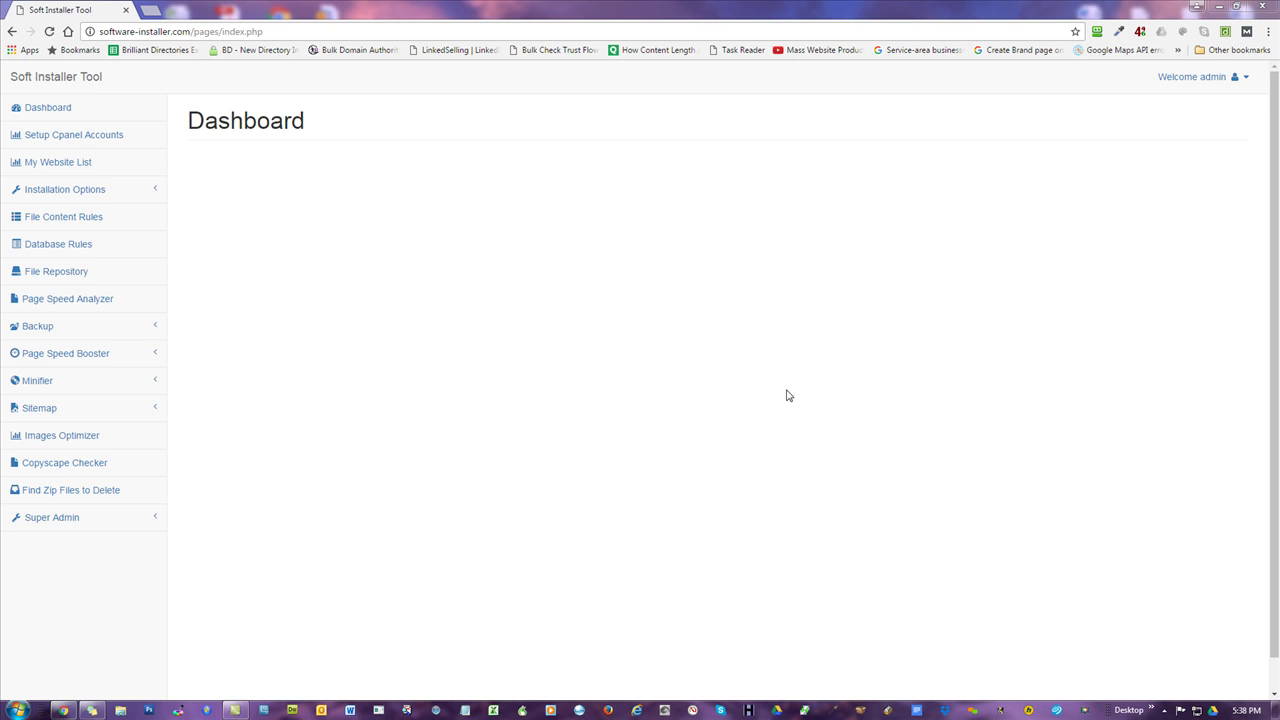
- Open the File Repository page from the Soft Installer Tool sidebar
click(40, 272)
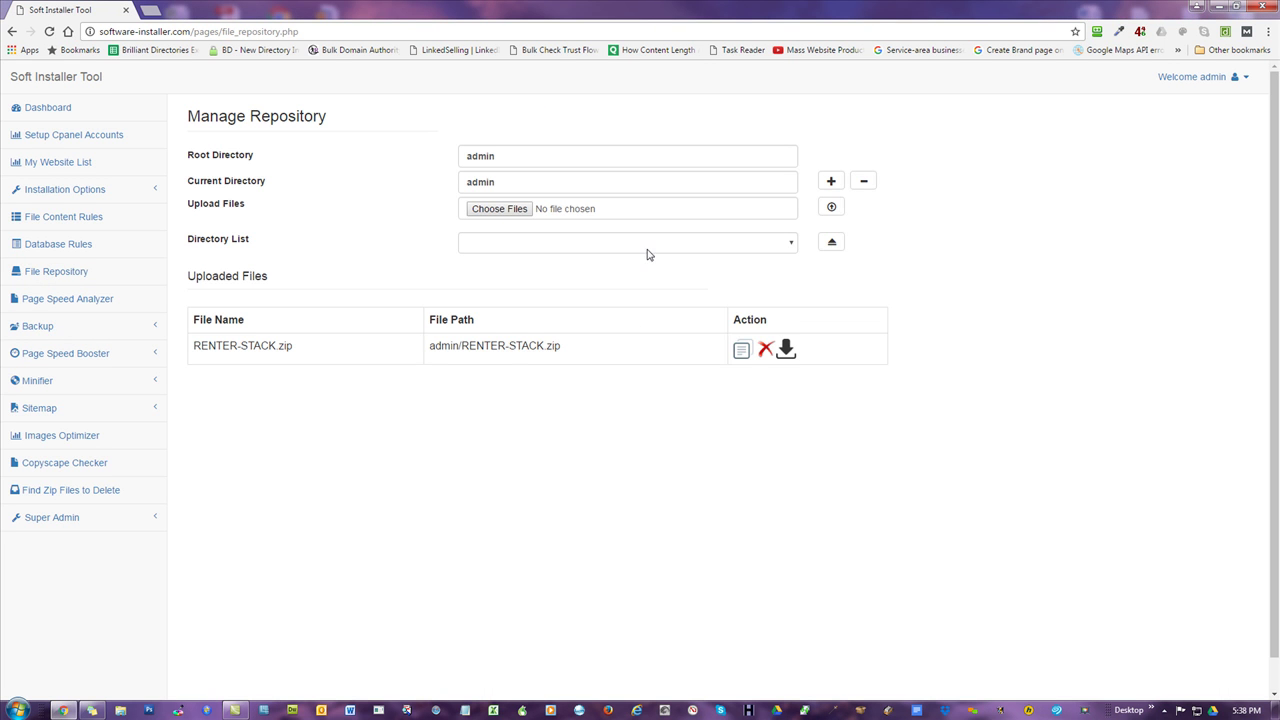
- Browse the repository Directory List without picking a folder, then expand Installation Options
click(644, 248)
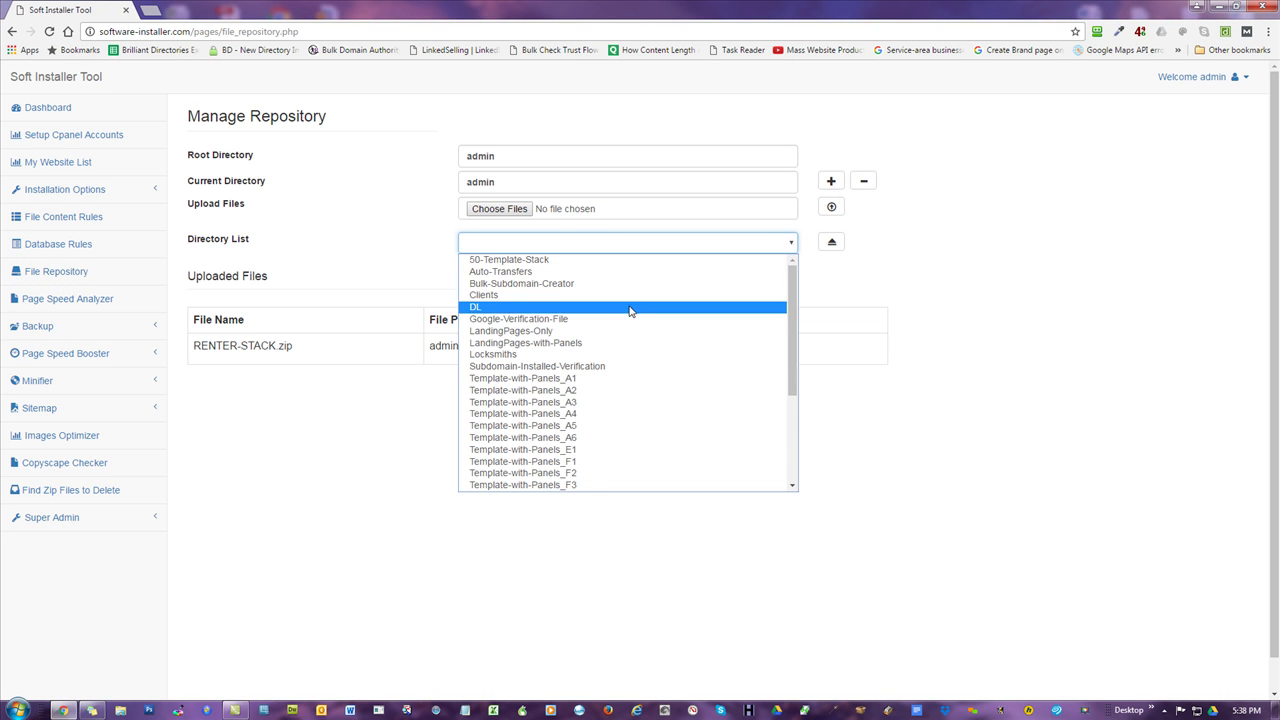
scroll(628, 358, down, 3)
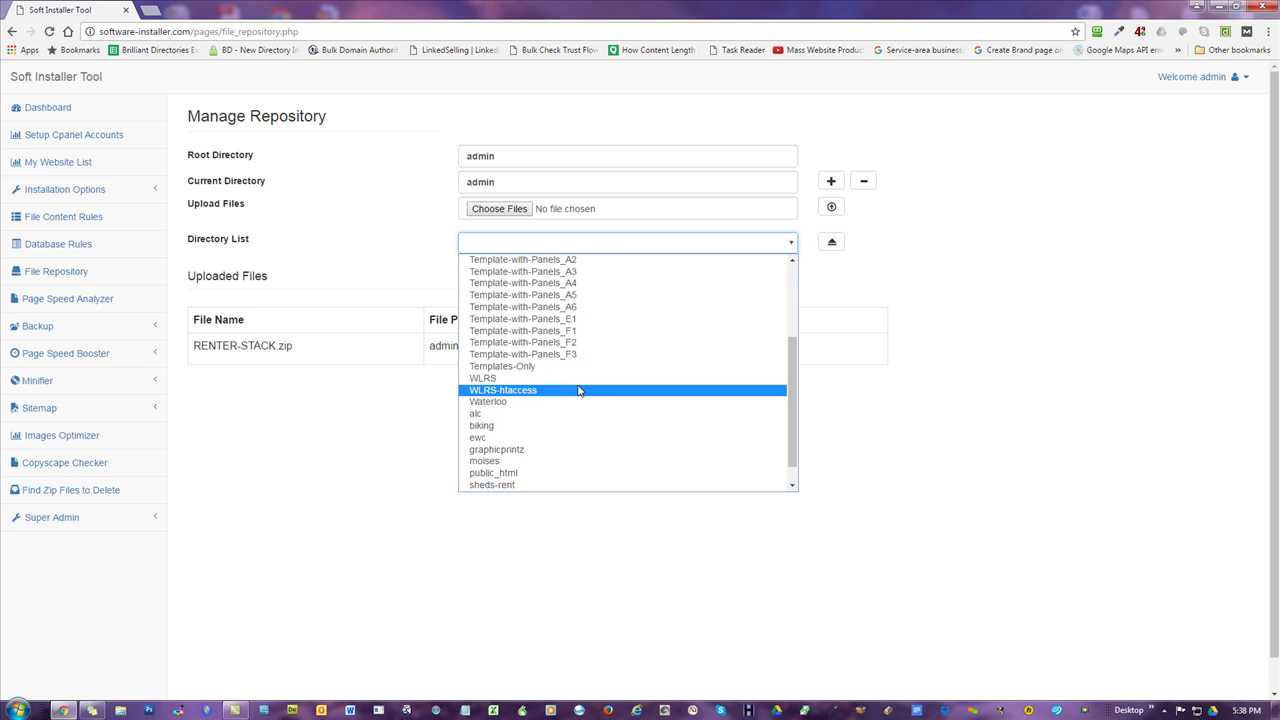
scroll(578, 390, up, 2)
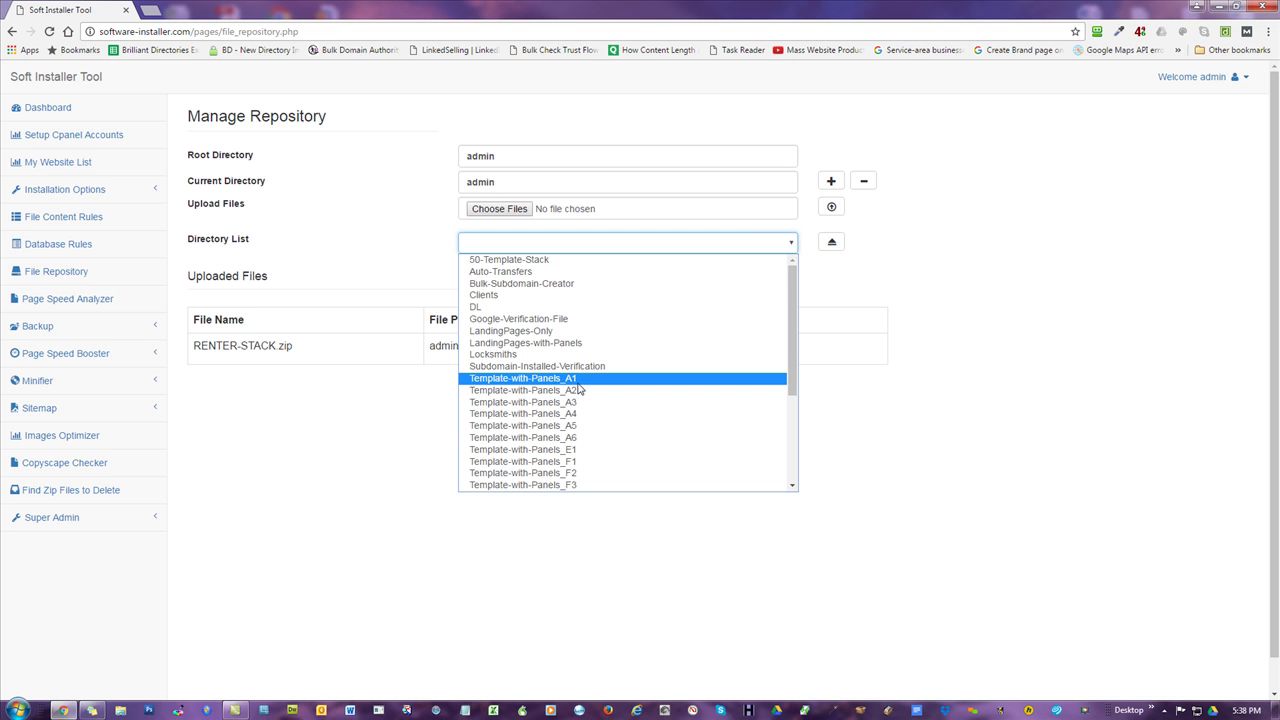
click(966, 171)
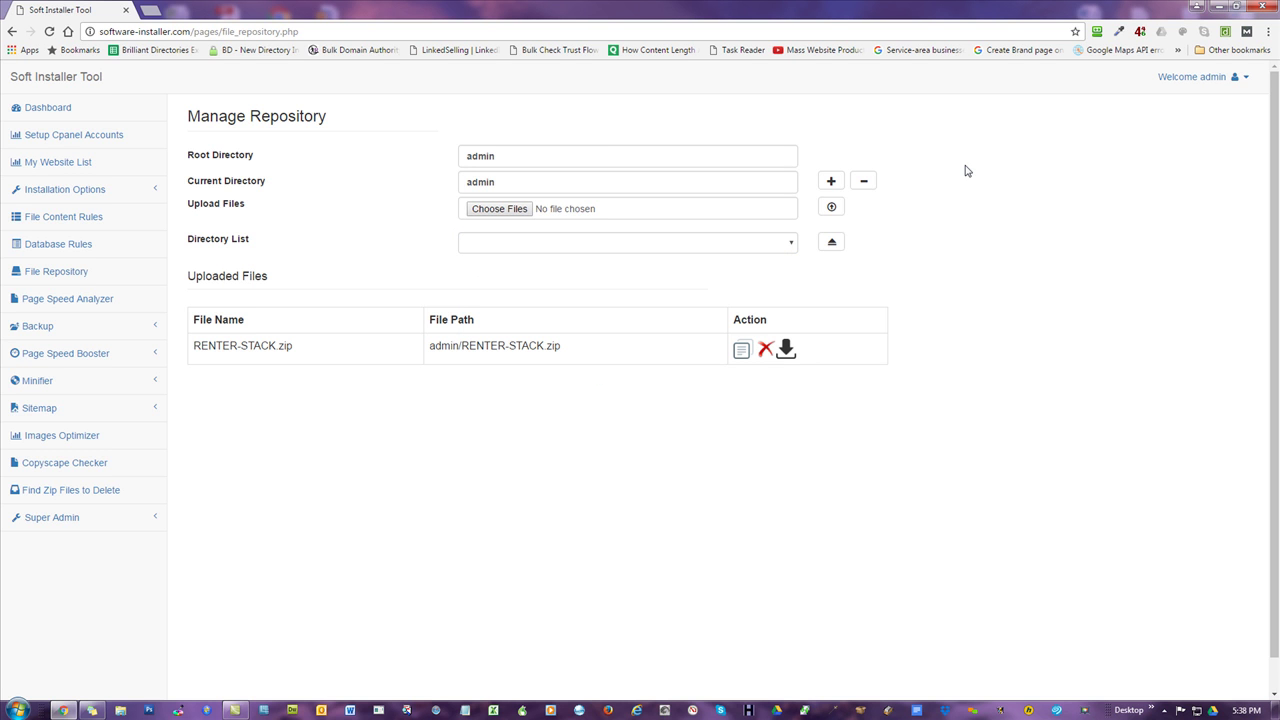
click(87, 191)
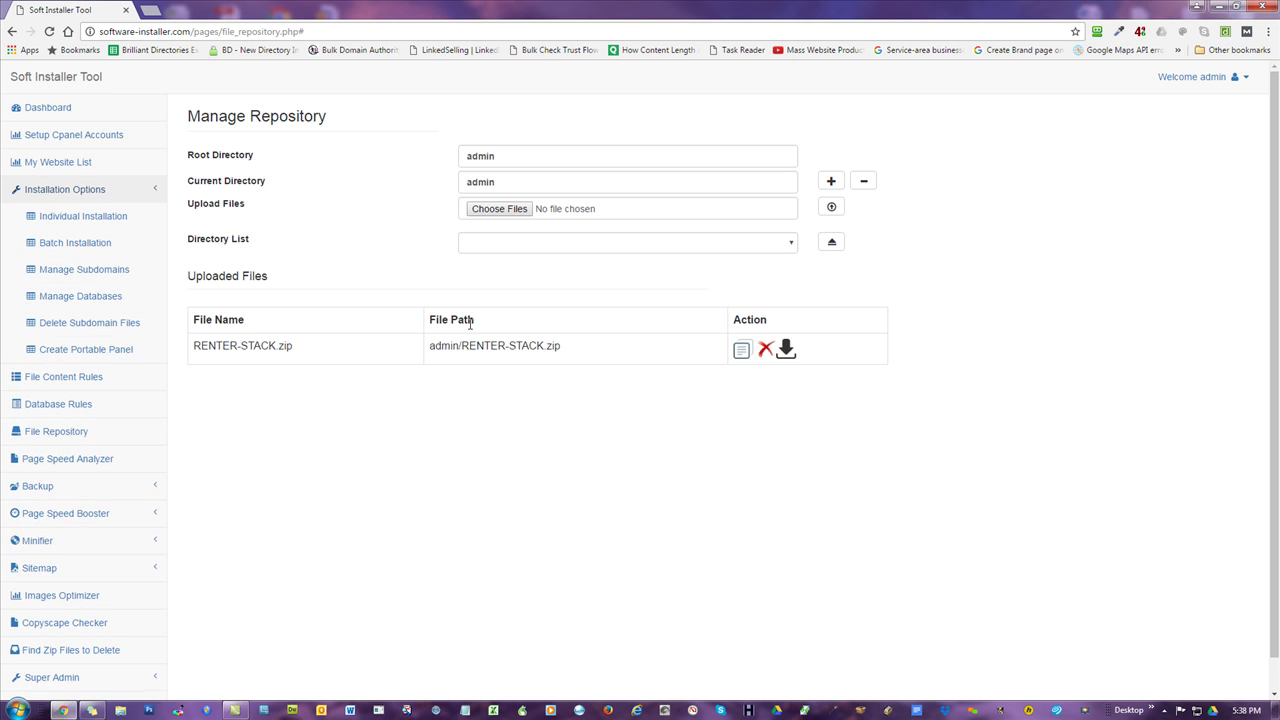
- Load mowg-samples.com in a new tab, scroll its home page, and select the address
click(150, 12)
text(mowg)
key(Return)
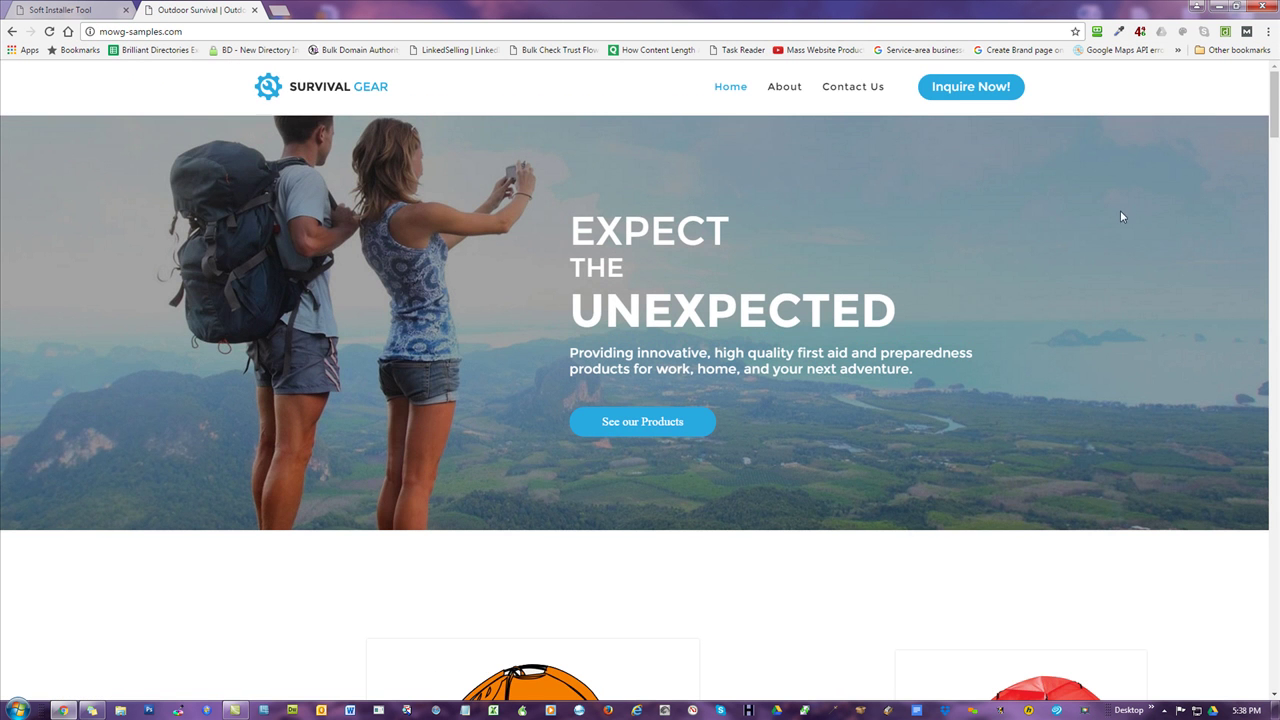
scroll(1115, 203, down, 3)
scroll(1112, 201, up, 3)
click(180, 32)
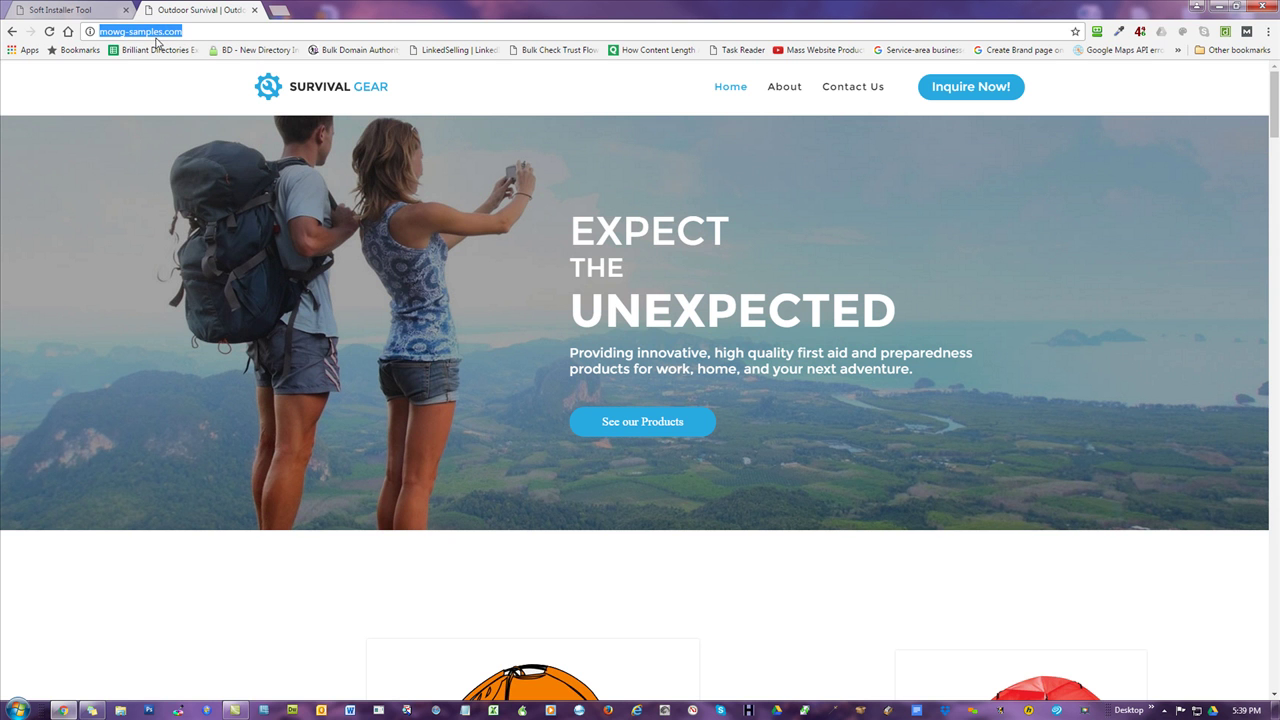
- Open two new tabs with chicagoplumbers.net and adpostingservices.org typed in their address bars
click(279, 10)
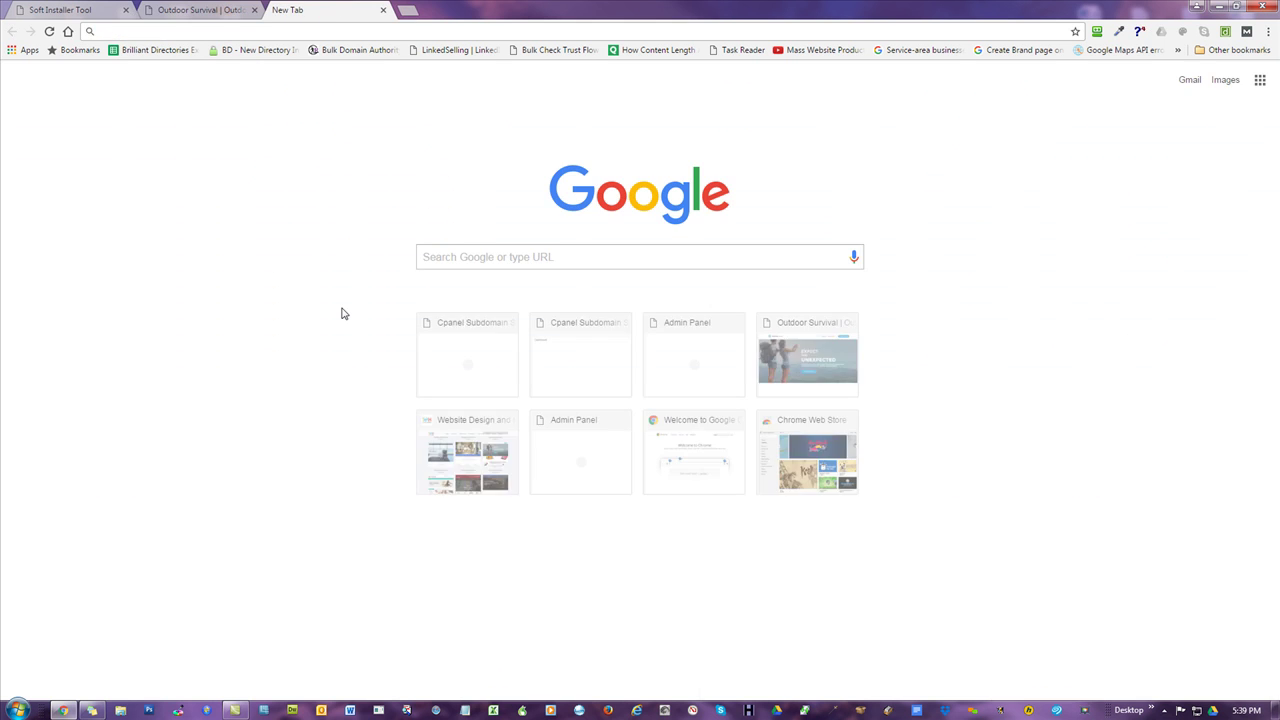
text(chica)
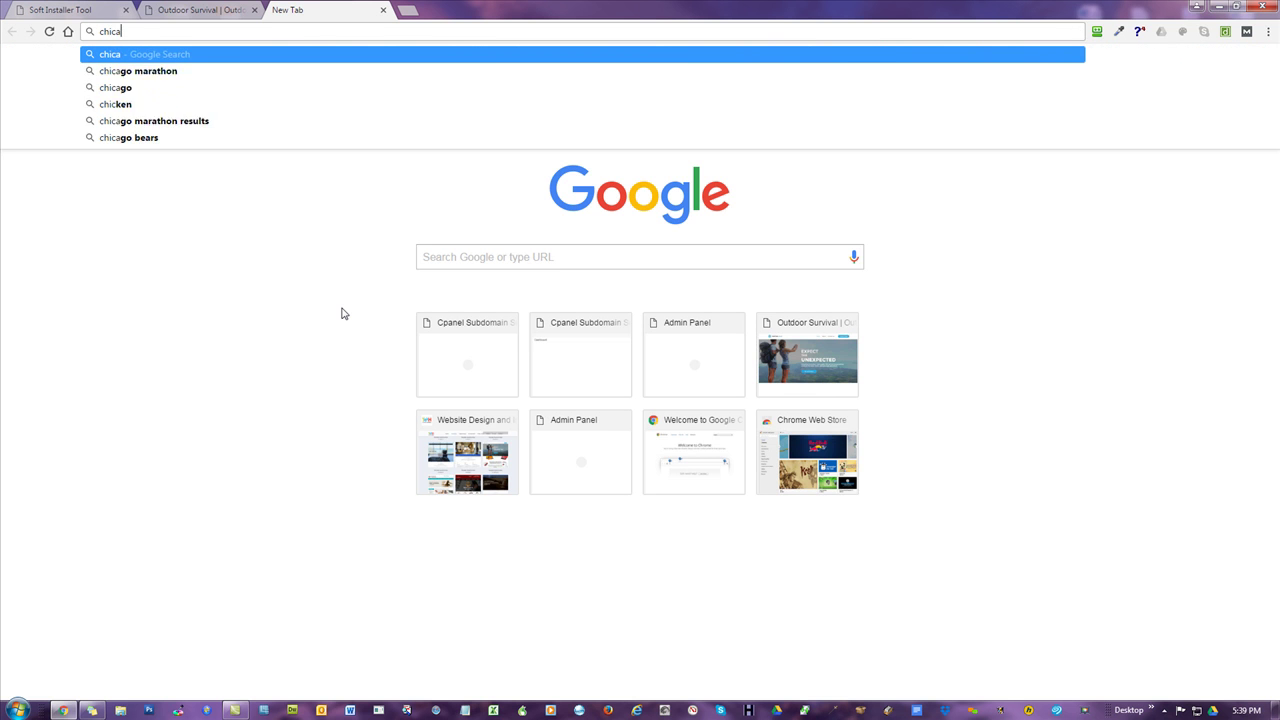
text(goplumbers.)
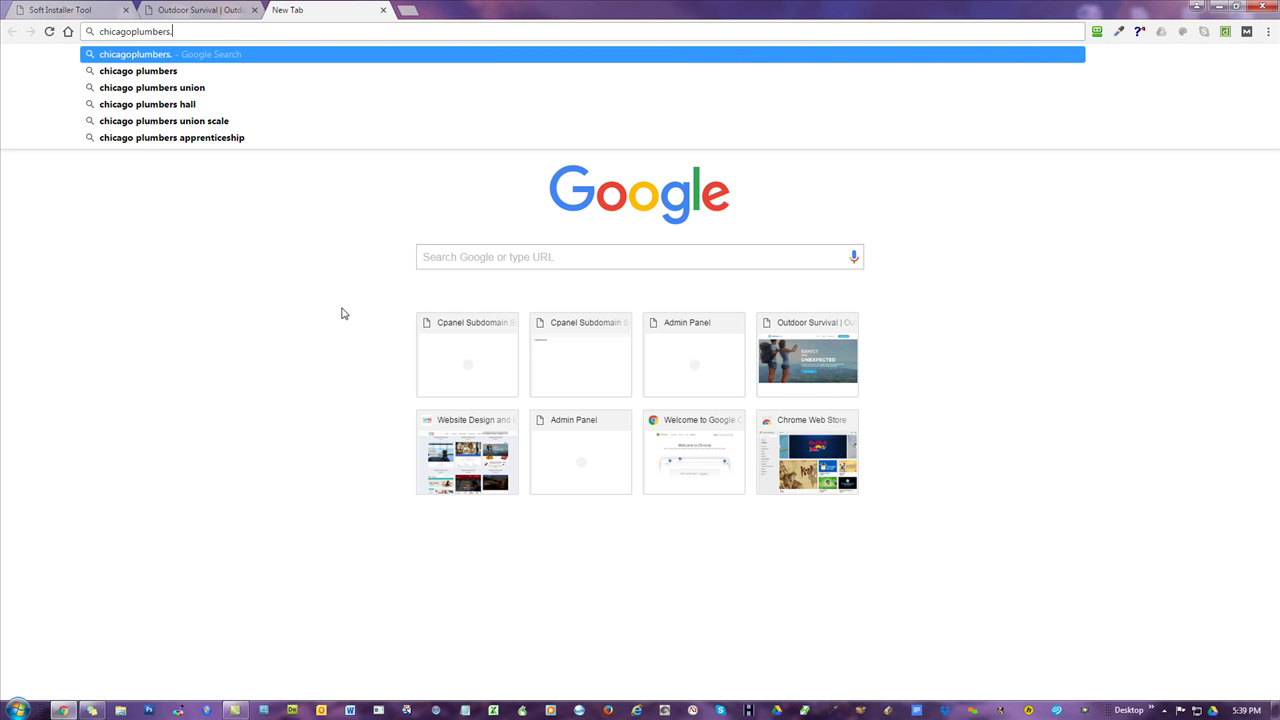
text(net)
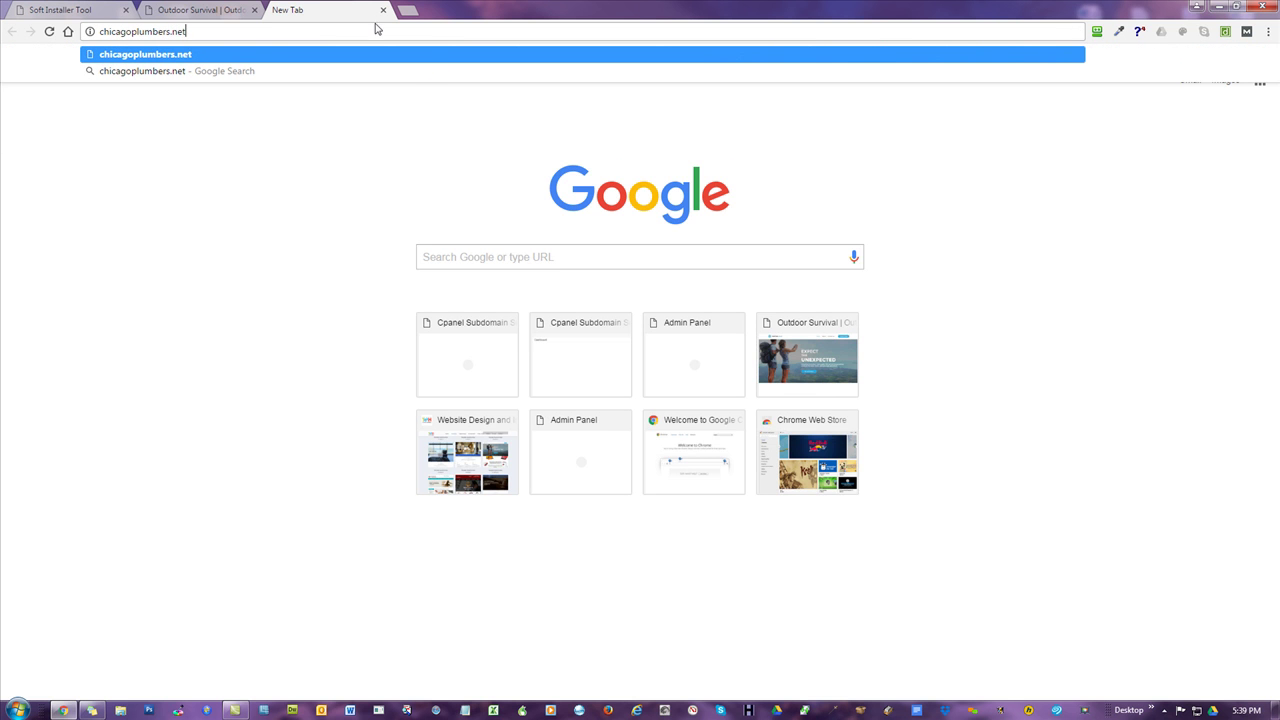
click(408, 9)
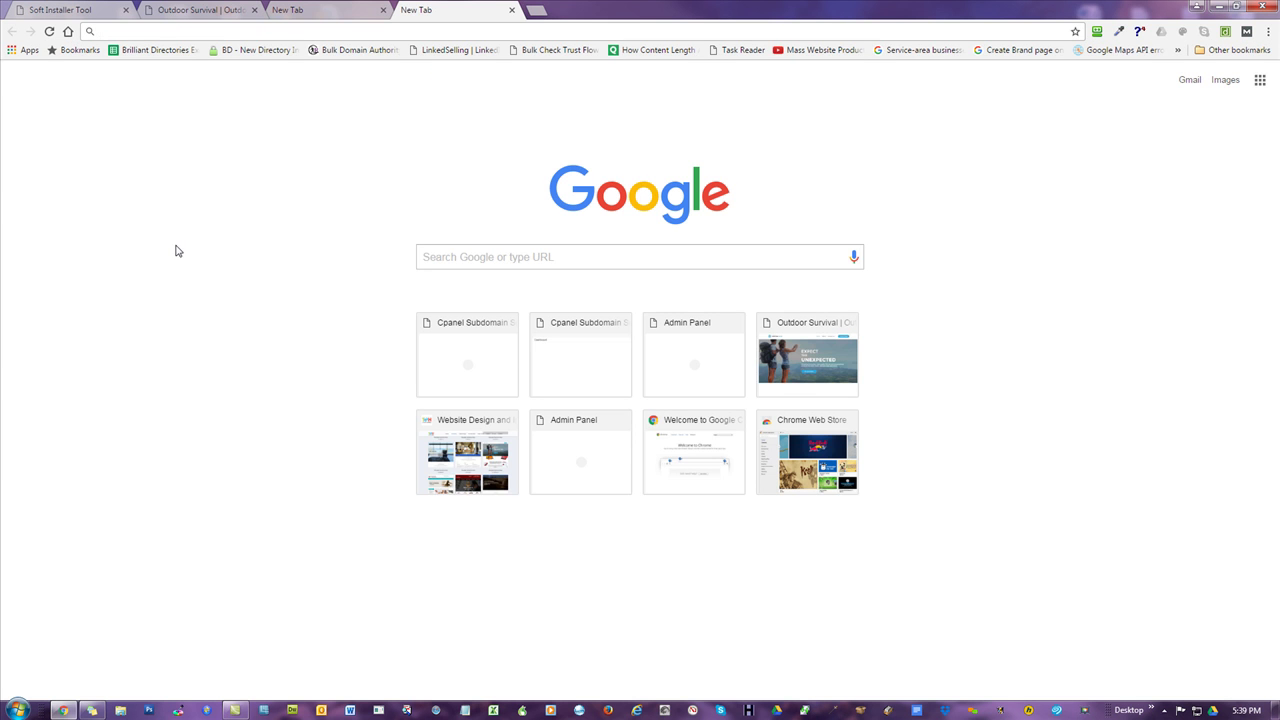
text(adpost)
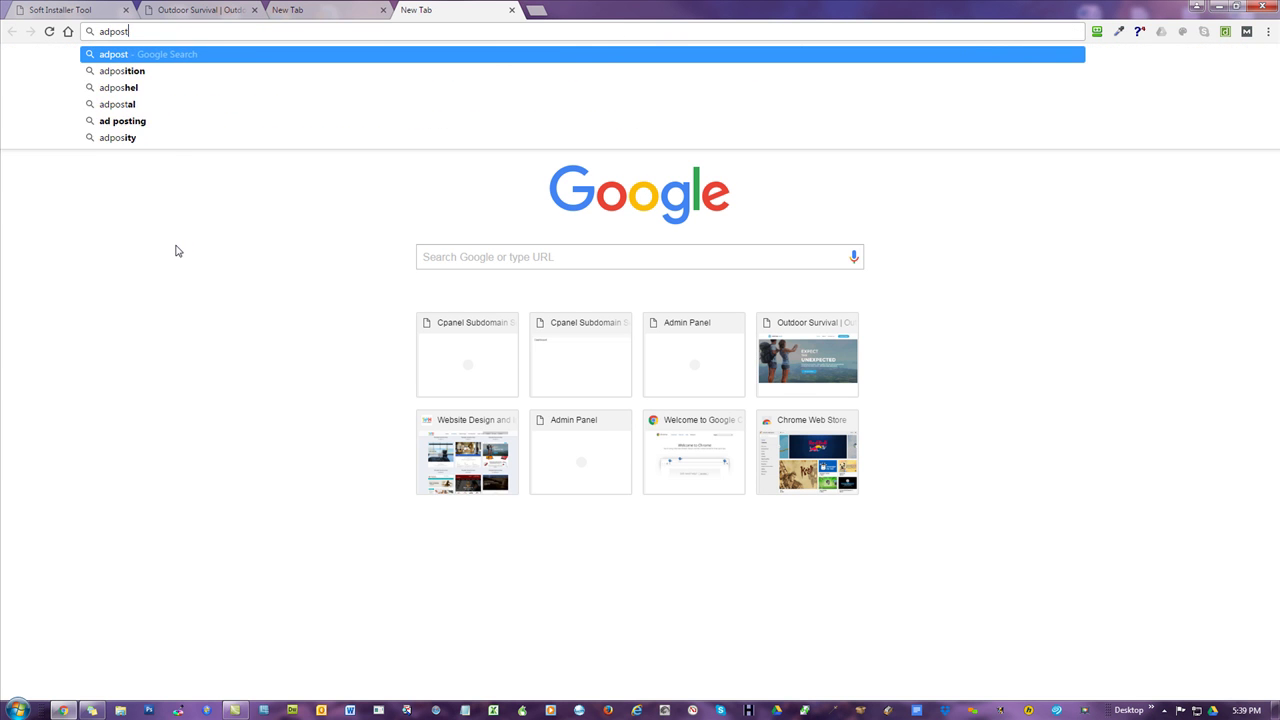
text(ingservice)
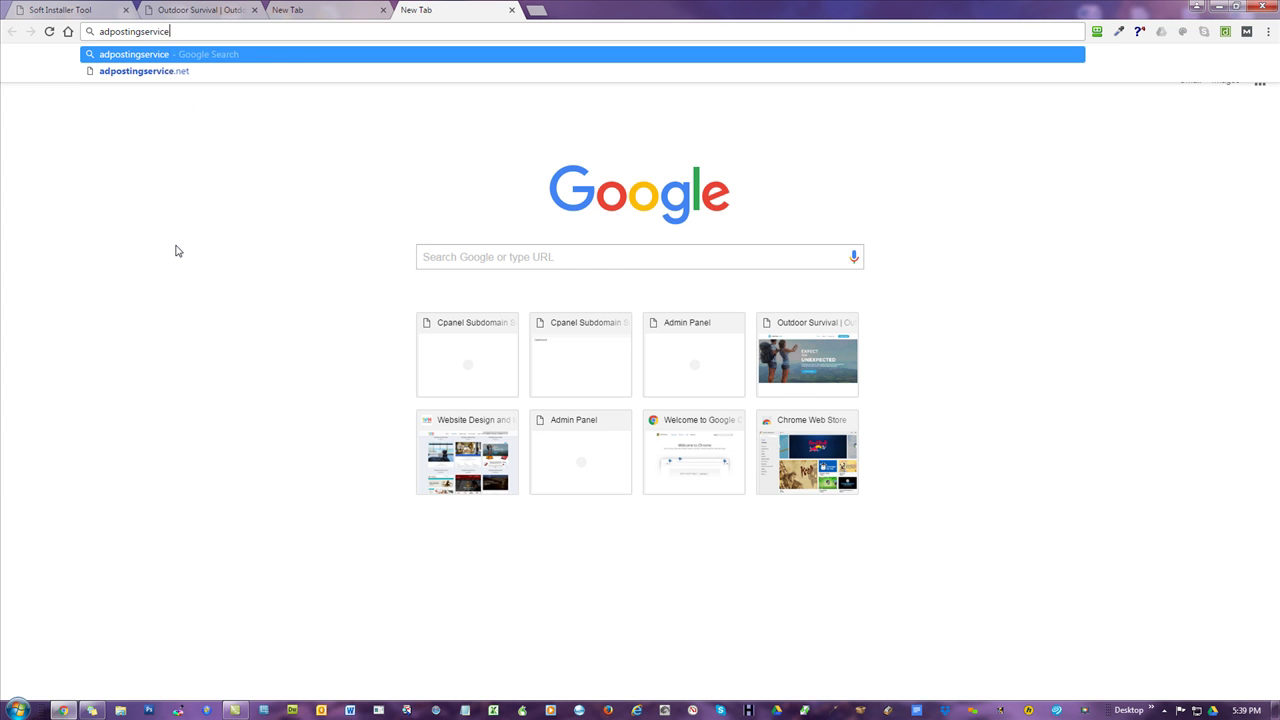
text(s.)
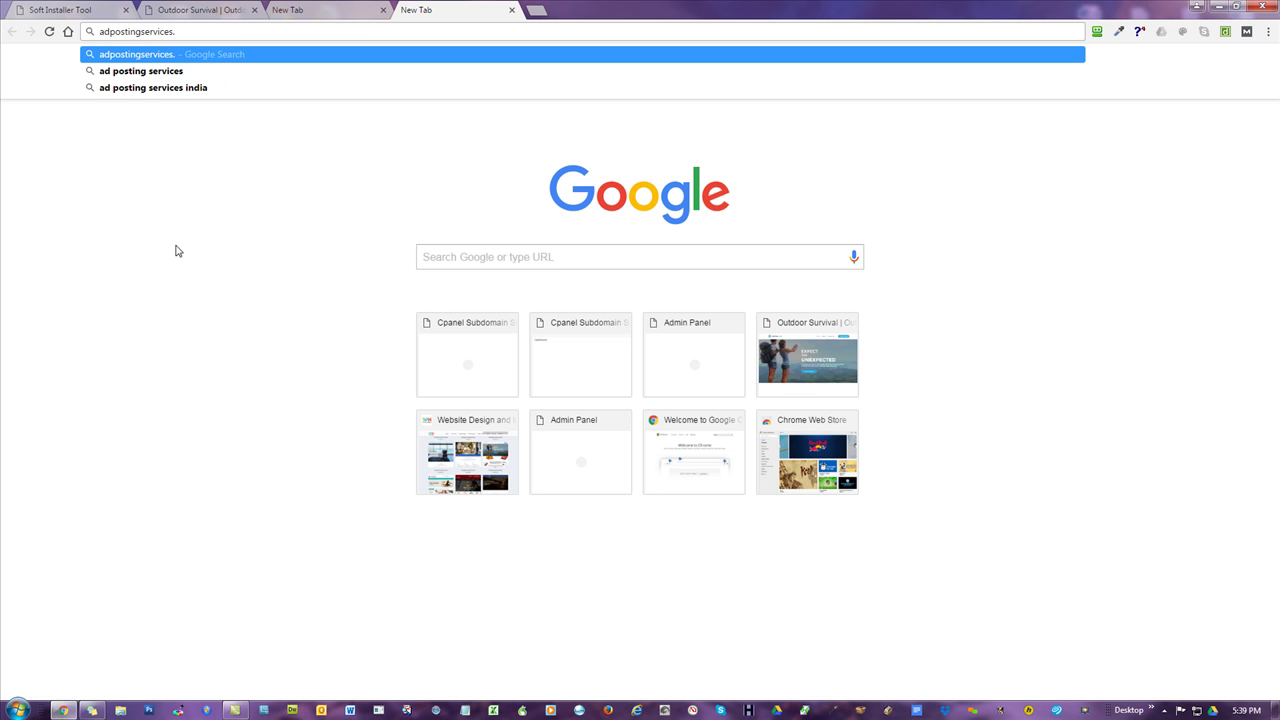
text(org)
click(176, 250)
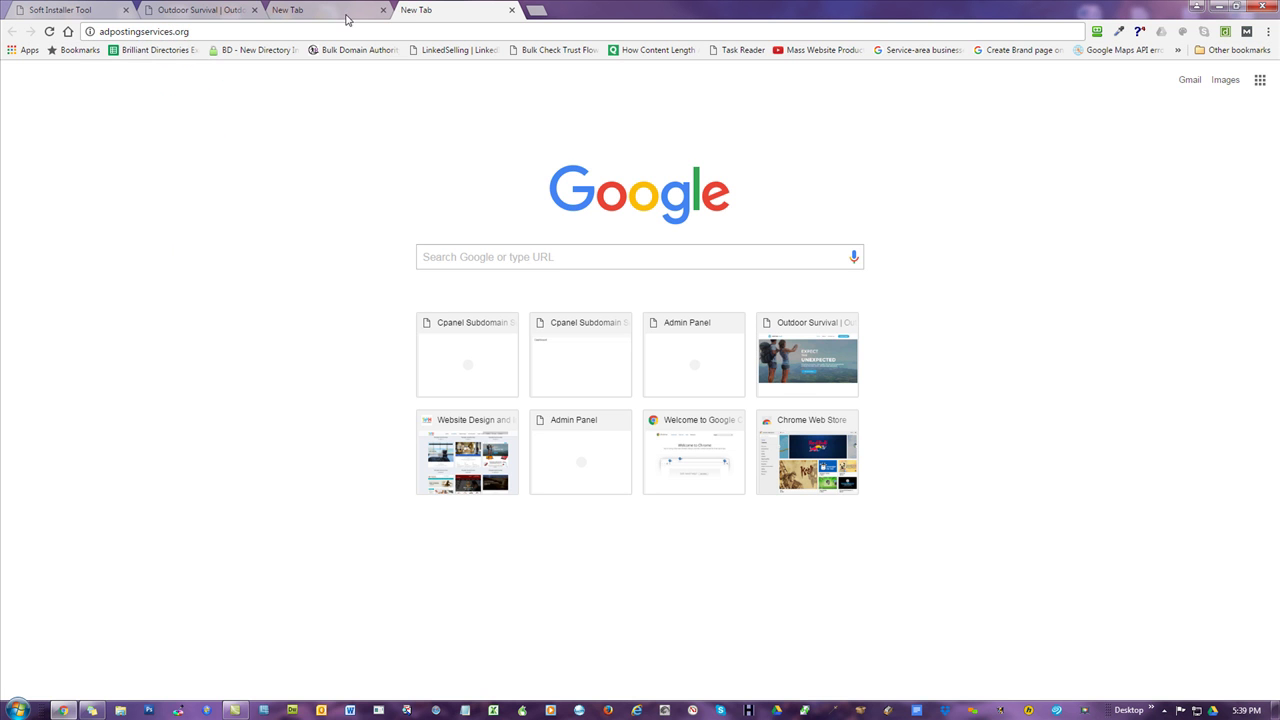
- Return to the Survival Gear tab and select its mowg-samples.com address
click(345, 12)
click(190, 9)
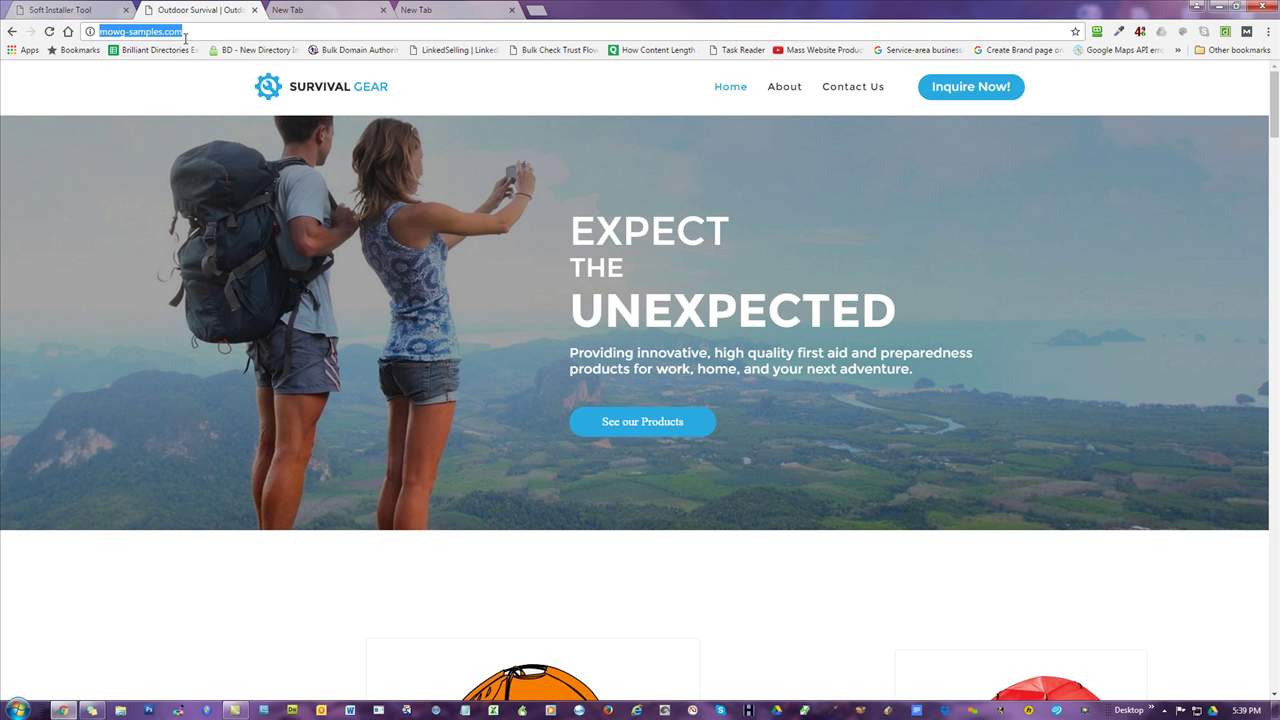
click(184, 32)
drag(184, 32, 99, 32)
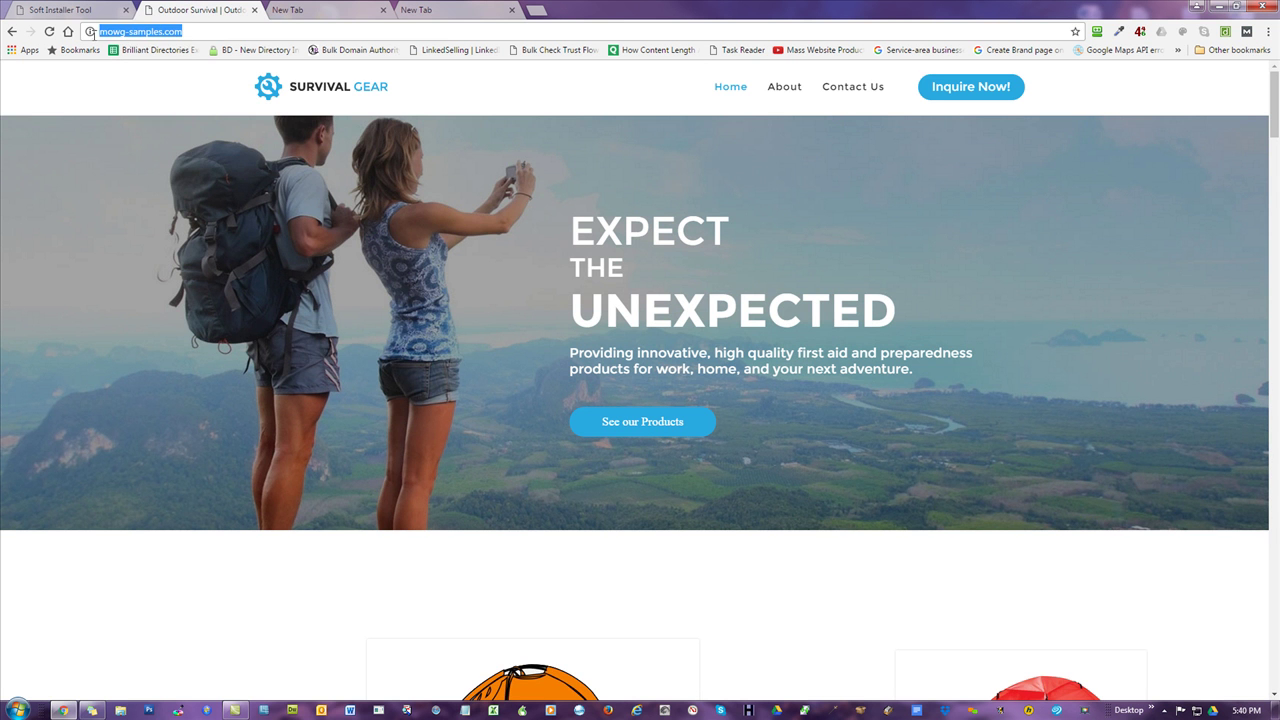
click(115, 101)
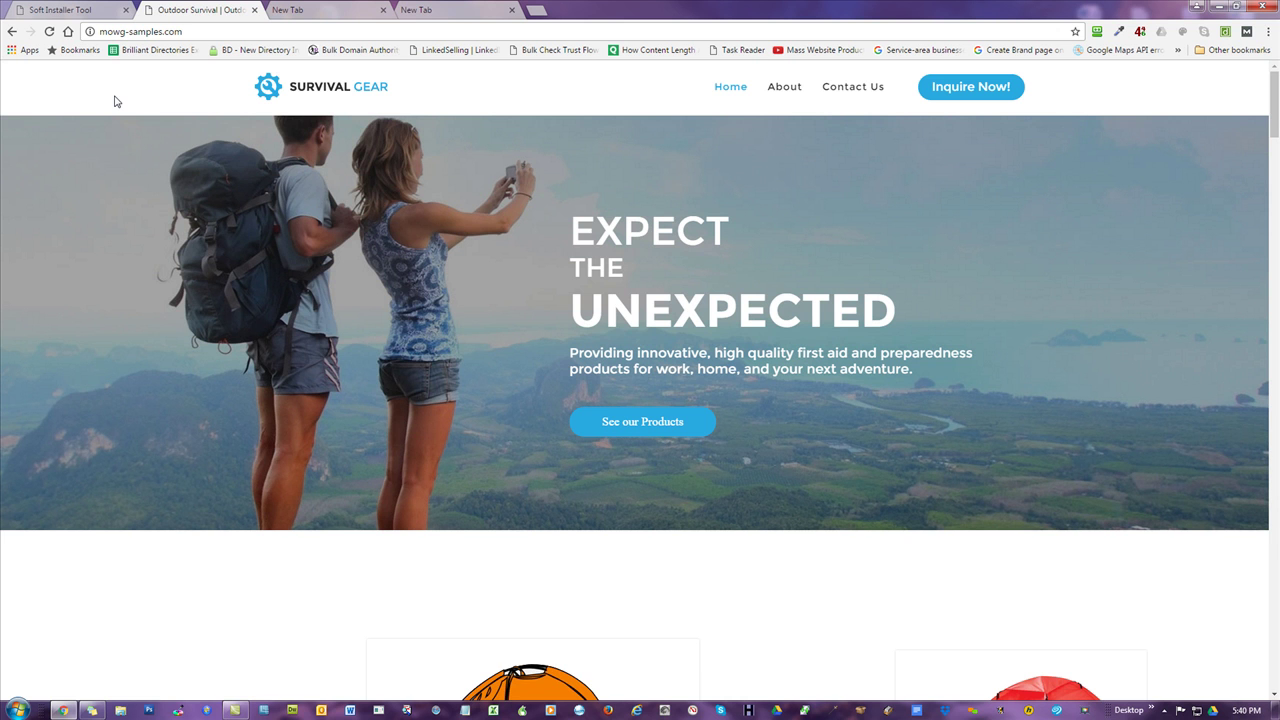
- Move between the Survival Gear tab and the chicagoplumbers.net tab, ending on the latter
click(101, 38)
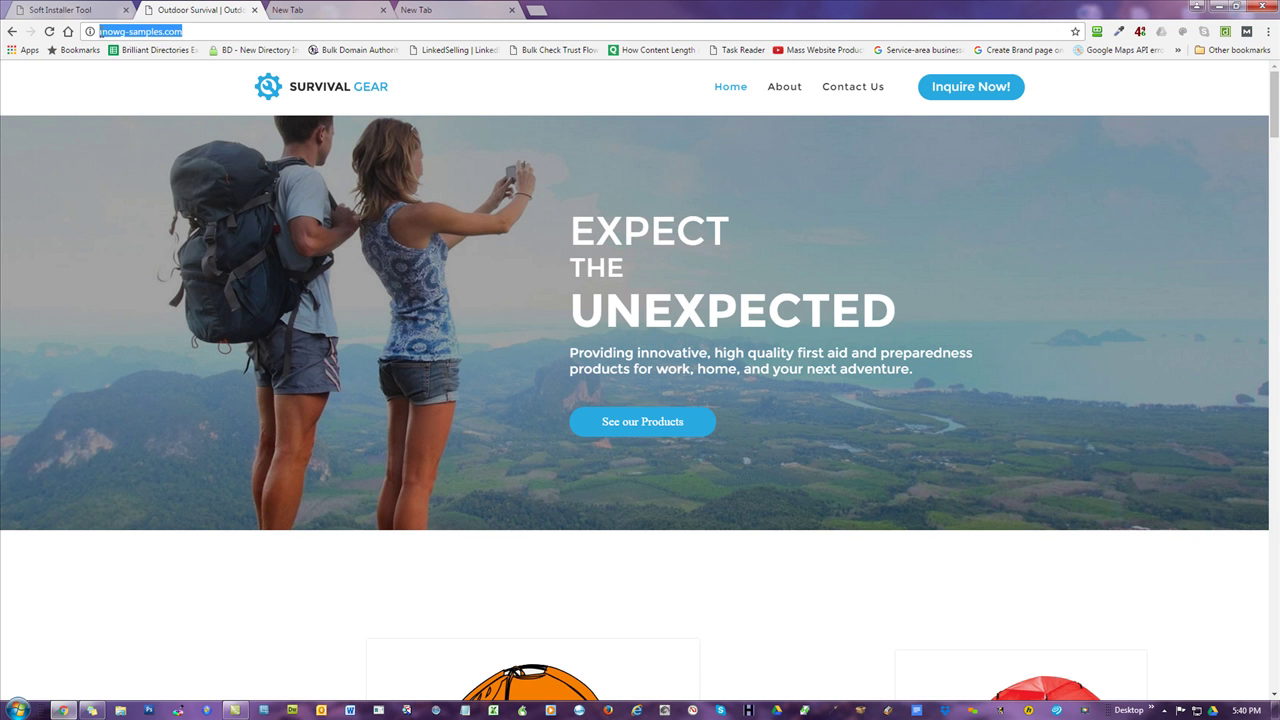
click(100, 31)
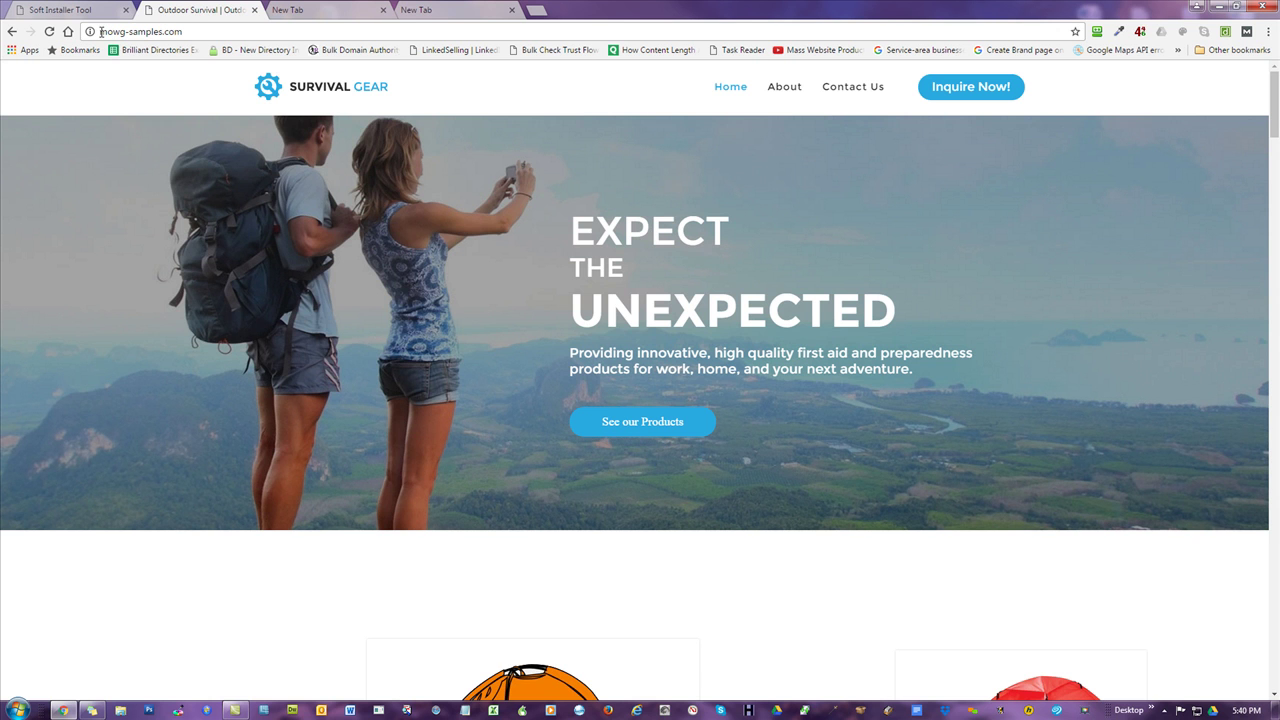
click(305, 9)
click(195, 33)
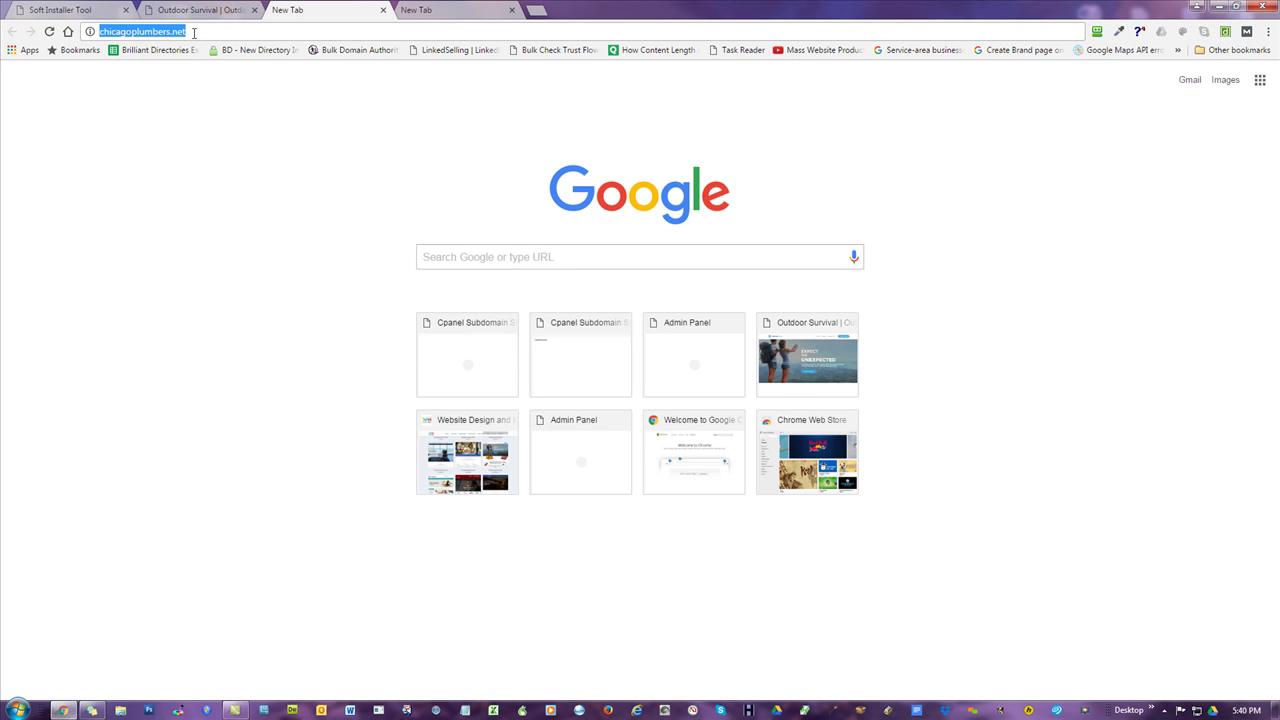
click(200, 9)
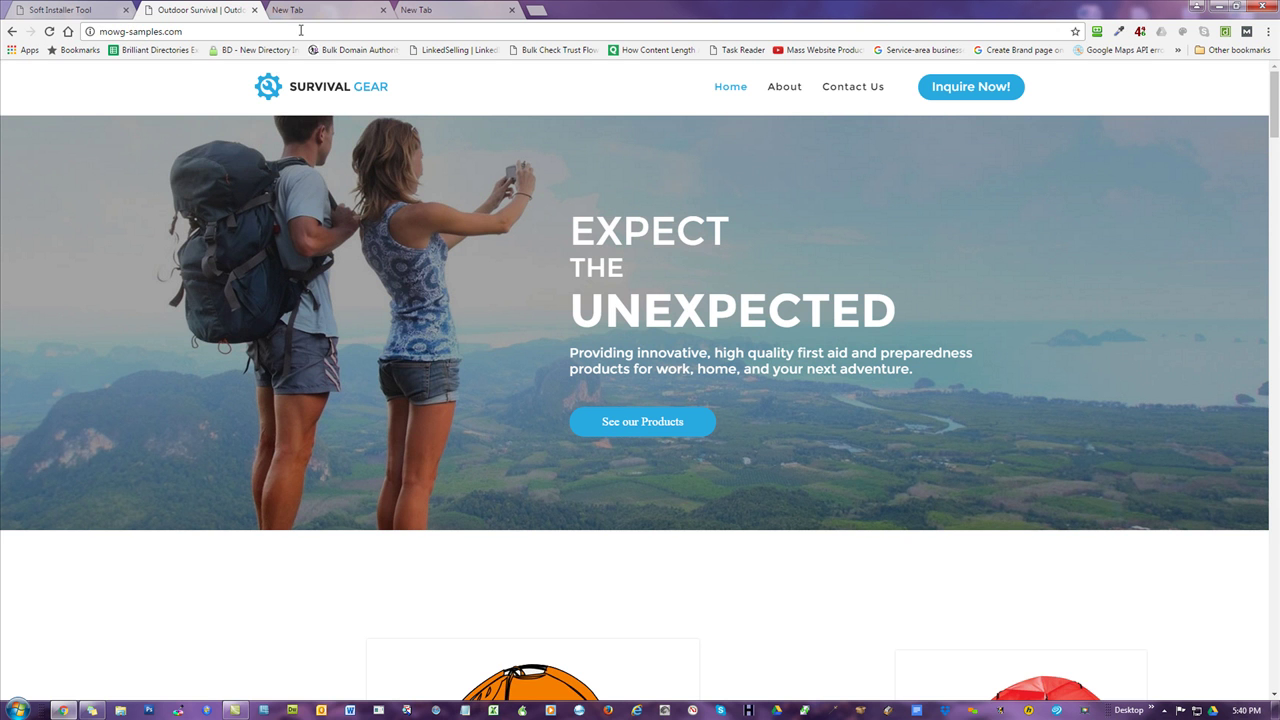
click(327, 8)
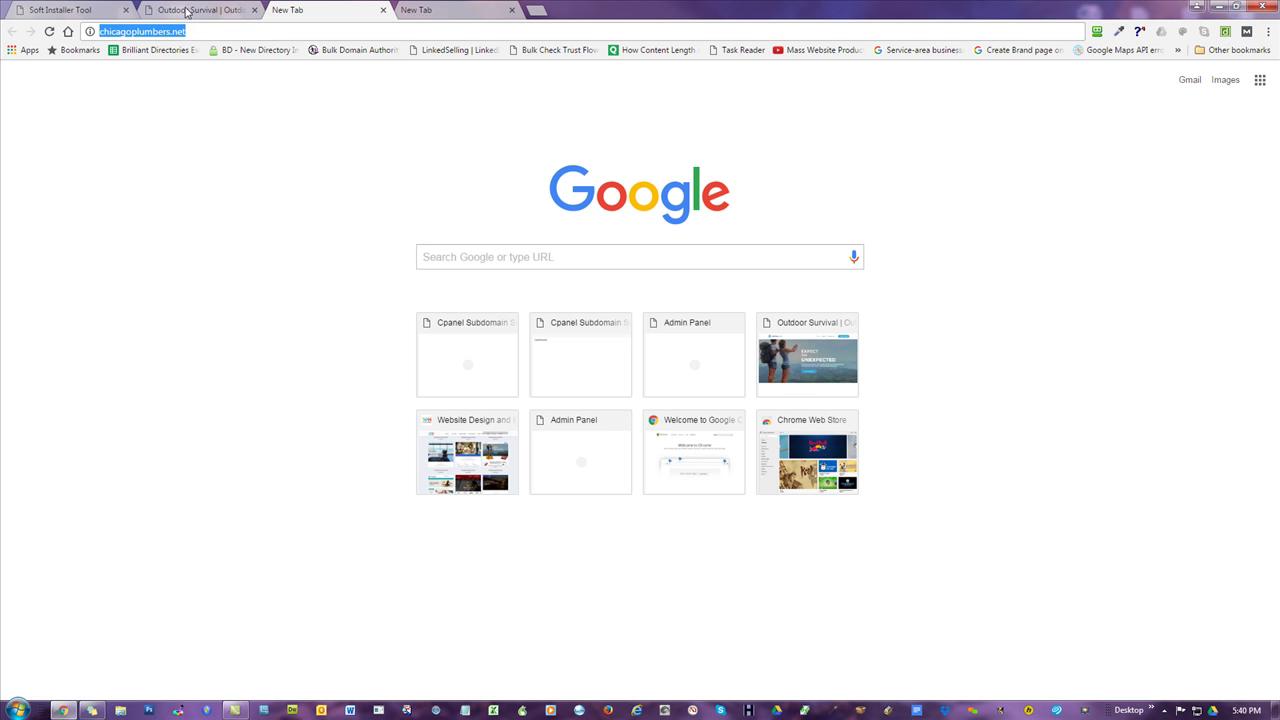
- Type 'chicagoplumbers.' in the Survival Gear tab, comparing against the chicagoplumbers.net tab
click(186, 10)
text(chicagopu)
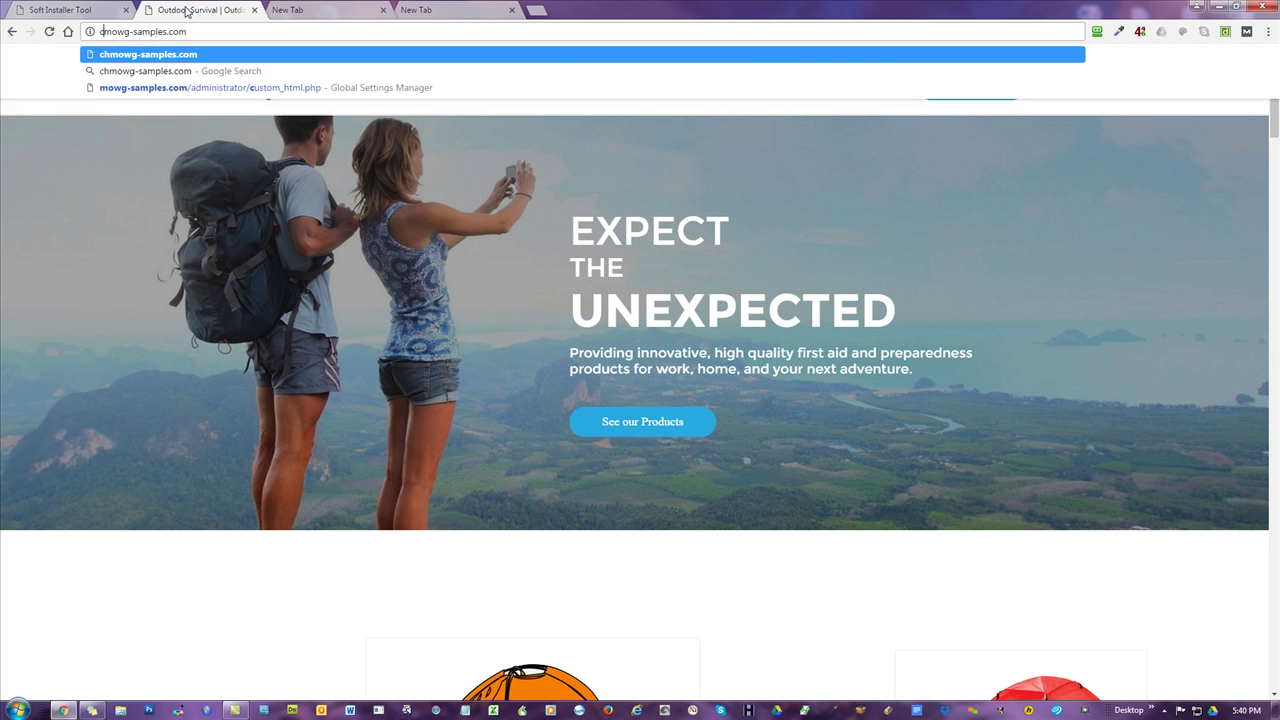
key(BackSpace)
text(lumbers.)
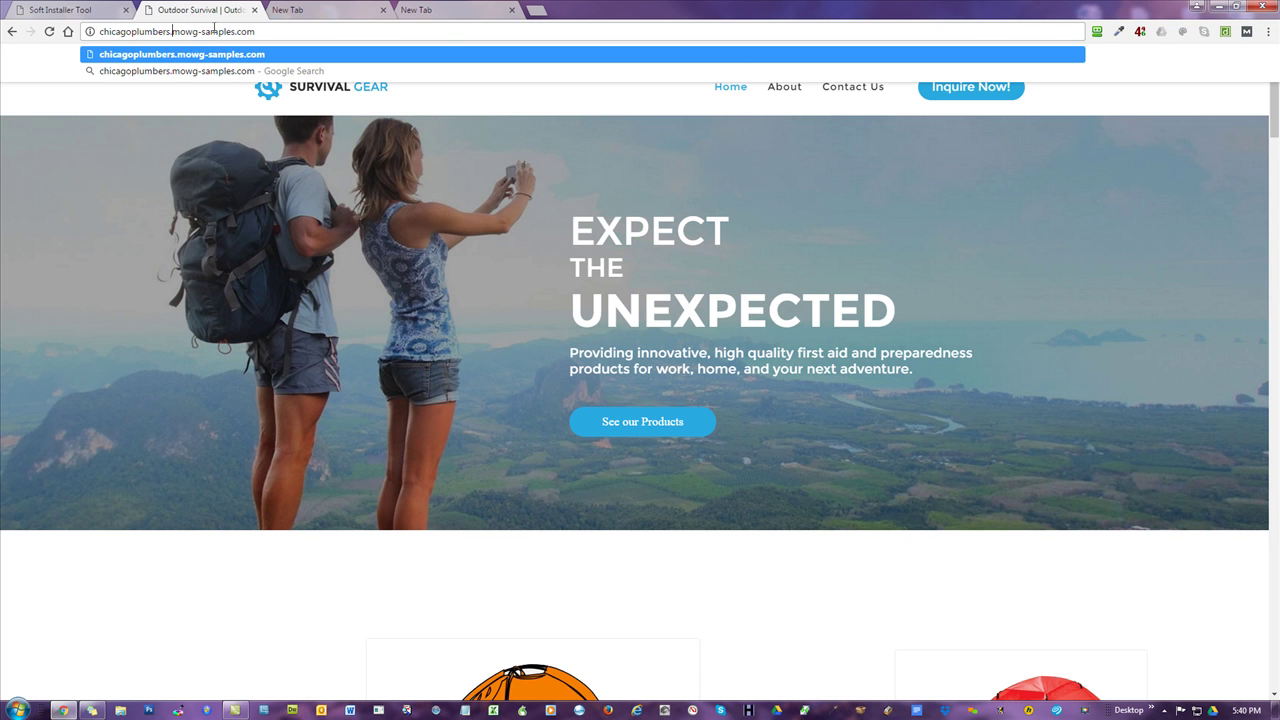
click(318, 10)
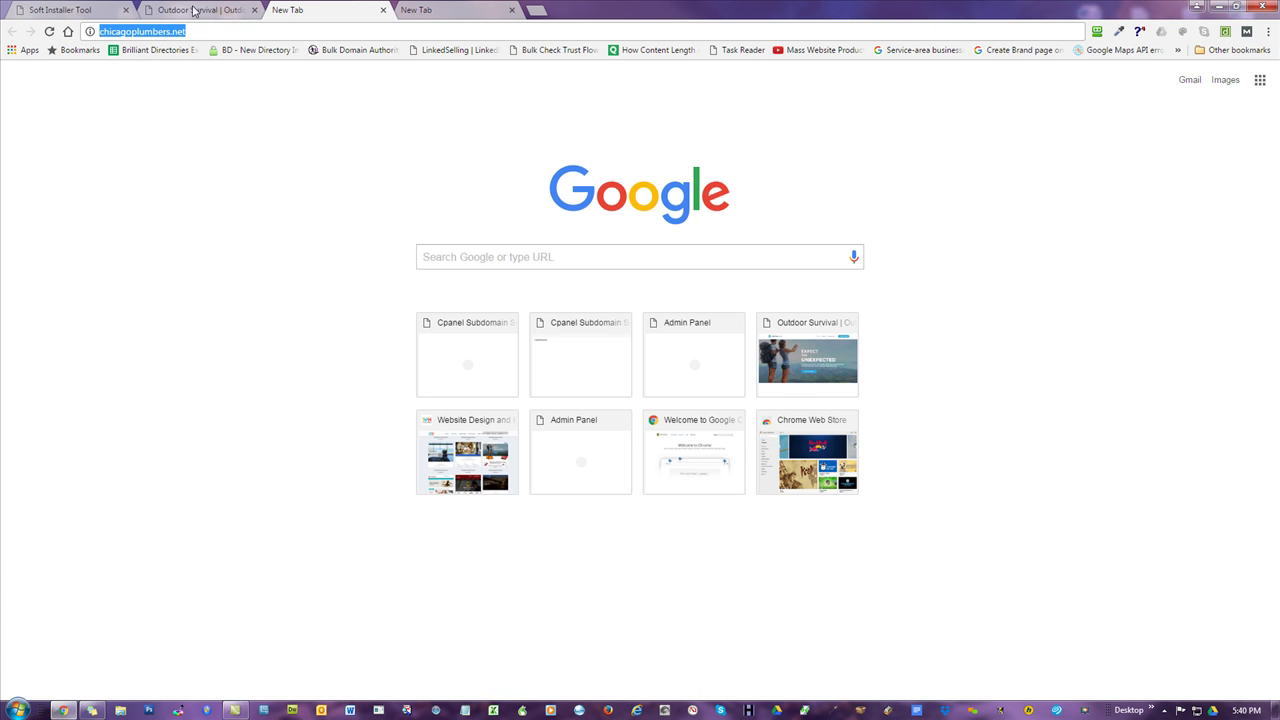
click(190, 12)
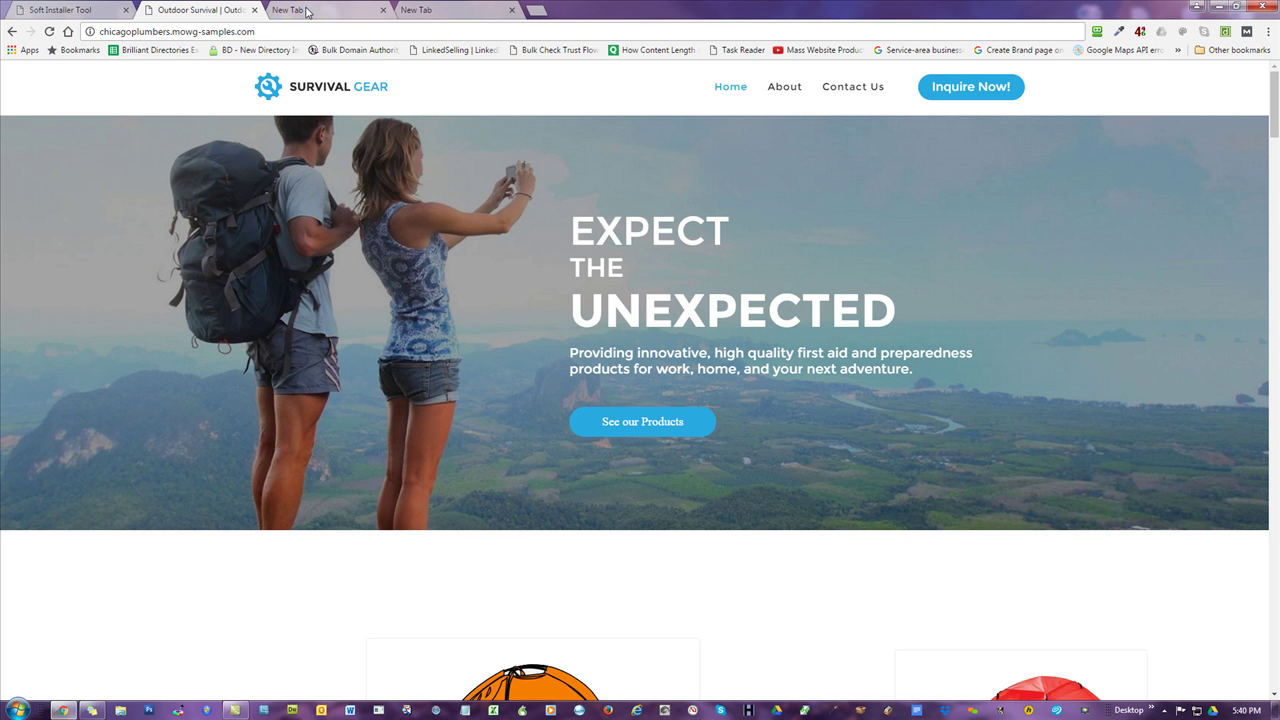
- Paste chicagoplumbers.net into the Survival Gear tab's address bar, load it, and return to the installer
click(307, 12)
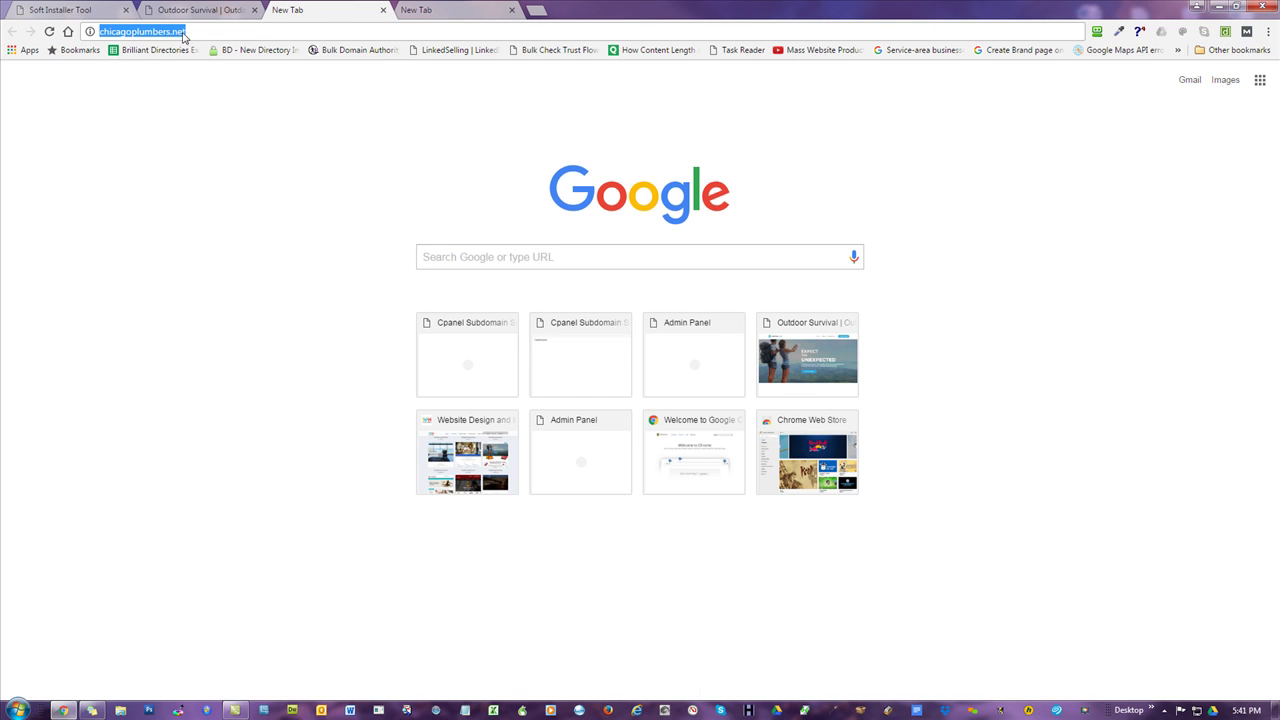
click(191, 32)
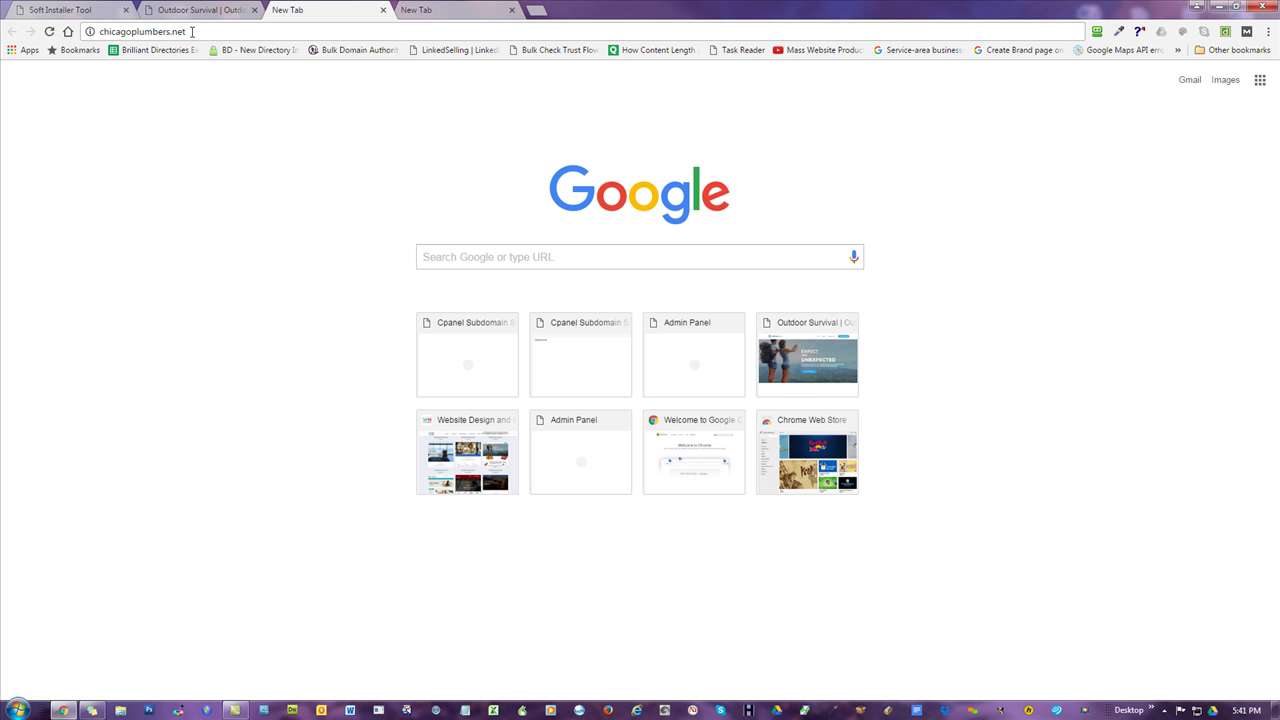
drag(191, 32, 124, 48)
key(ctrl+c)
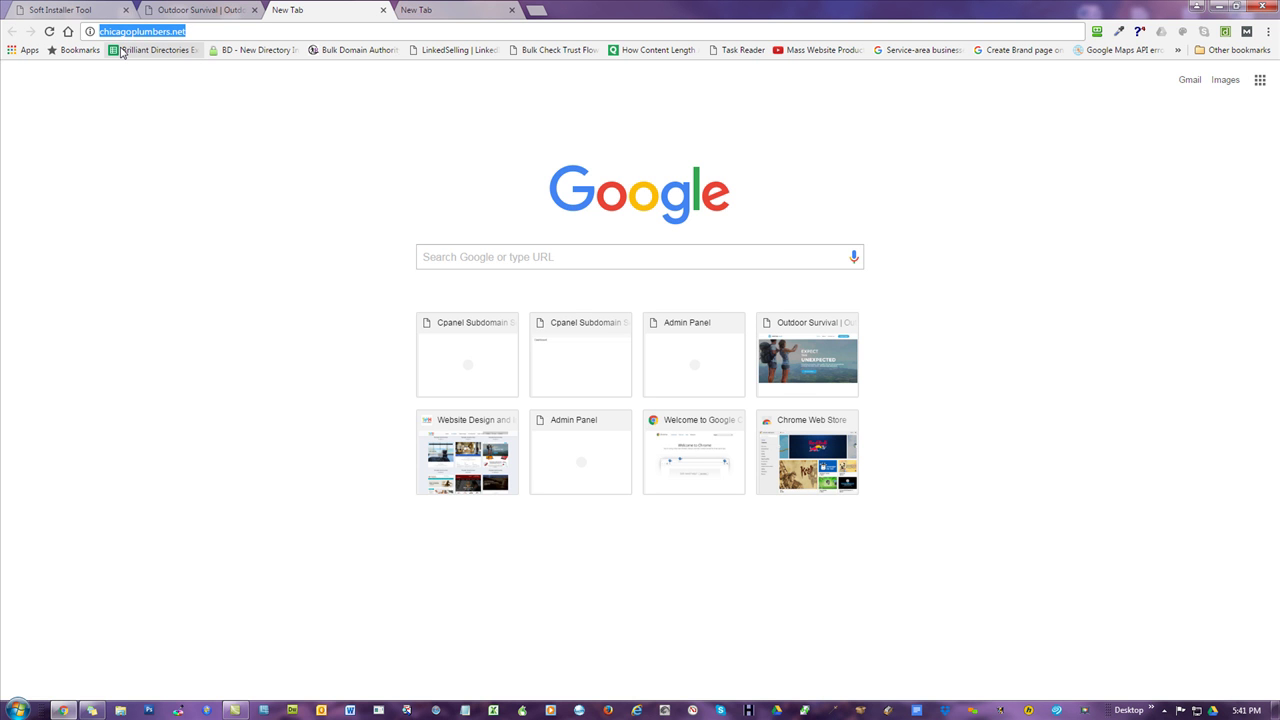
click(190, 10)
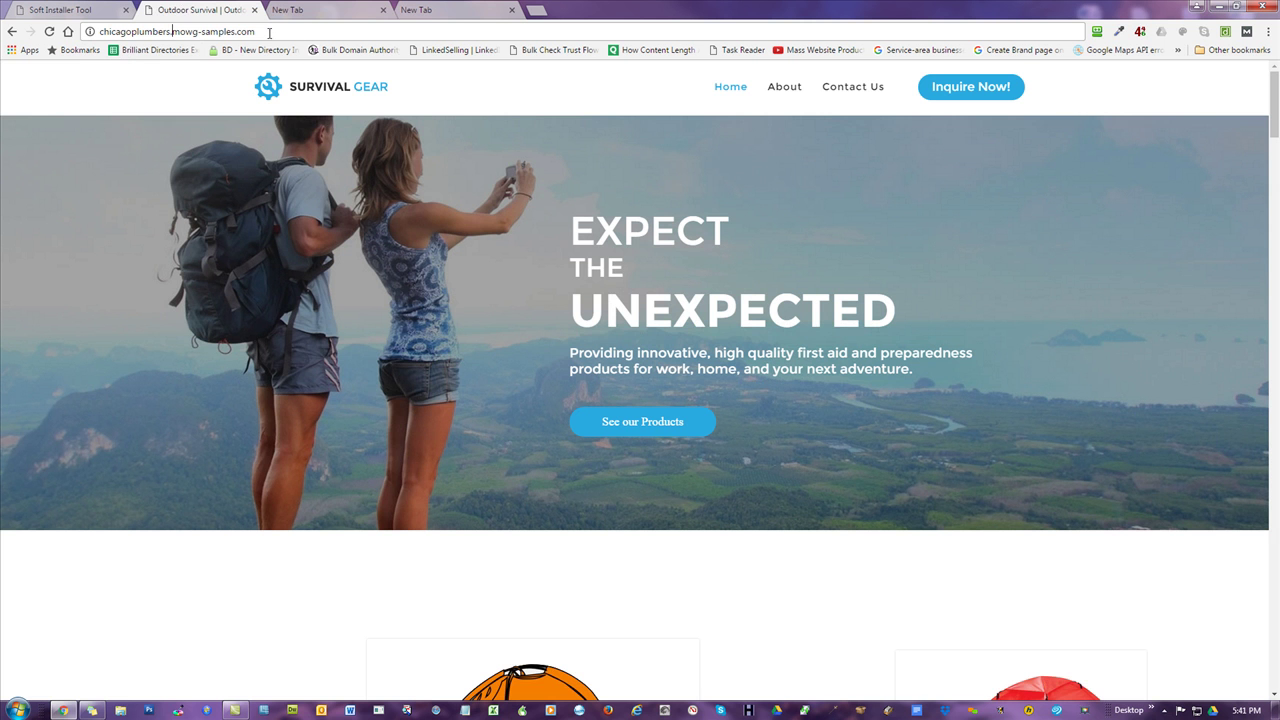
click(181, 32)
key(ctrl+v)
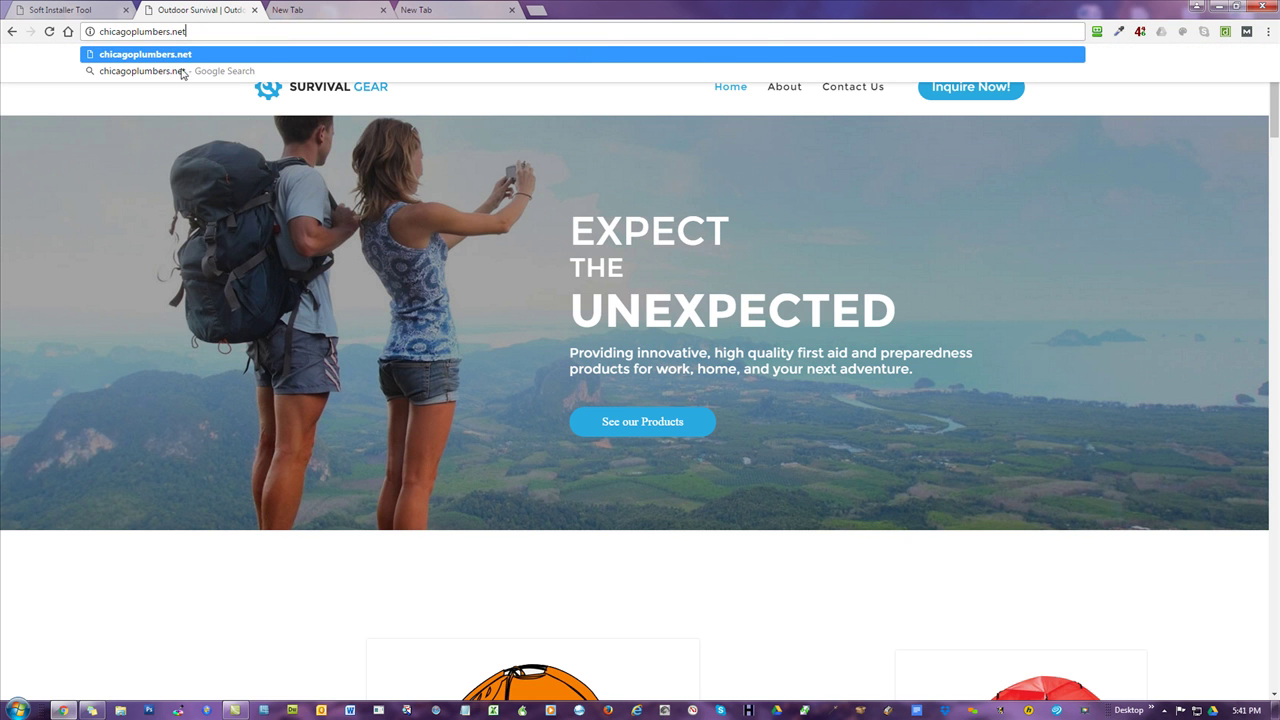
click(262, 569)
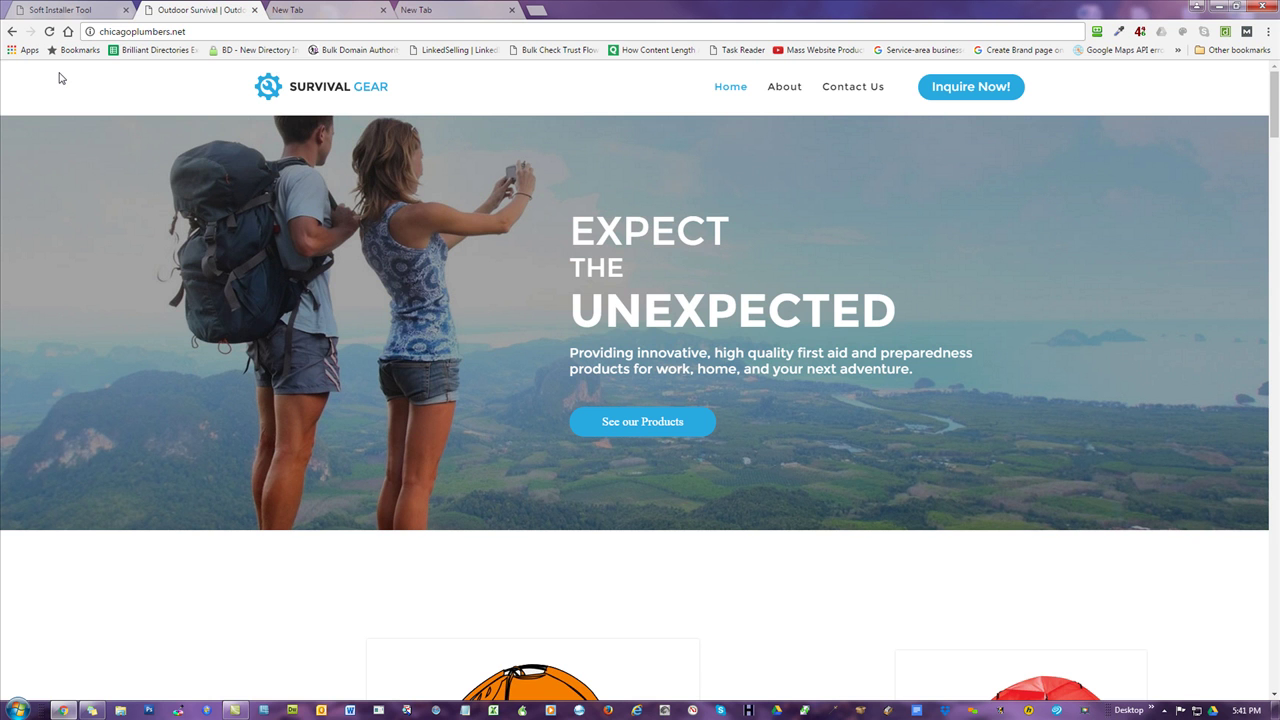
click(91, 12)
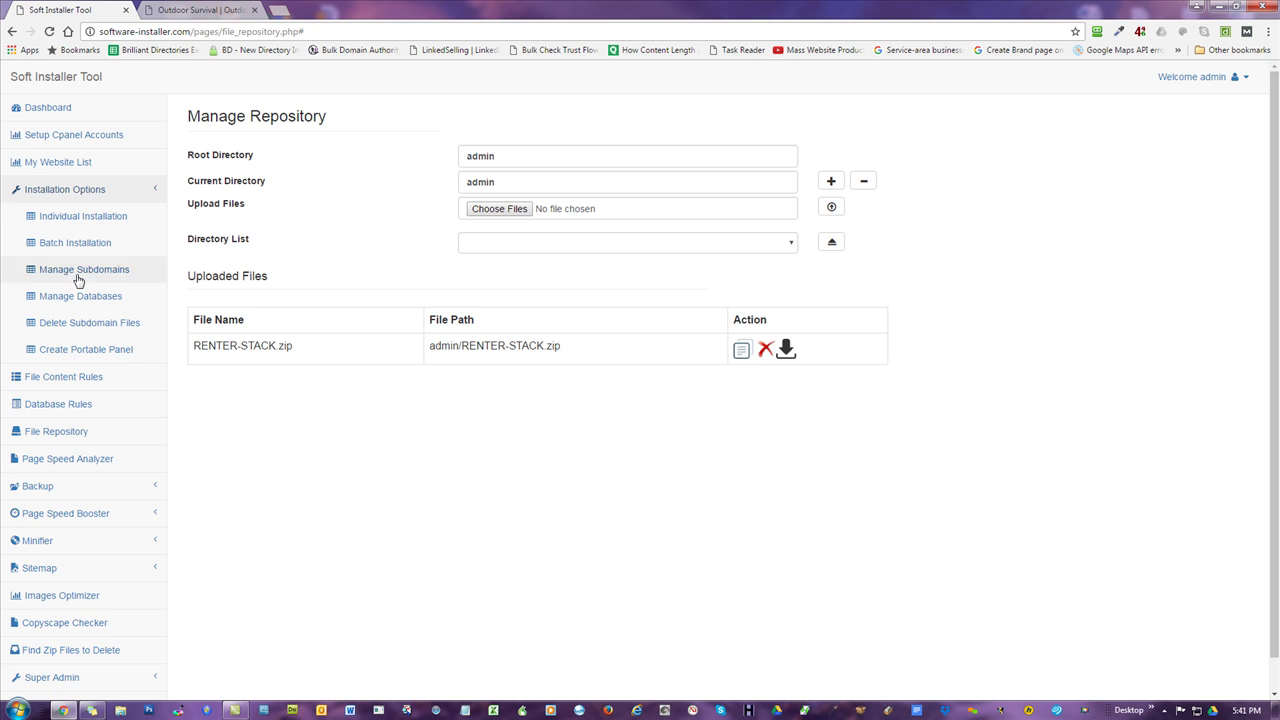
- Reload the repository and open the Template-with-Panels_A1 folder from the Directory List
click(46, 426)
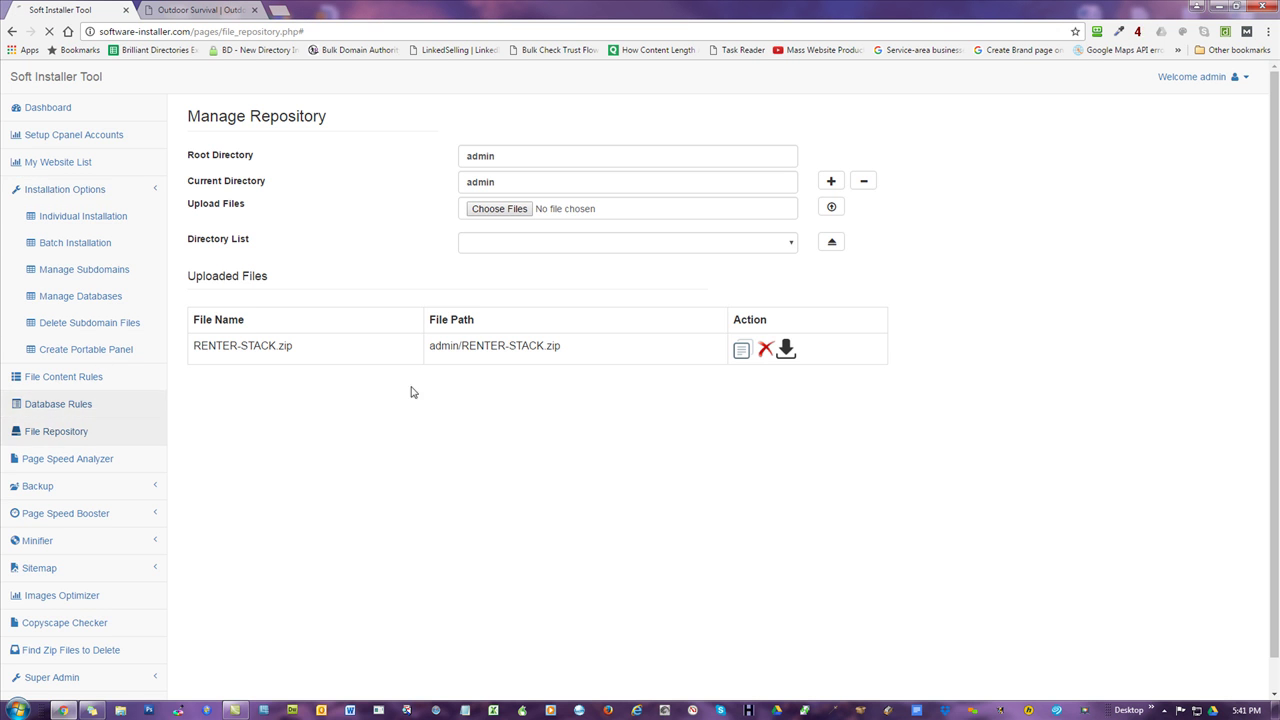
click(594, 248)
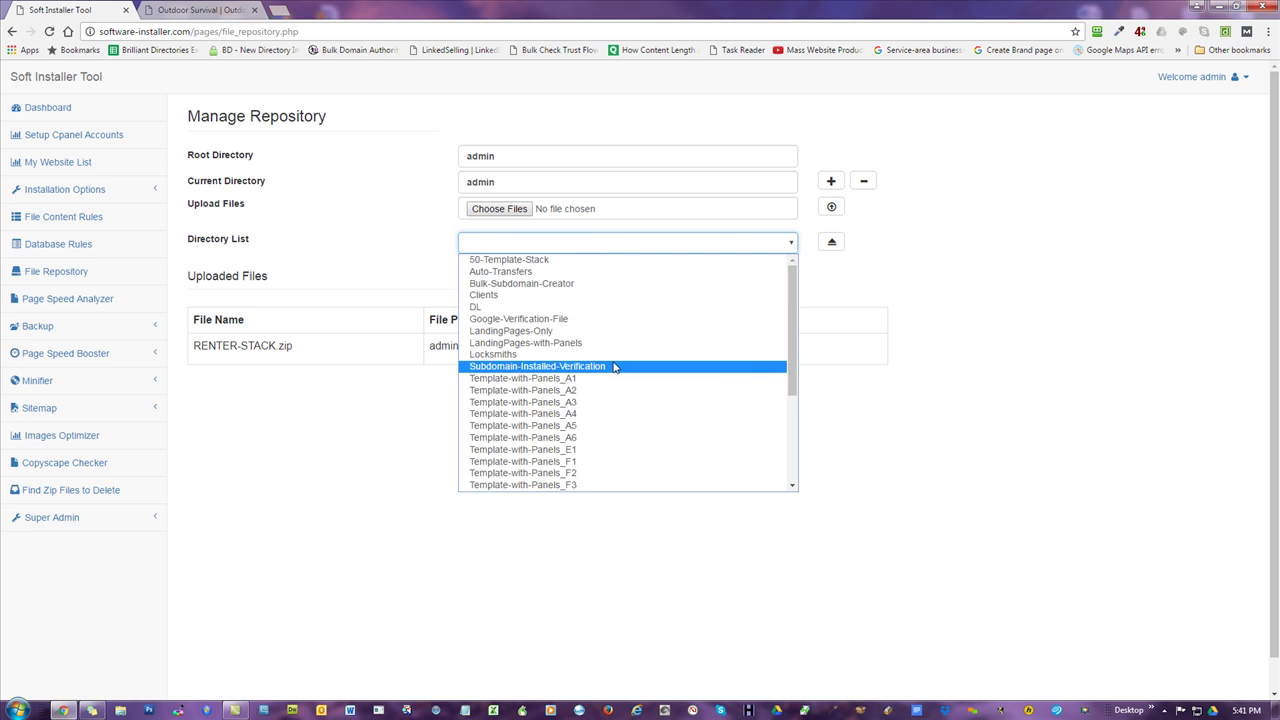
click(570, 380)
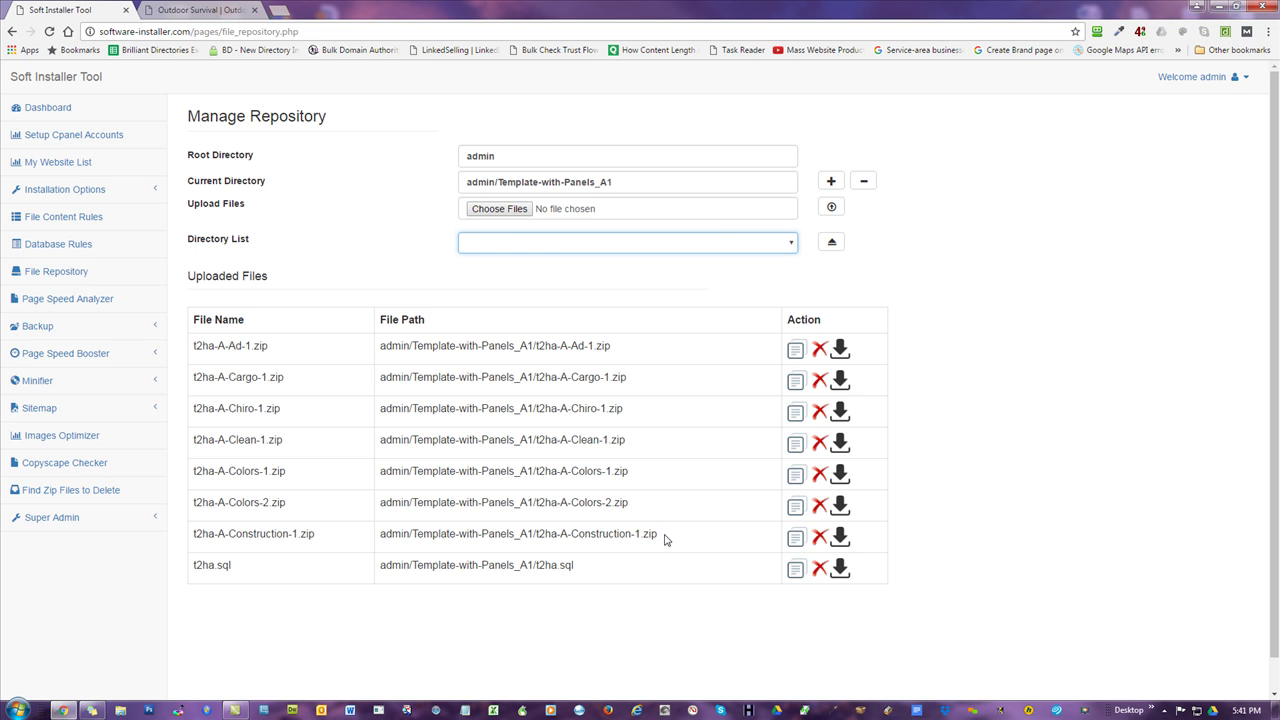
drag(665, 540, 183, 346)
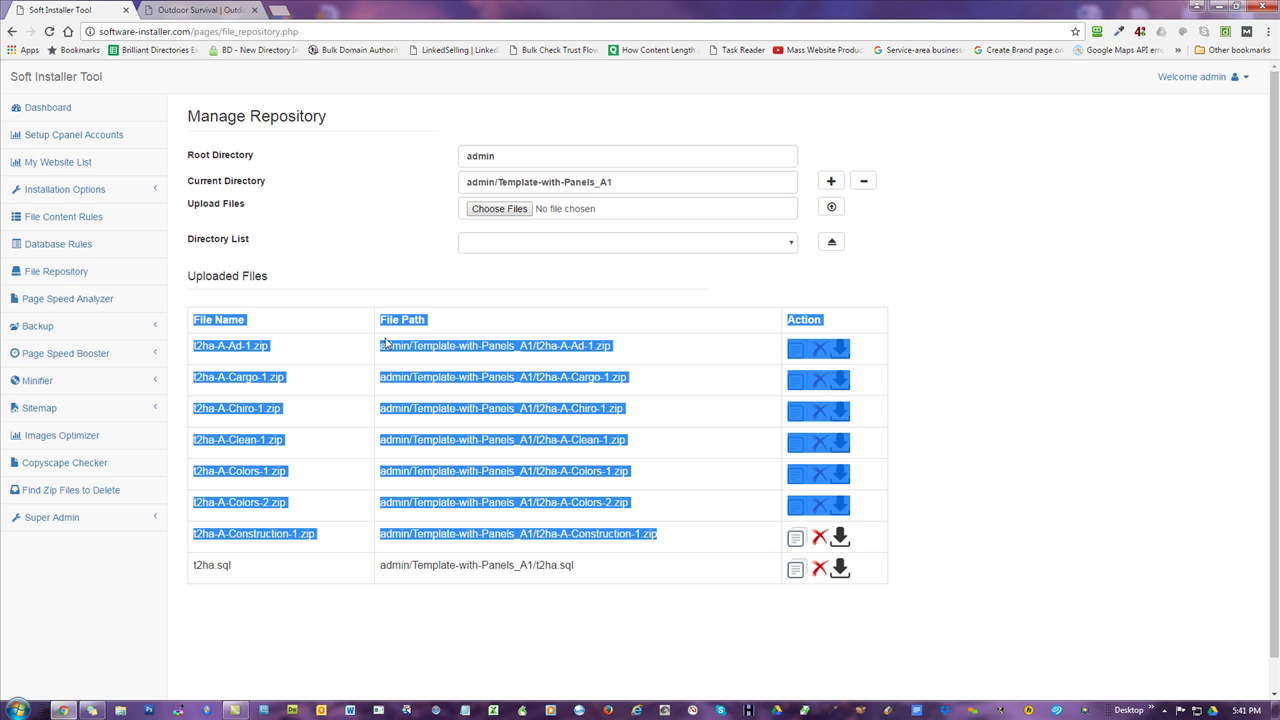
click(975, 298)
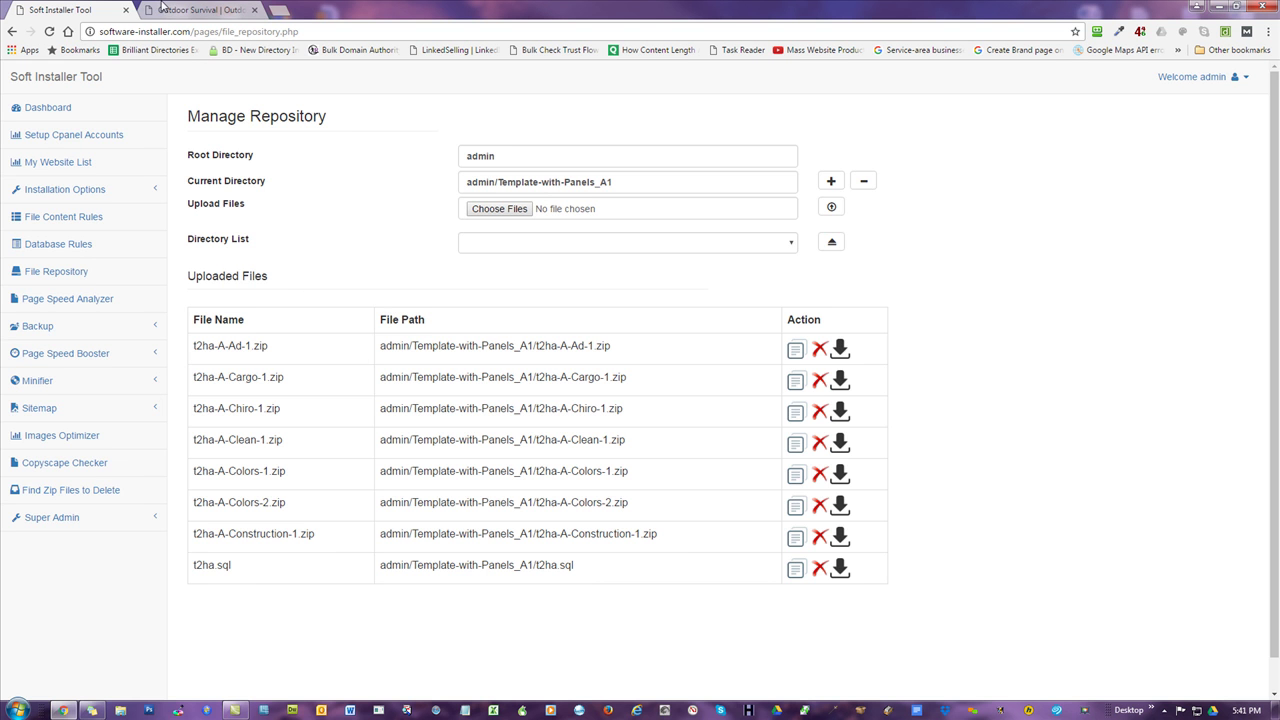
- Select file names in the Uploaded Files table, including t2ha.sql and the Ad-1 to Construction zips
click(162, 9)
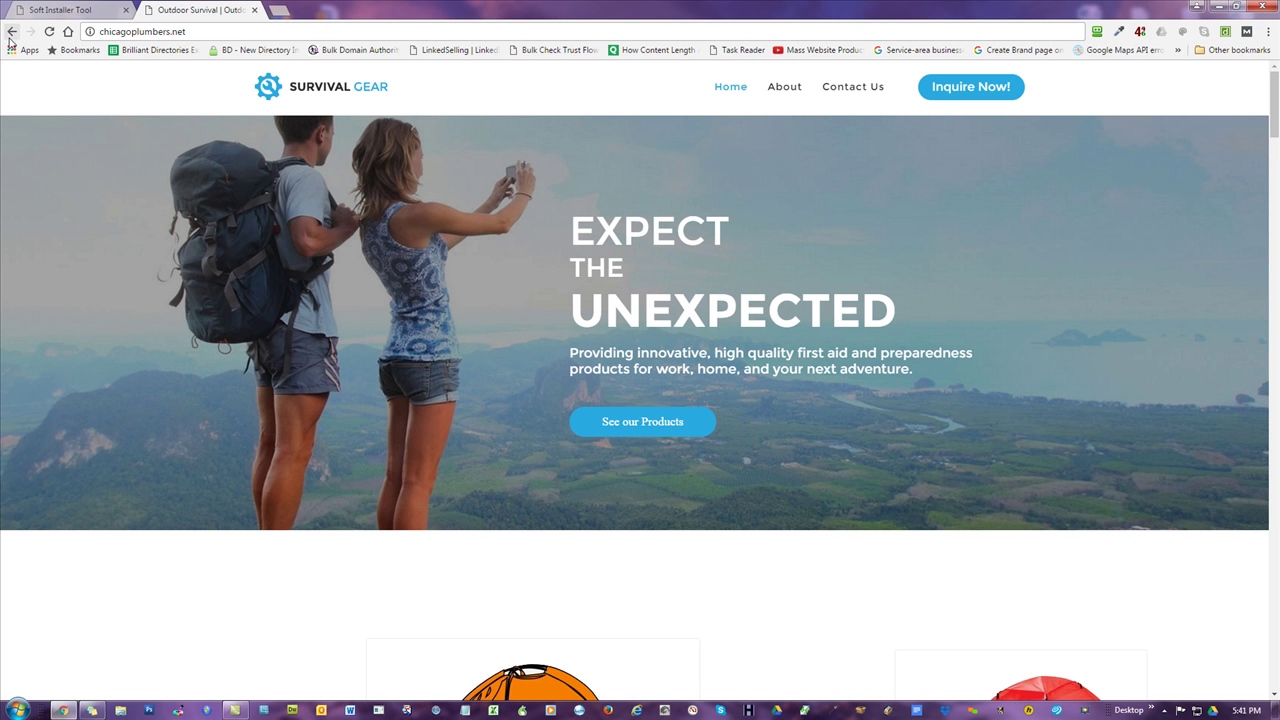
click(85, 14)
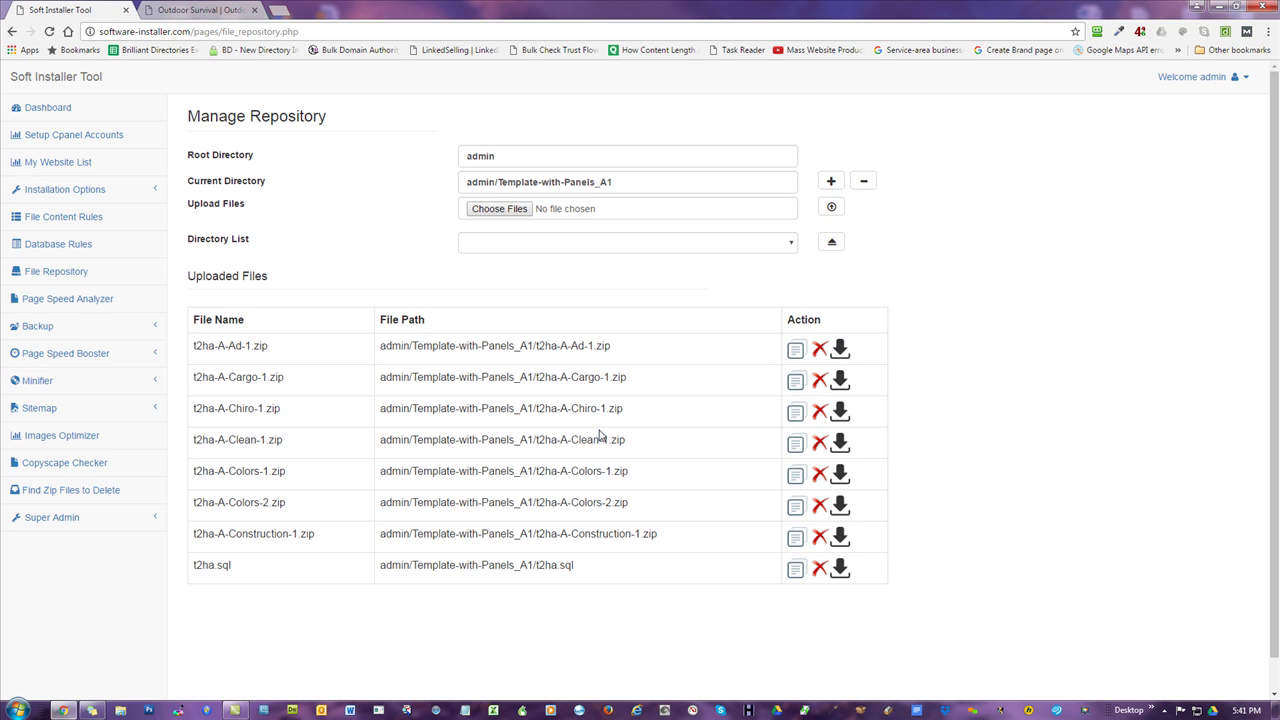
drag(576, 565, 458, 568)
drag(672, 540, 380, 413)
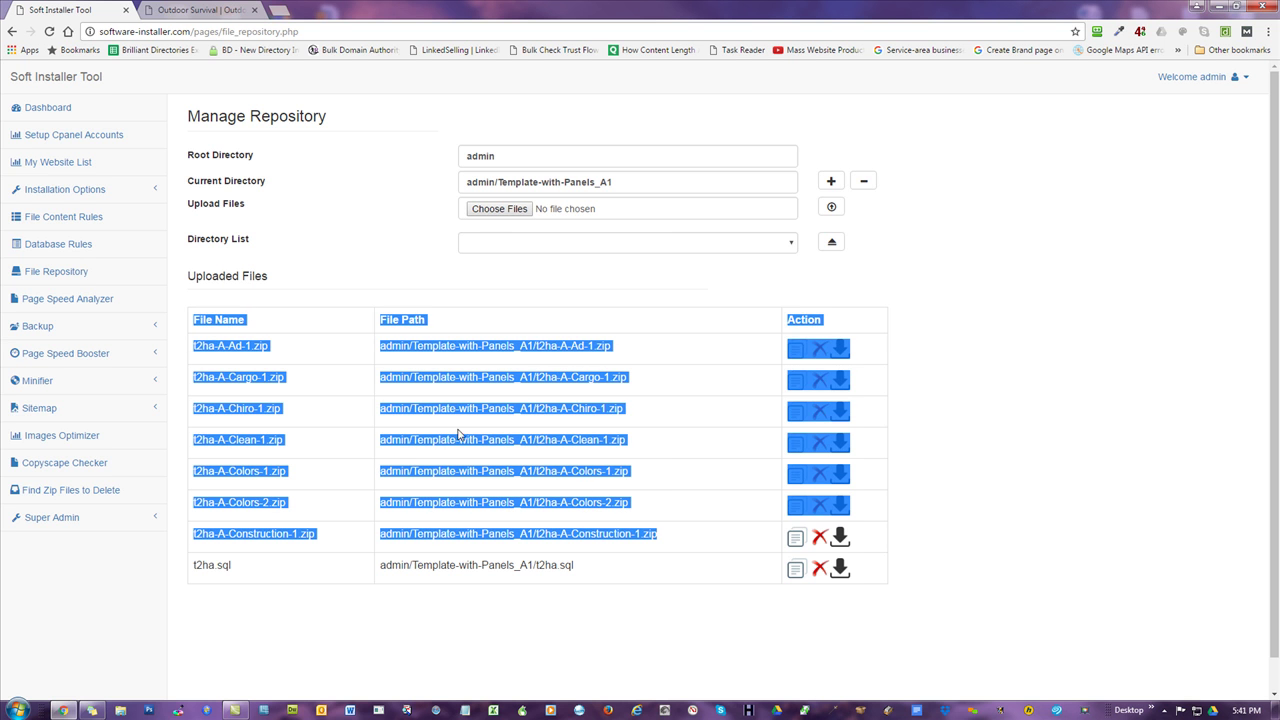
click(238, 626)
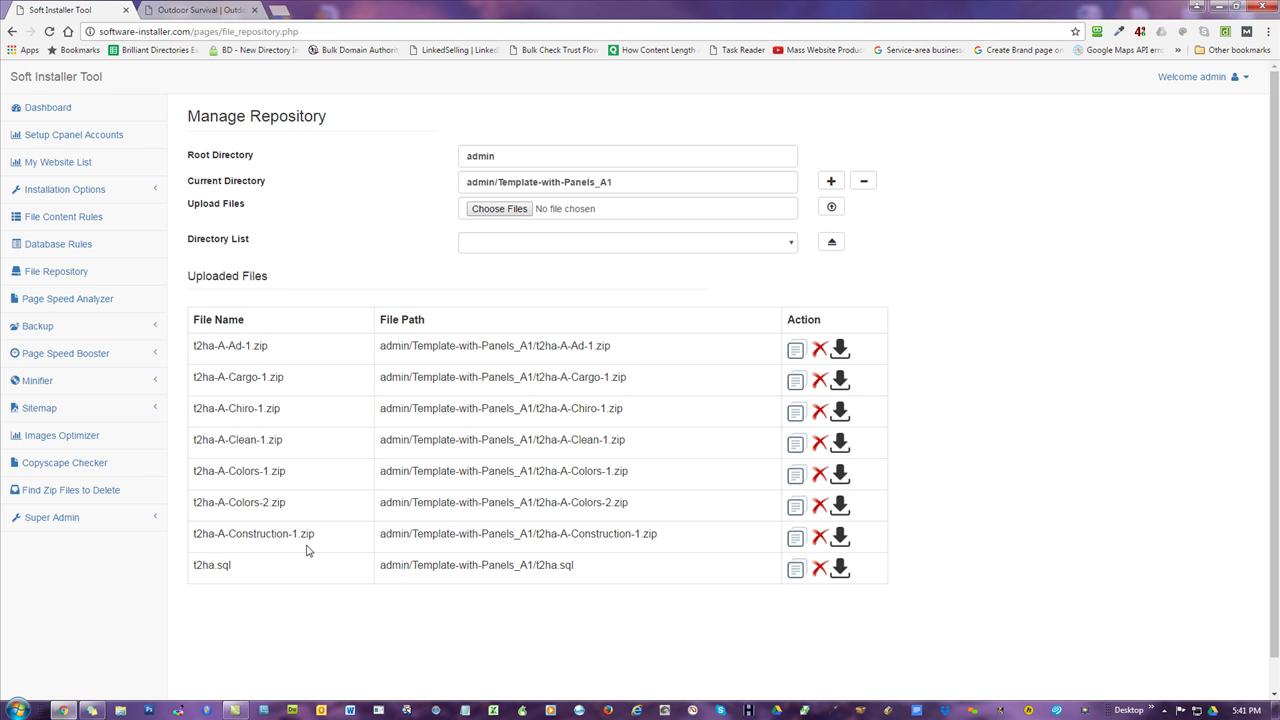
drag(322, 541, 194, 343)
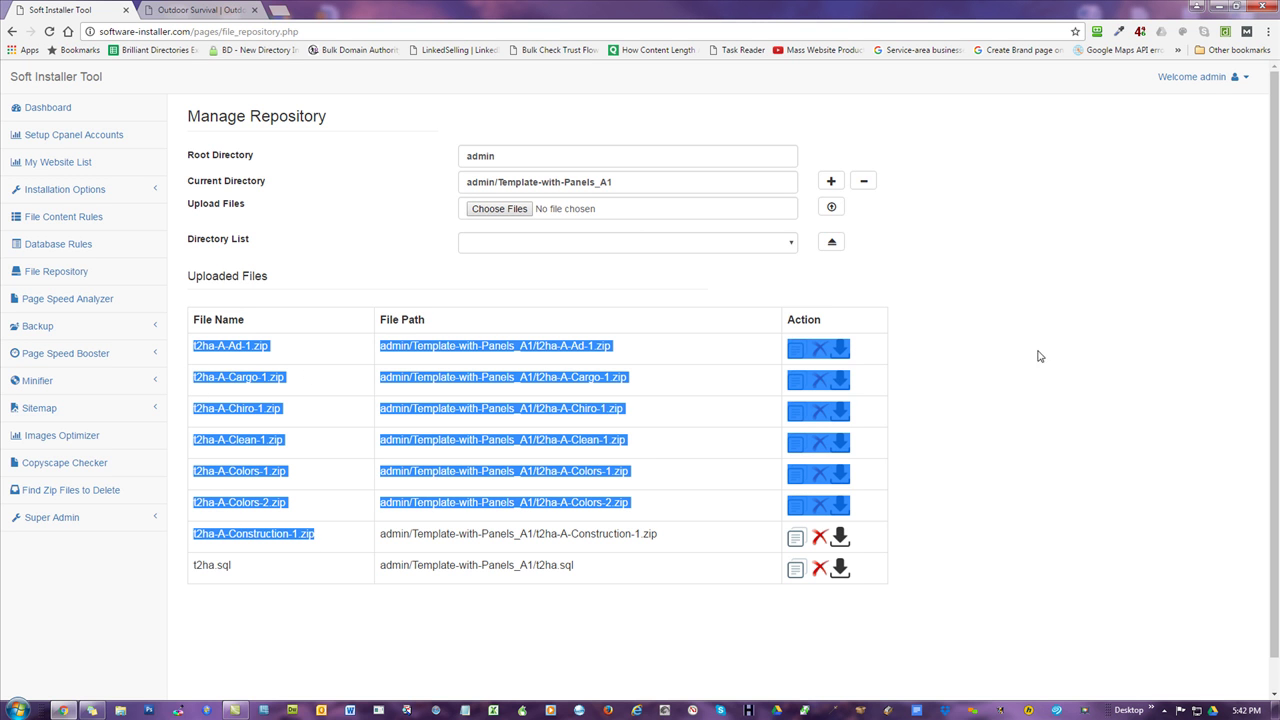
click(1155, 318)
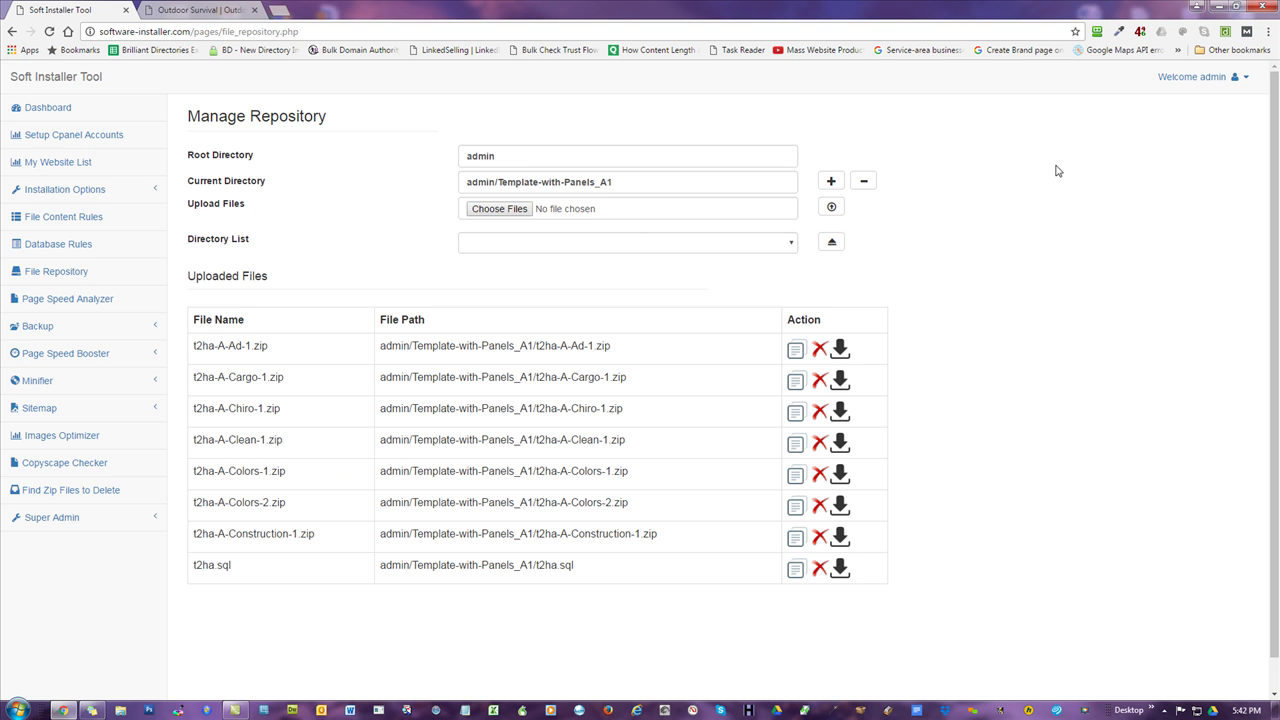
- Go to Installation Options > Batch Installation and download the sample_subdomain .xlsx file
click(80, 189)
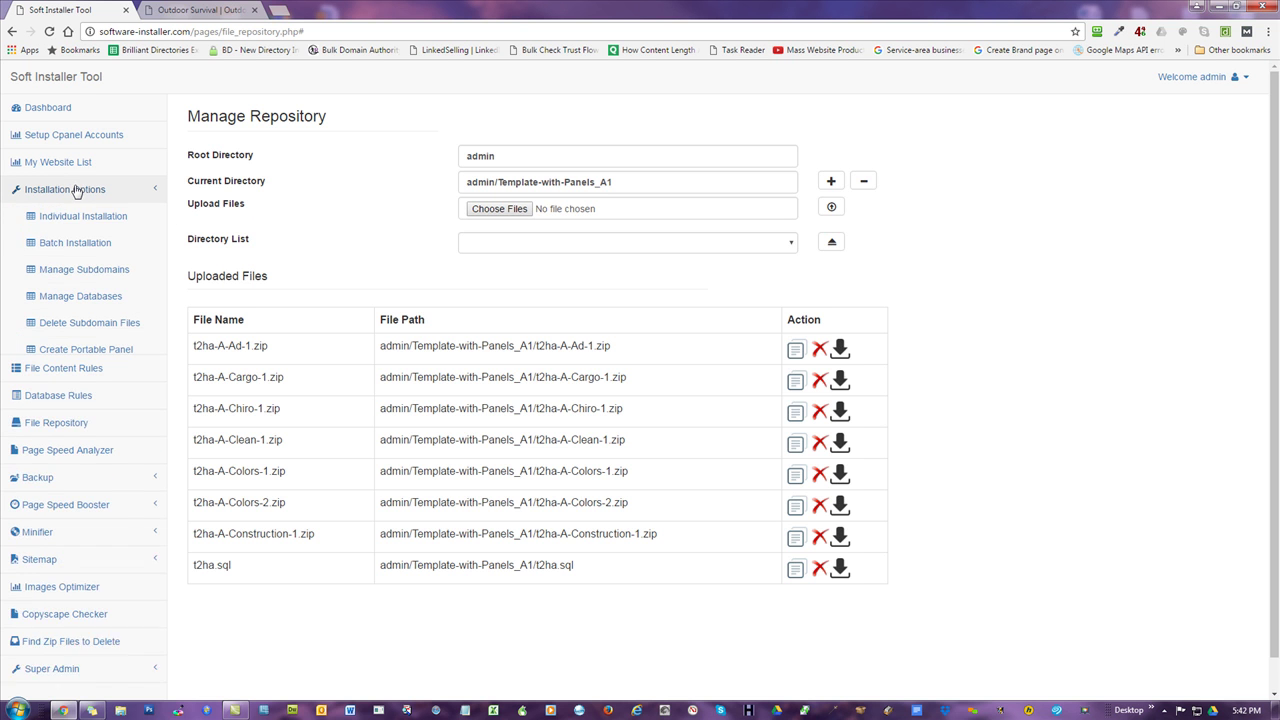
click(85, 243)
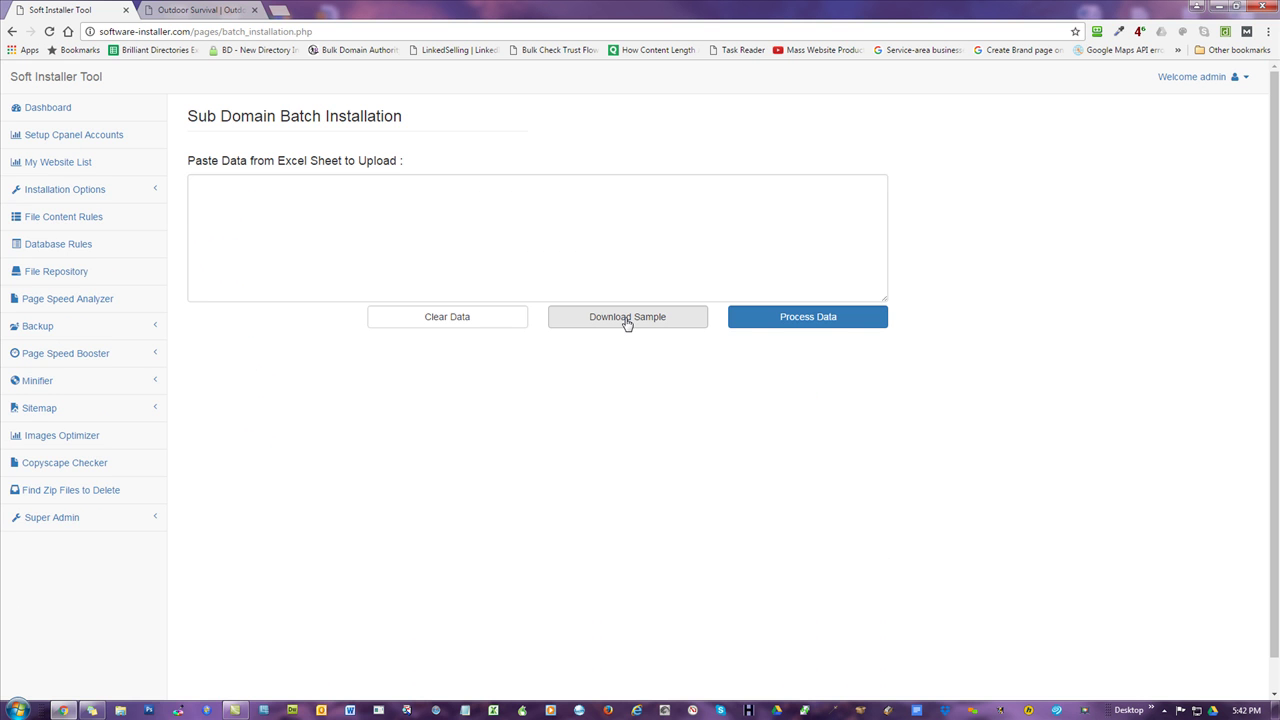
click(627, 320)
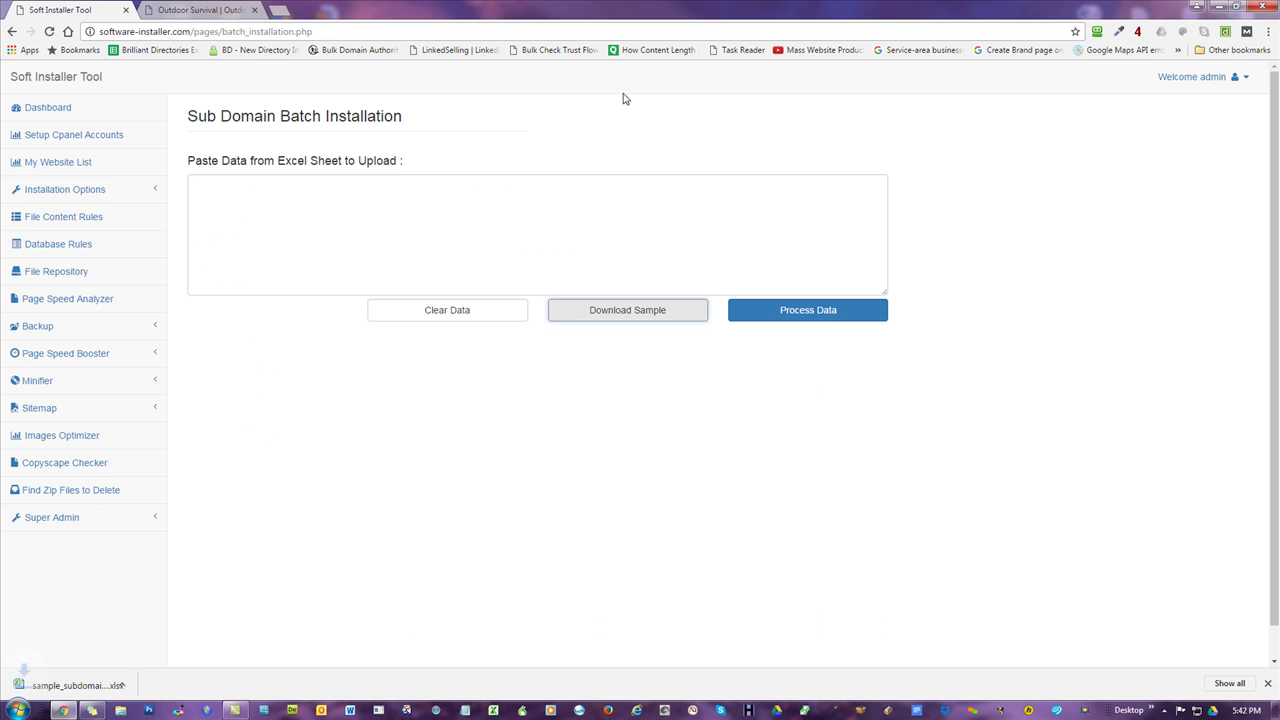
- Open the sample spreadsheet with editing enabled and fill SERVER cells A2:A8 with mowg-samples.com
click(72, 680)
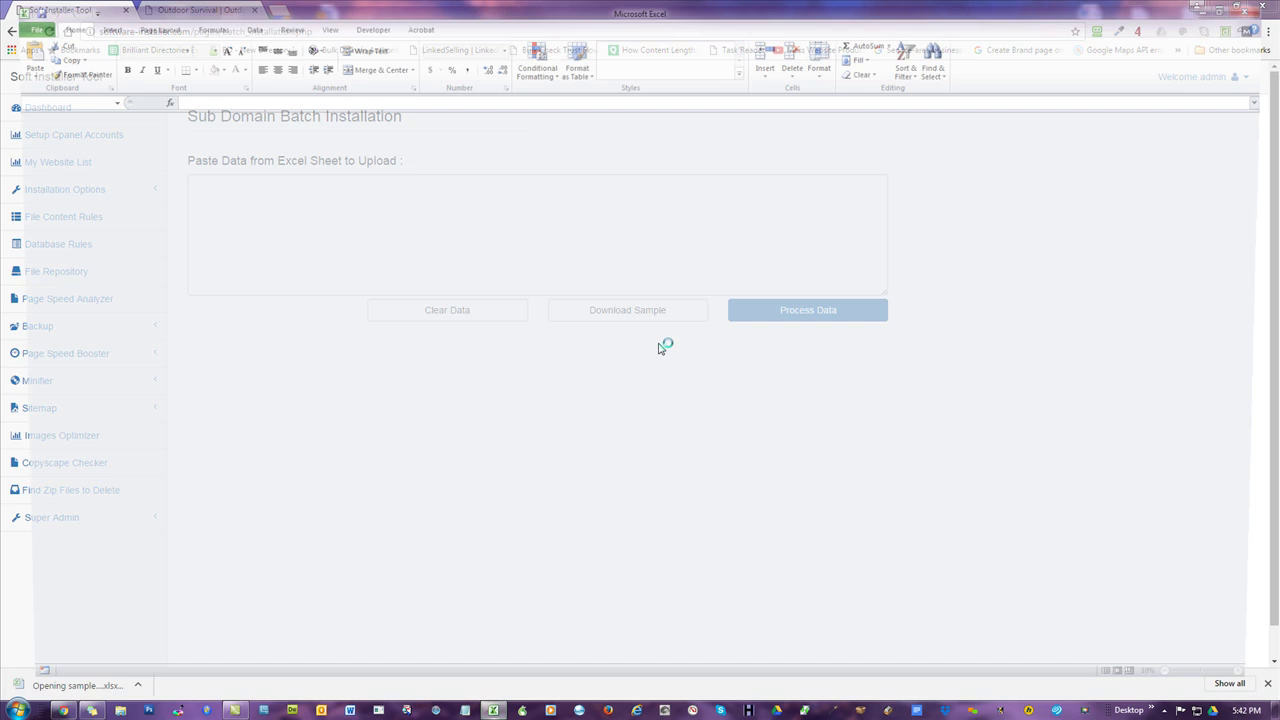
click(433, 44)
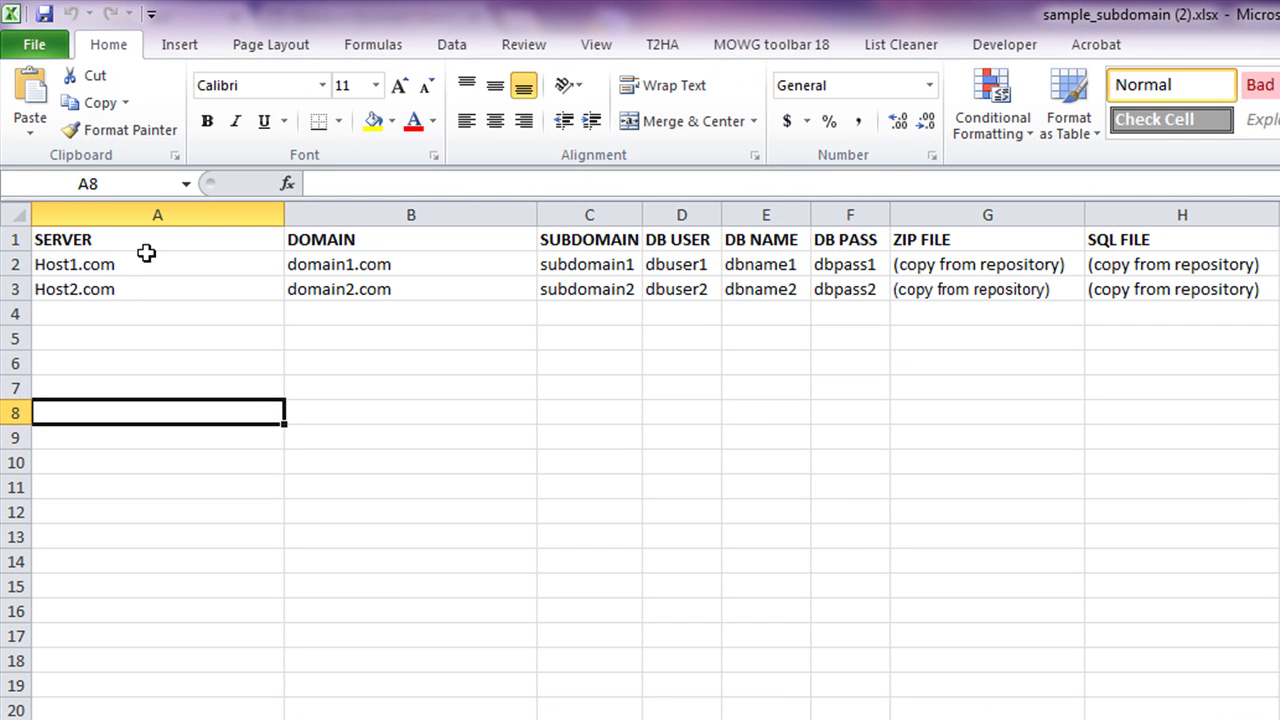
click(108, 200)
click(129, 238)
click(117, 257)
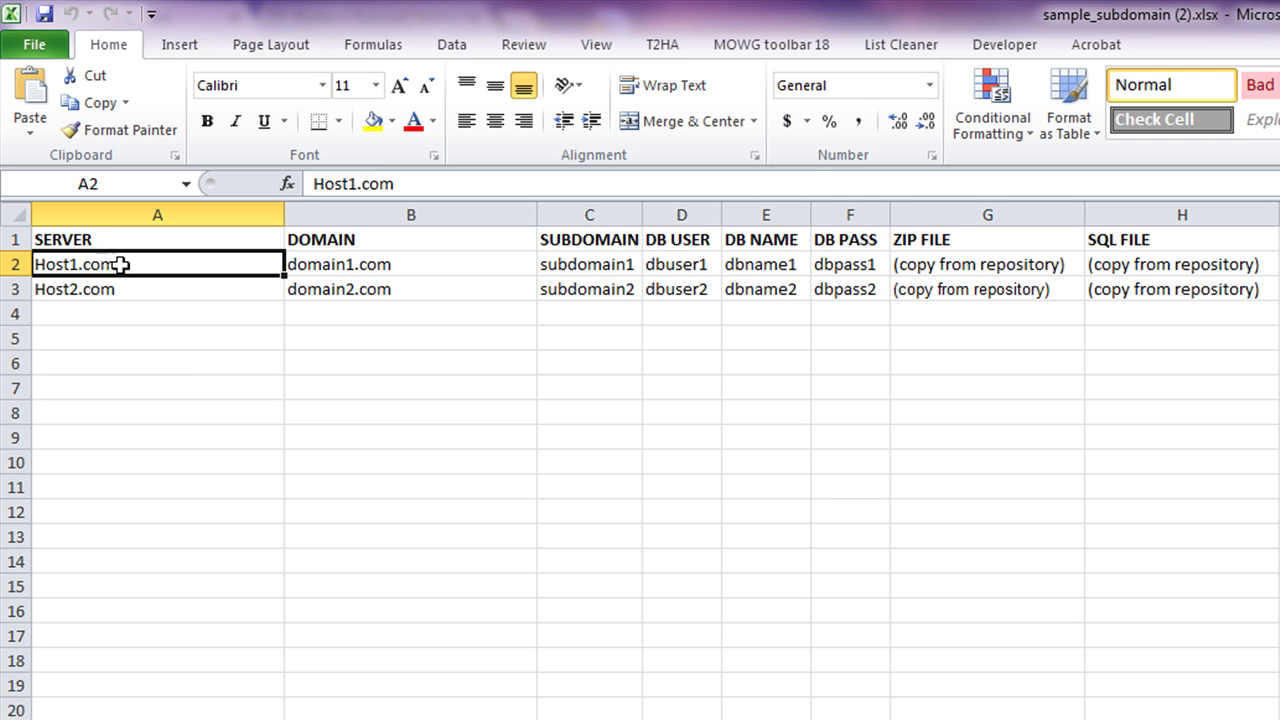
text(mowg)
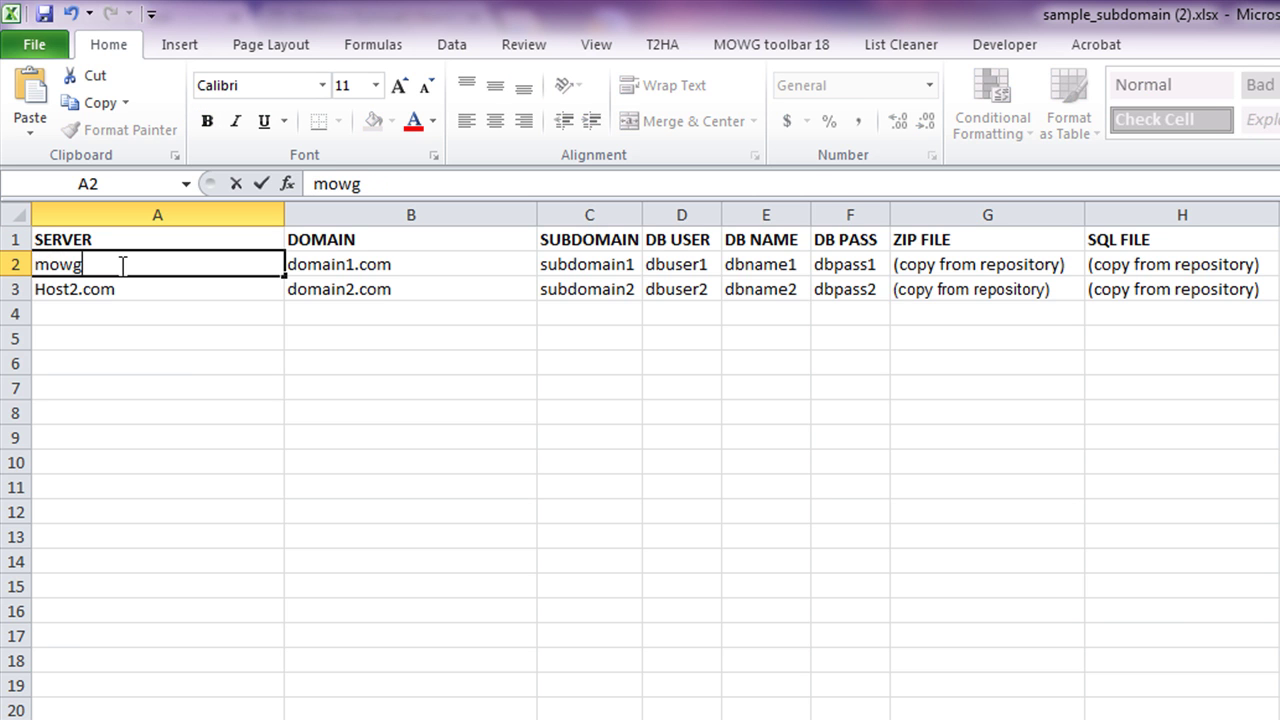
text(-samples.com)
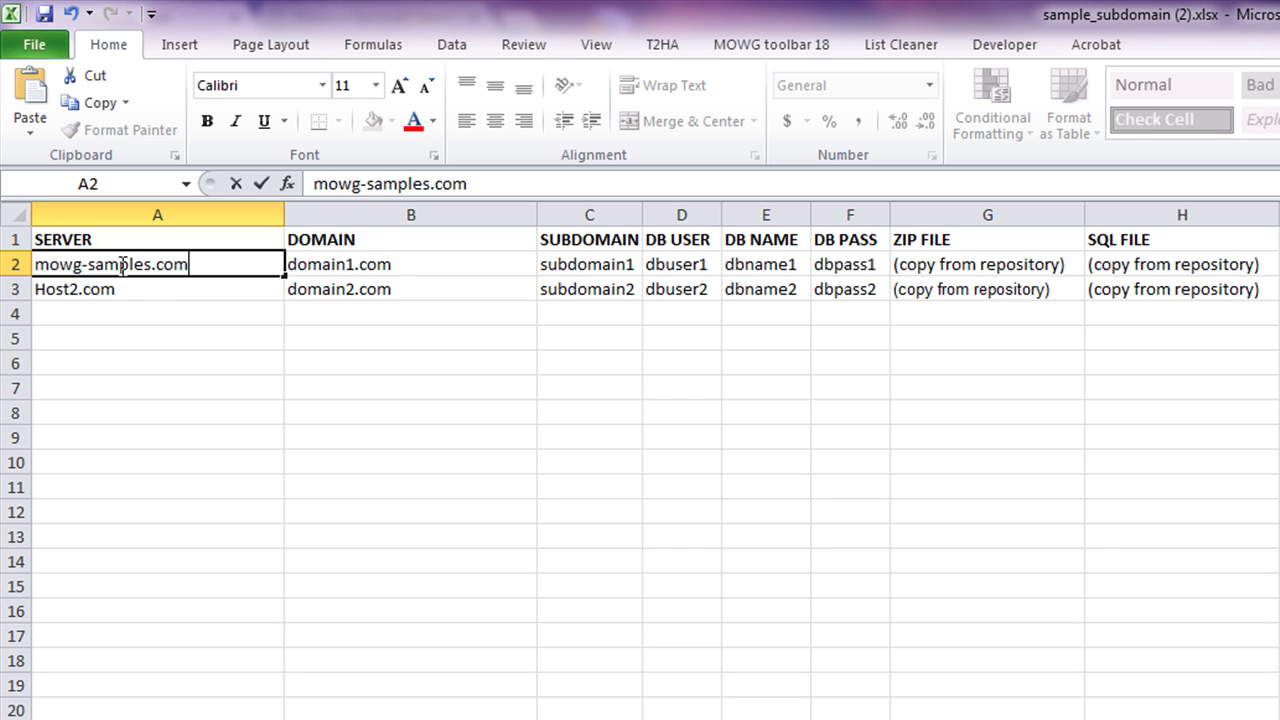
click(634, 430)
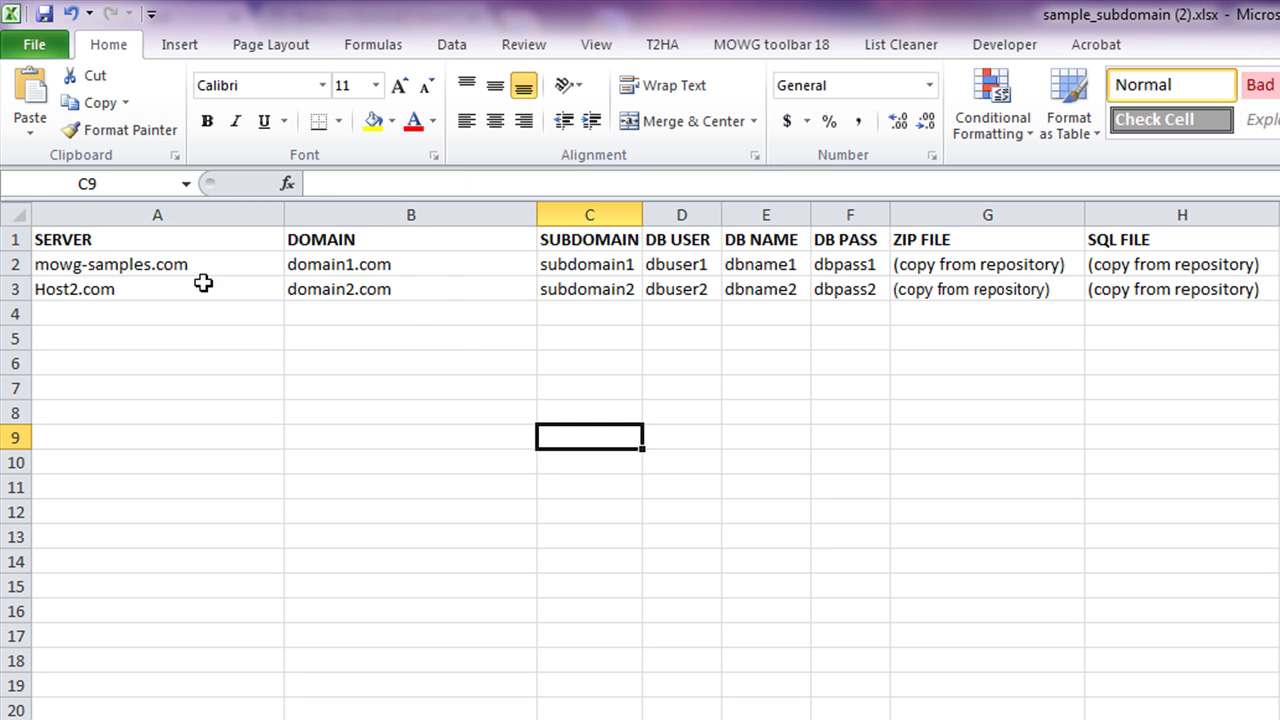
click(212, 265)
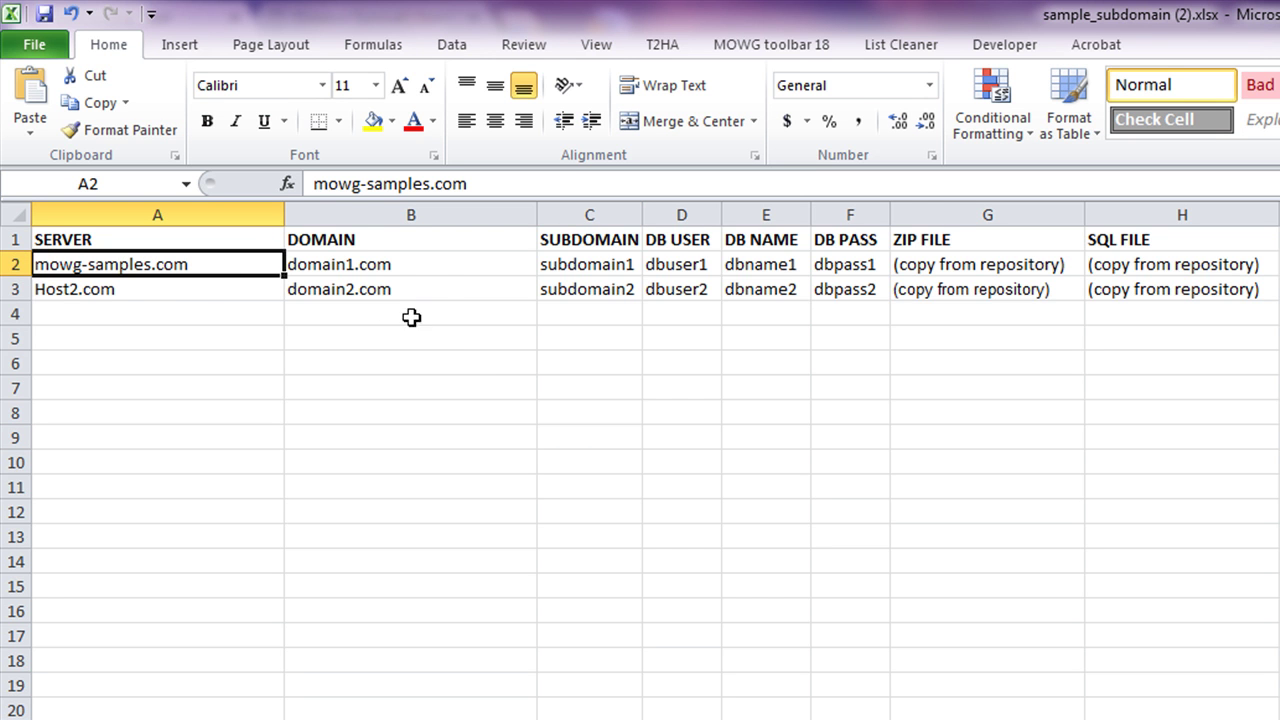
drag(284, 277, 257, 418)
click(704, 688)
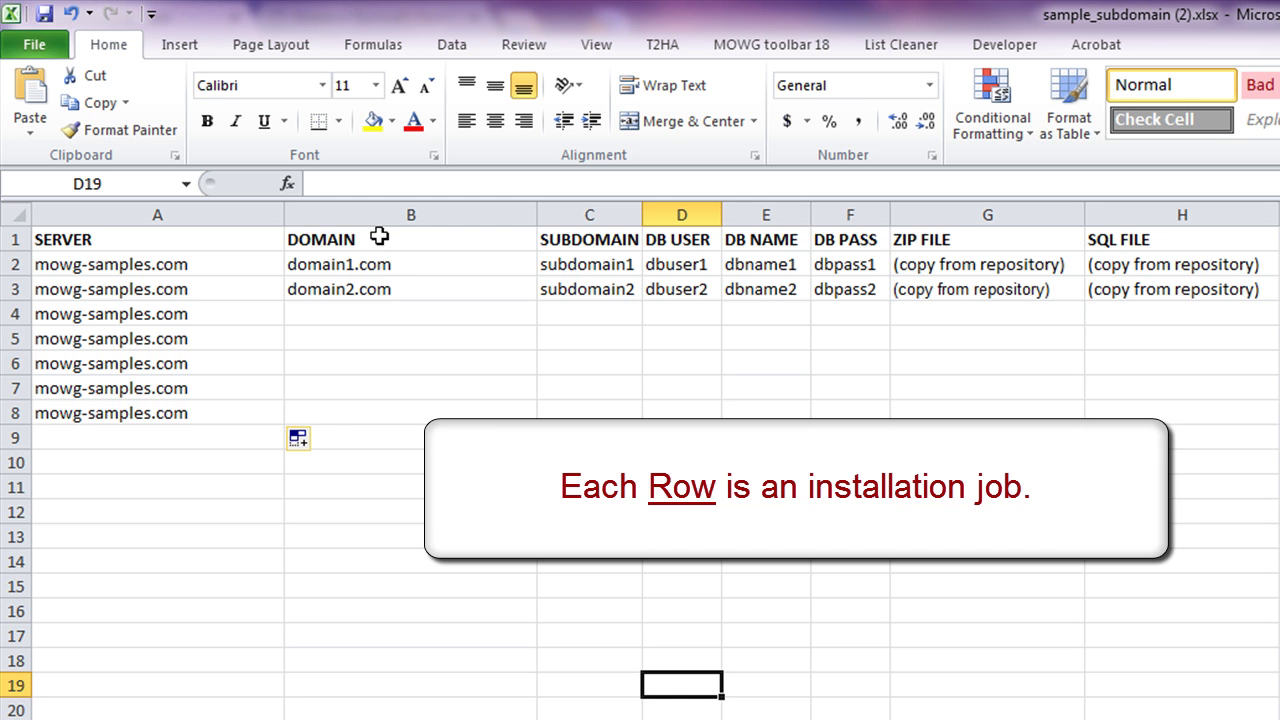
- Copy mowg-samples.com from A2:A8 into the DOMAIN cells B2:B8
click(379, 238)
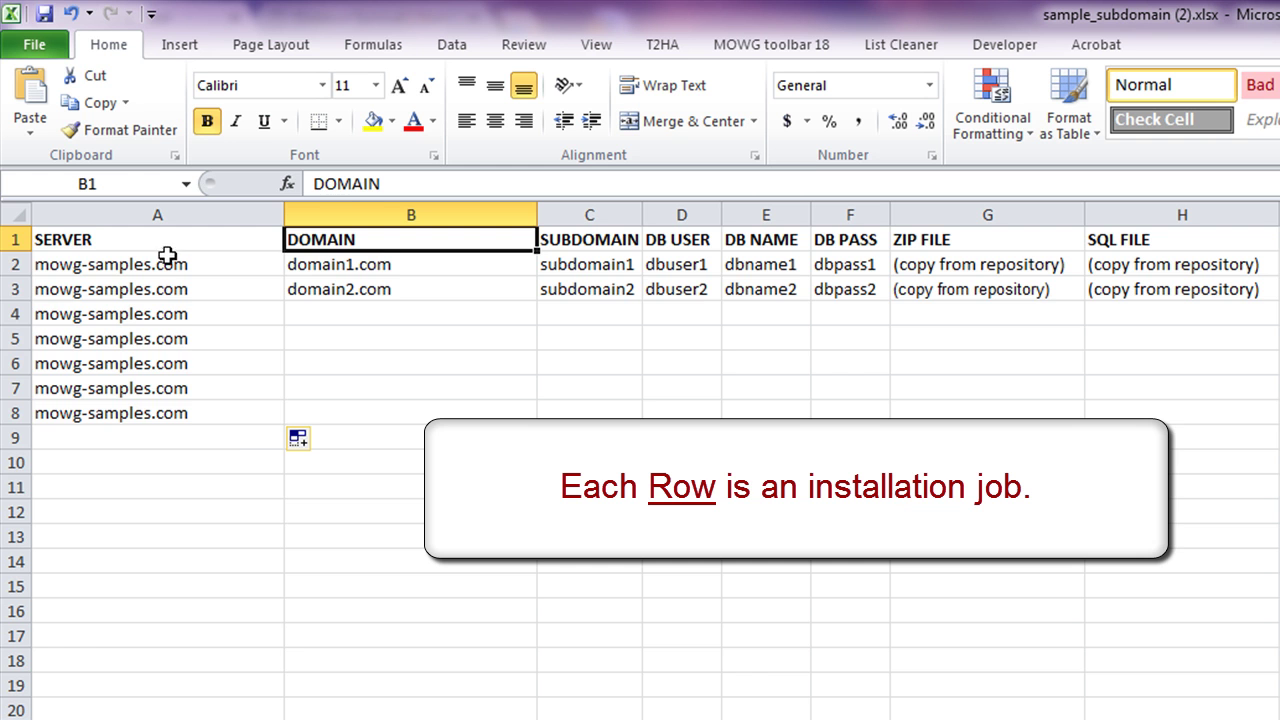
drag(163, 266, 193, 430)
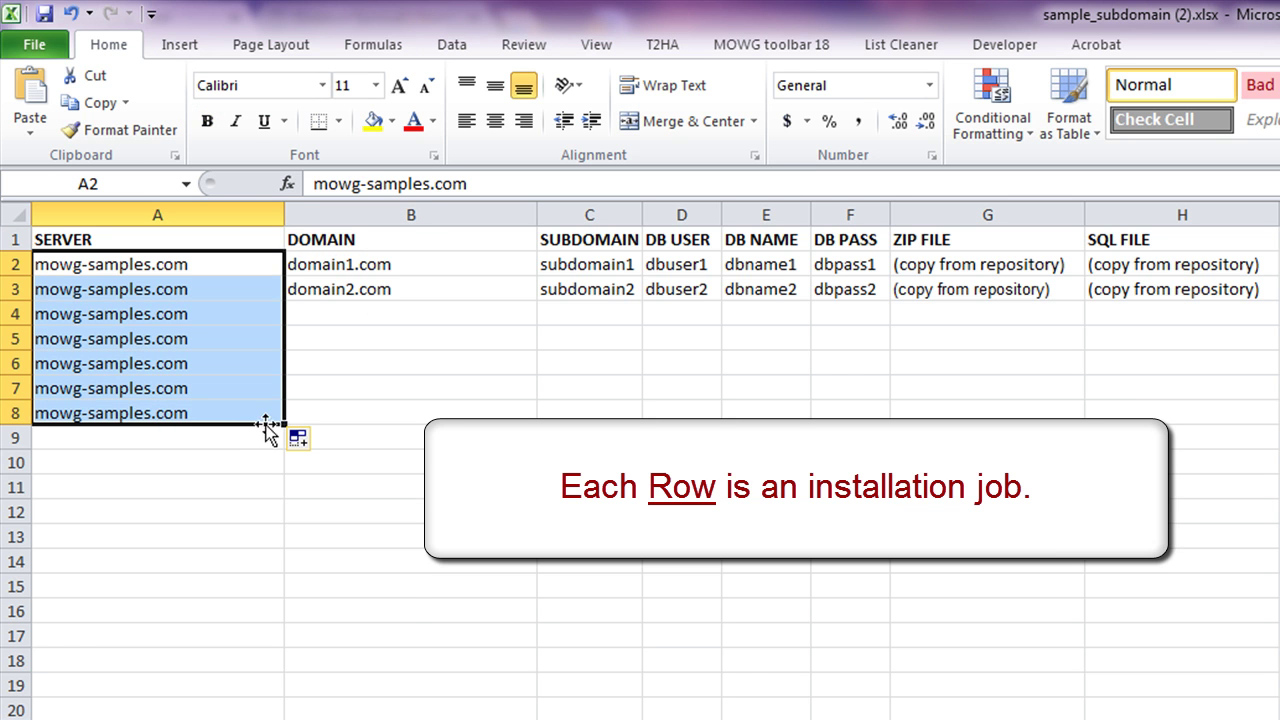
drag(285, 424, 438, 410)
click(408, 609)
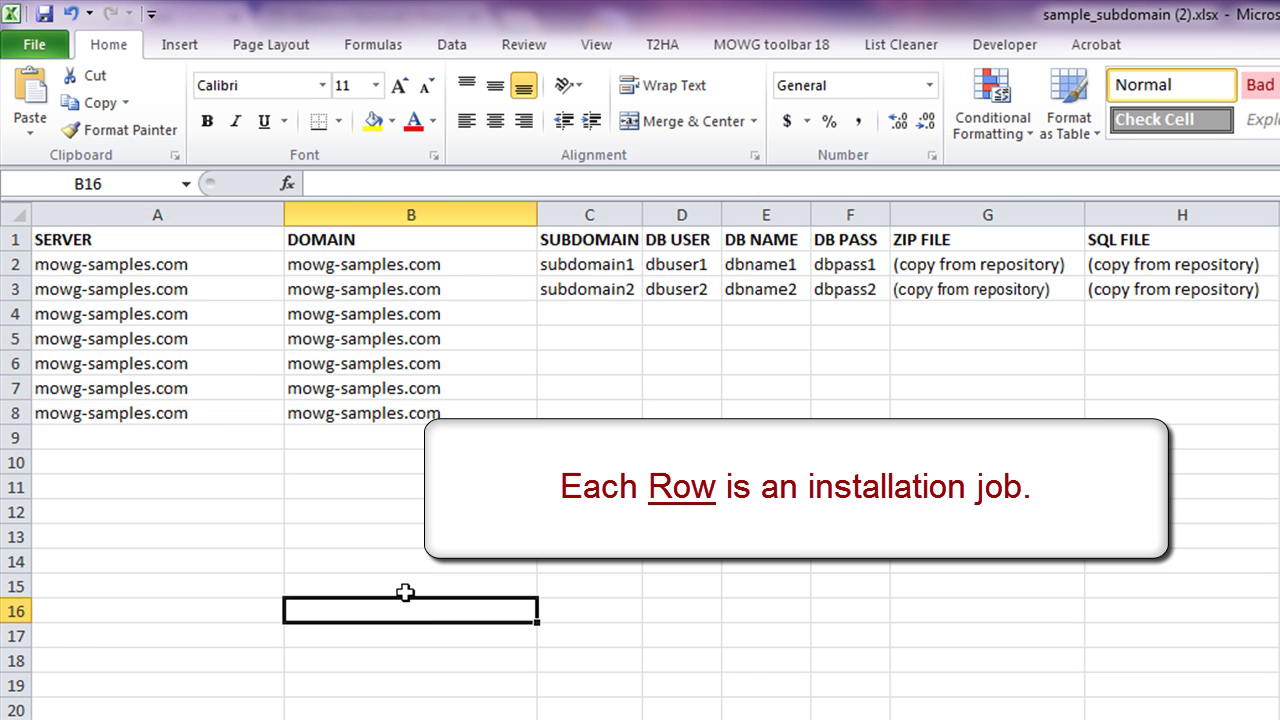
click(392, 259)
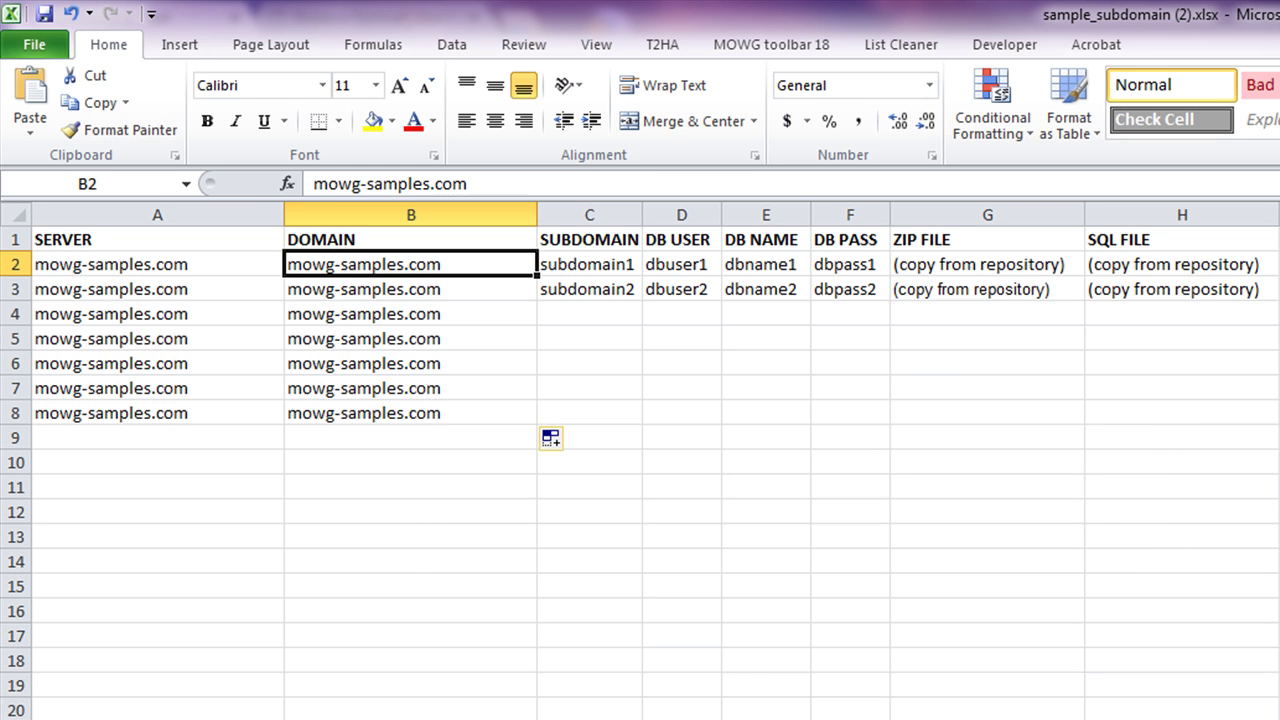
- Enter chicagoplumbers.net as the domain in B2 and chicago as the subdomain in C2
text(chic)
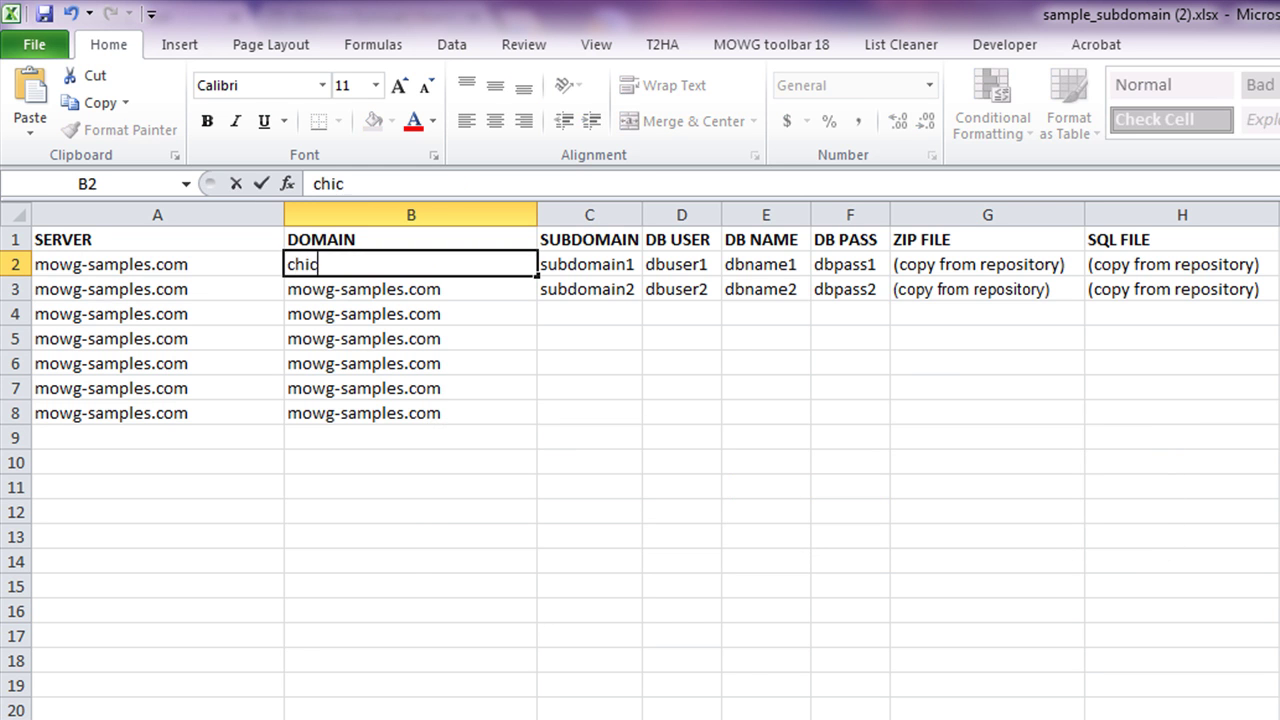
text(agoplumbersne)
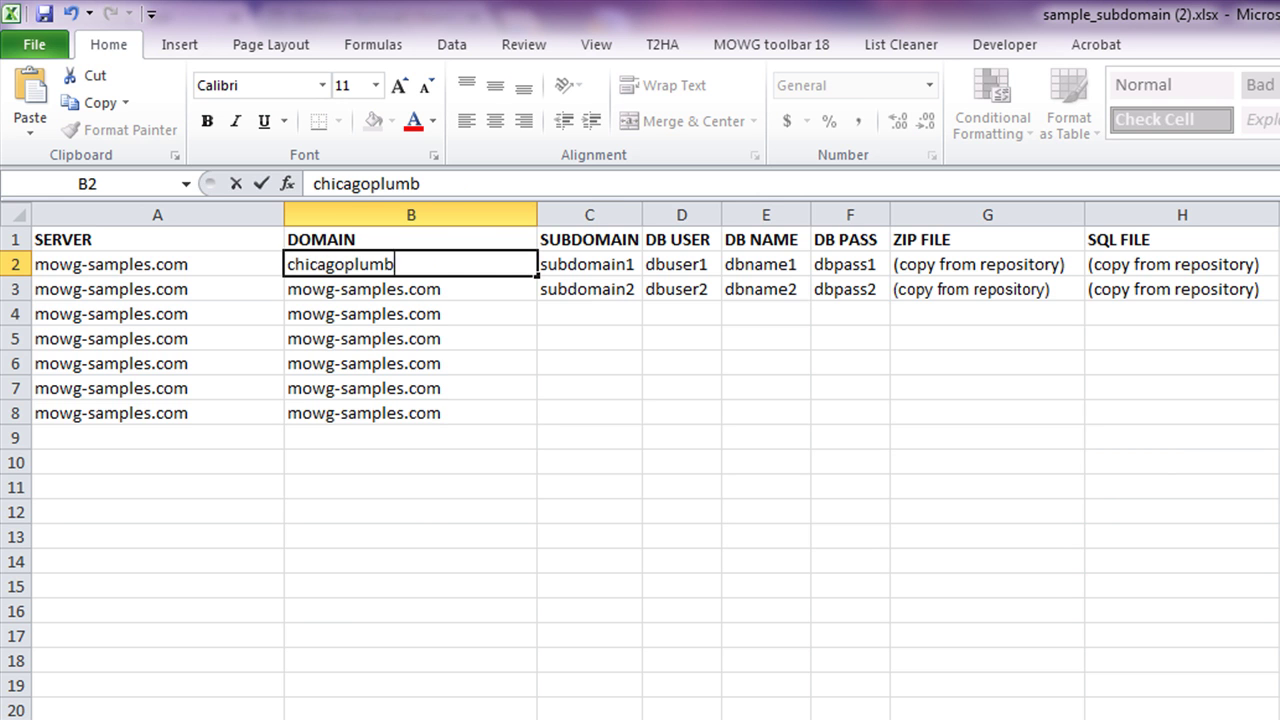
key(BackSpace)
key(BackSpace)
text(.net)
click(520, 686)
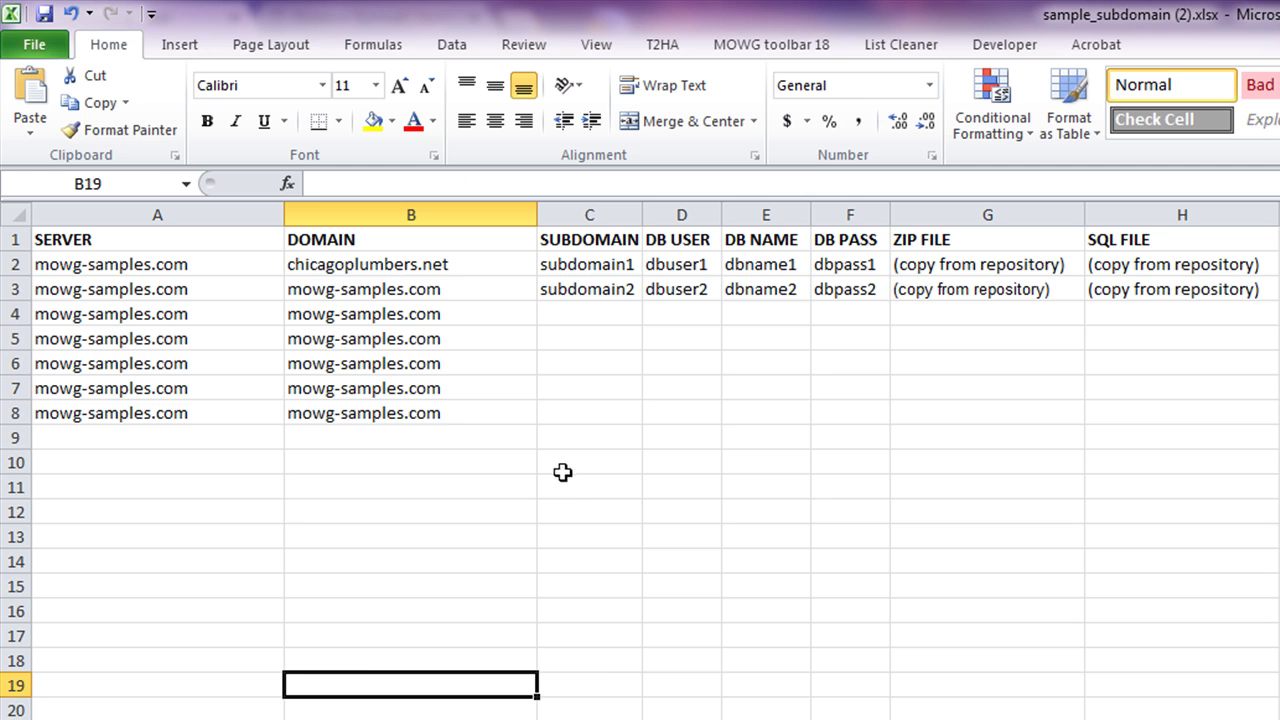
click(623, 264)
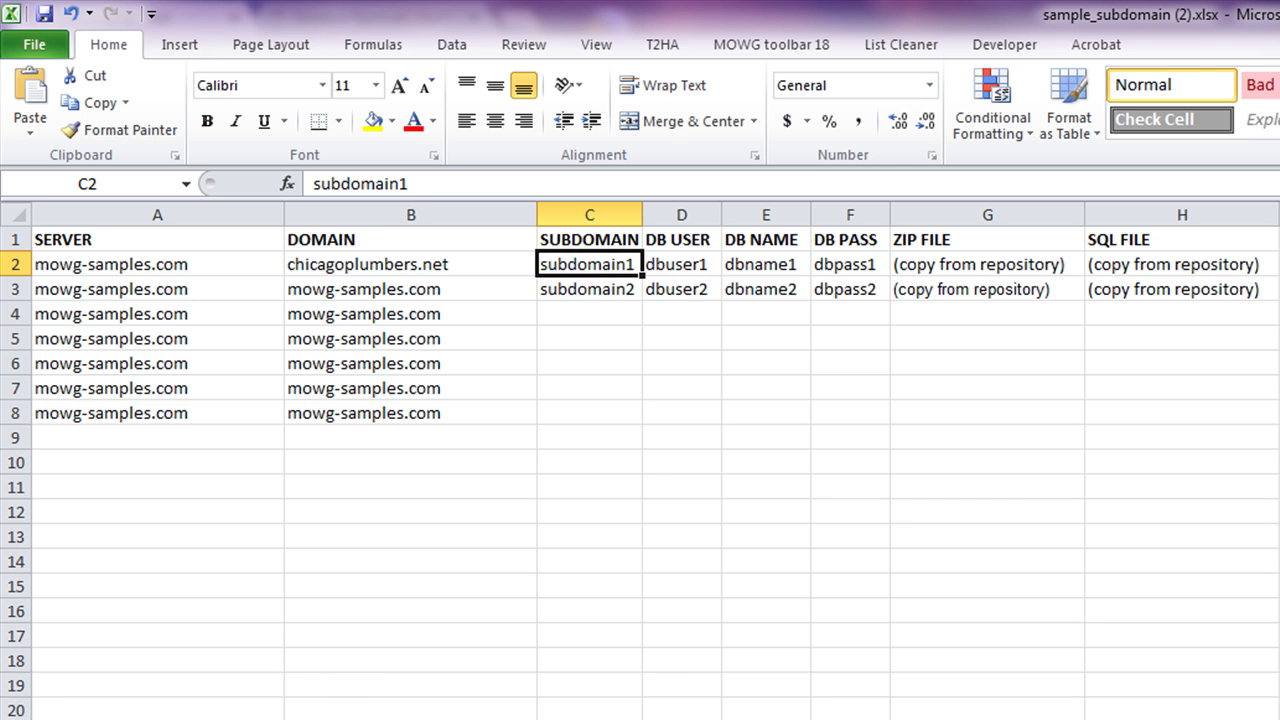
text(chicago)
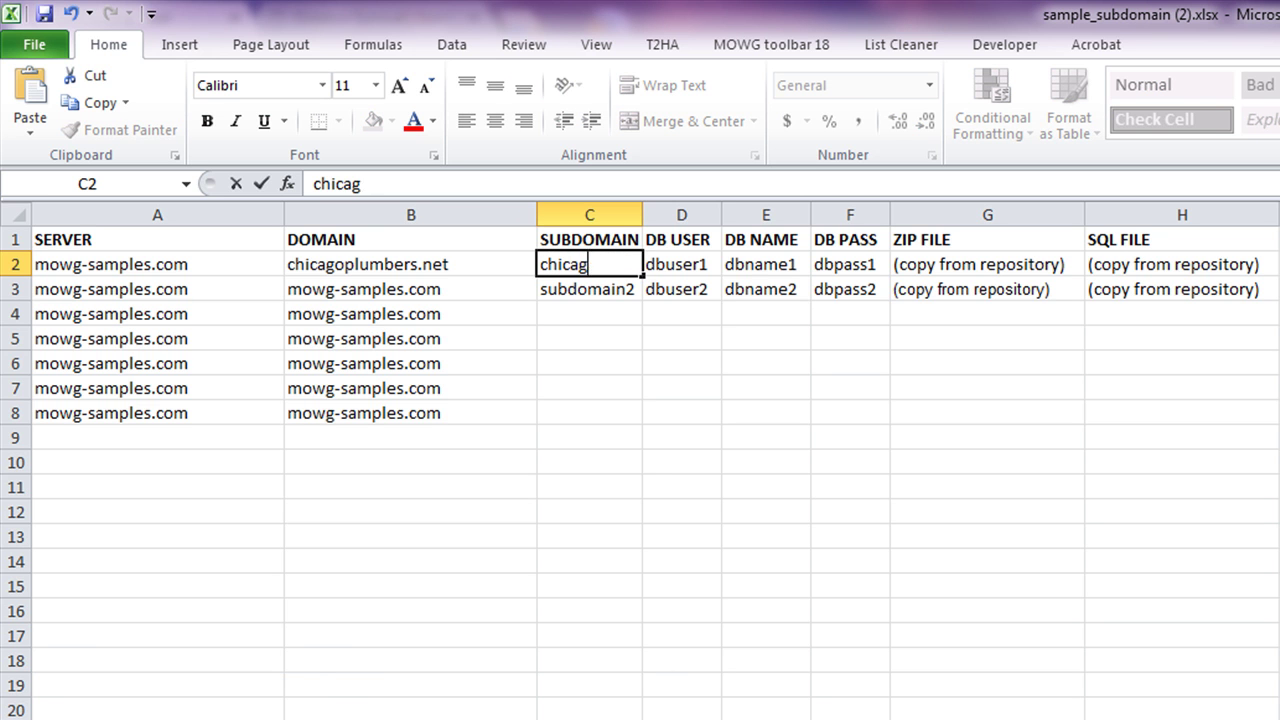
click(1026, 511)
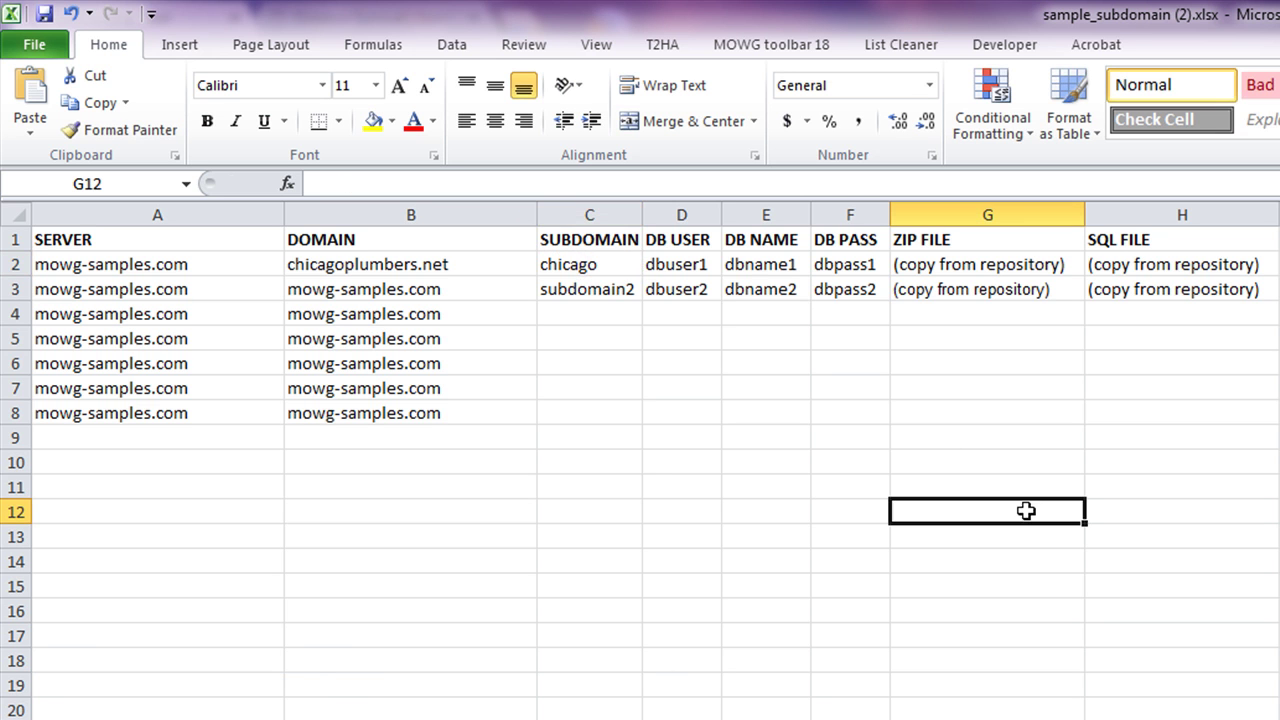
- Review the first job's server, domain and subdomain values in A2, B2 and C2
click(610, 267)
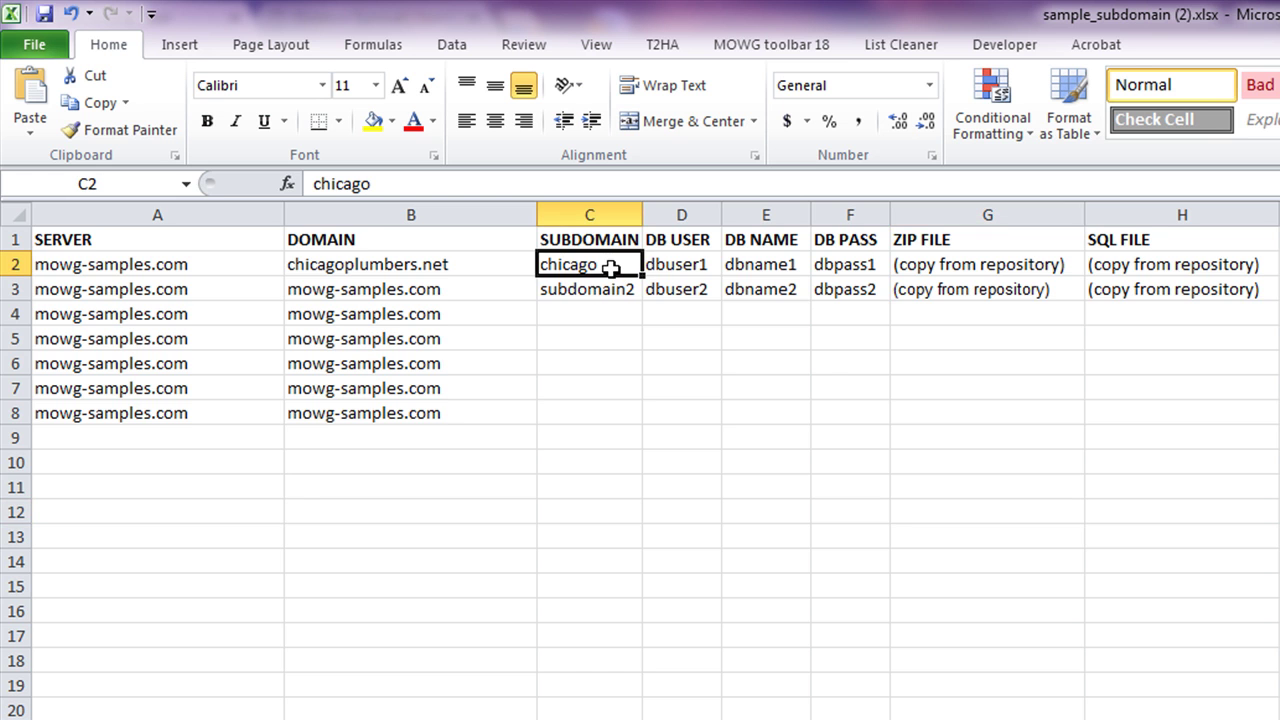
click(196, 262)
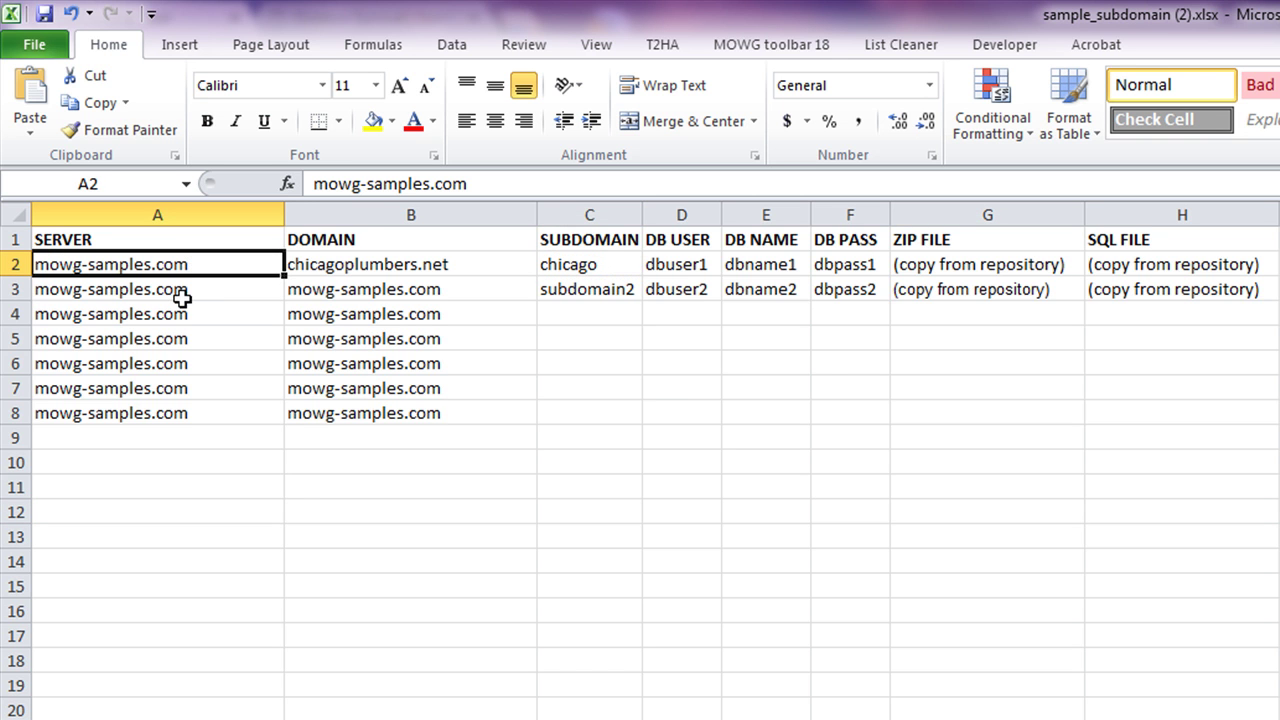
click(348, 265)
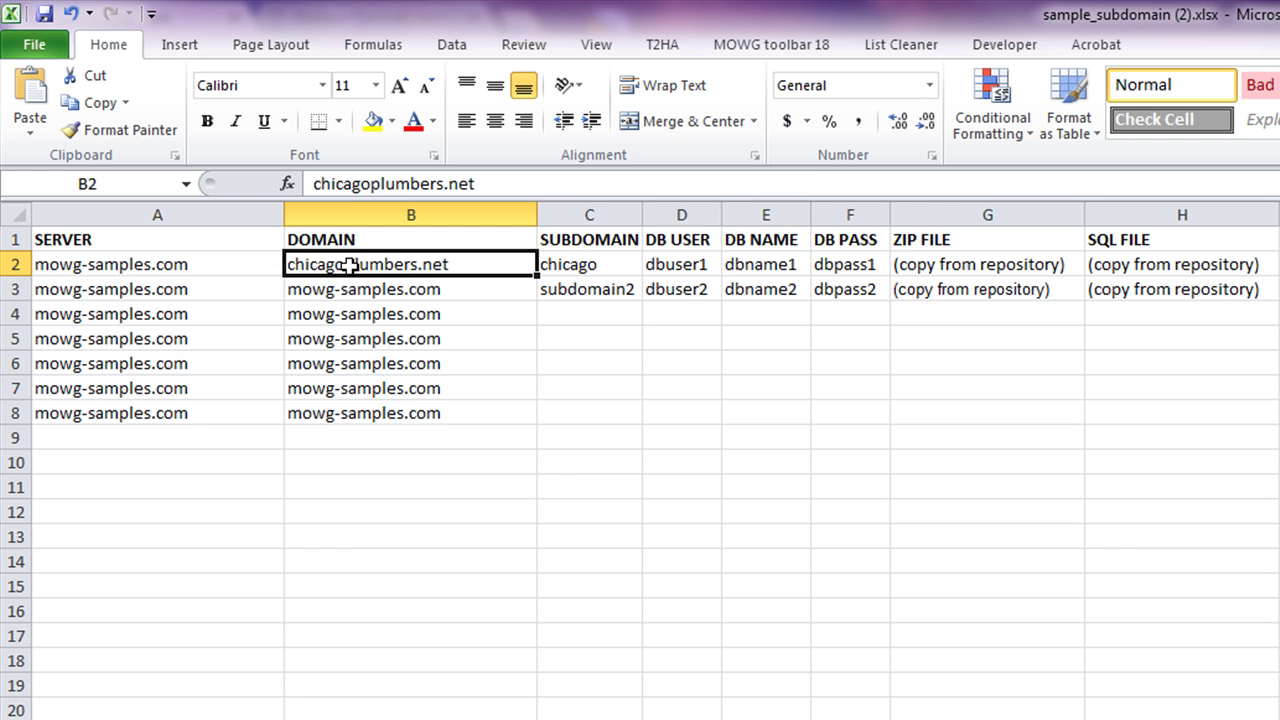
click(612, 260)
click(428, 263)
- Enter denver as the second job's subdomain in C3 and compare its domain with B2
click(571, 289)
text(denver)
click(946, 628)
click(566, 289)
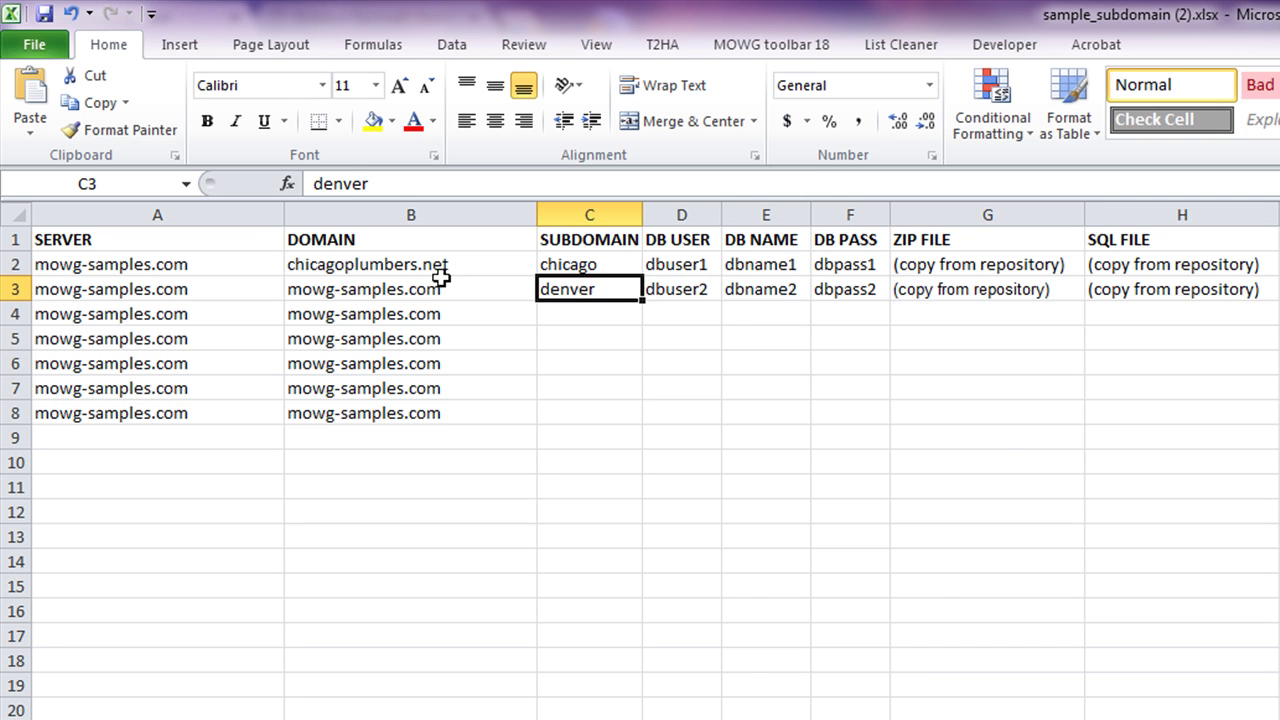
click(440, 282)
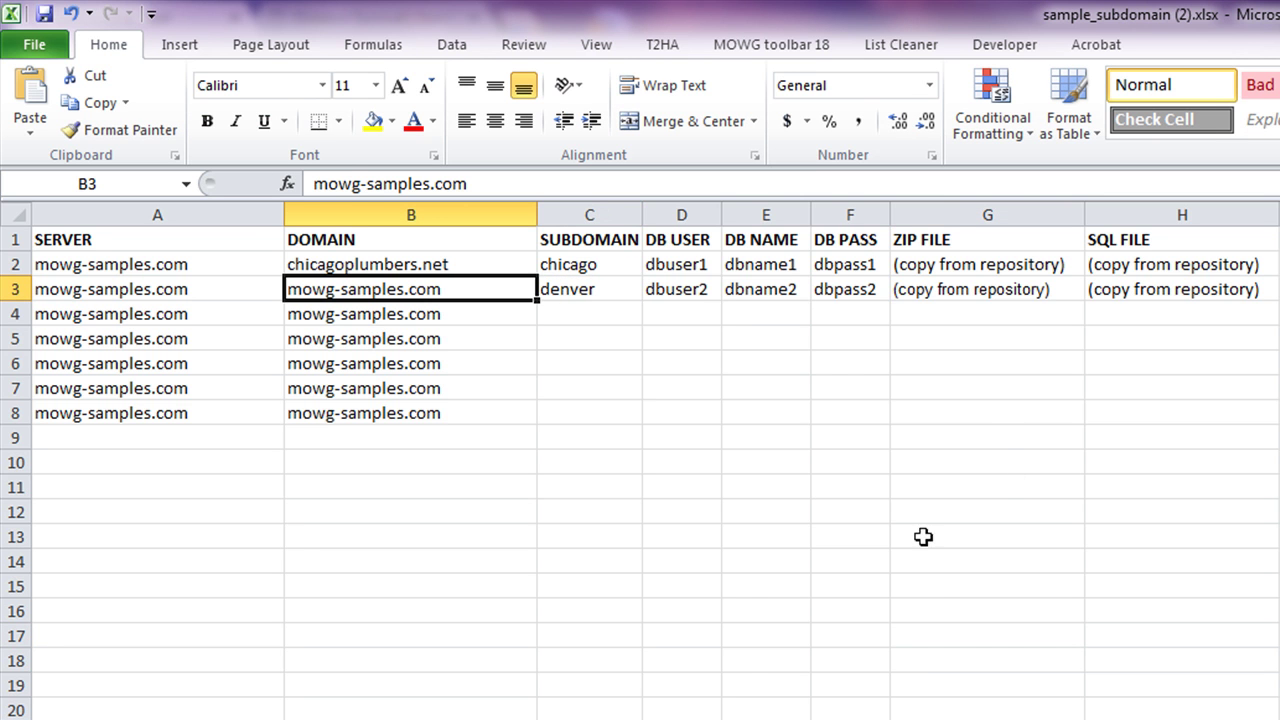
click(476, 260)
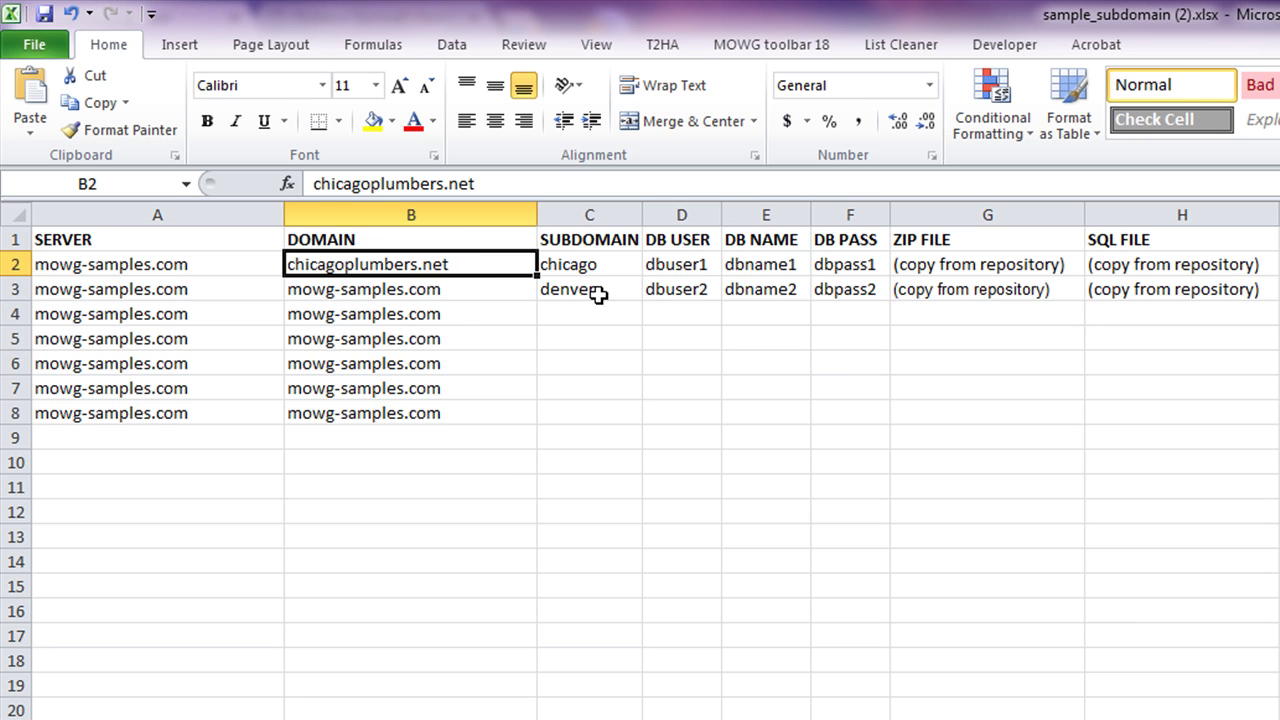
click(443, 289)
click(592, 268)
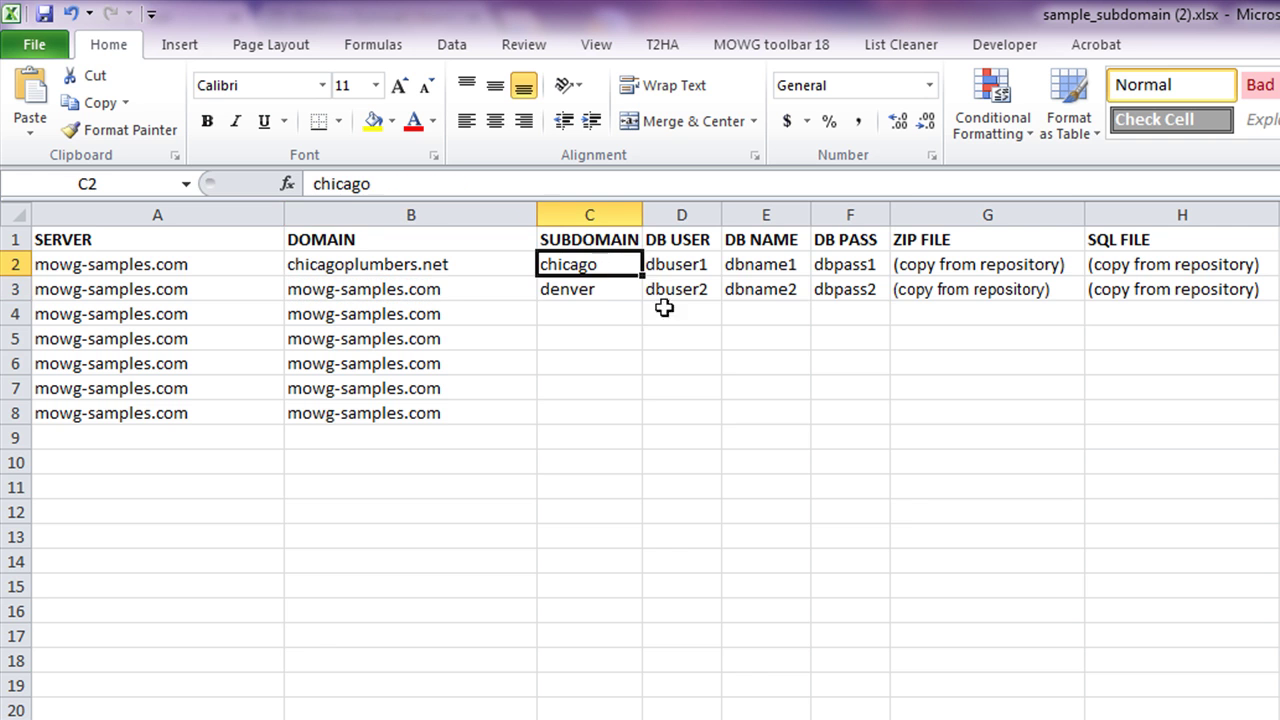
- Fill C3 with chicago from C2 and check both jobs' domain and subdomain
drag(643, 274, 648, 300)
click(928, 463)
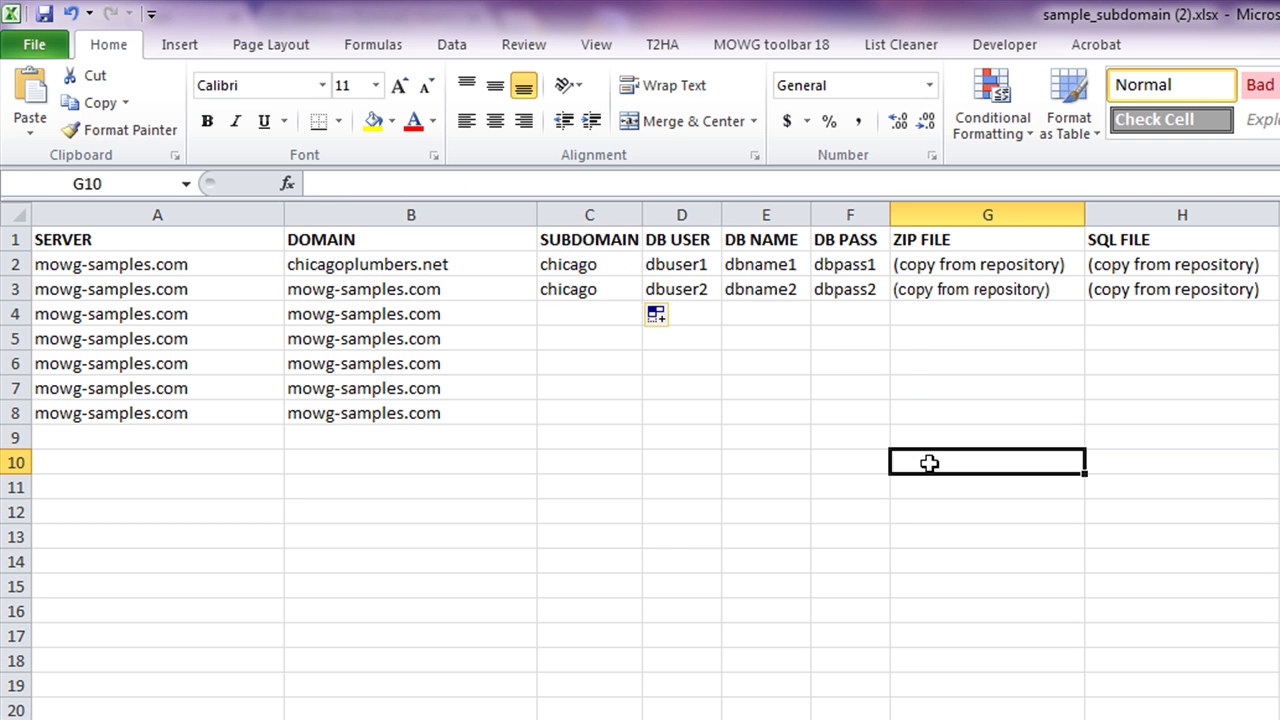
drag(571, 263, 495, 265)
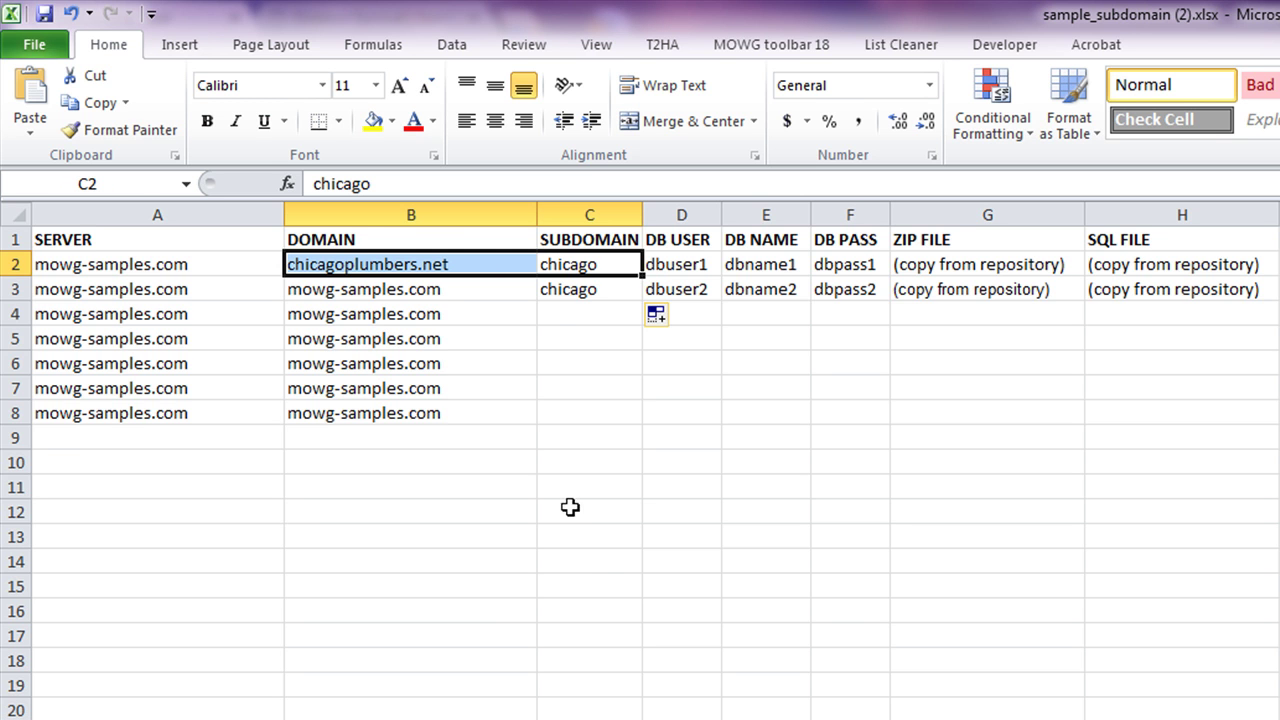
drag(552, 292, 490, 295)
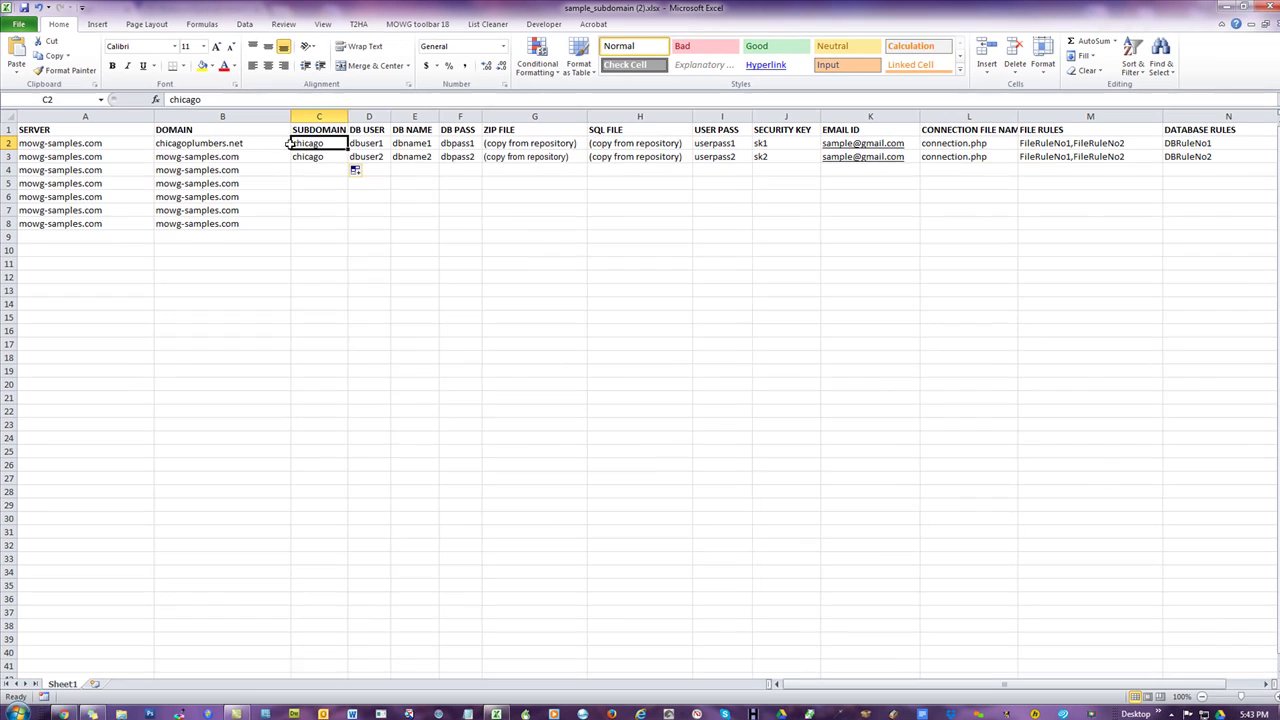
drag(589, 264, 490, 264)
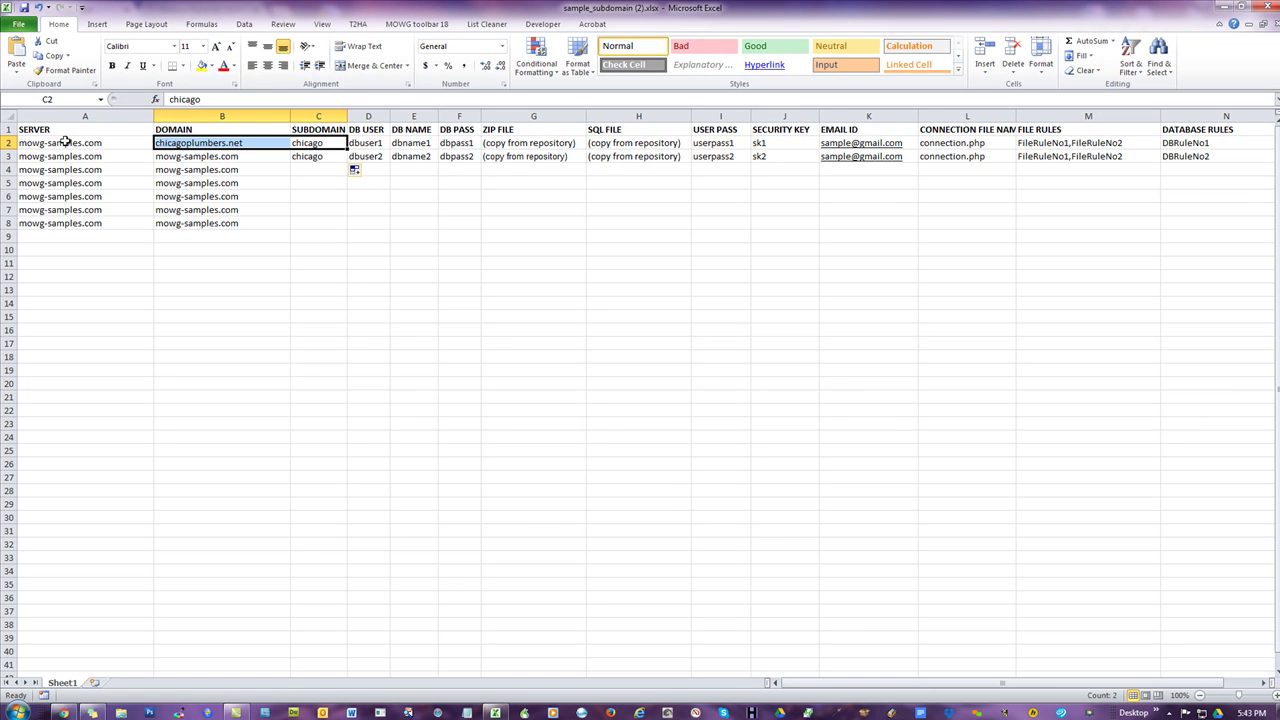
- Review the job rows from A2 onward, then bring up the T2HA add-in tools
drag(65, 142, 884, 322)
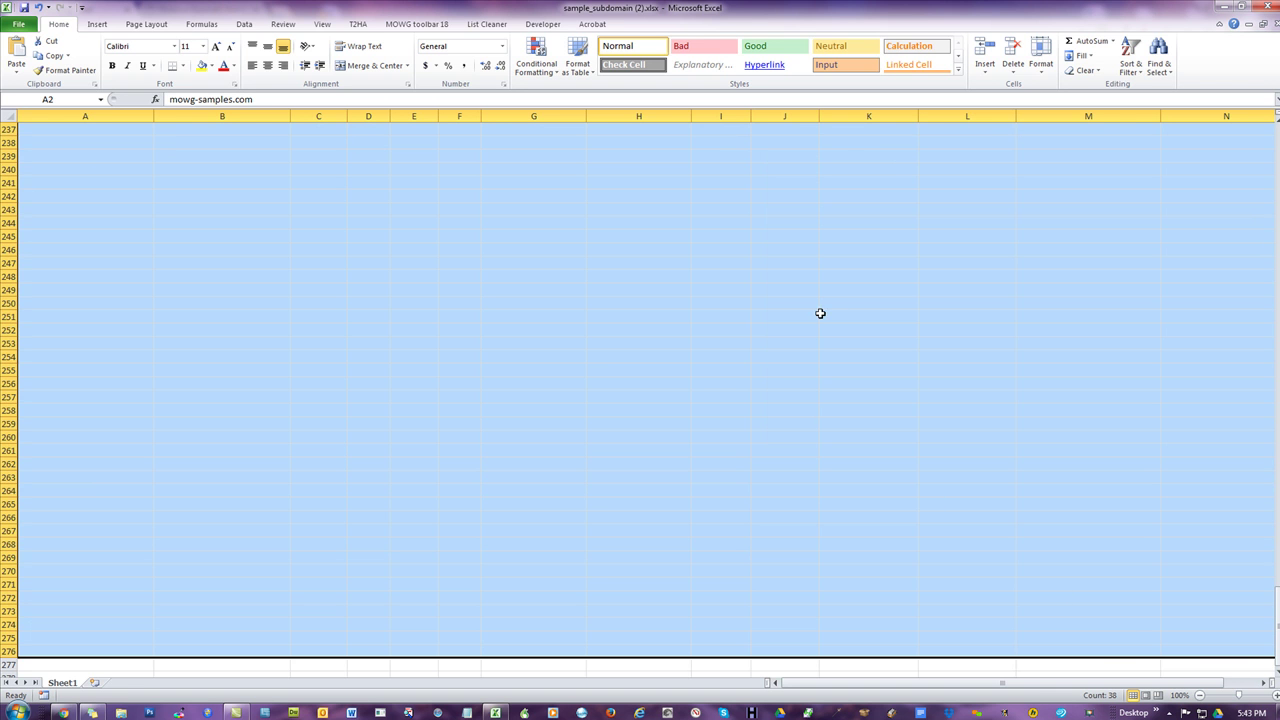
scroll(711, 323, up, 20)
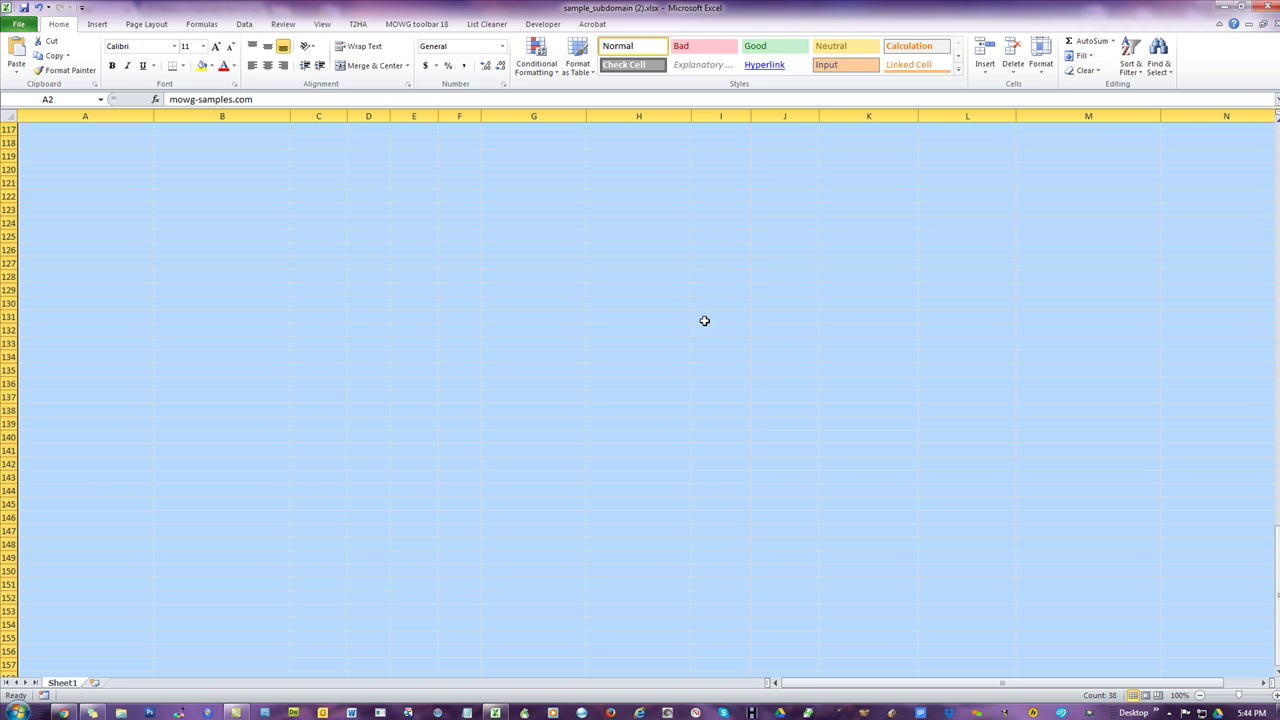
scroll(239, 302, up, 14)
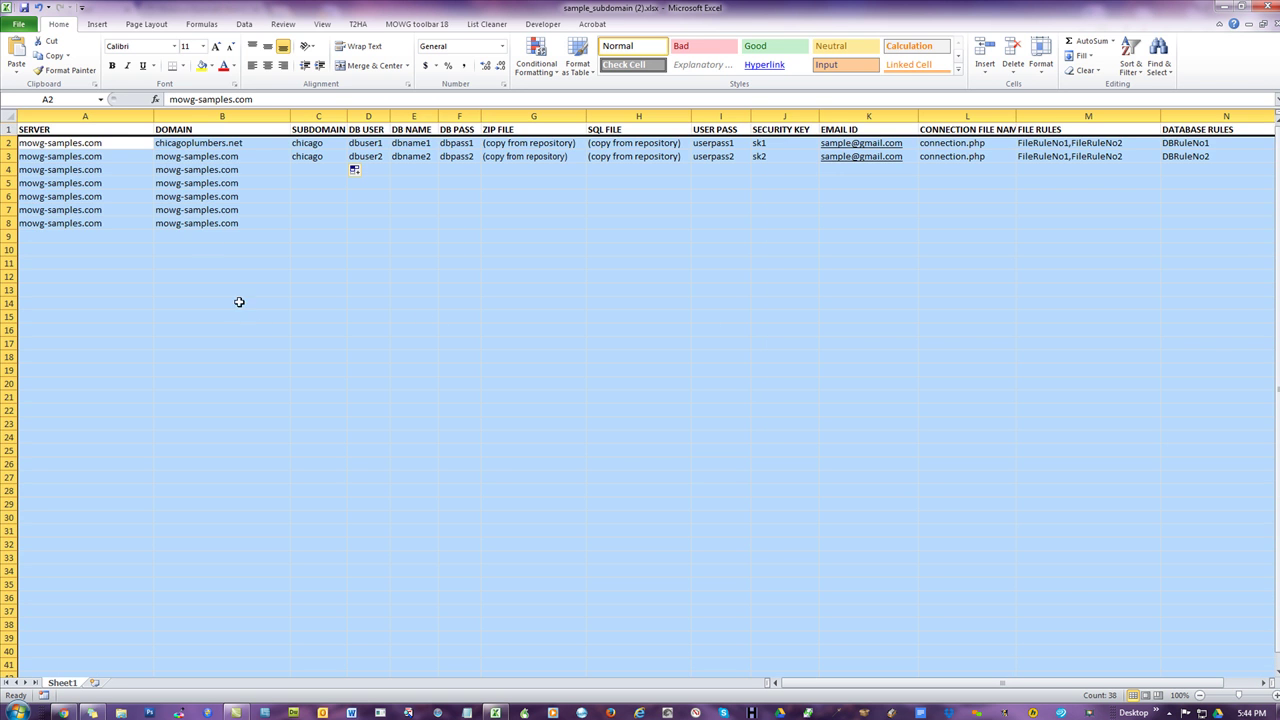
click(175, 197)
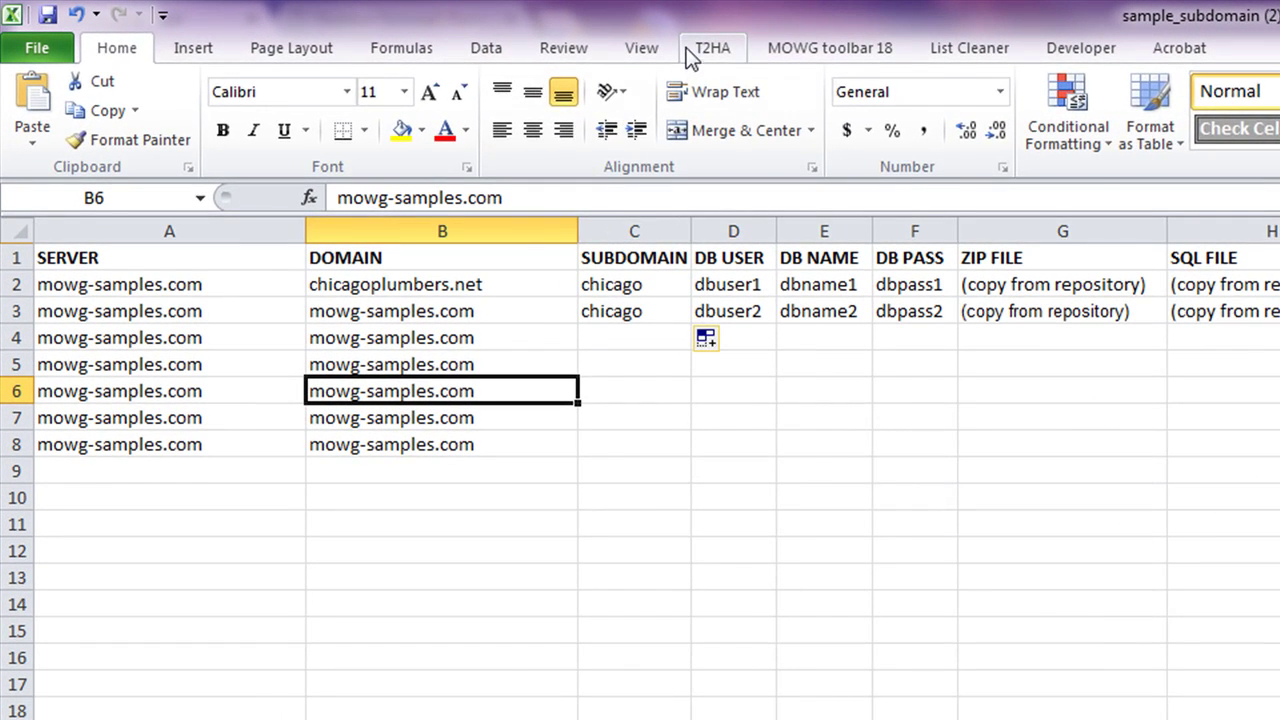
click(351, 25)
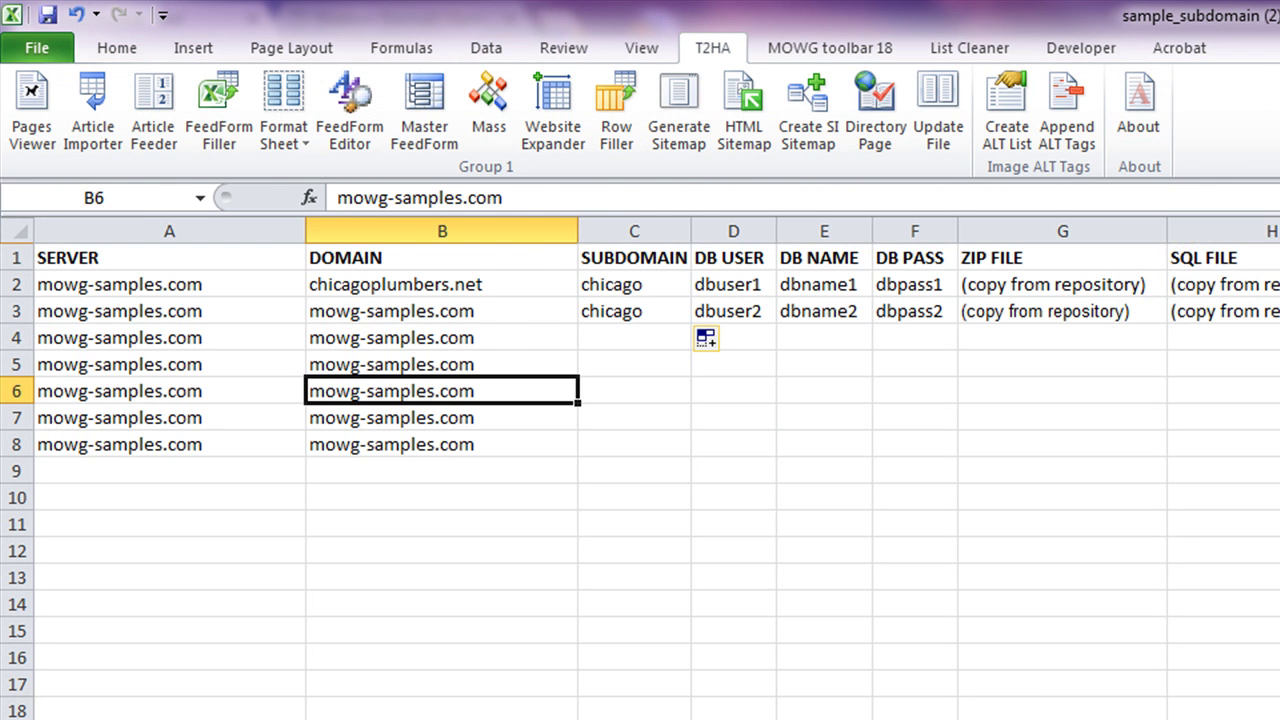
key(alt+Tab)
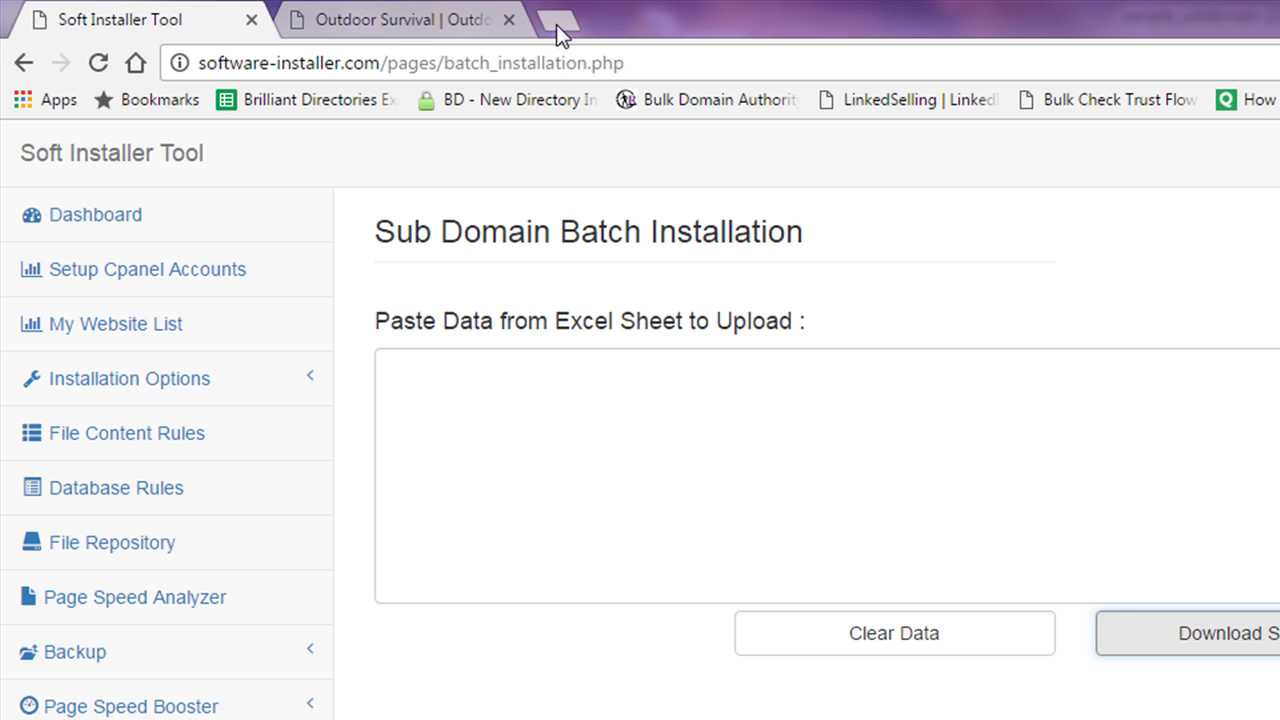
- Search Google for site:14dayaffiliate.com and note its roughly 102,000 indexed results
click(560, 22)
text(site:)
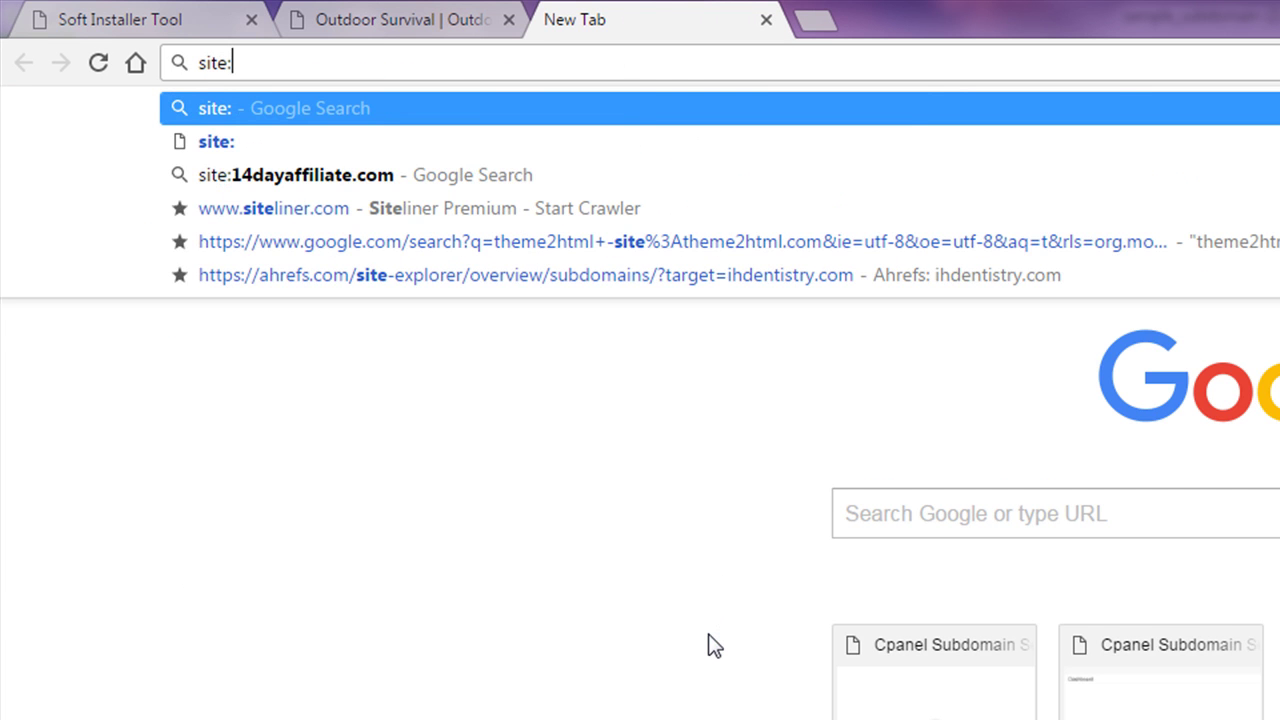
text(14day)
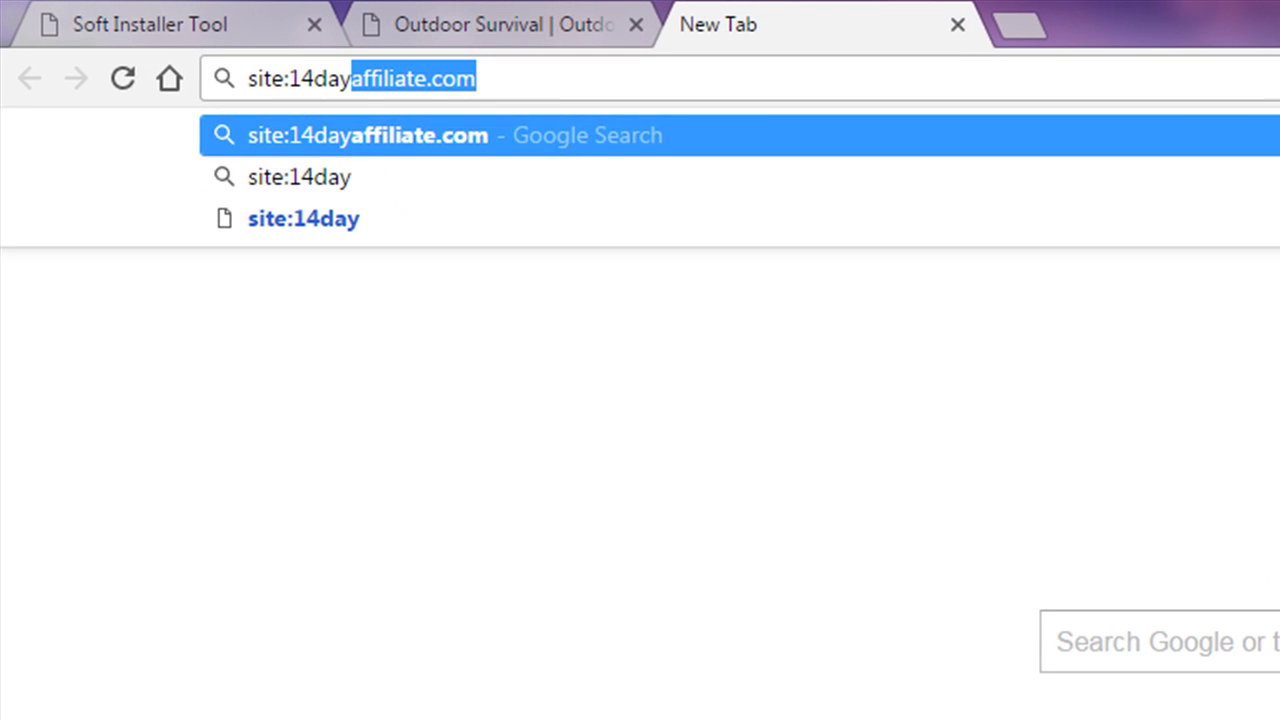
key(Return)
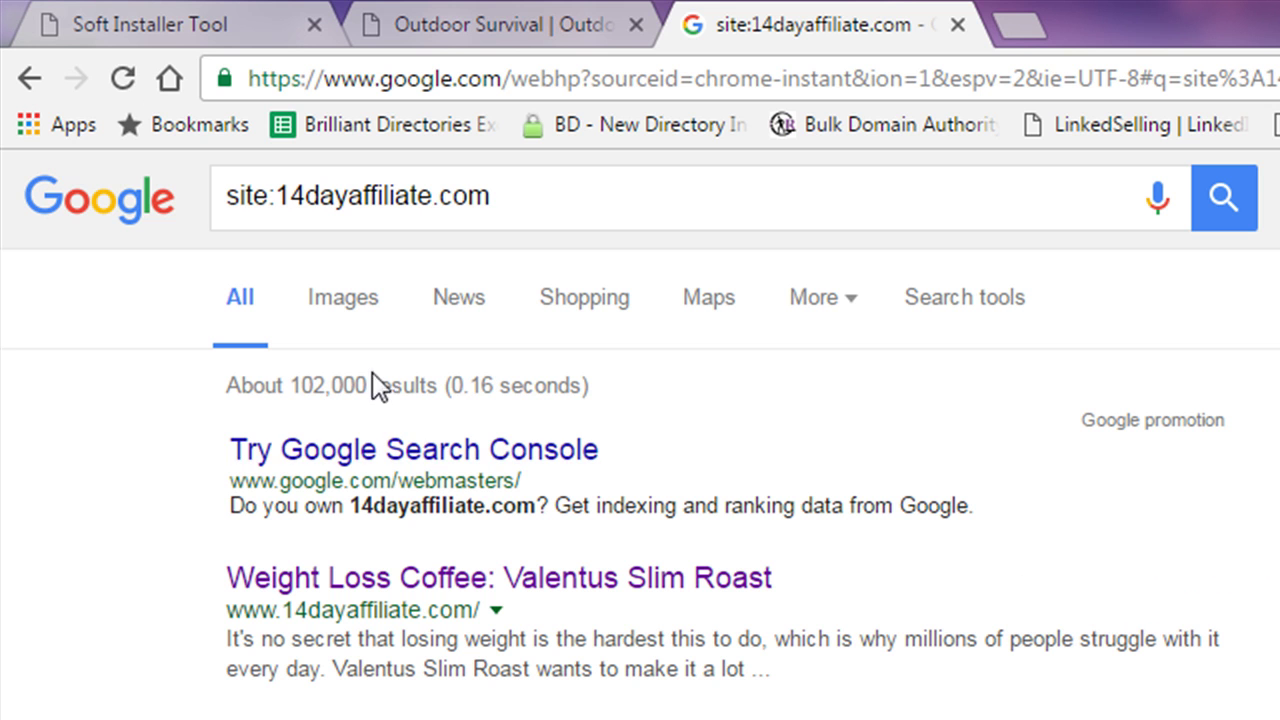
drag(367, 393, 290, 392)
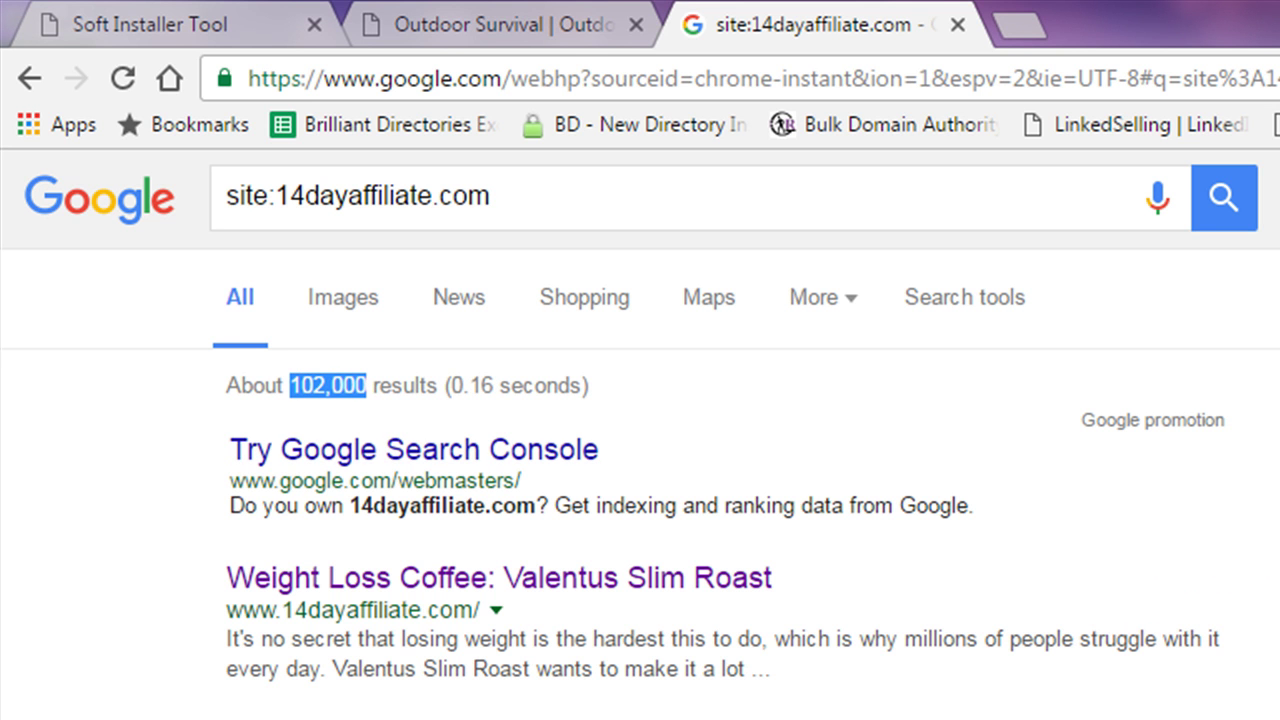
drag(514, 206, 222, 200)
click(1251, 441)
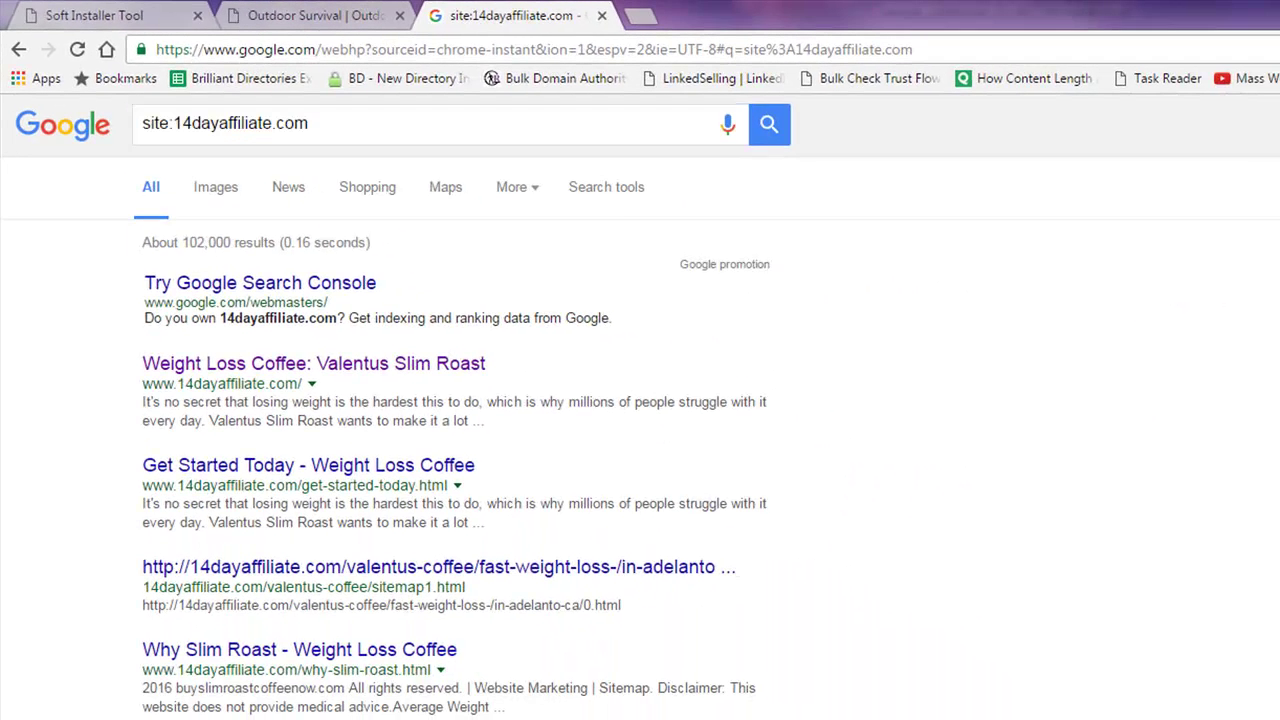
click(140, 20)
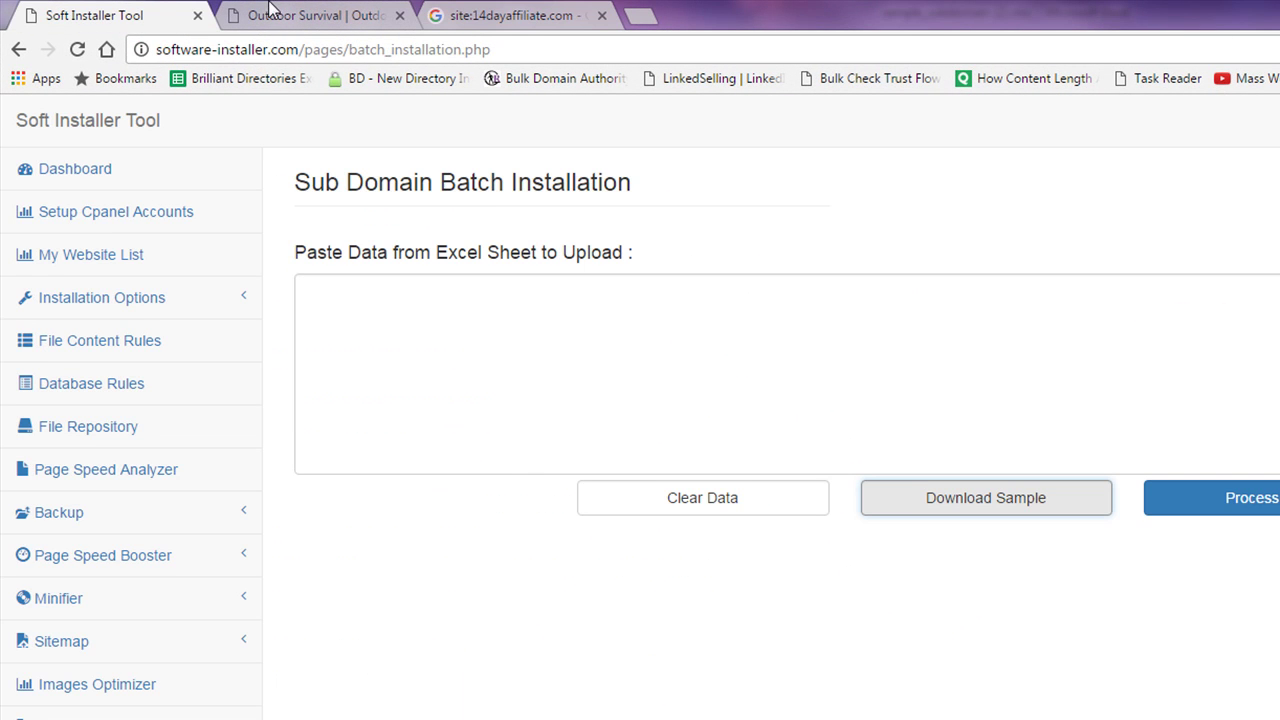
- Fill DOMAIN cells B2:B8 with mowg-samples.com copied across from SERVER A2:A8
key(alt+Tab)
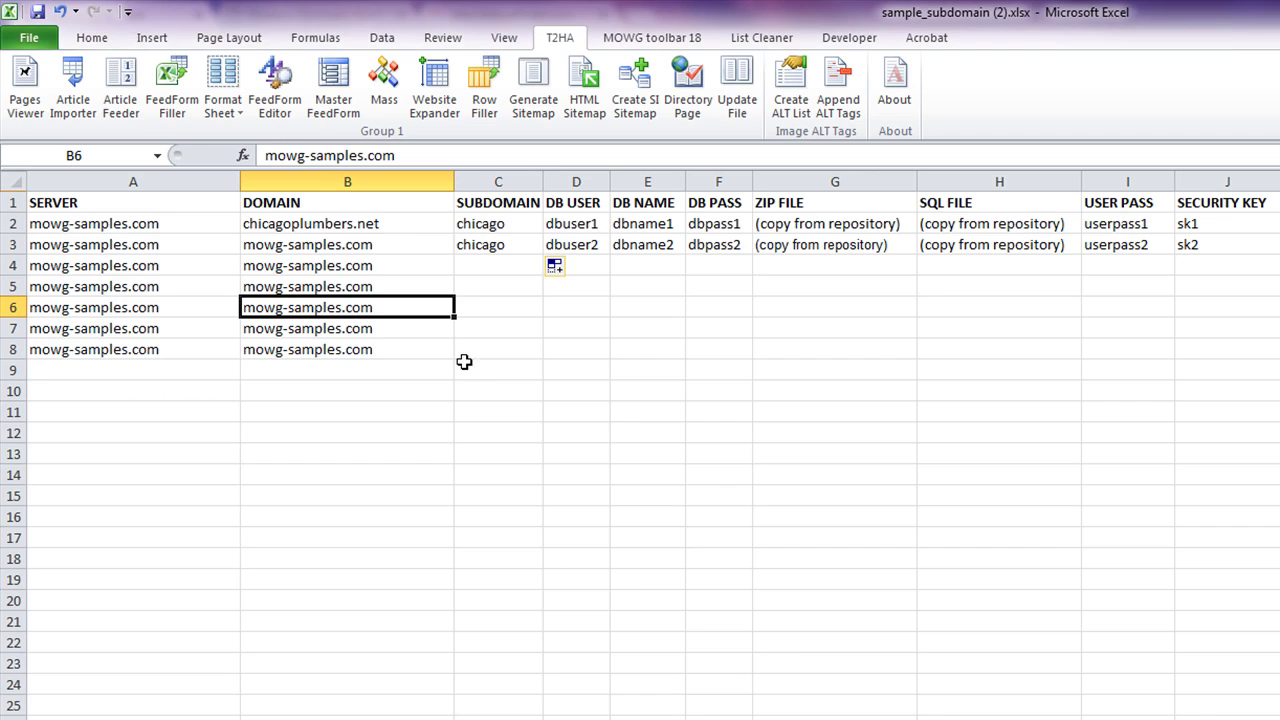
drag(63, 207, 1275, 712)
click(1008, 585)
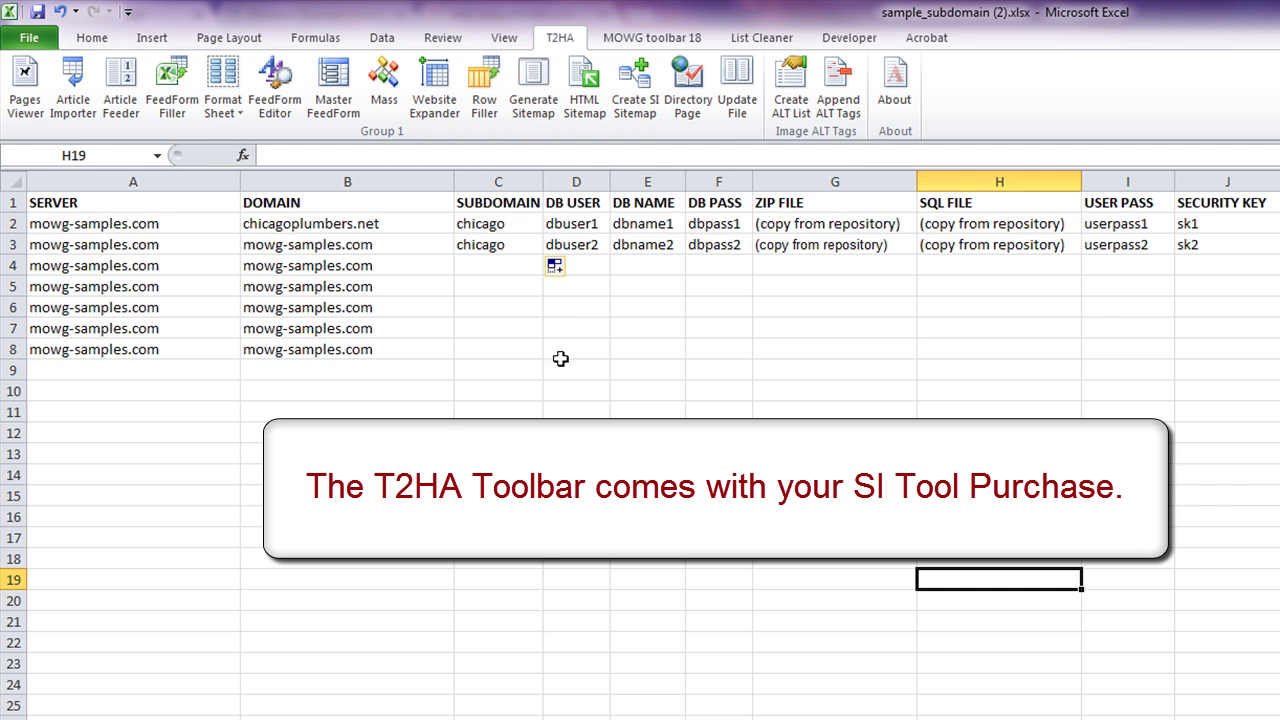
click(496, 393)
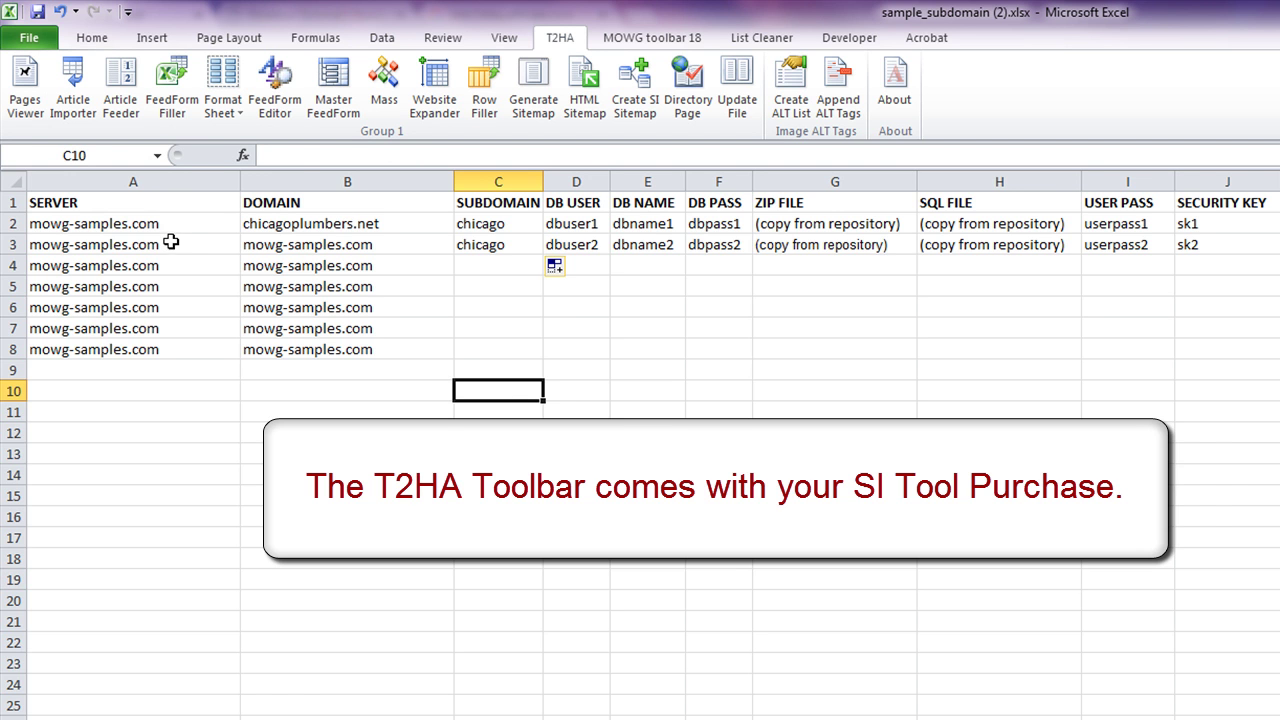
drag(171, 227, 165, 341)
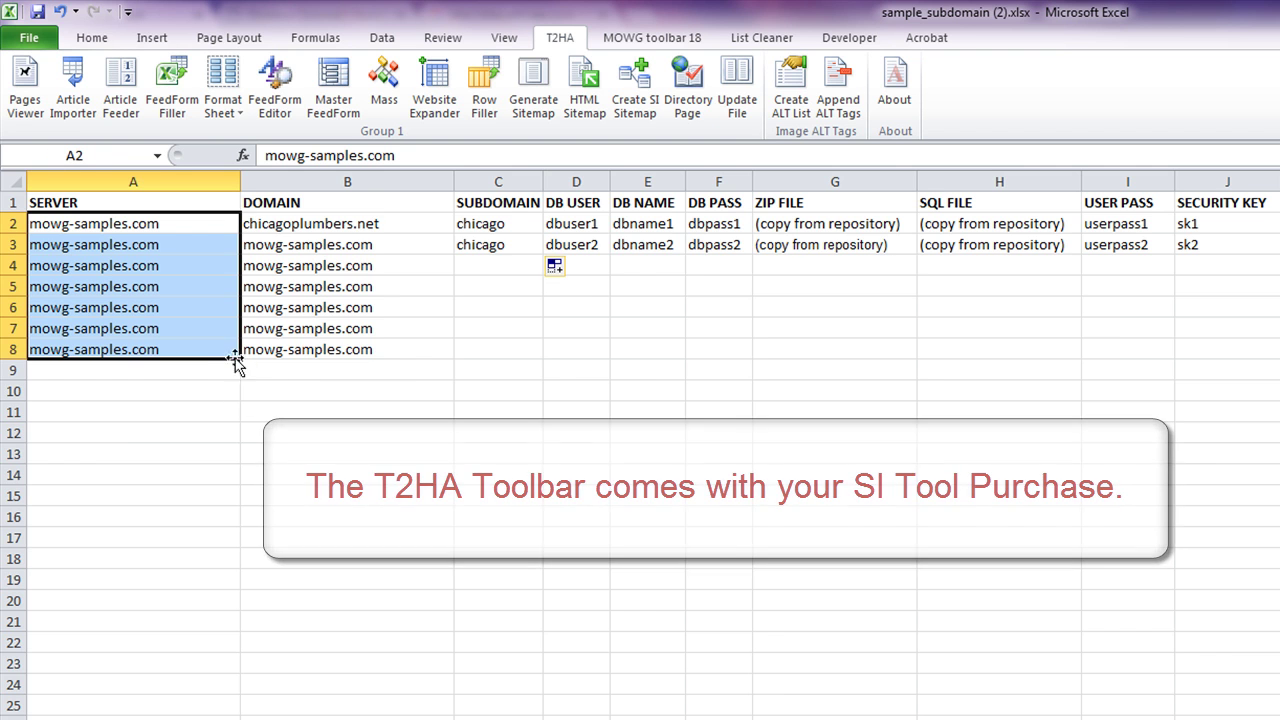
drag(244, 362, 403, 366)
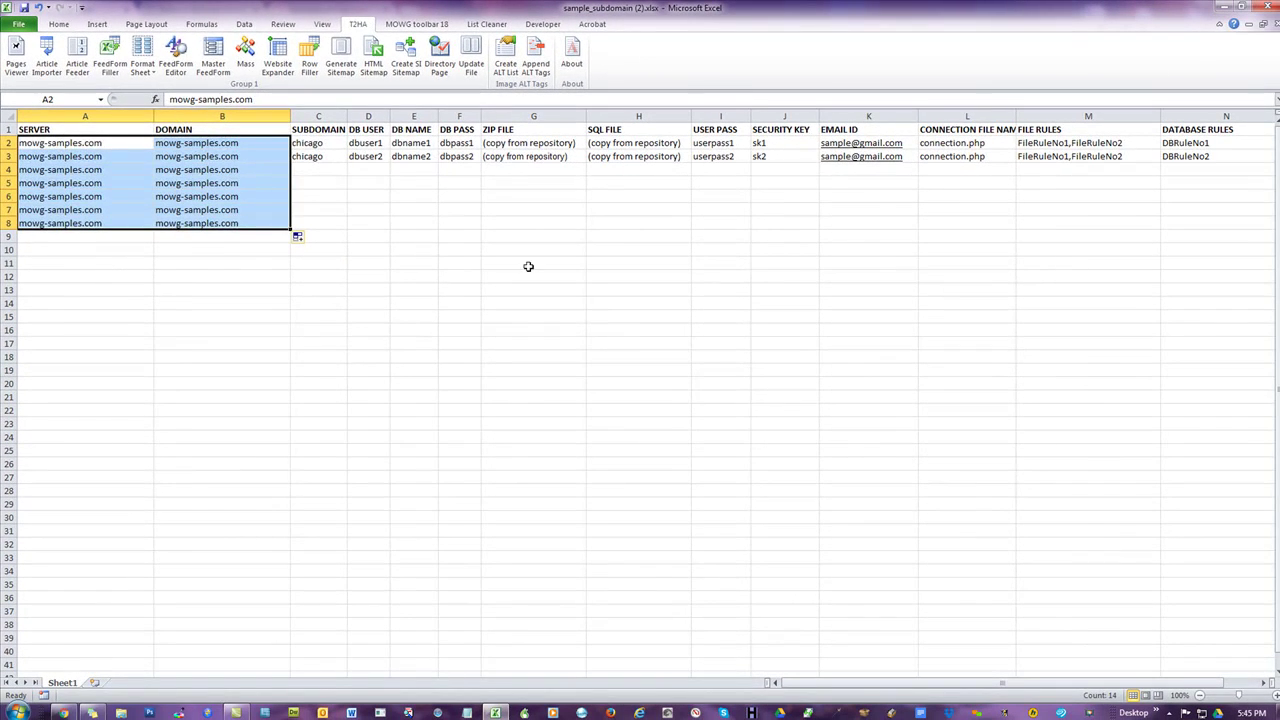
click(528, 266)
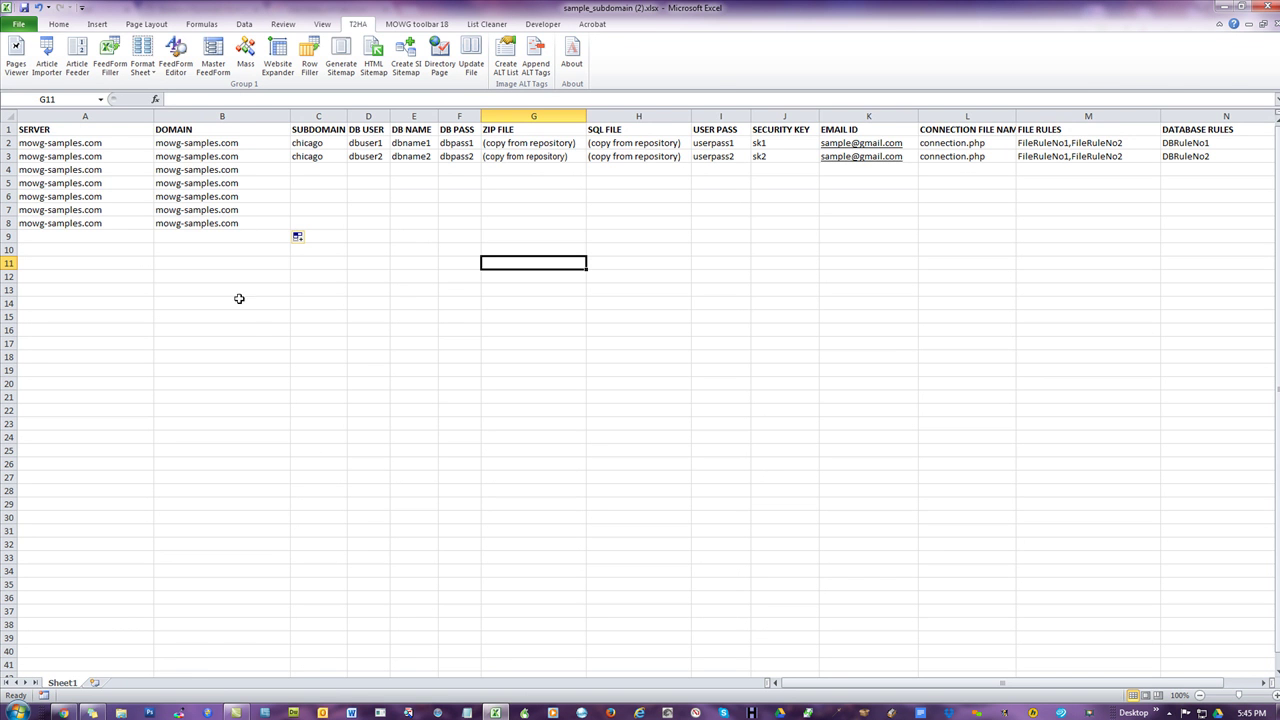
click(65, 713)
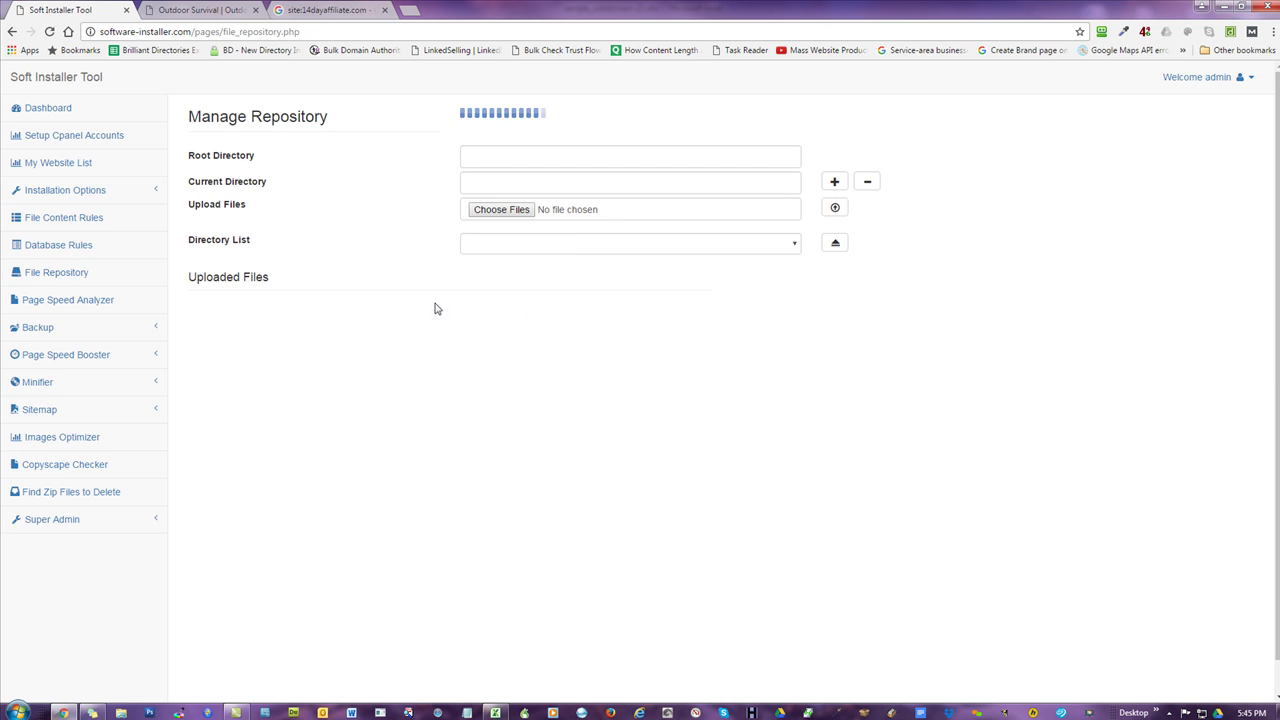
- Copy all file names and paths listed in the Template-with-Panels_A1 repository directory
click(574, 249)
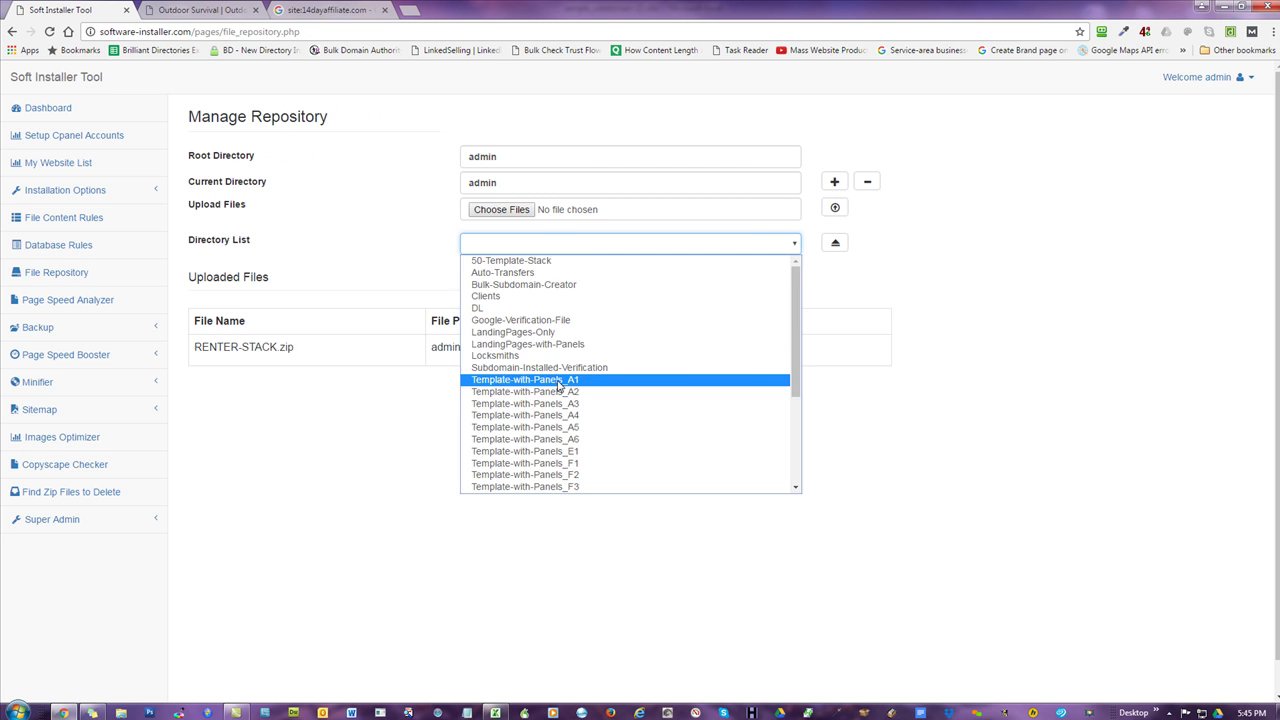
click(580, 383)
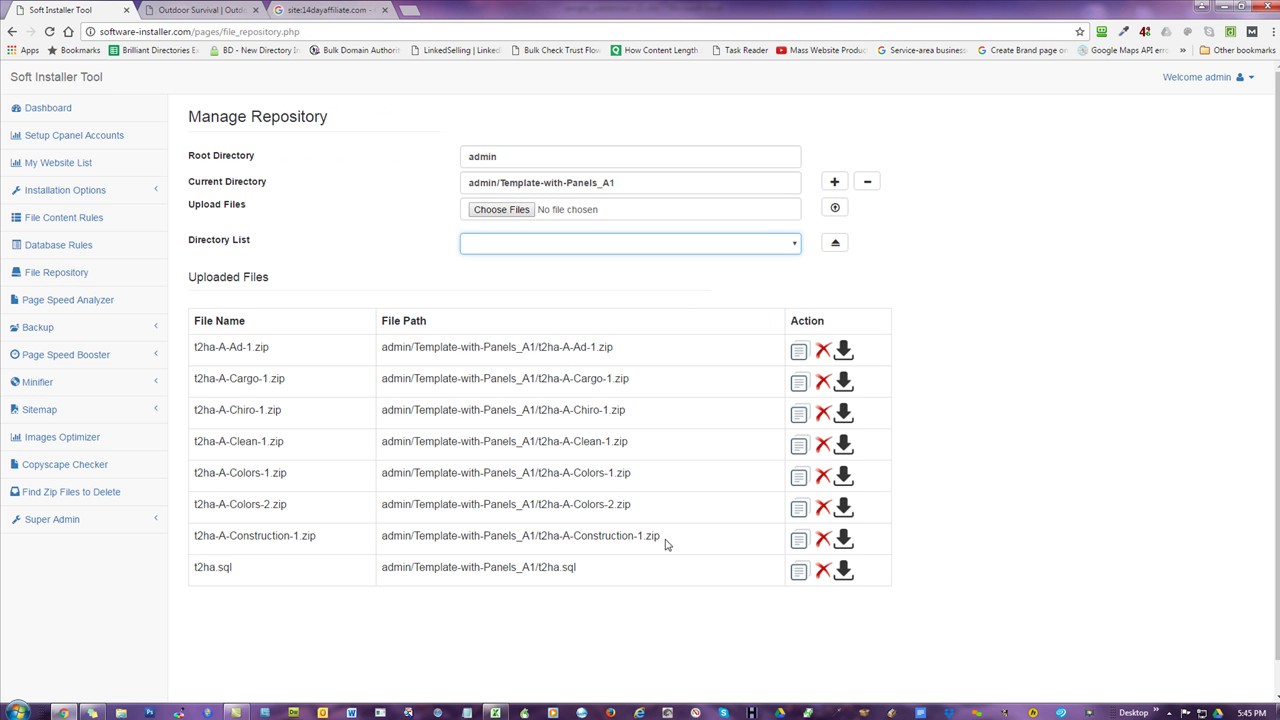
drag(650, 574, 546, 536)
click(849, 408)
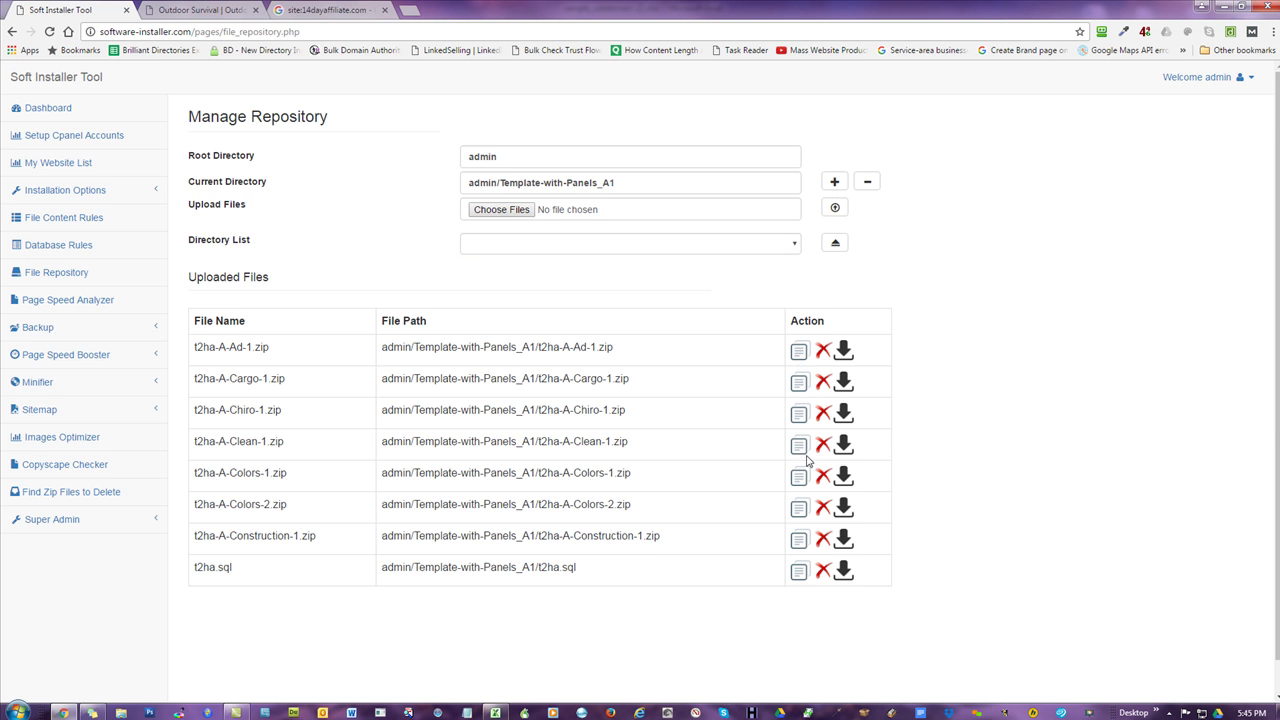
drag(686, 575, 202, 349)
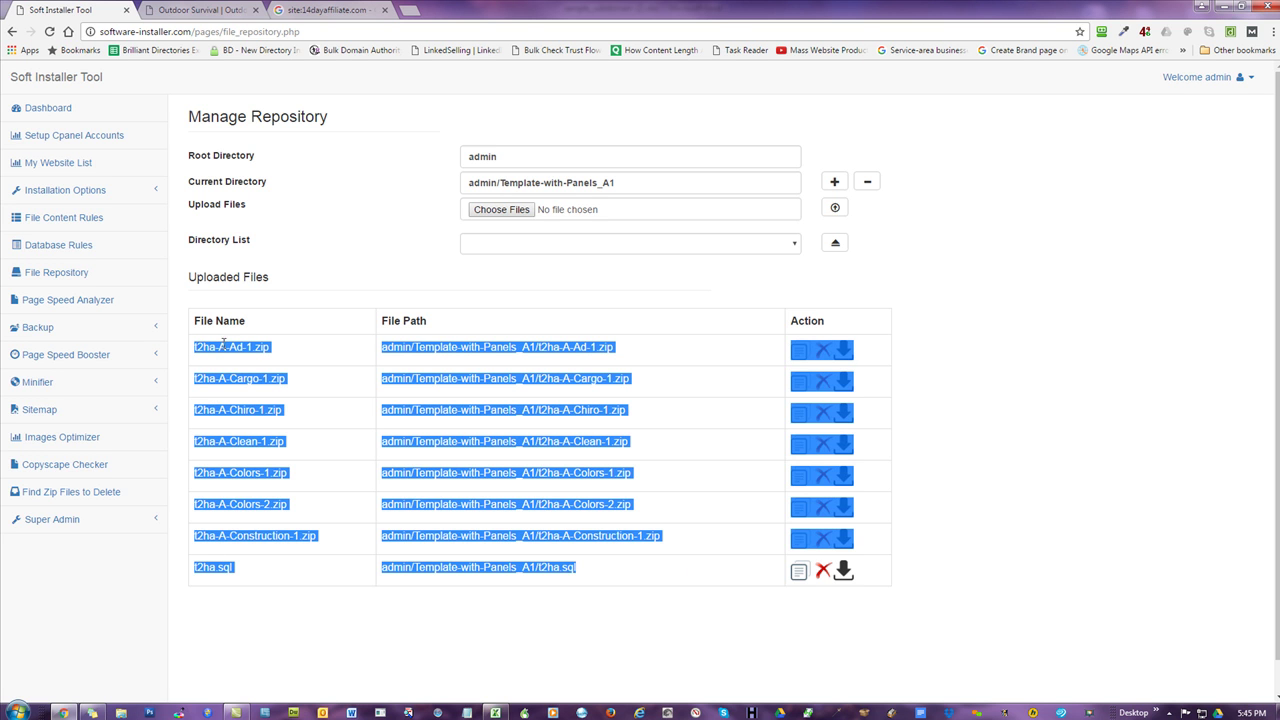
right_click(225, 350)
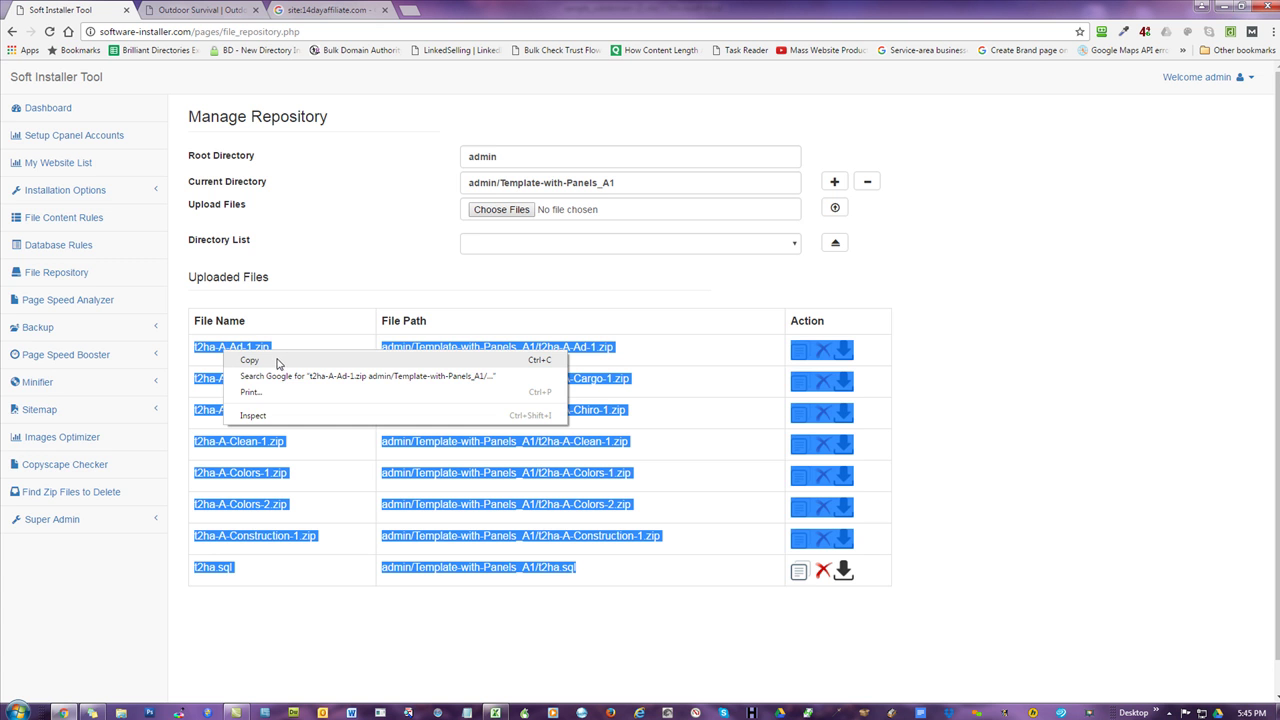
click(279, 362)
click(494, 711)
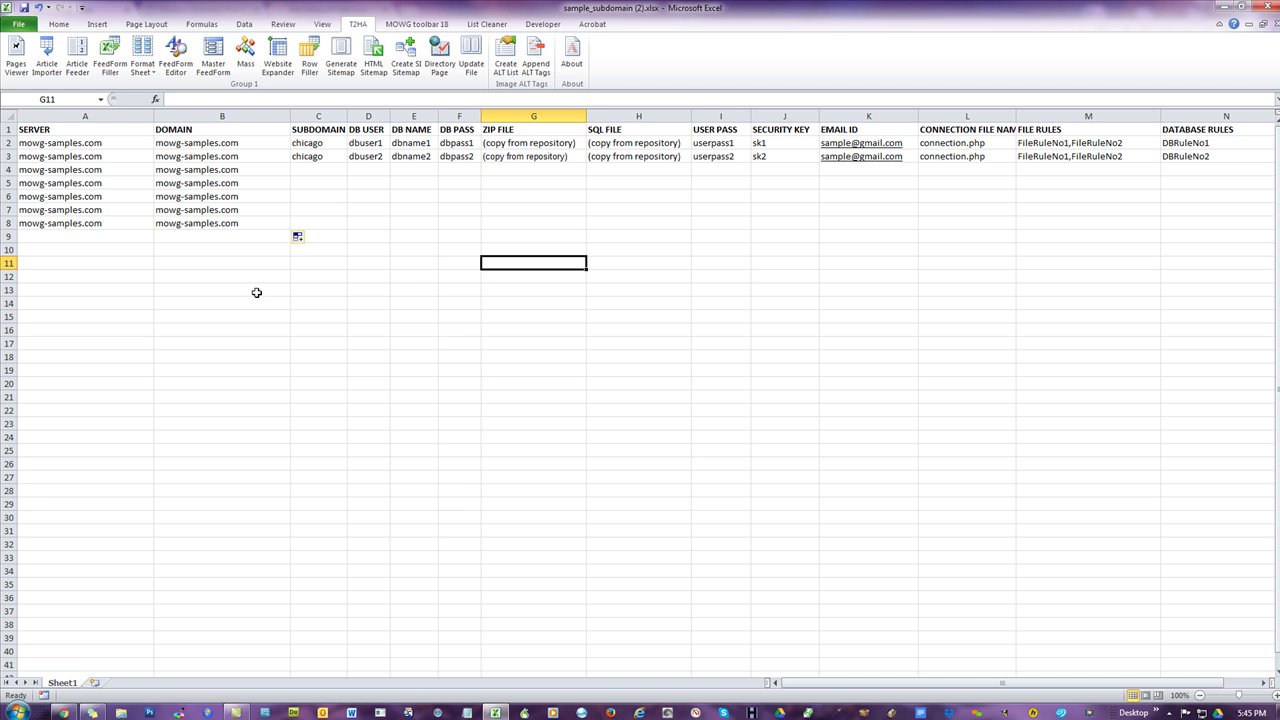
- Paste the repository file list into C14:D21, matching the sheet's formatting
right_click(318, 300)
click(366, 354)
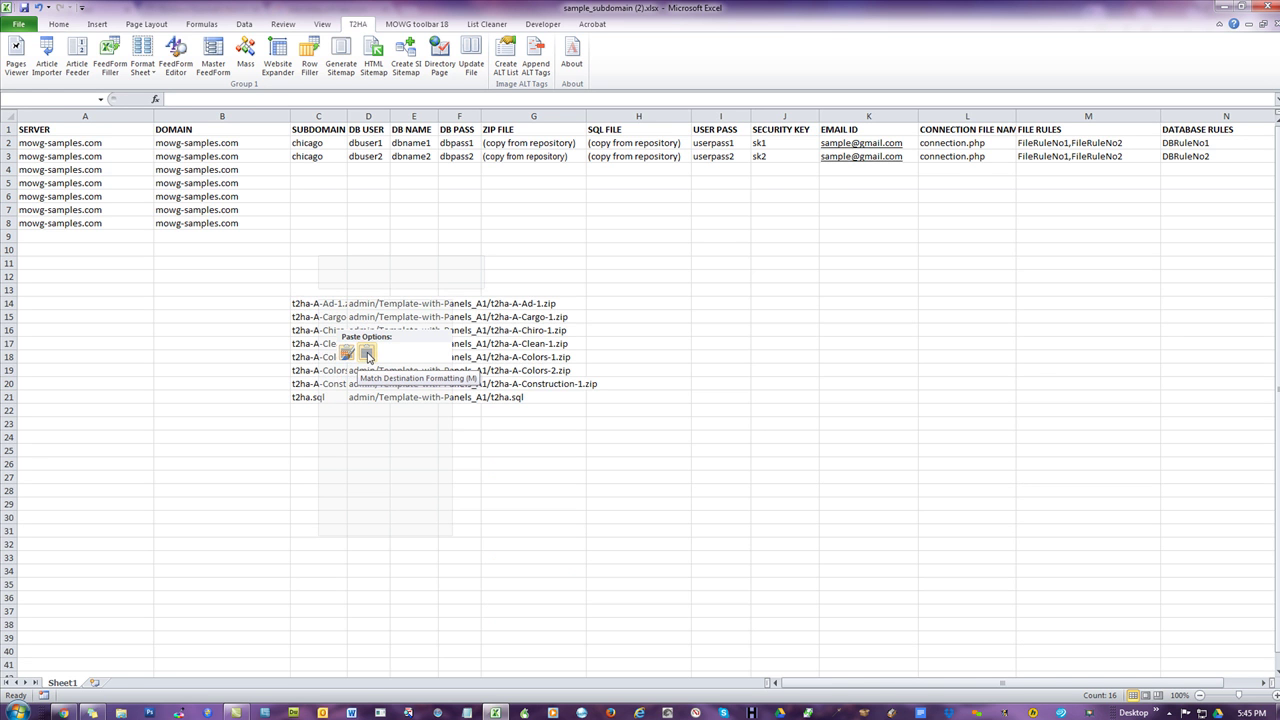
click(366, 354)
click(866, 357)
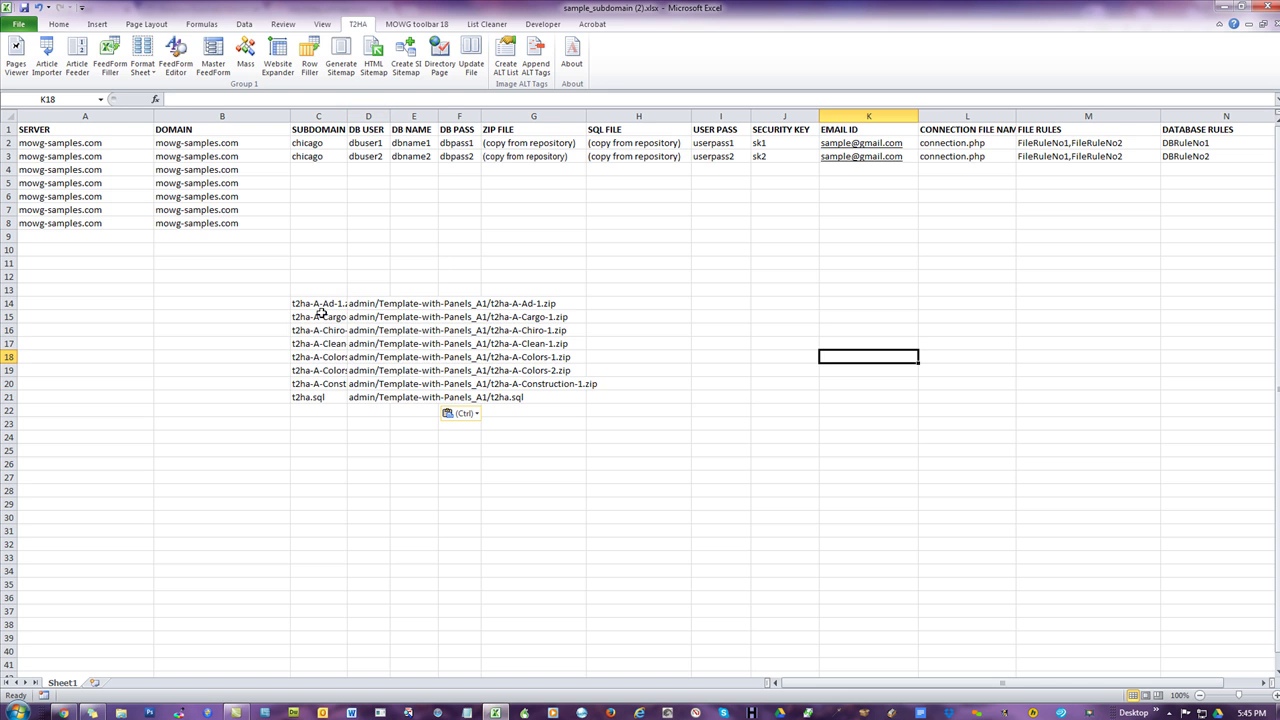
- Copy the seven zip names from C14:C20 into SUBDOMAIN C2:C8 and autofit column C
drag(338, 302, 320, 380)
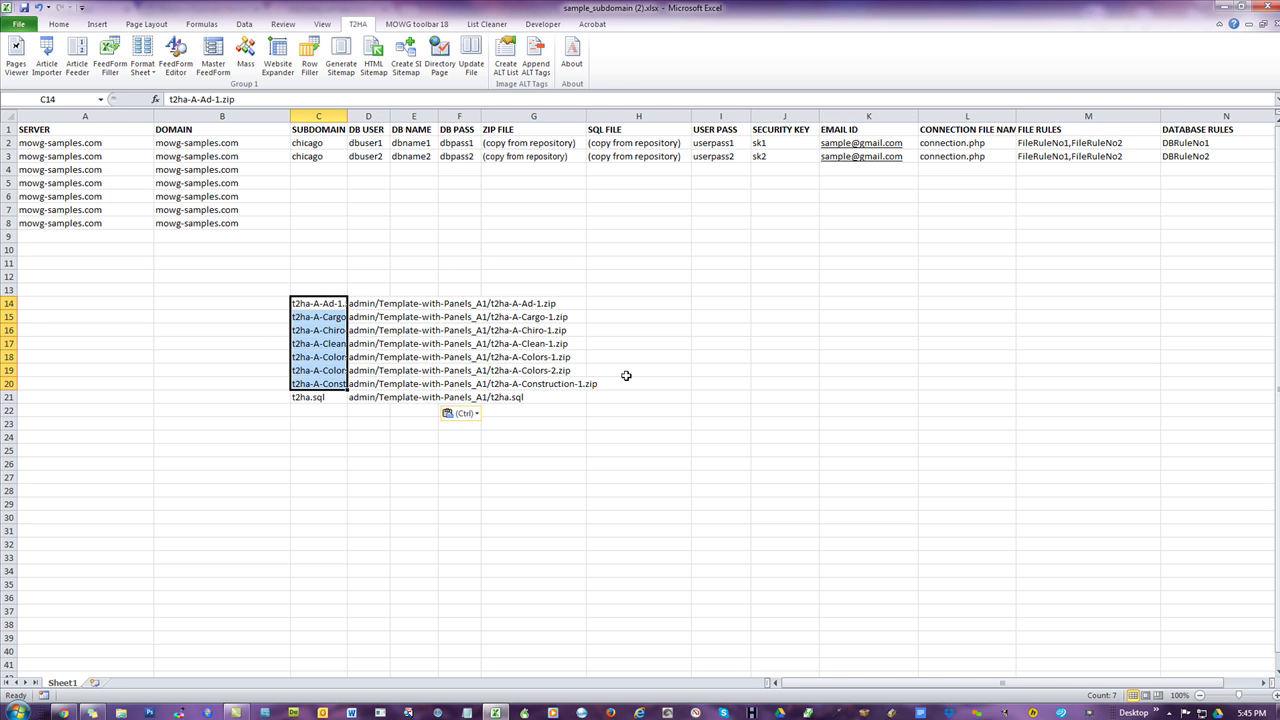
key(ctrl+c)
click(314, 143)
key(ctrl+v)
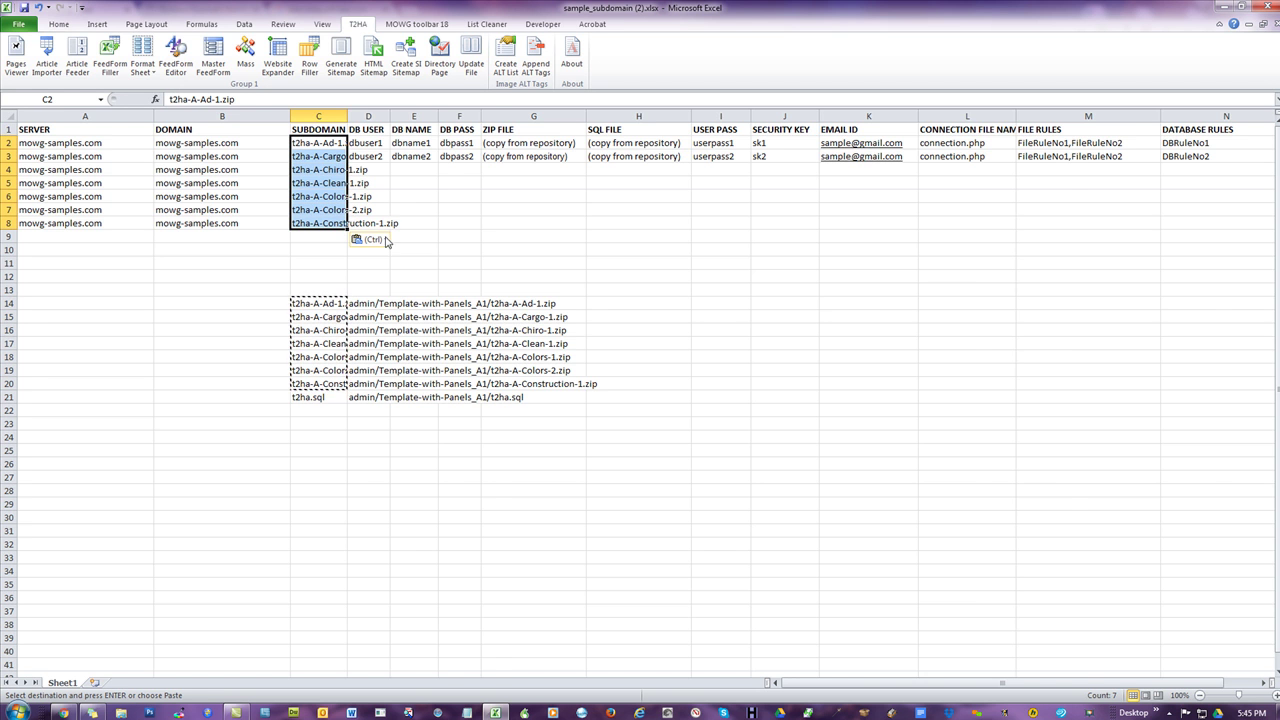
double_click(347, 111)
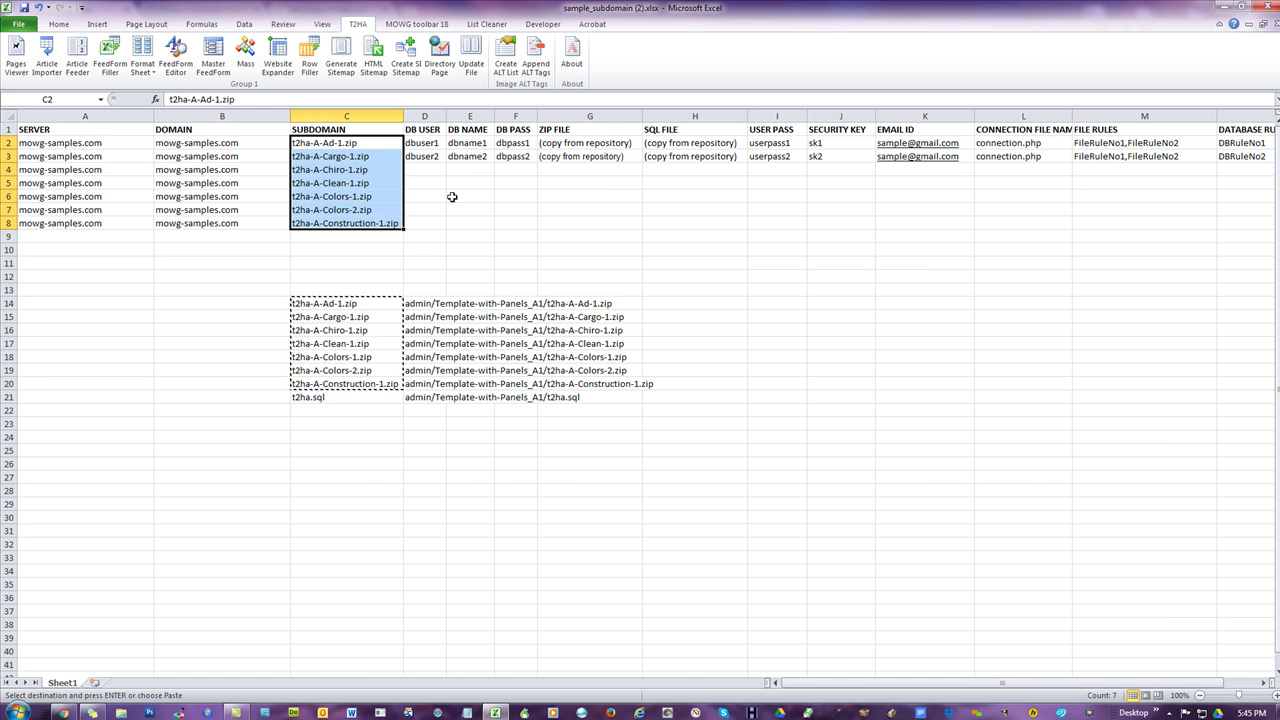
click(424, 170)
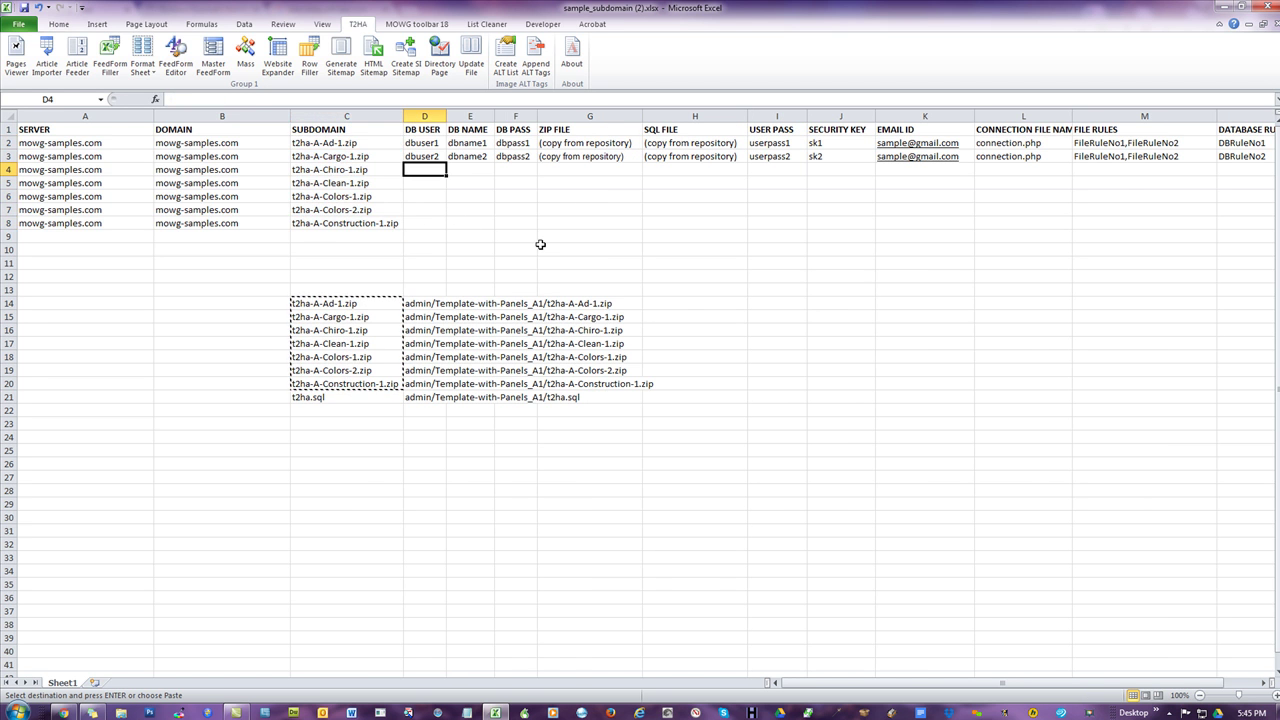
click(471, 197)
key(Escape)
click(277, 260)
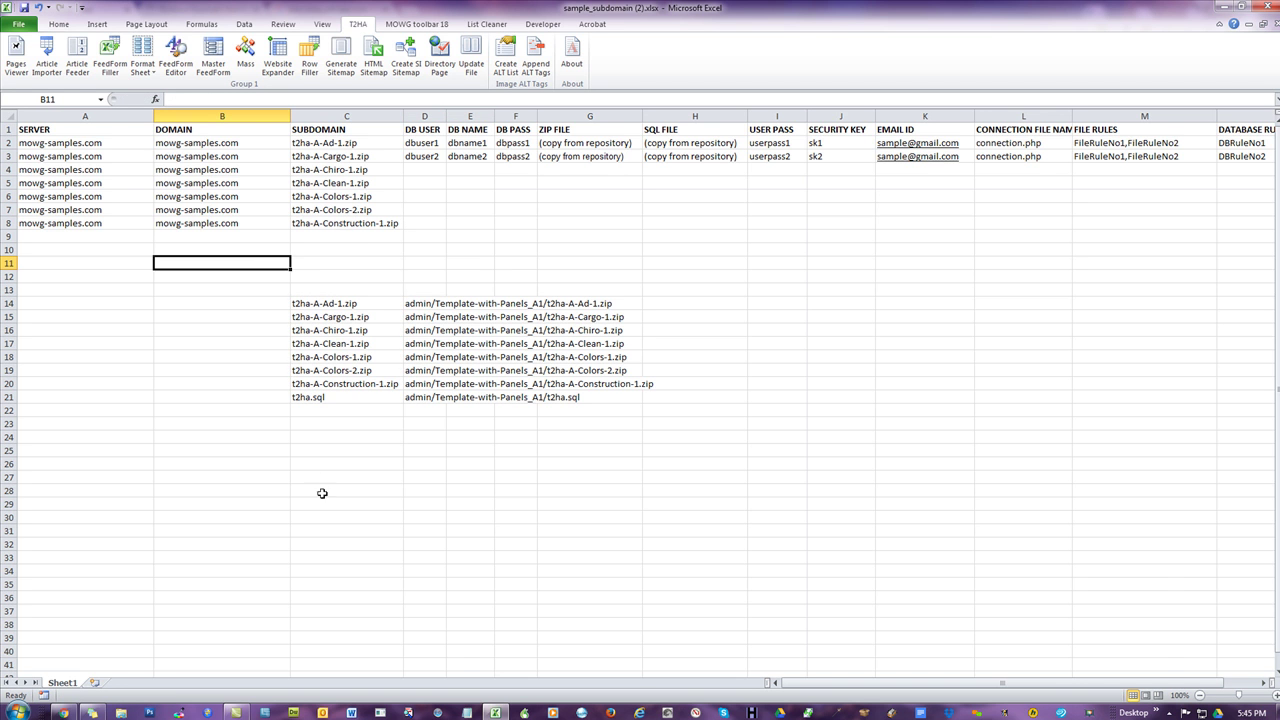
click(467, 712)
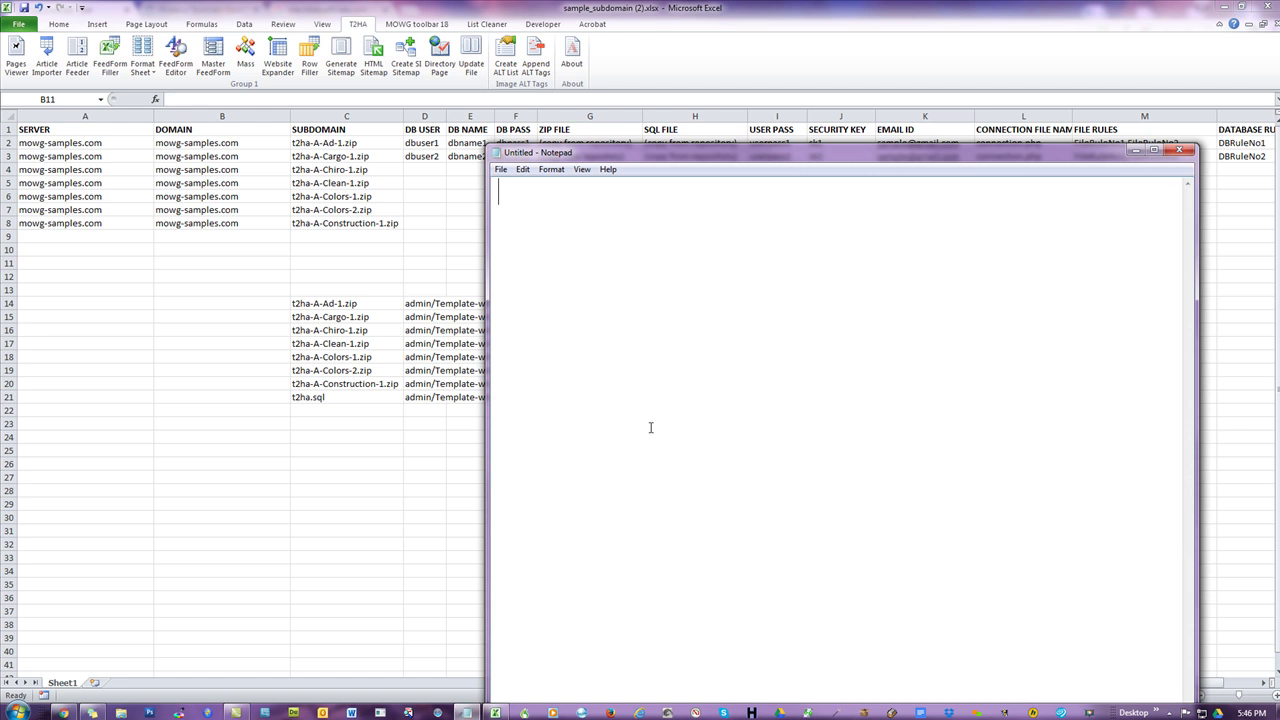
- Draft the address chicago.mowg-samples.com in Notepad, then close the note without saving
text(www.mowg-samples.com)
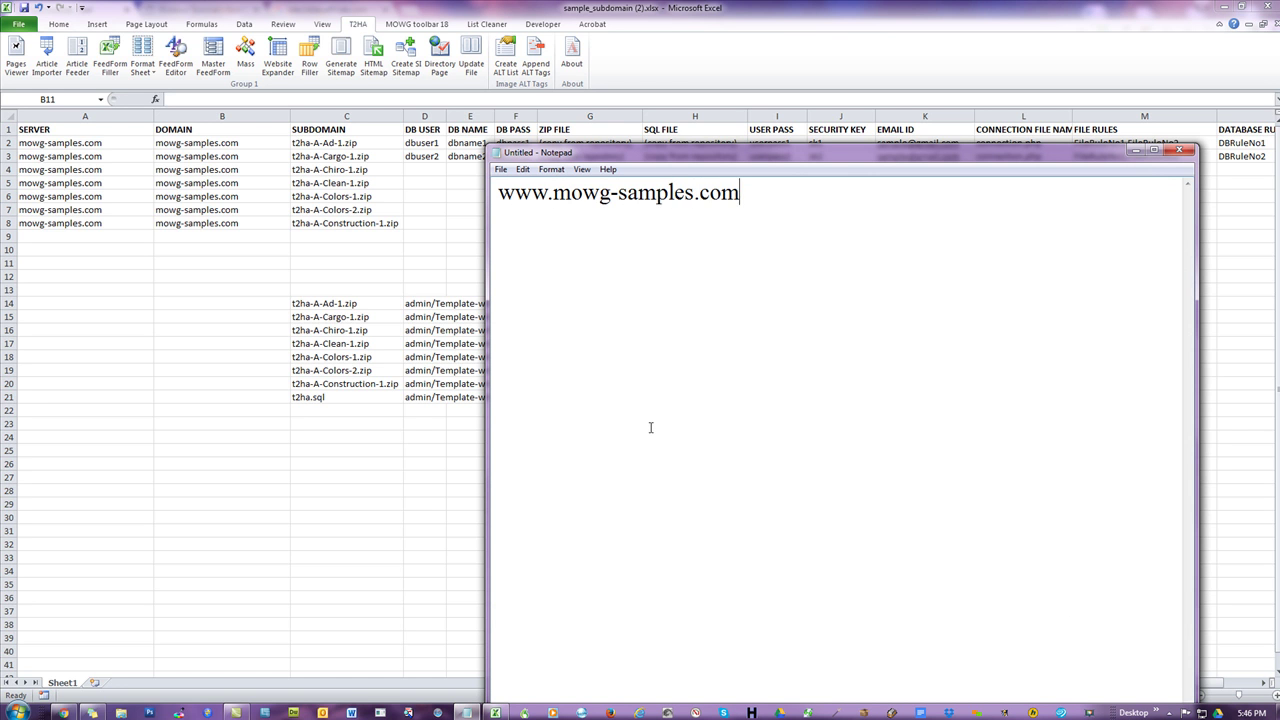
double_click(546, 193)
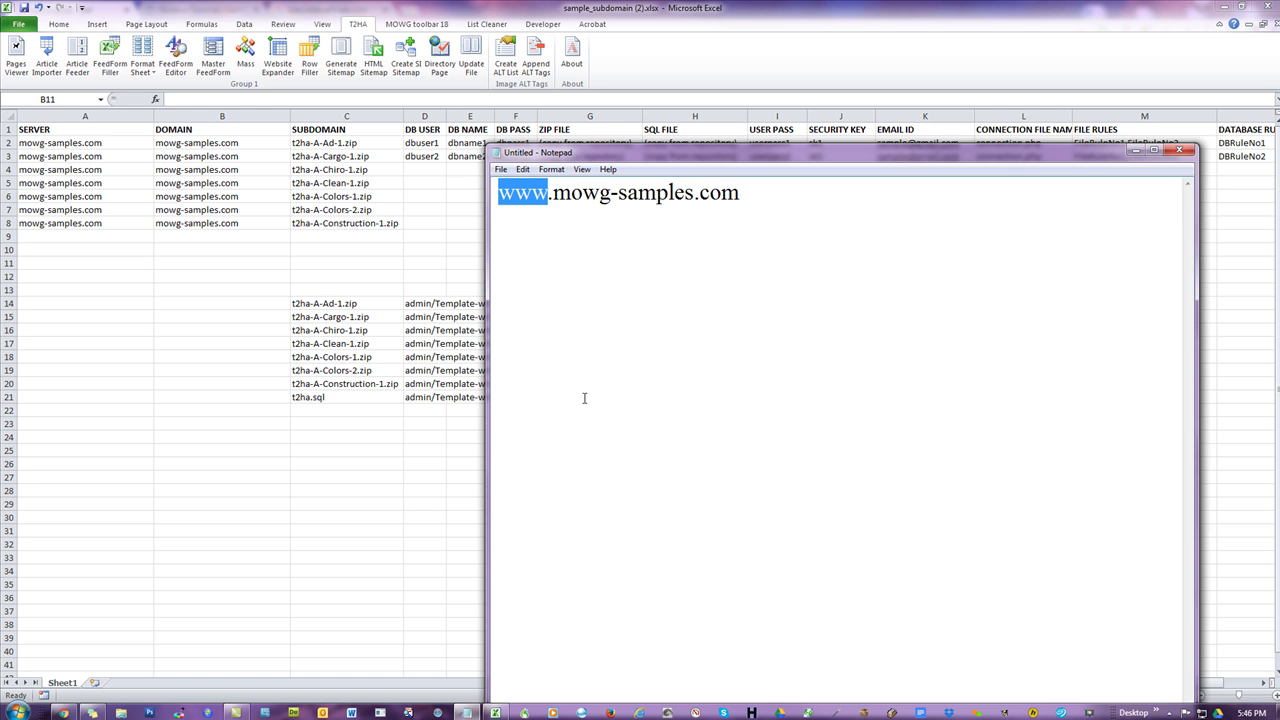
key(Delete)
key(Delete)
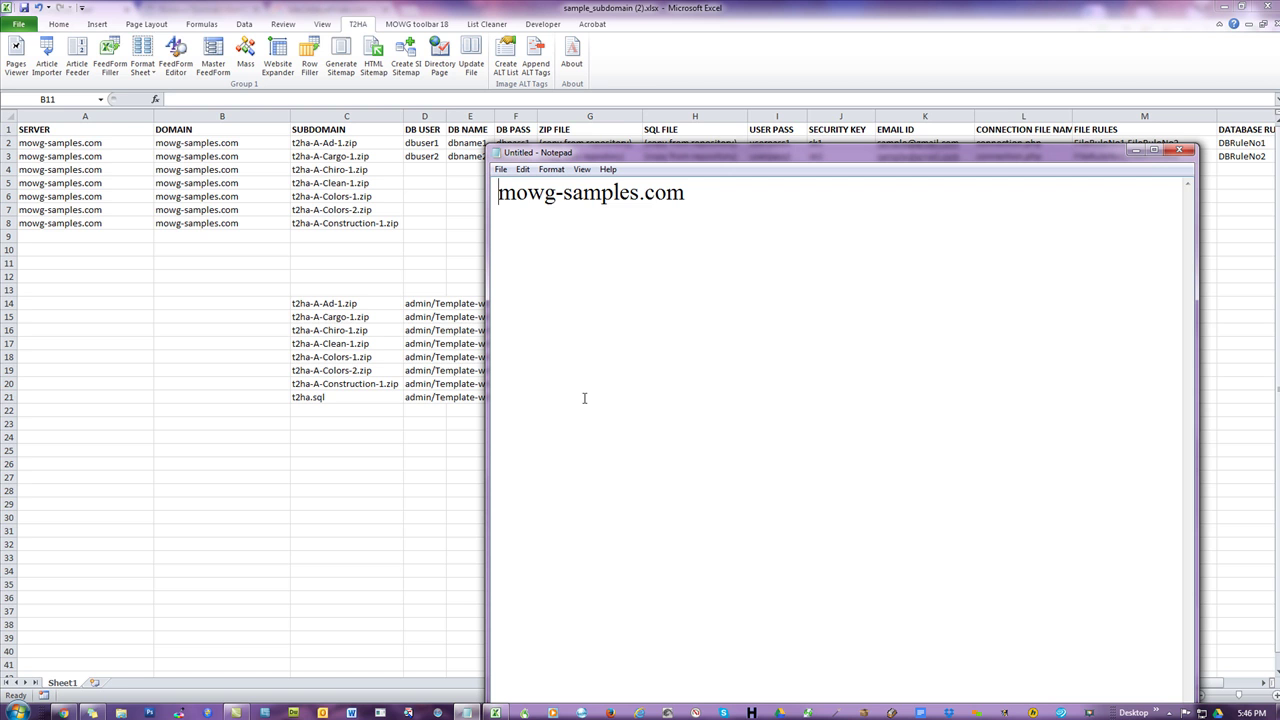
text(chicago.)
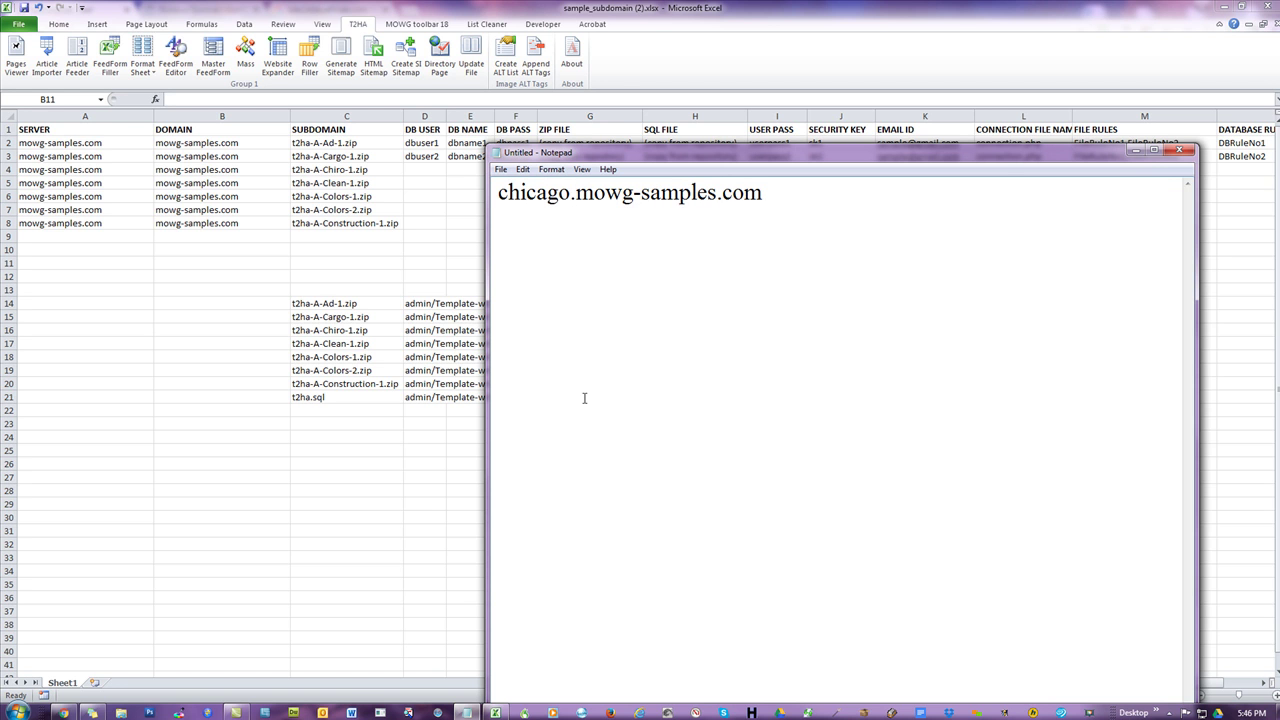
key(shift+Left)
key(shift+Left)
key(shift+Left)
key(shift+Left)
key(shift+Left)
key(shift+Left)
key(shift+Left)
key(shift+Left)
key(Right)
click(1180, 149)
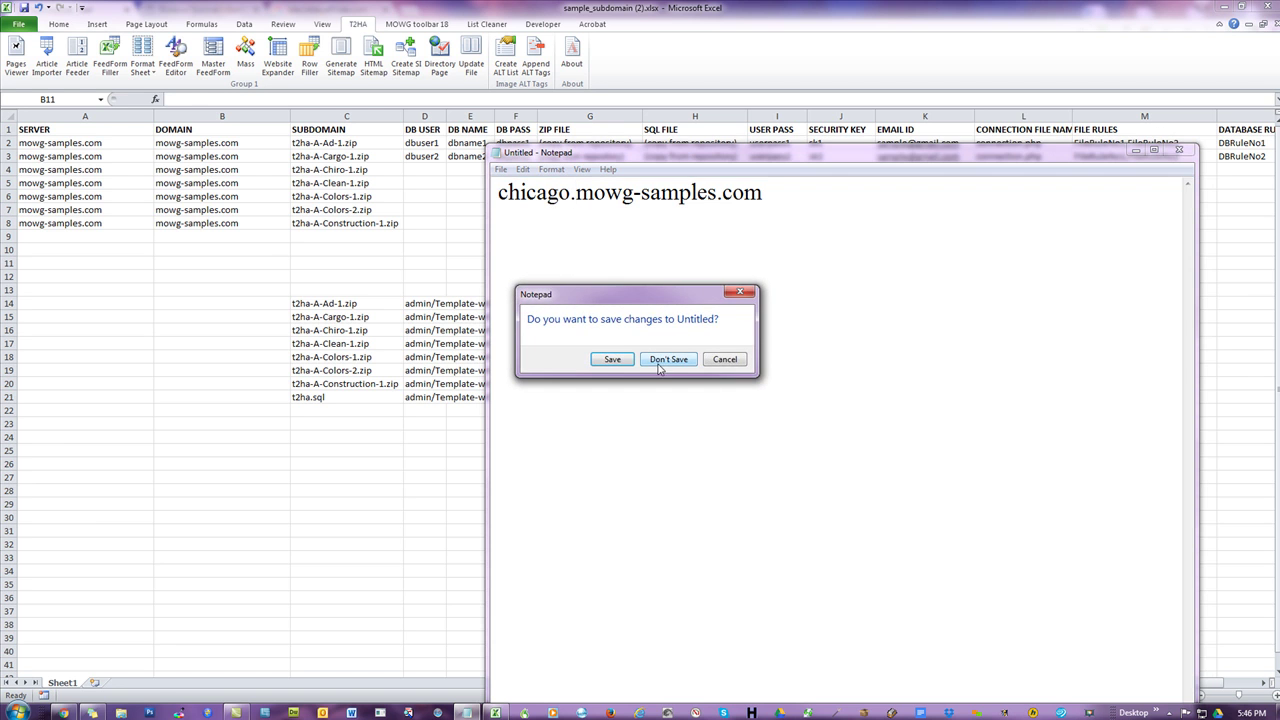
click(661, 359)
- Remove the t2ha-A- prefix from all seven entries in C2:C8 with Replace All
drag(330, 143, 337, 223)
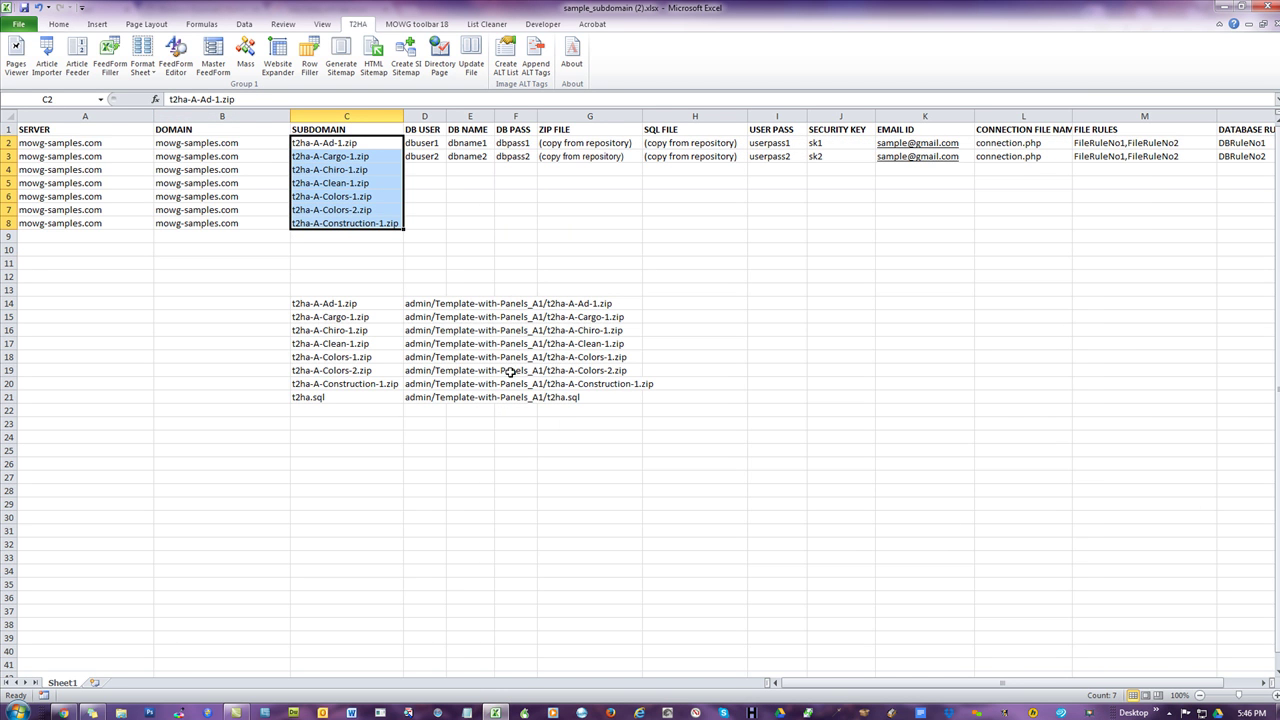
click(770, 263)
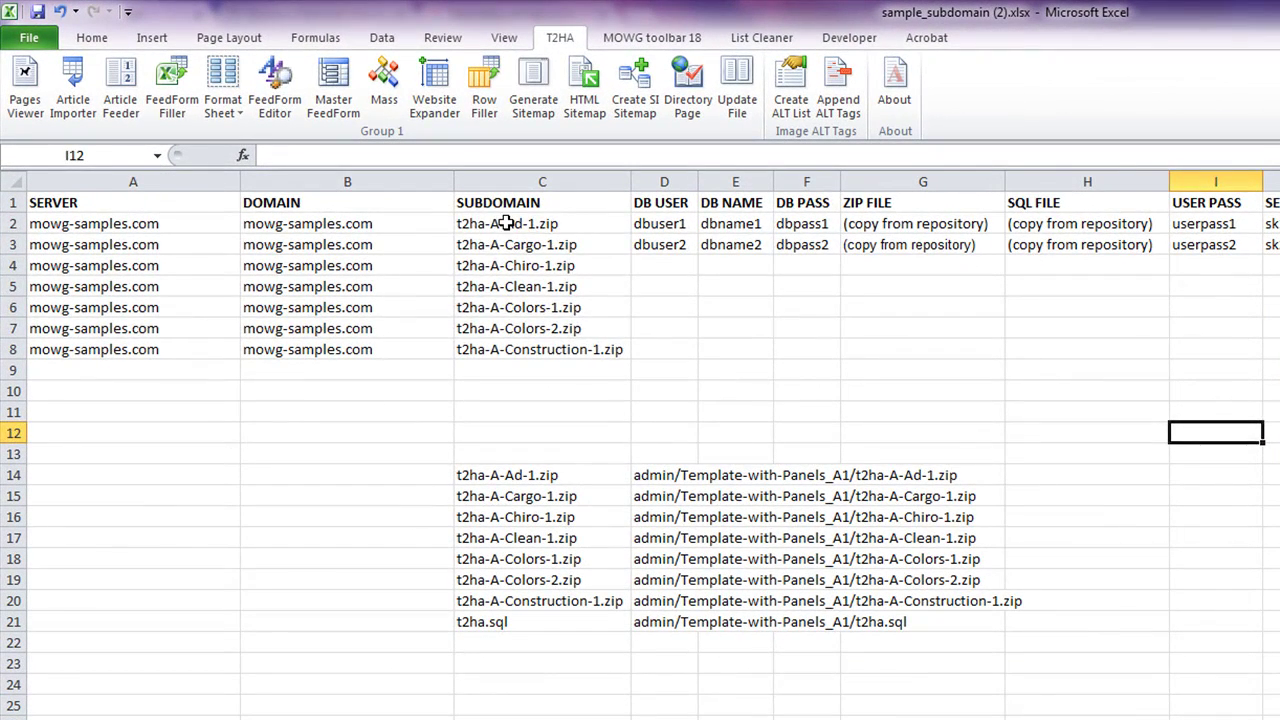
drag(506, 223, 617, 345)
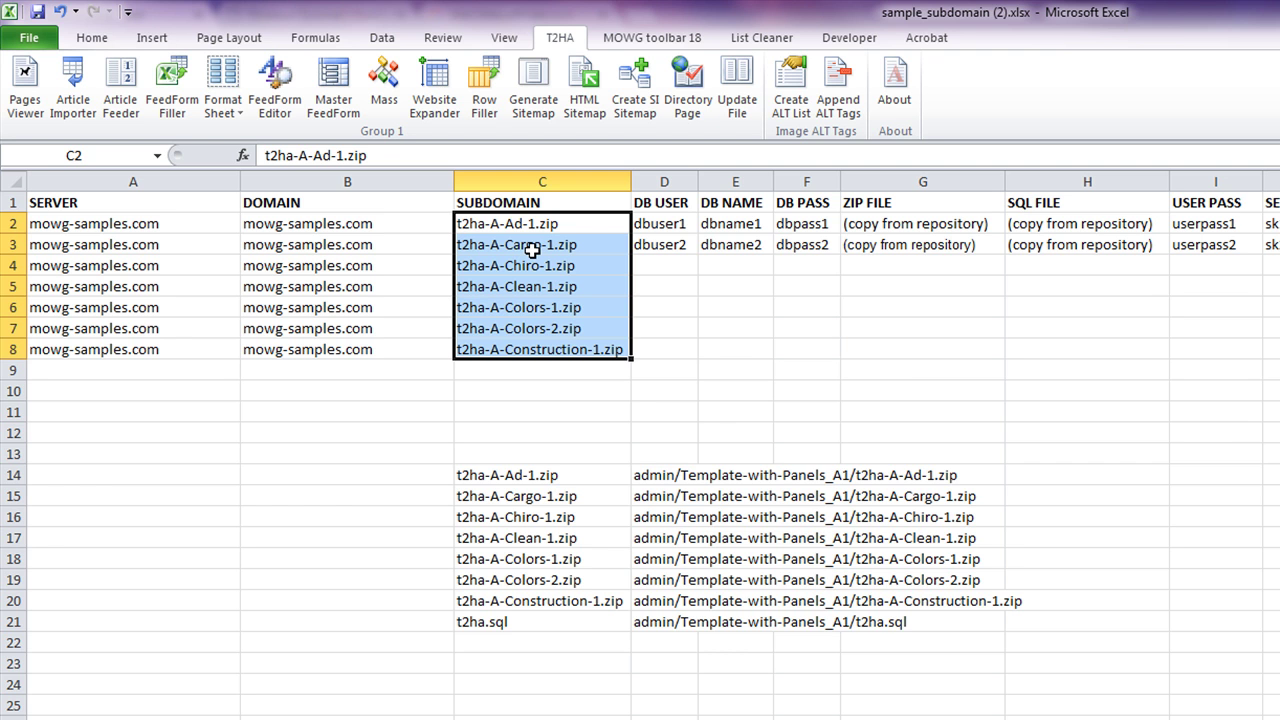
key(ctrl+h)
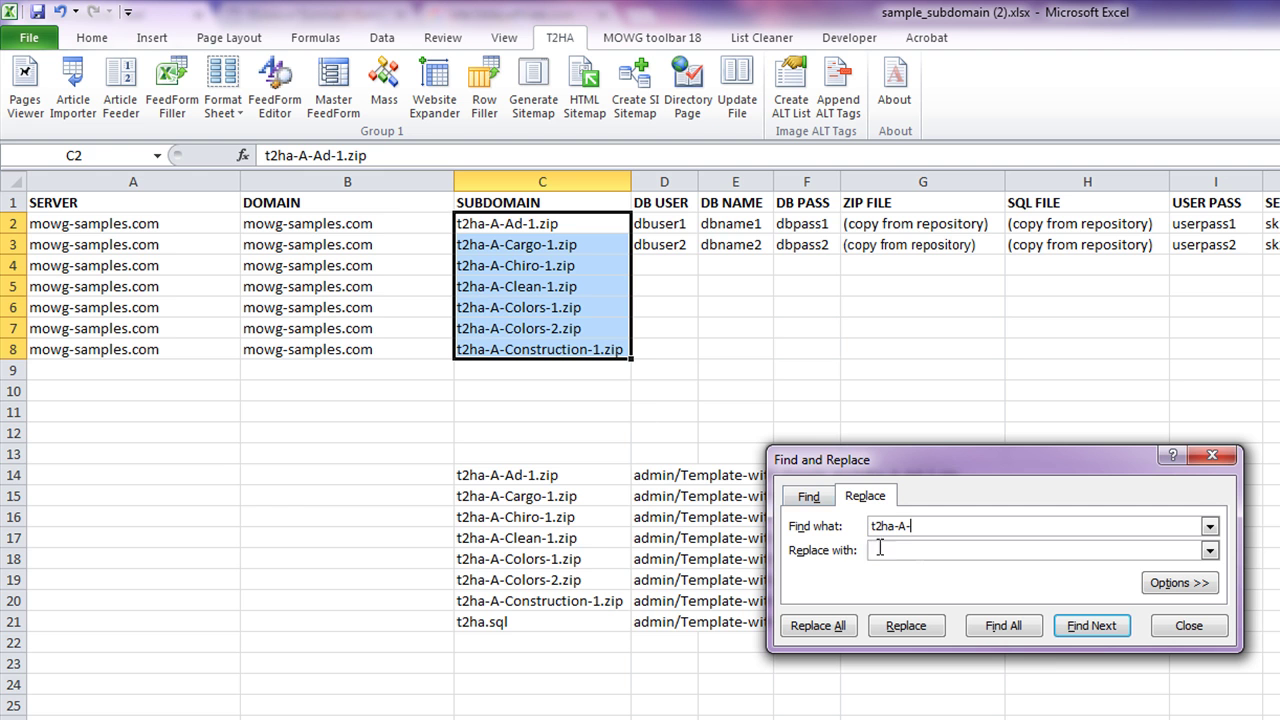
click(818, 626)
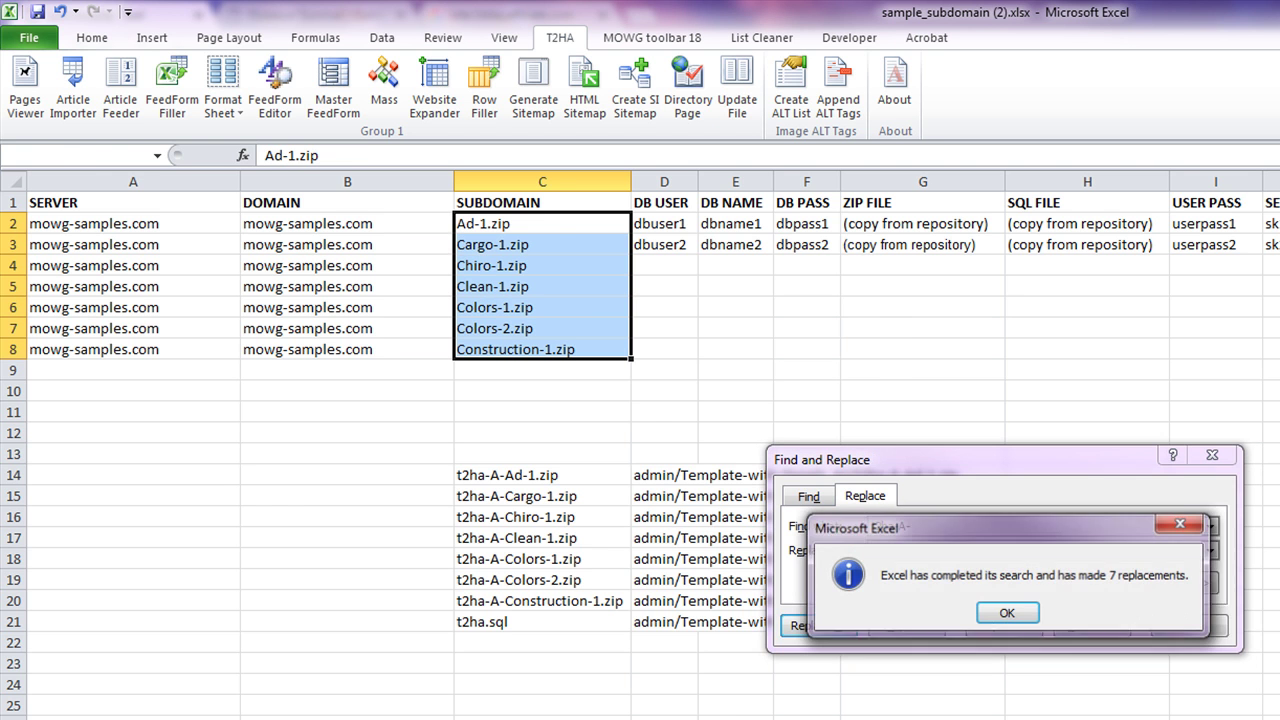
click(1015, 617)
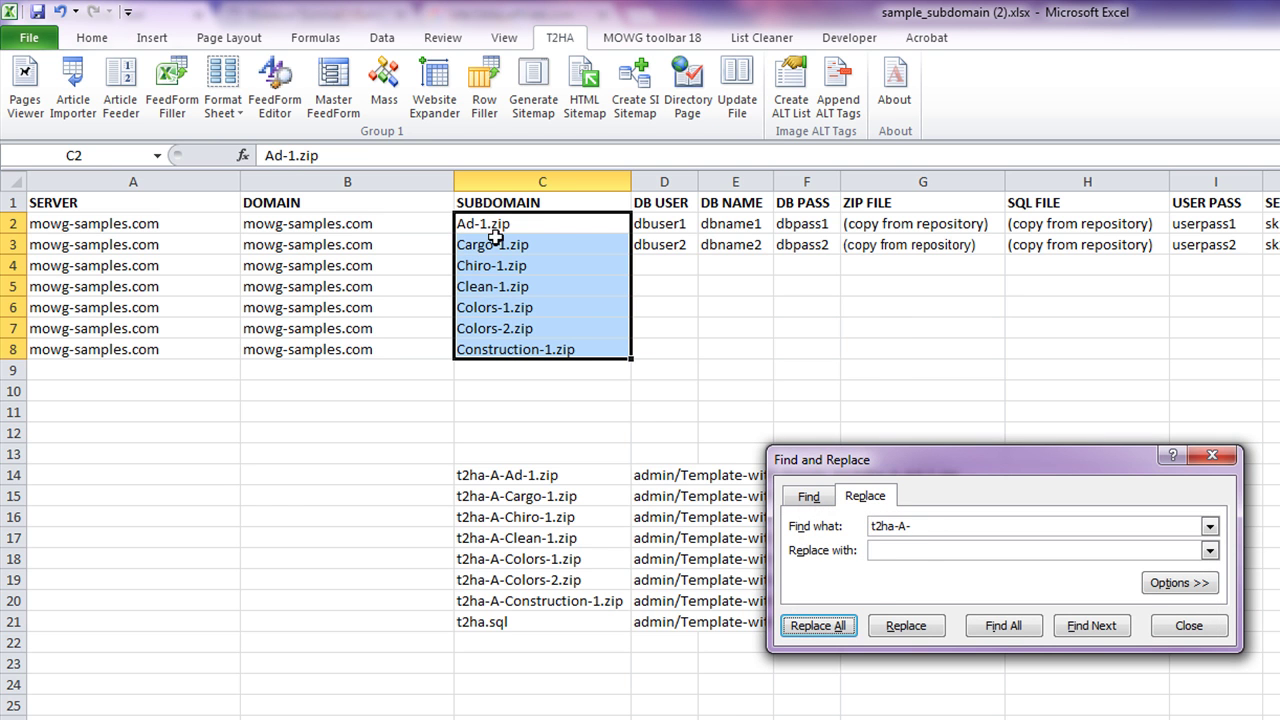
- Strip the -1.zip endings and fix the leftover Colors-2.zip entry to Colors
click(880, 526)
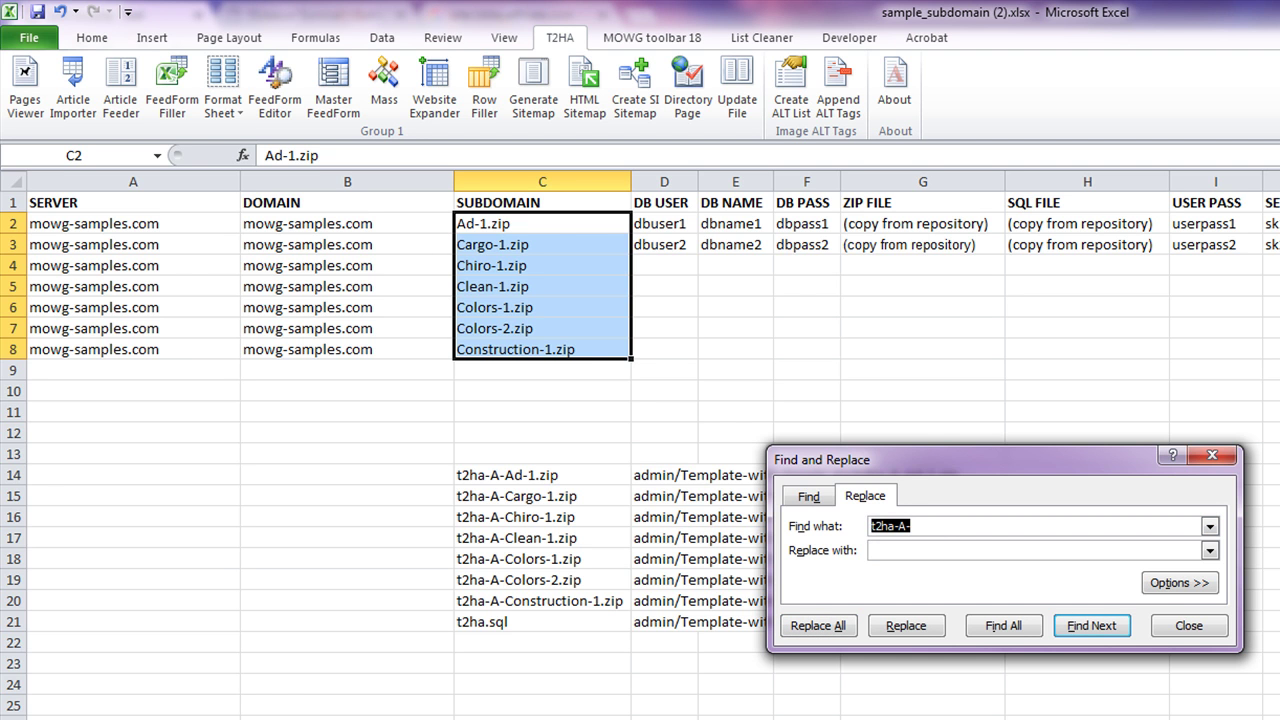
text(-1.zip)
click(816, 626)
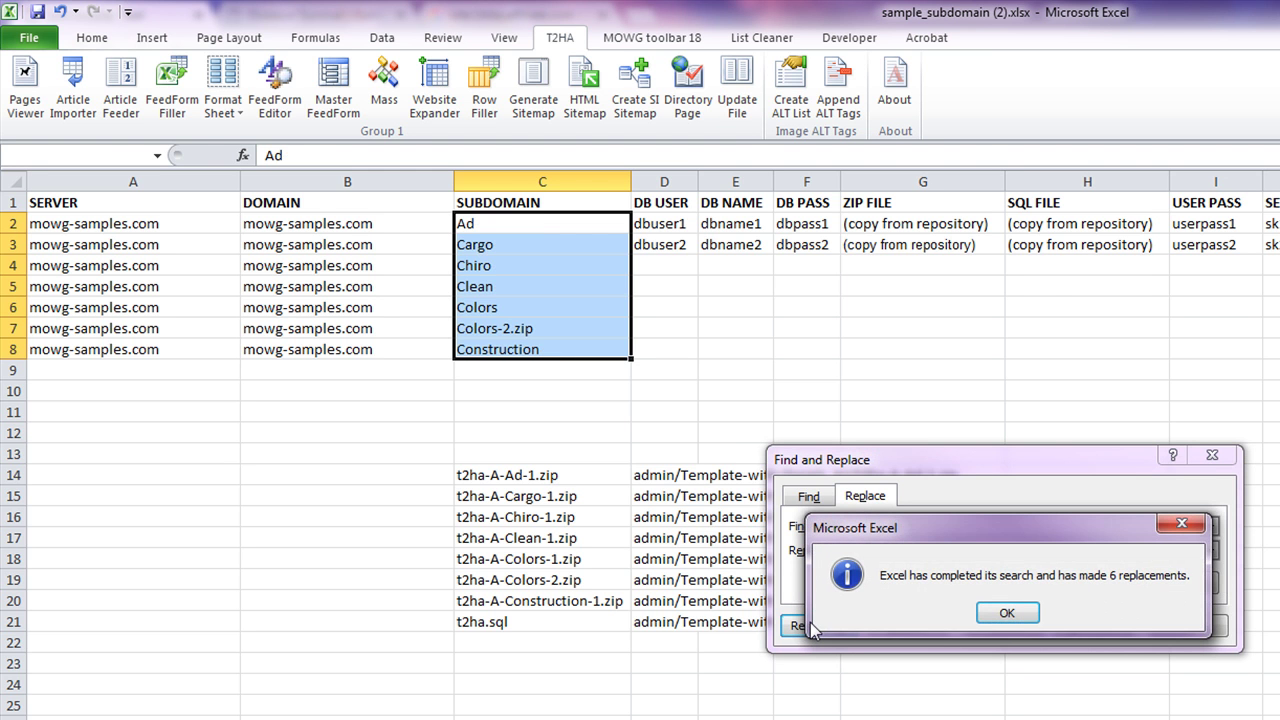
click(1007, 613)
click(1196, 626)
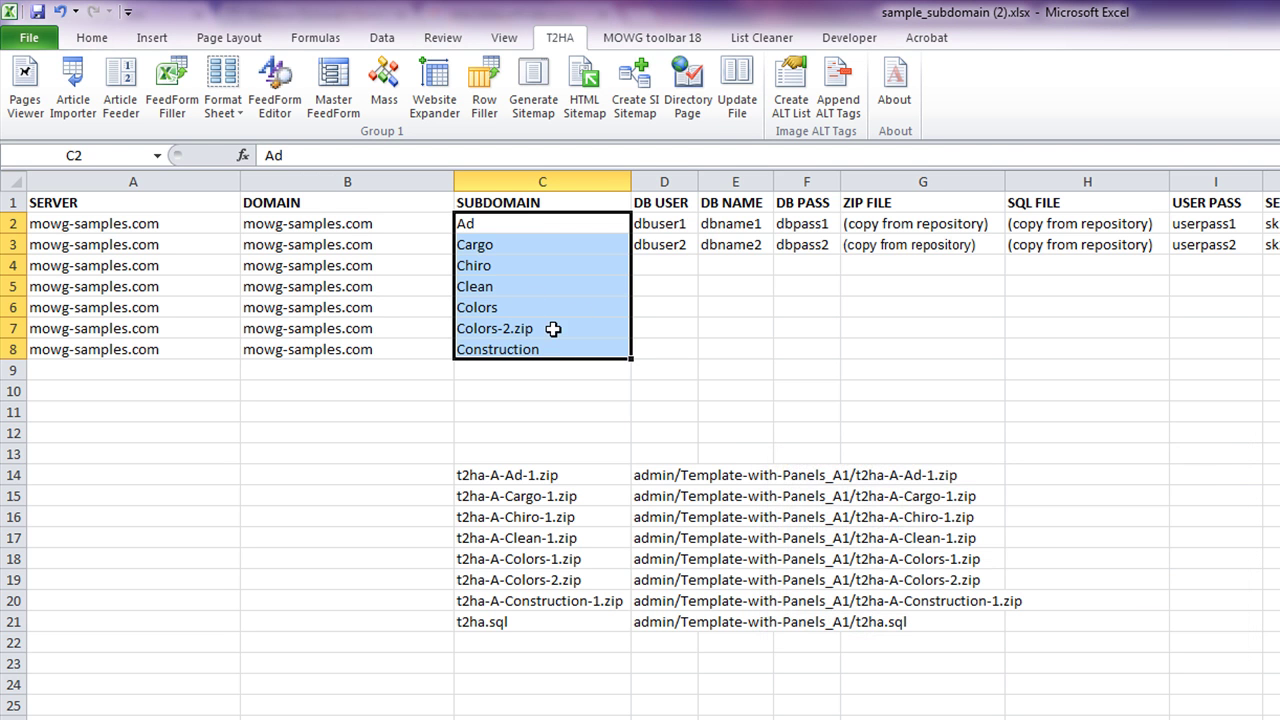
click(556, 330)
double_click(560, 329)
key(BackSpace)
key(BackSpace)
key(BackSpace)
key(BackSpace)
key(BackSpace)
- Convert subdomain names C2:C8 to lowercase with T2HA's All Lower Case
click(850, 717)
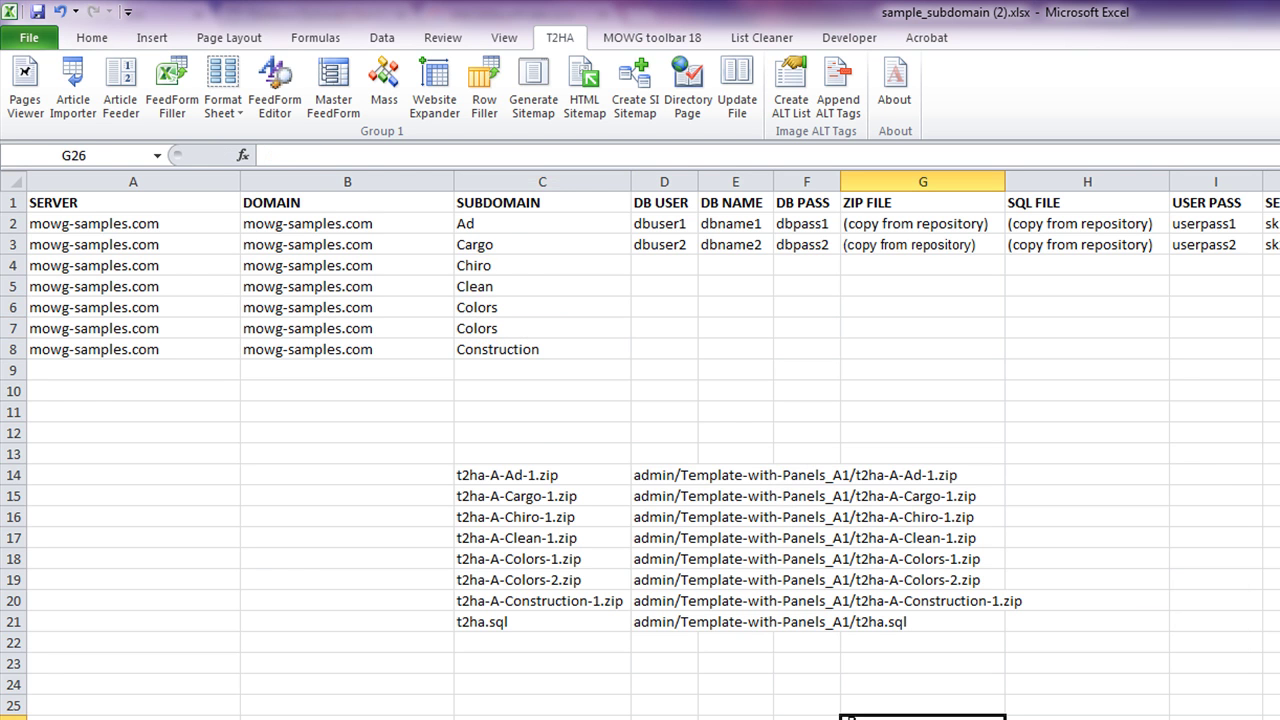
drag(505, 228, 525, 348)
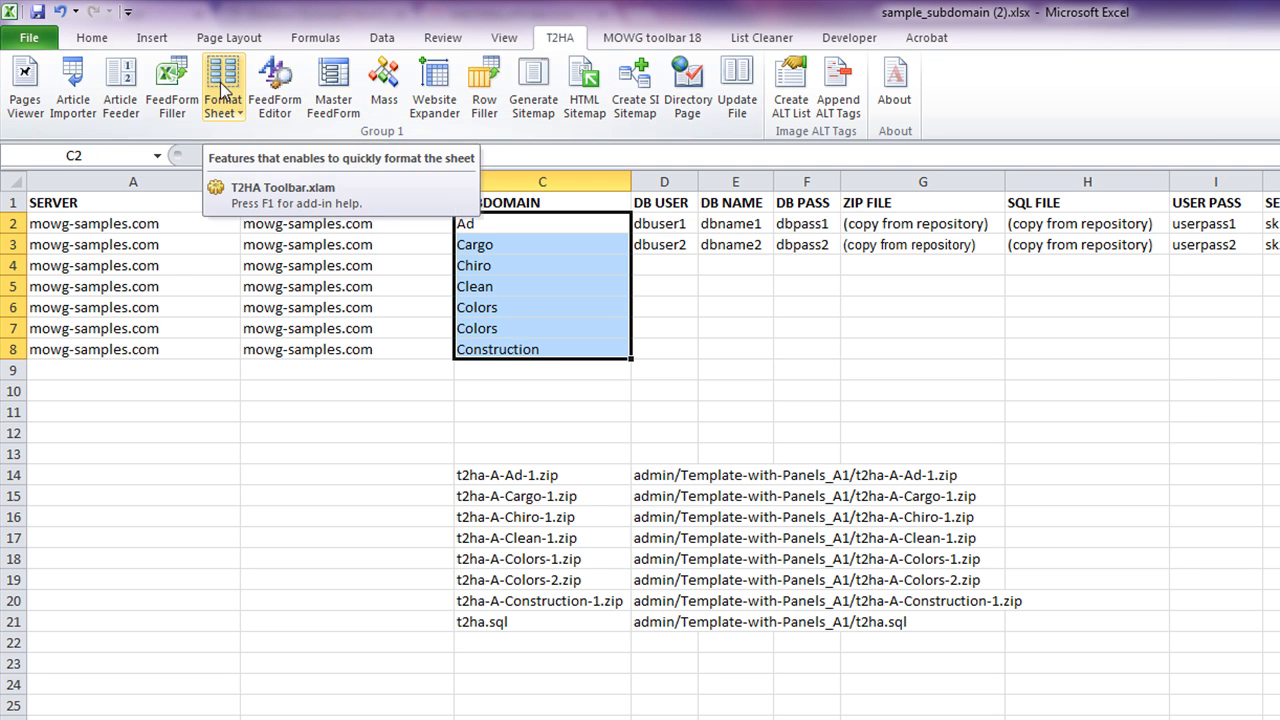
click(222, 90)
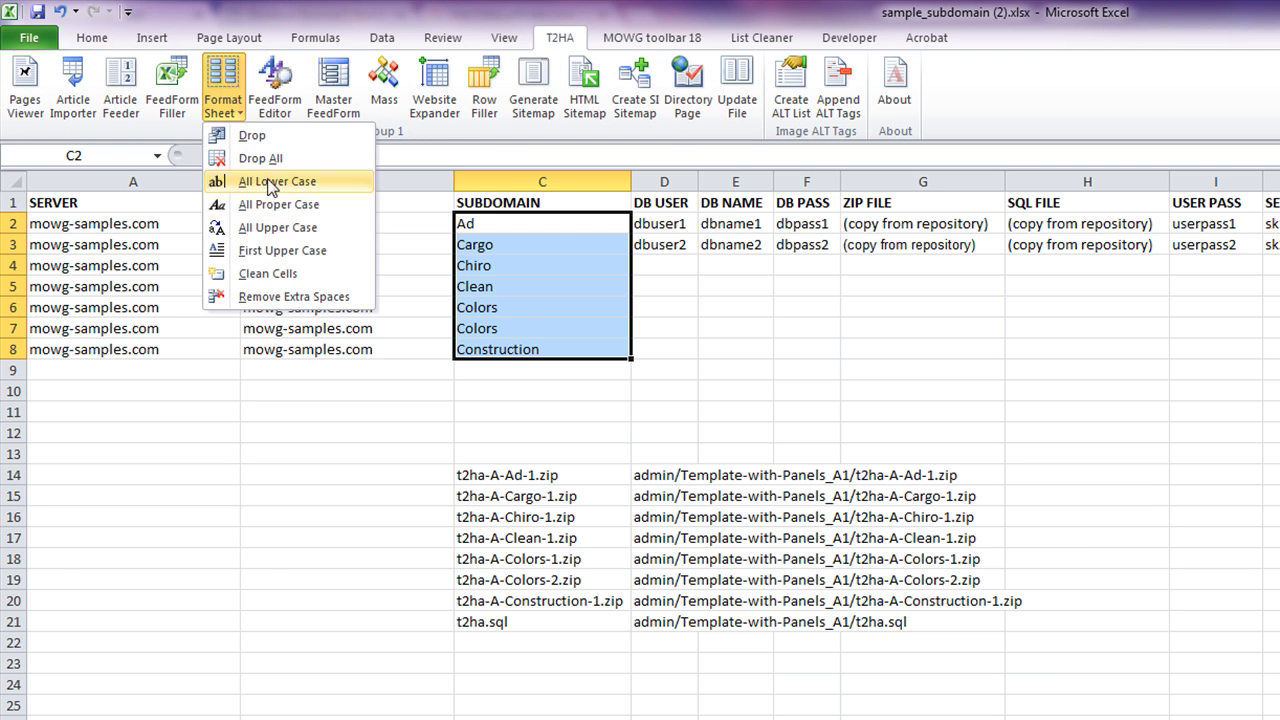
click(270, 181)
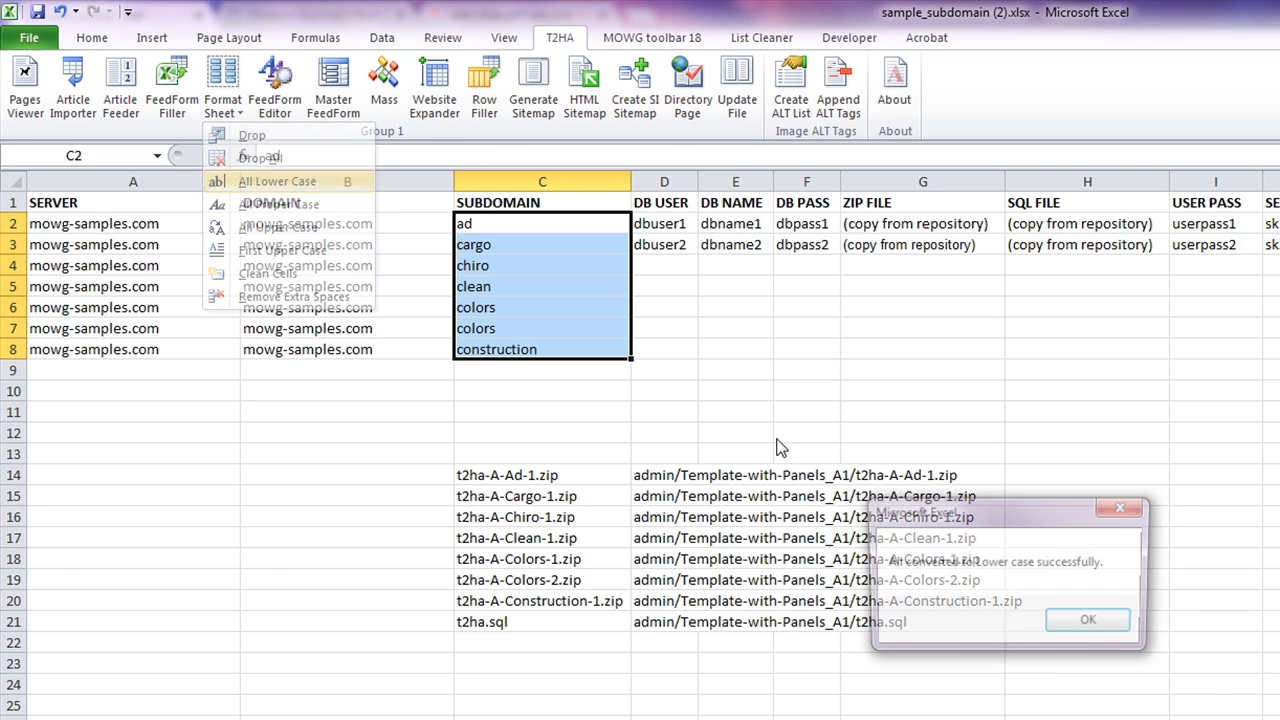
click(1090, 623)
- Clear the pasted zip file name list from lower column C
click(540, 182)
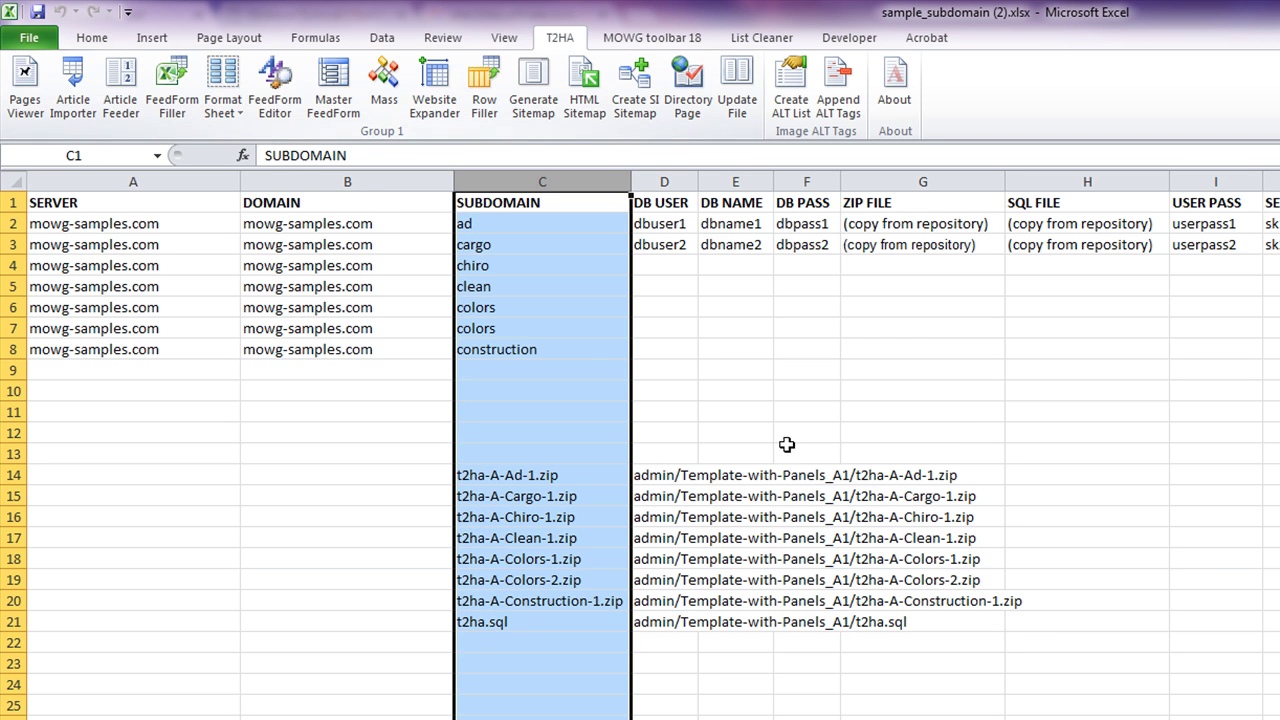
click(1114, 391)
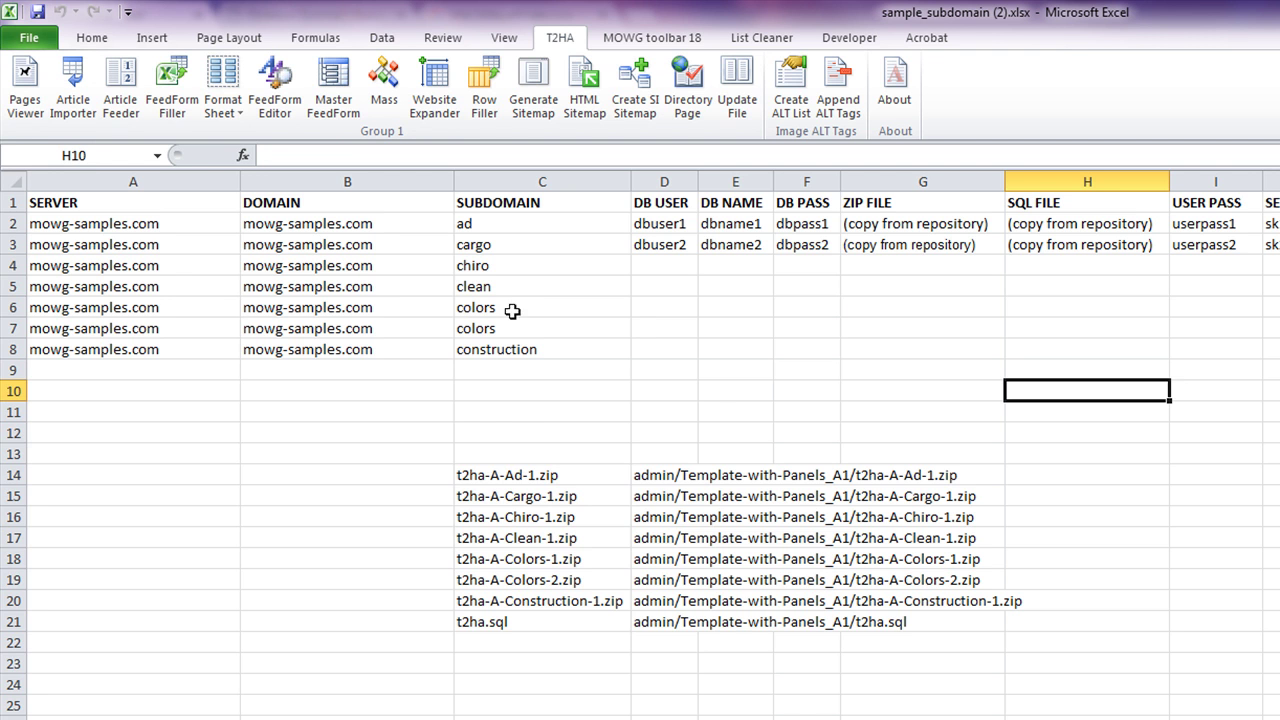
drag(539, 414, 540, 706)
right_click(507, 545)
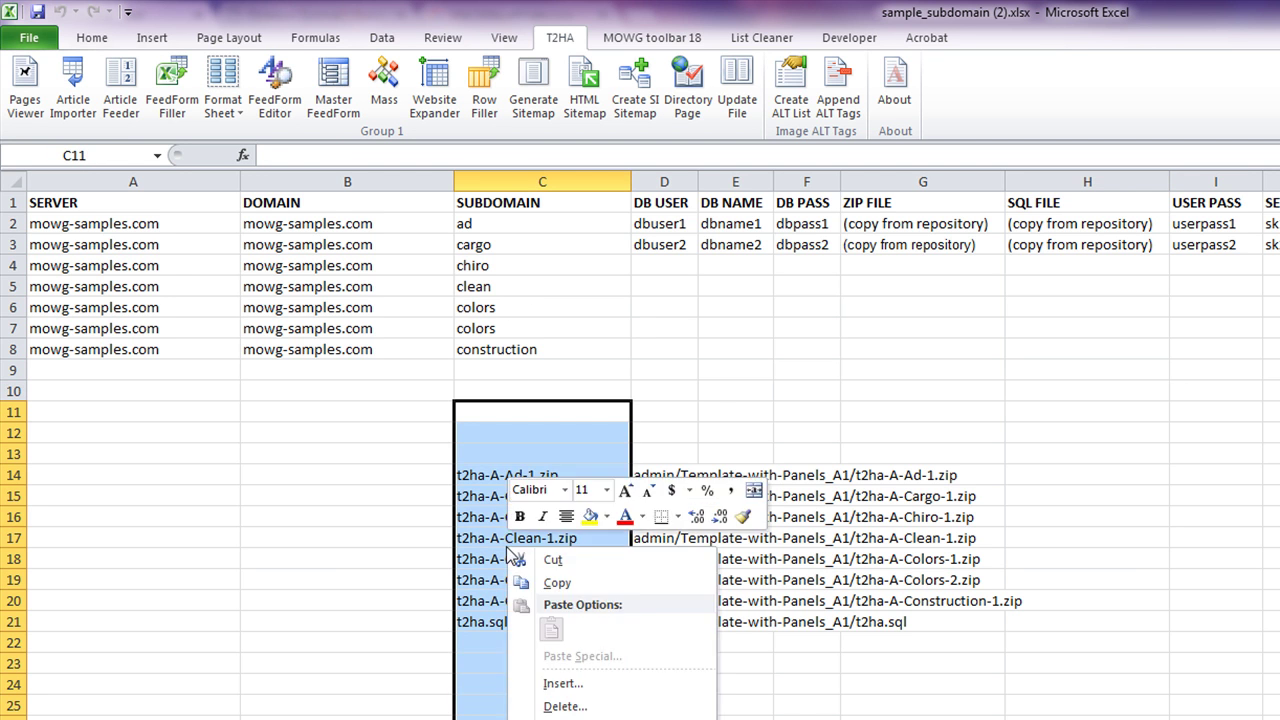
key(n)
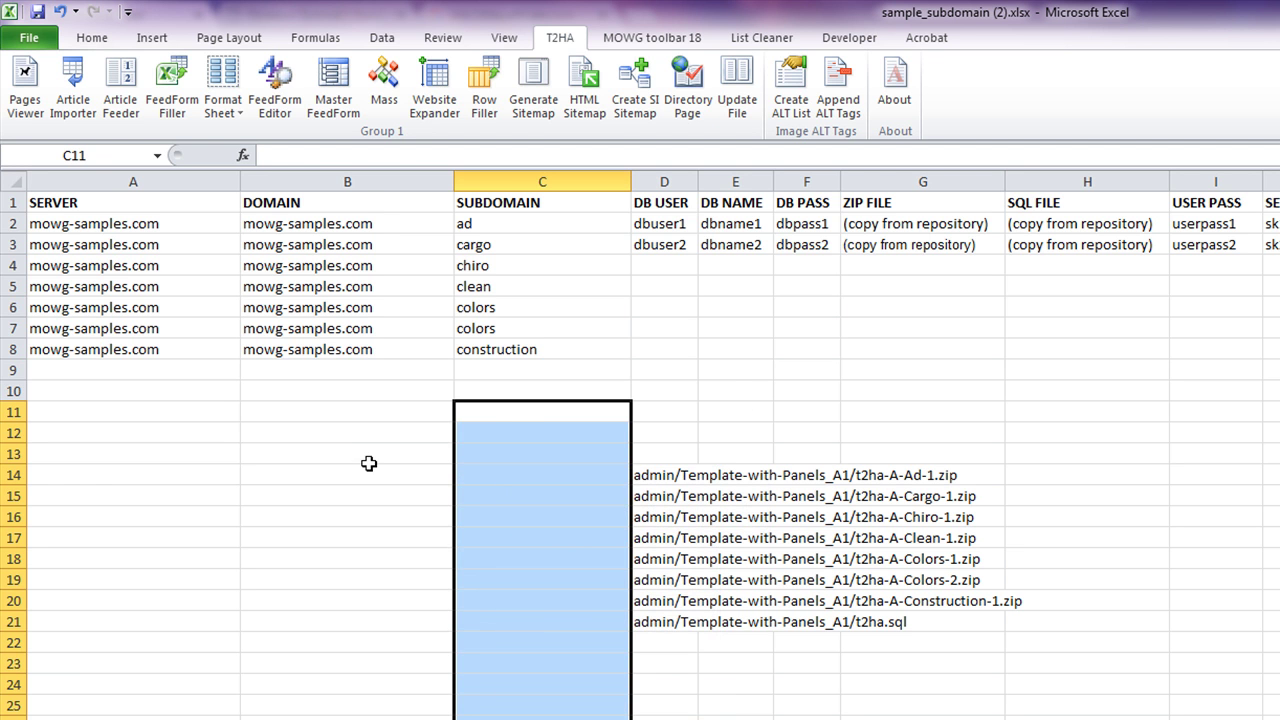
click(349, 434)
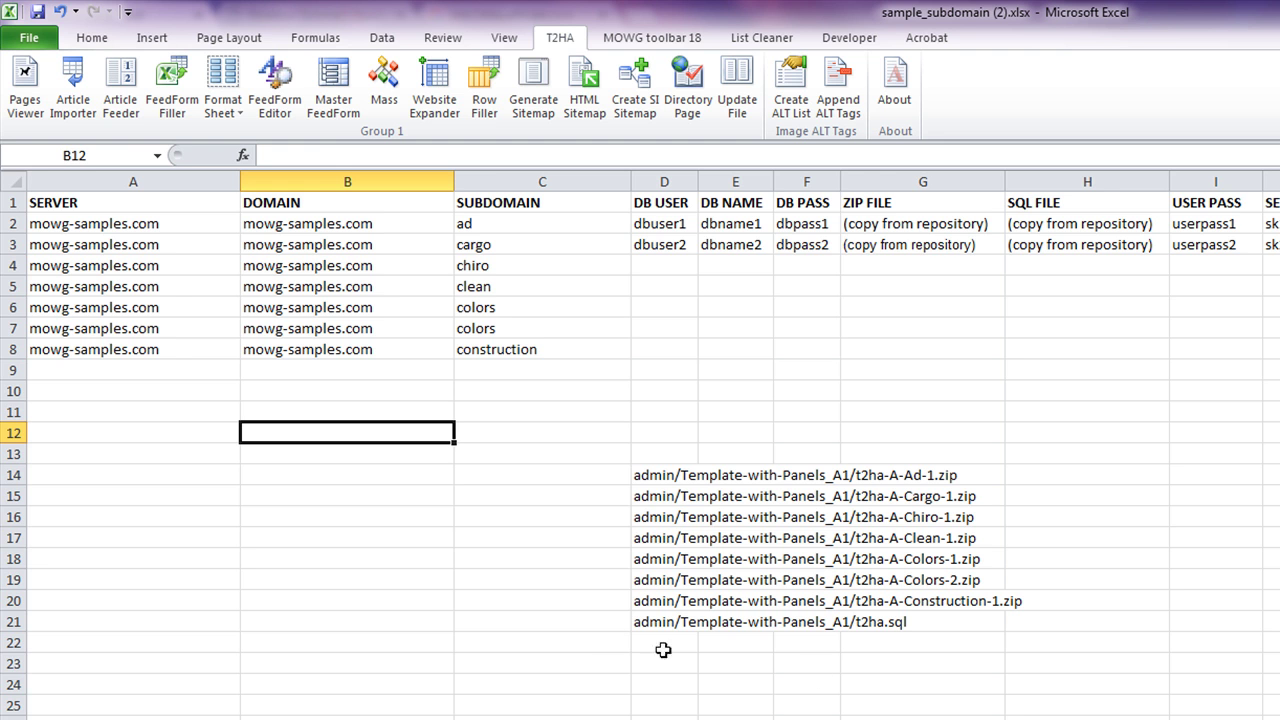
- Extend the DB USER, DB NAME and DB PASS series from rows 2–3 down to row 8
click(666, 199)
drag(666, 199, 820, 202)
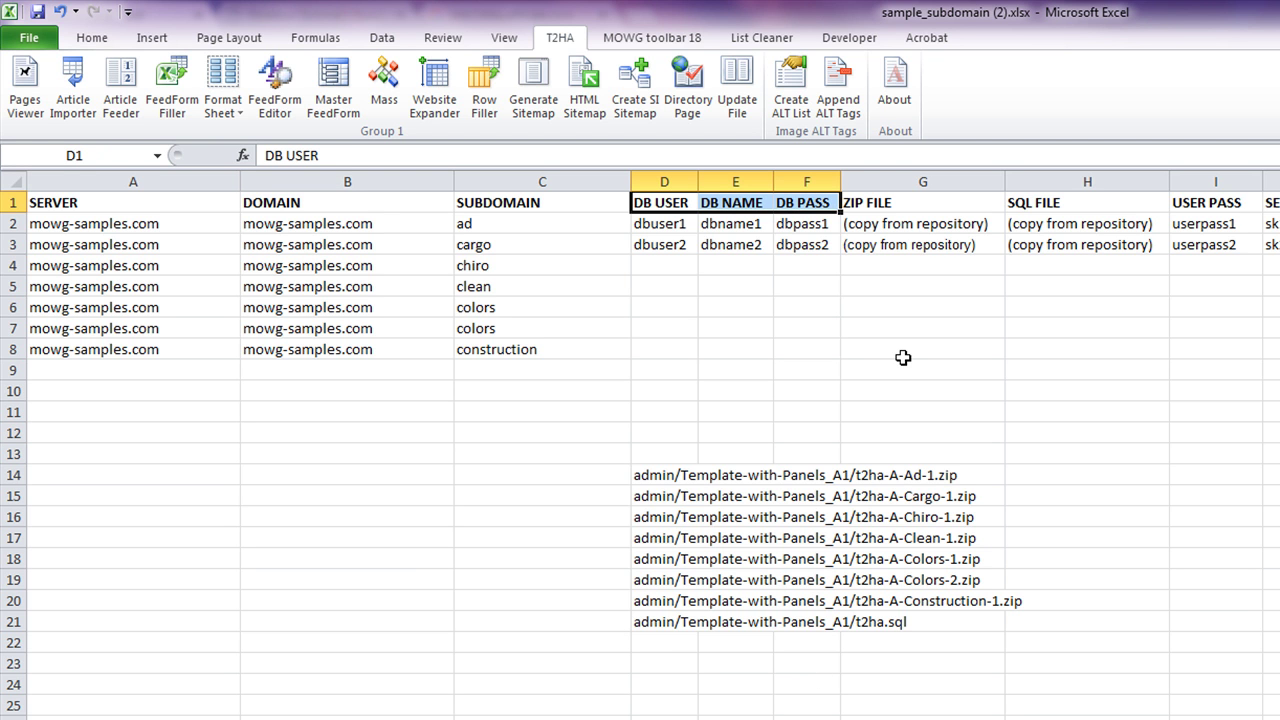
drag(658, 215, 806, 245)
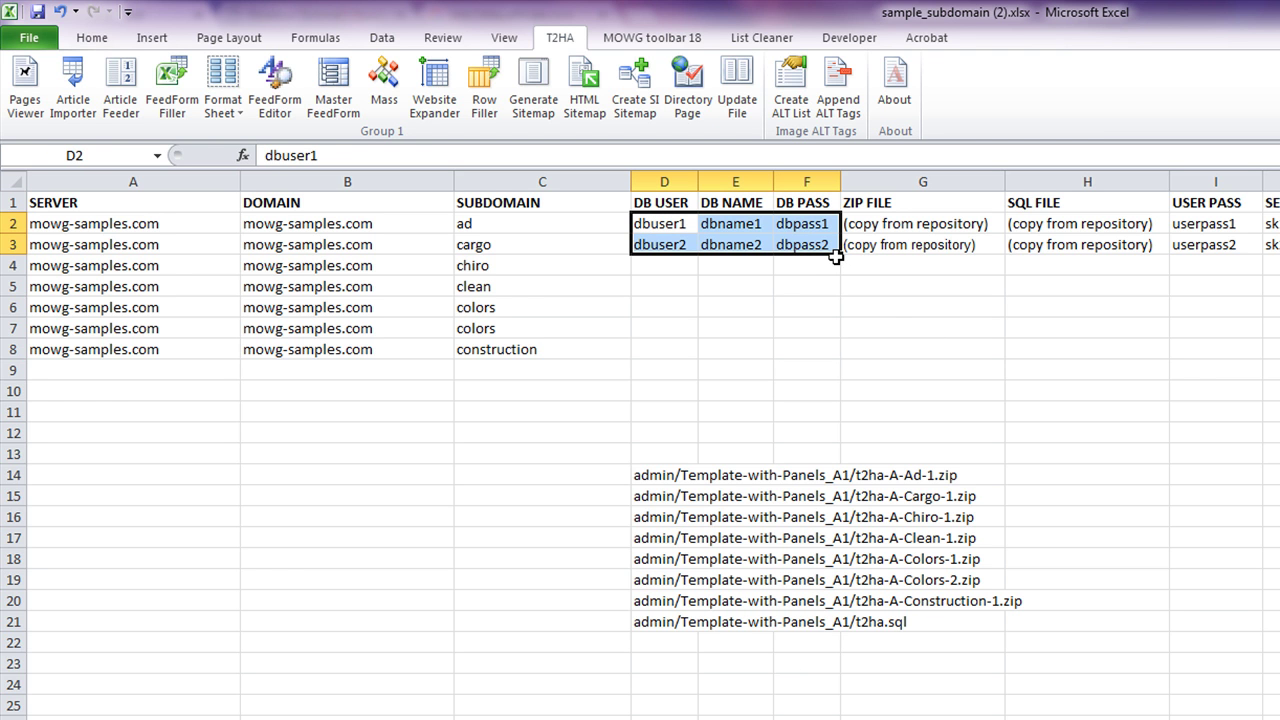
drag(840, 255, 850, 370)
click(1100, 432)
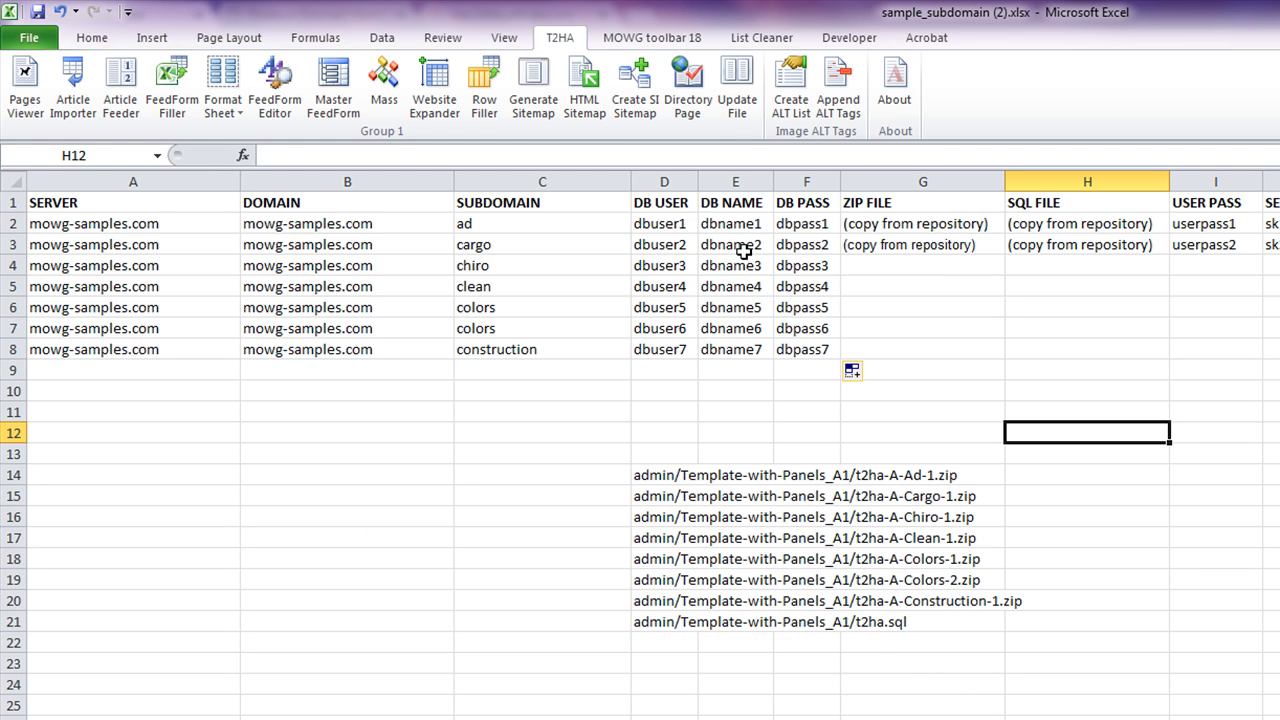
drag(934, 228, 942, 348)
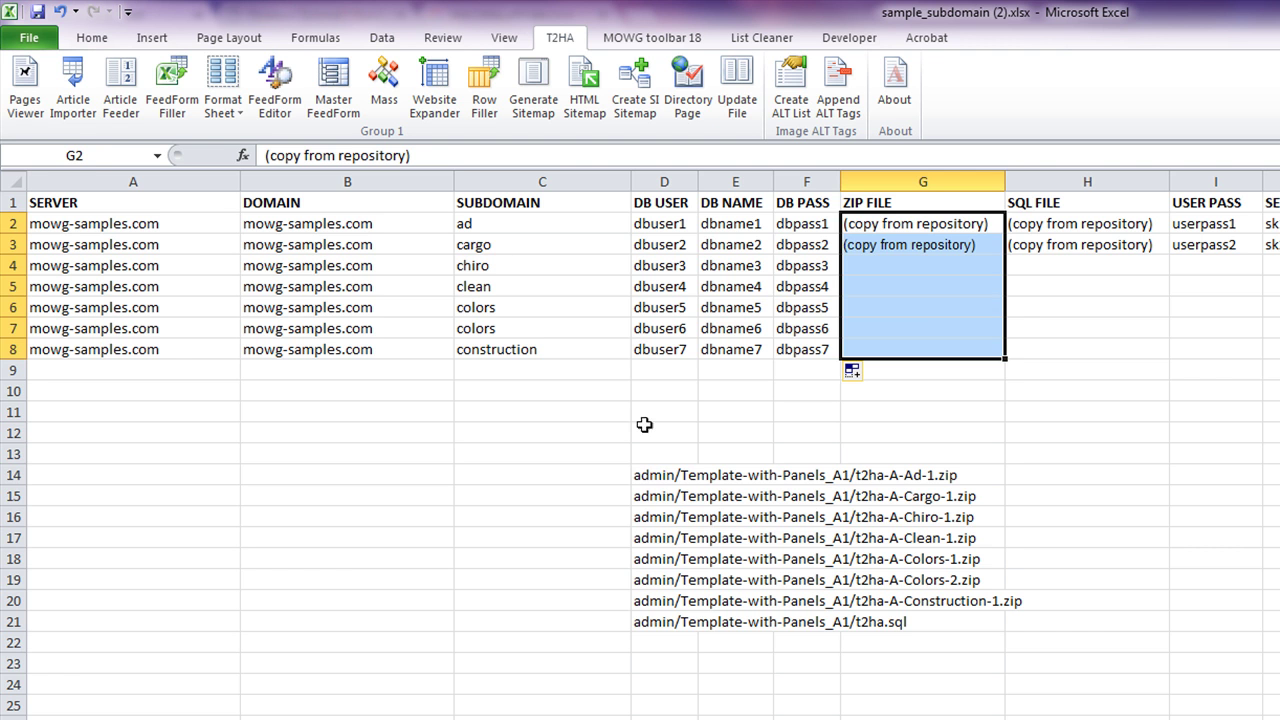
drag(651, 470, 680, 603)
- Move the seven zip paths into ZIP FILE G2:G8 and autofit that column
right_click(680, 515)
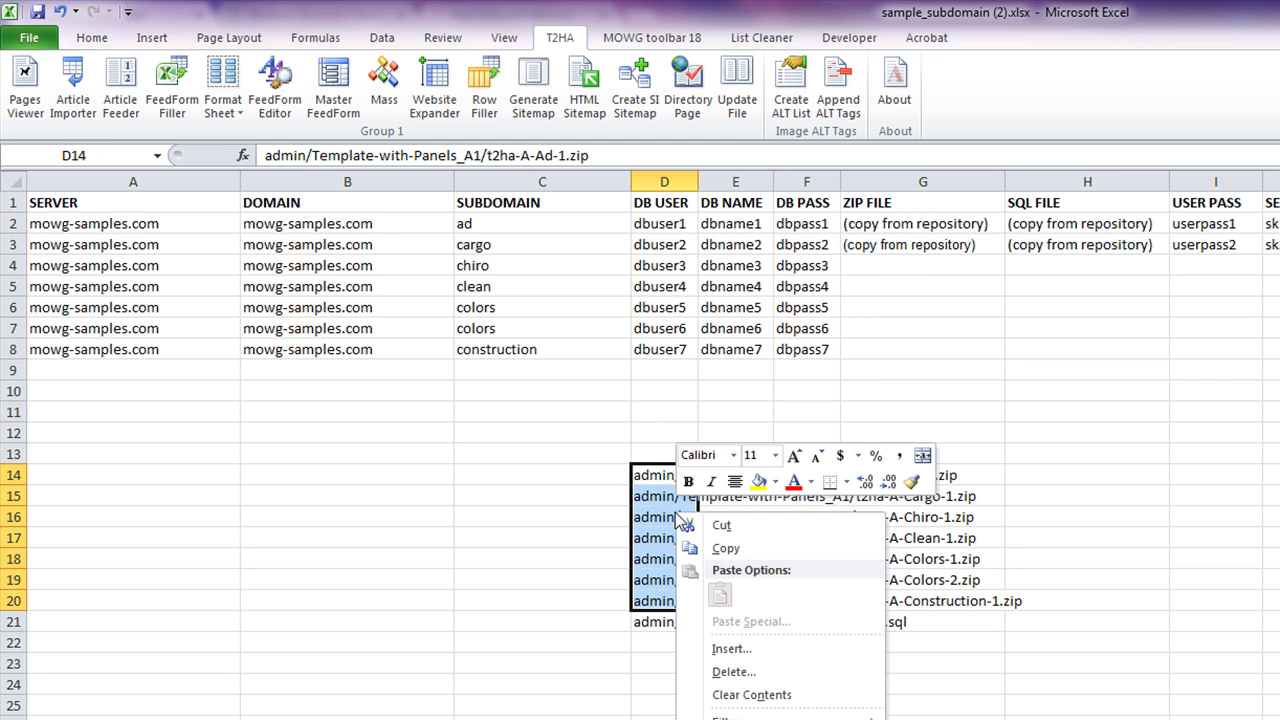
click(750, 524)
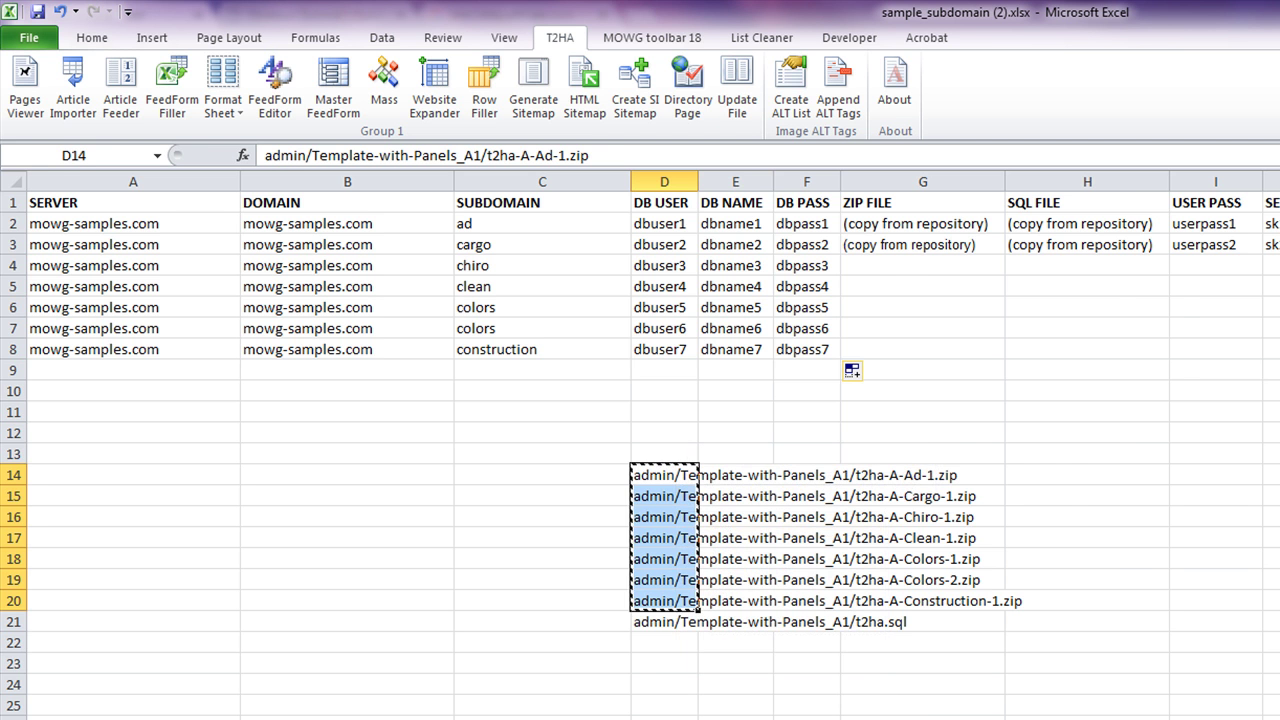
right_click(899, 220)
click(945, 310)
click(1266, 494)
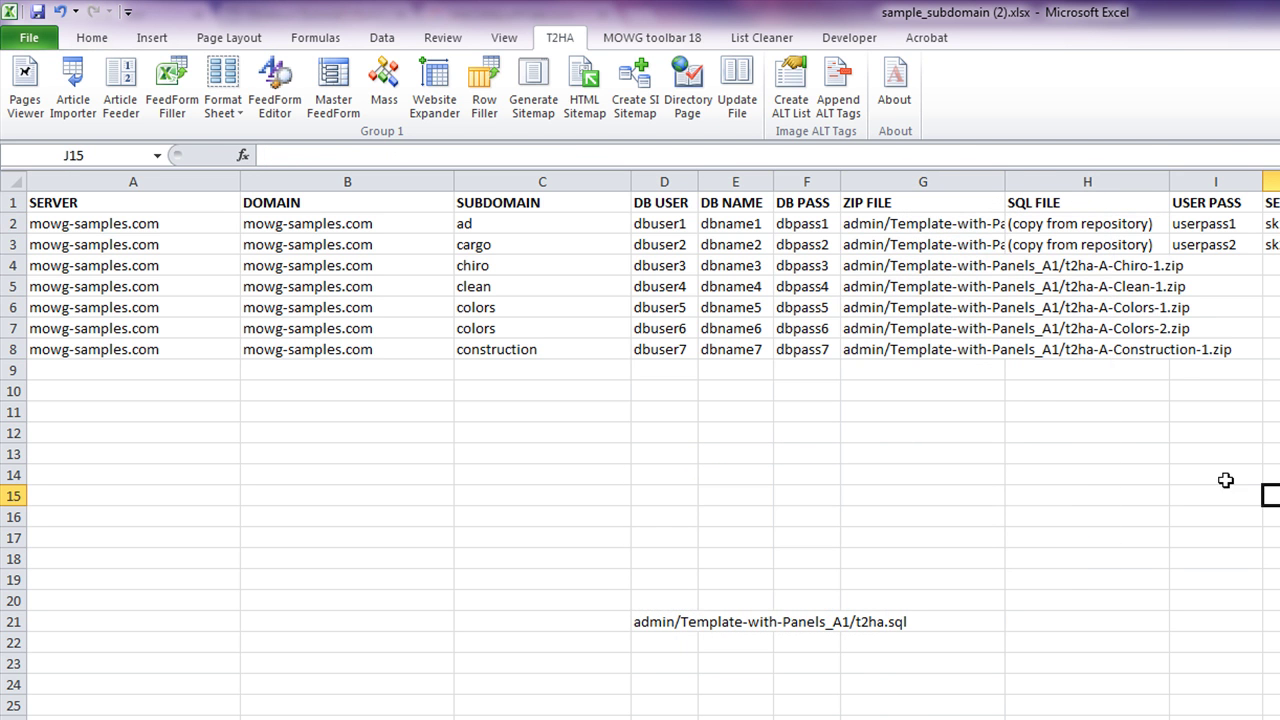
double_click(1005, 176)
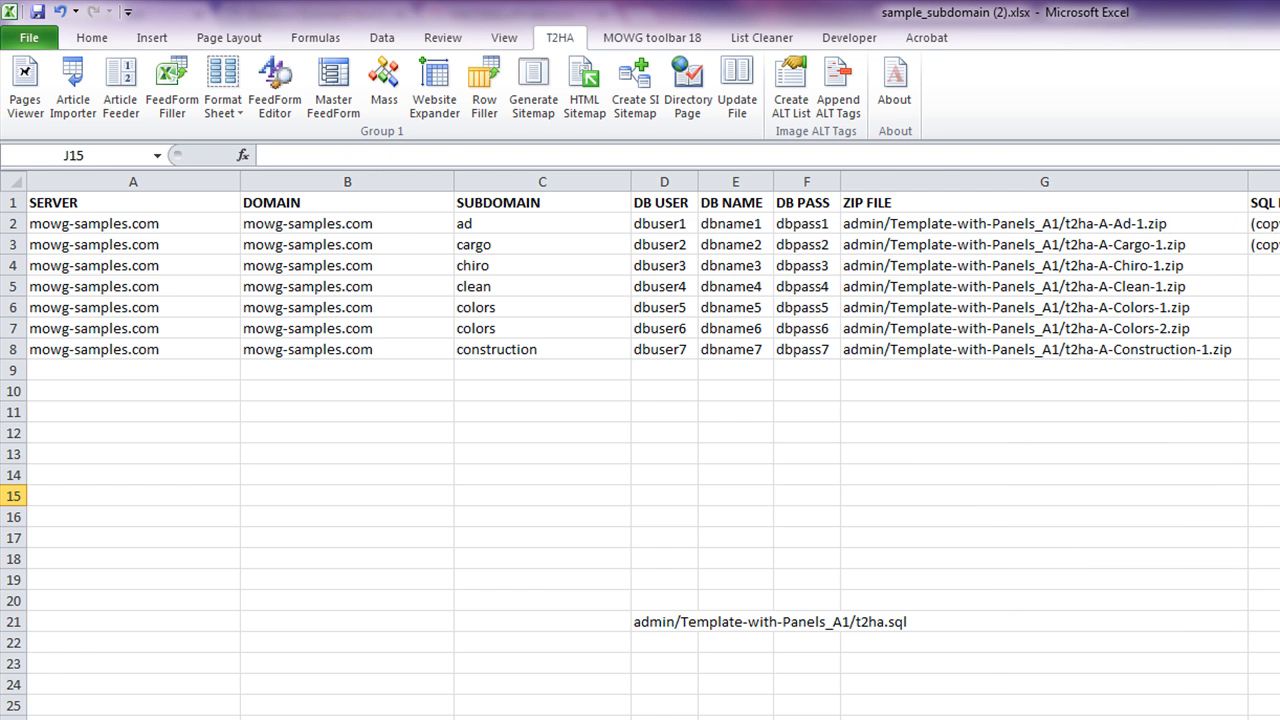
- Put the t2ha.sql path in SQL FILE H2:H8 and widen the column to fit
right_click(652, 622)
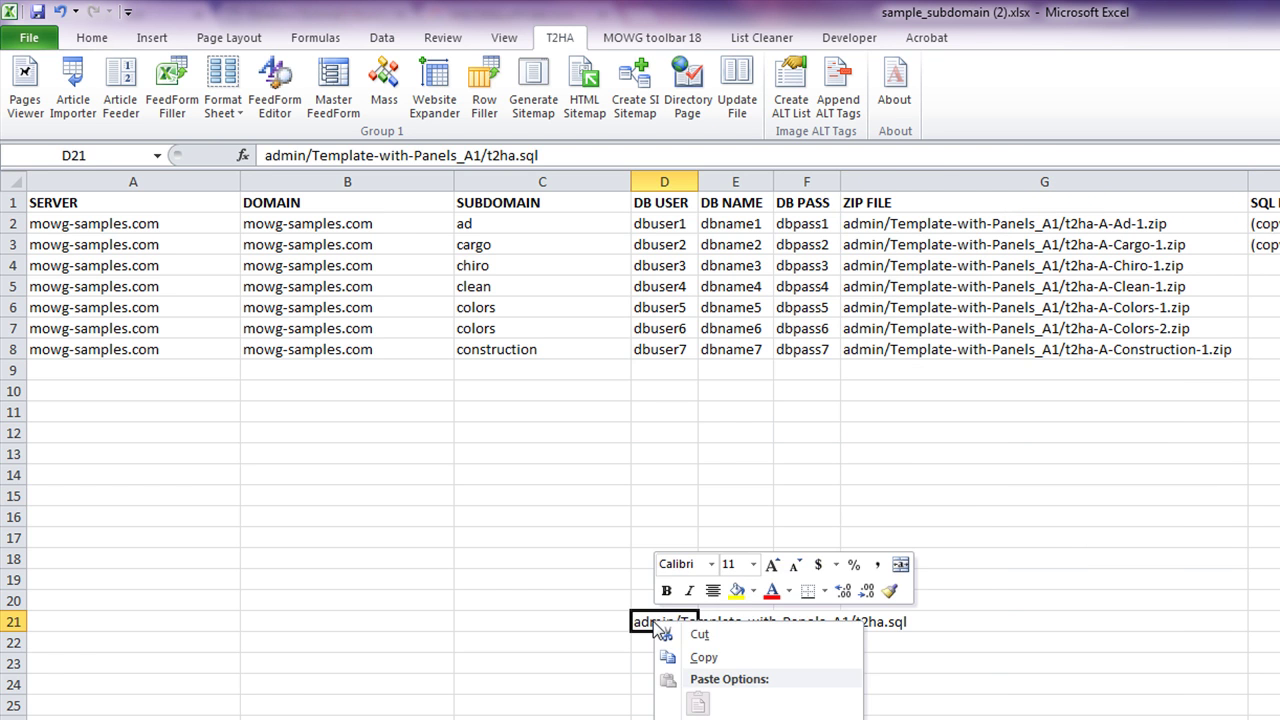
click(728, 634)
click(1262, 223)
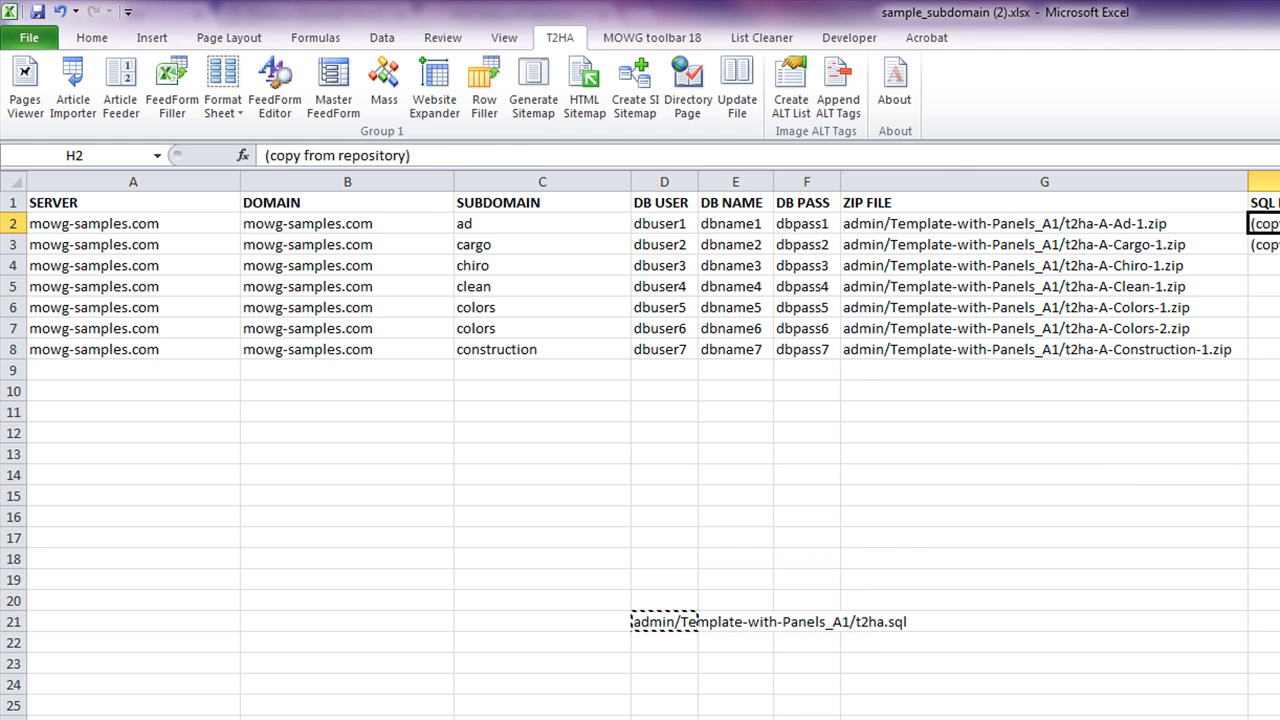
key(ctrl+v)
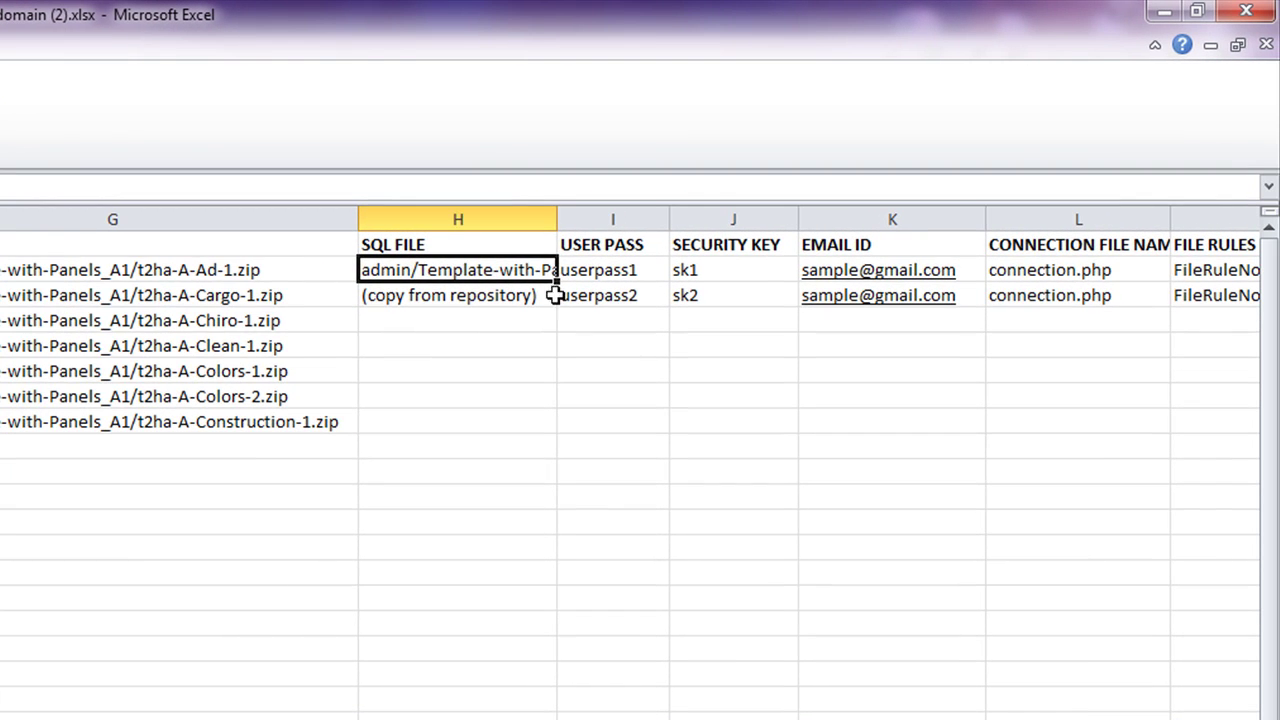
drag(557, 282, 560, 434)
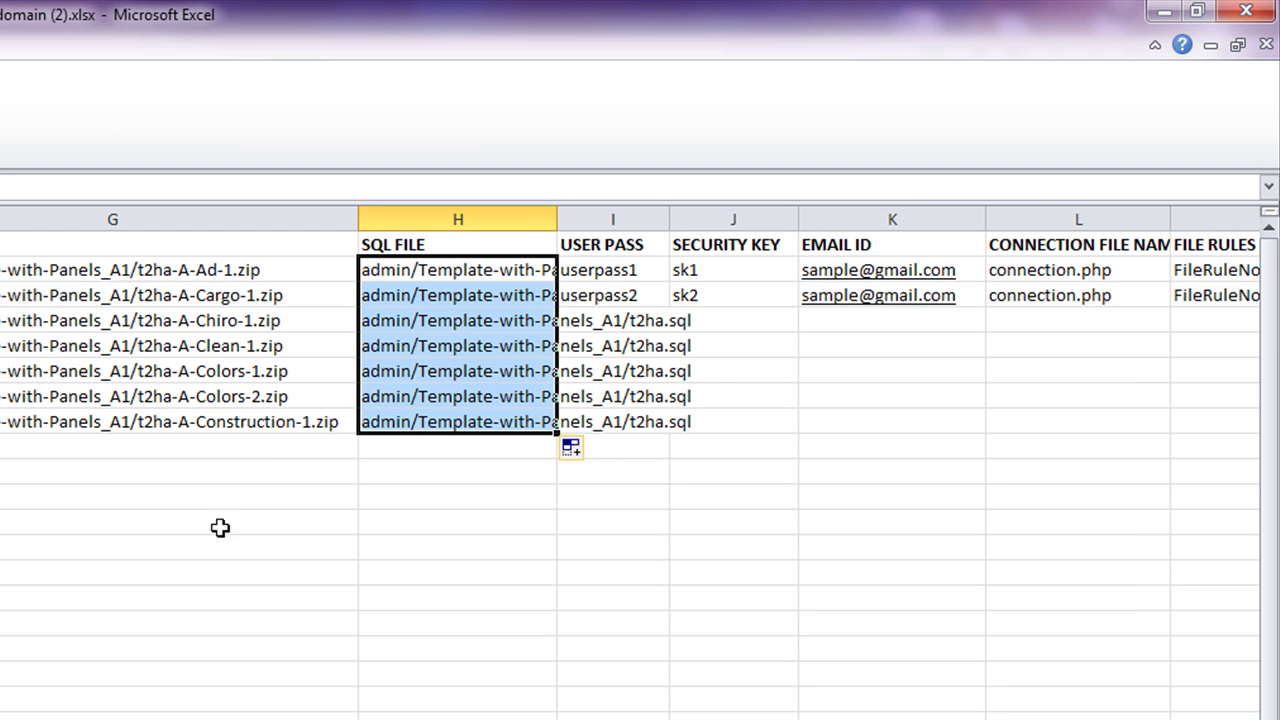
double_click(557, 219)
click(682, 630)
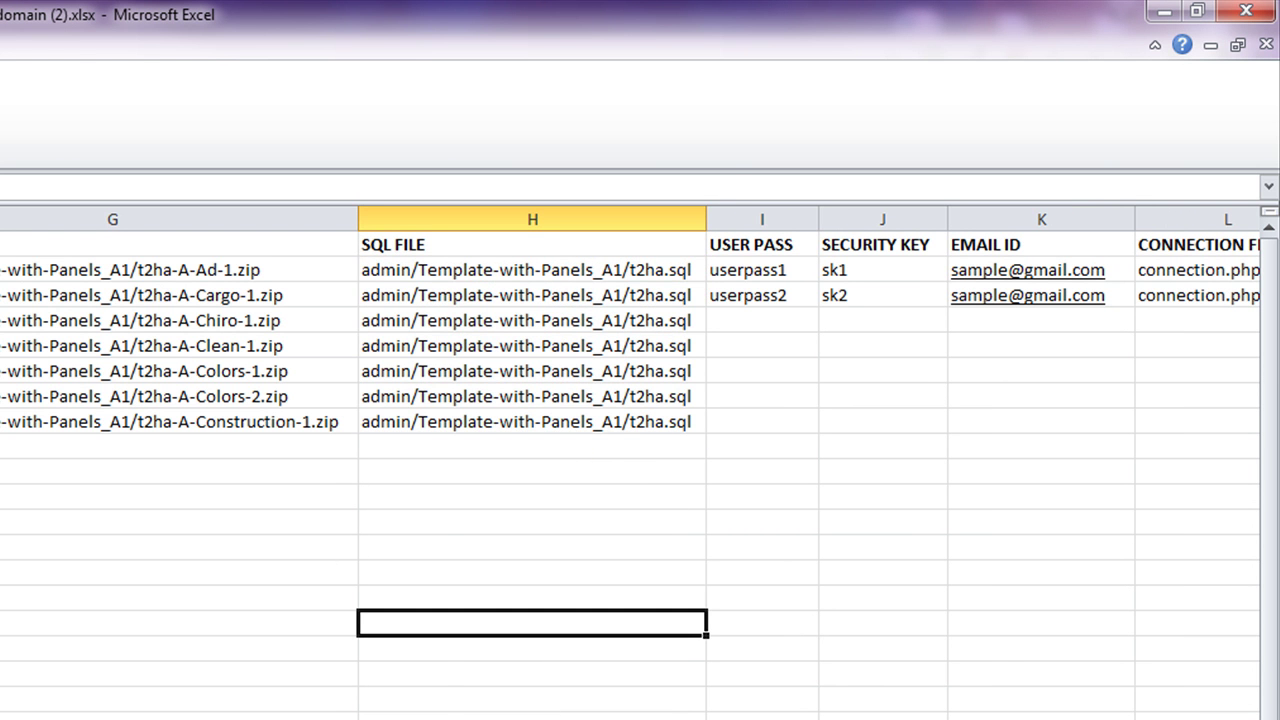
scroll(509, 511, right, 5)
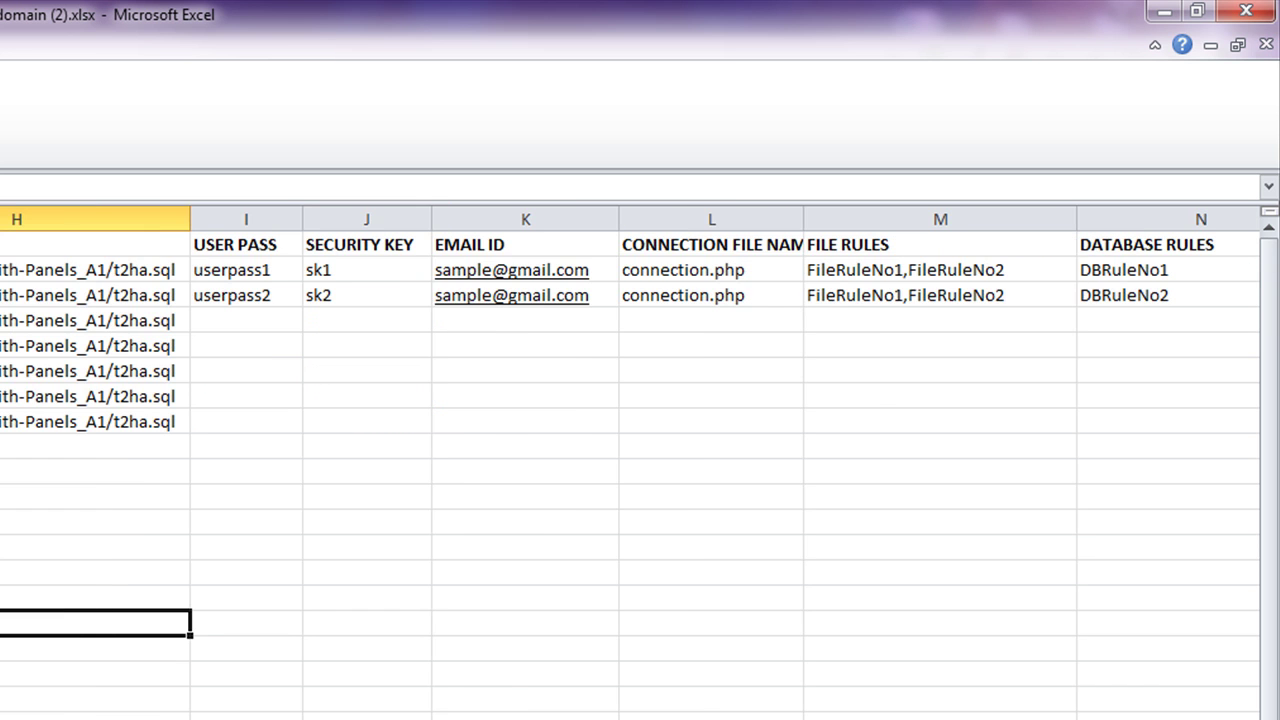
click(283, 281)
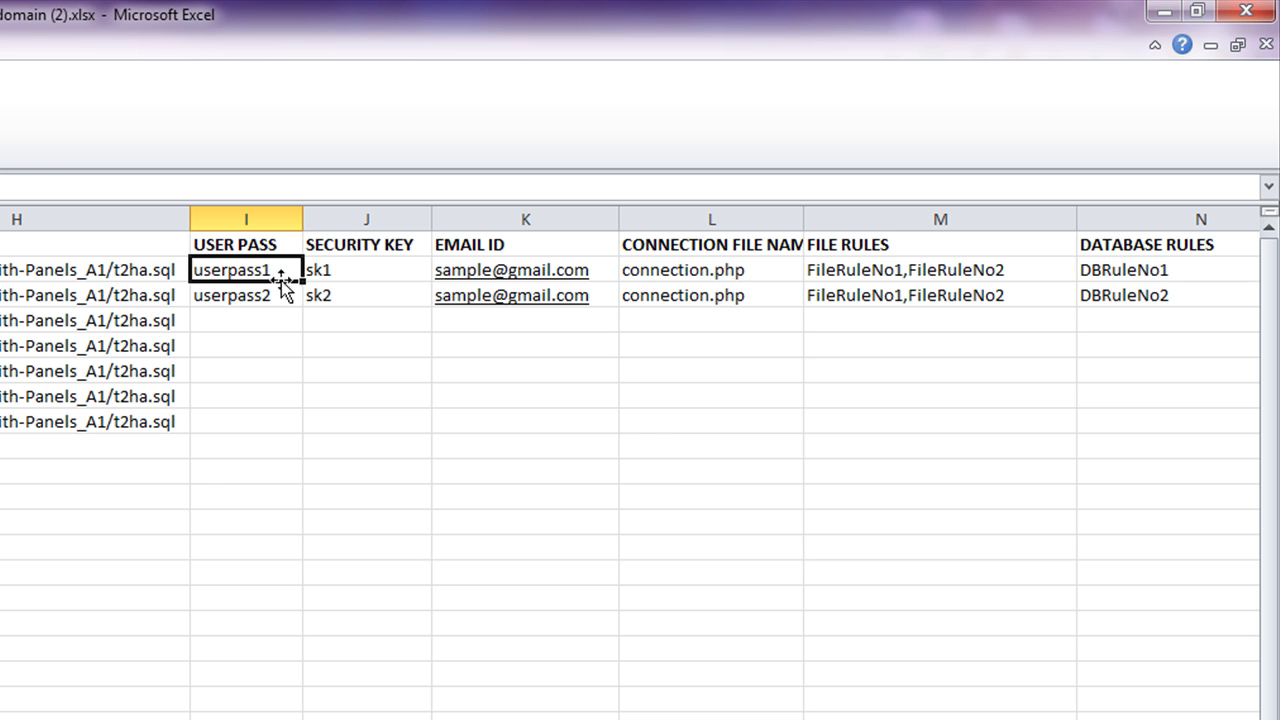
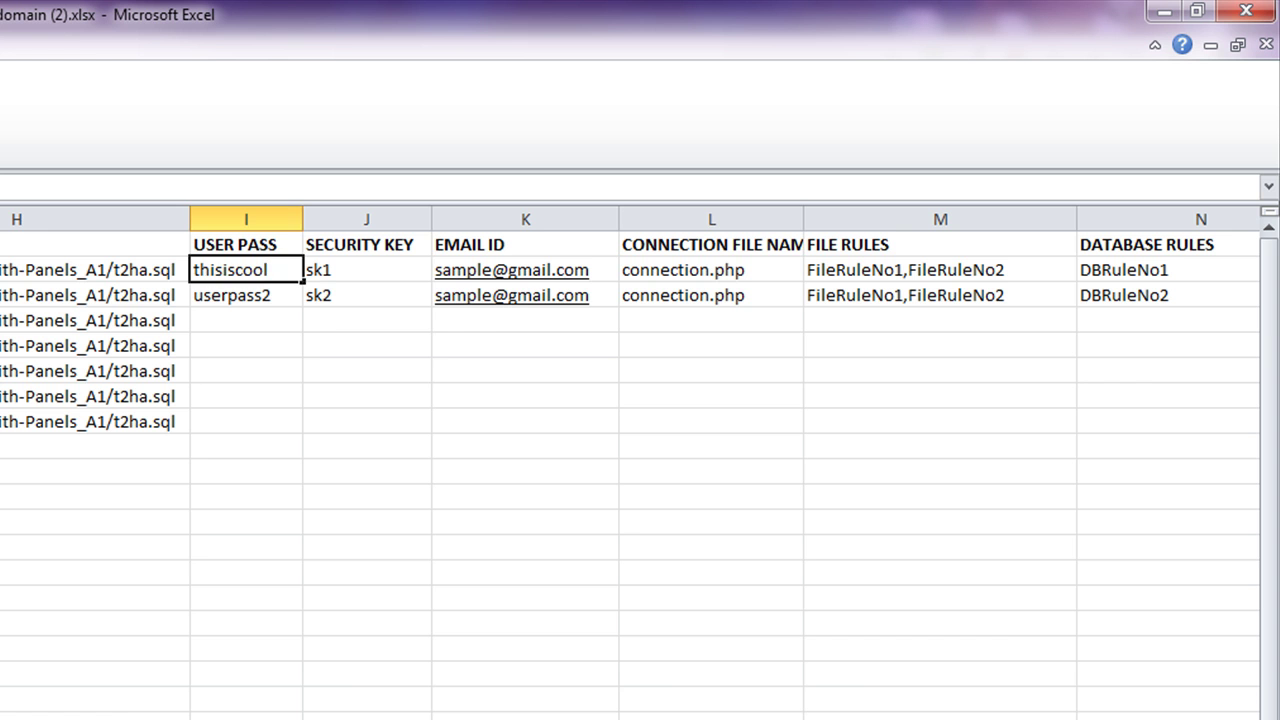
- Enter the new user password in I2 and fill it down through I8
click(95, 547)
click(265, 268)
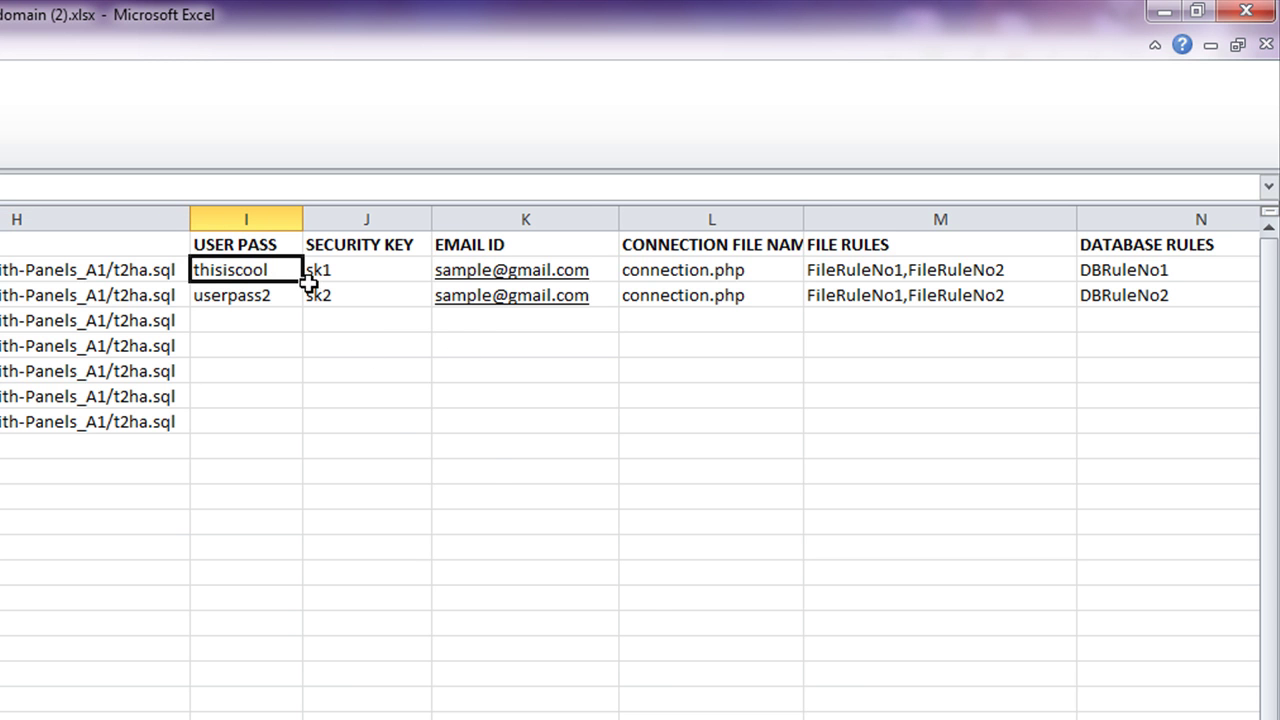
drag(309, 282, 309, 432)
click(645, 642)
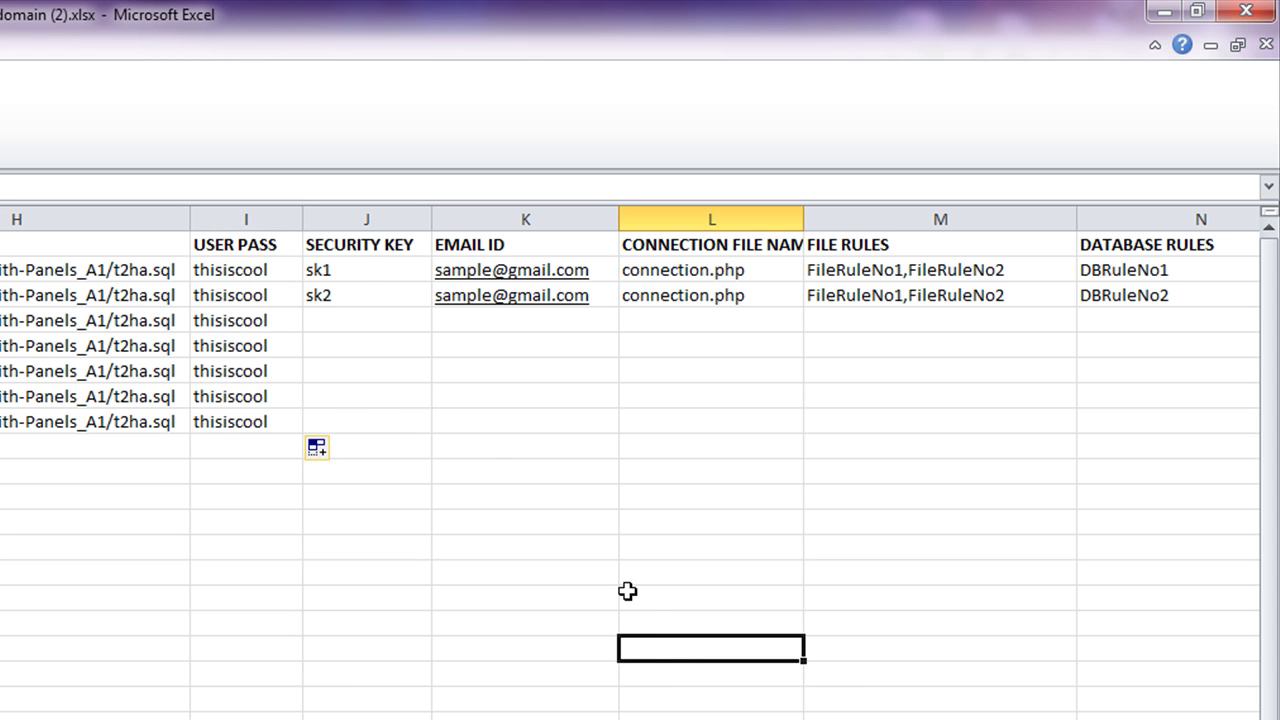
- Replace the security key in J2 with the new key and fill it down to row 8
click(366, 268)
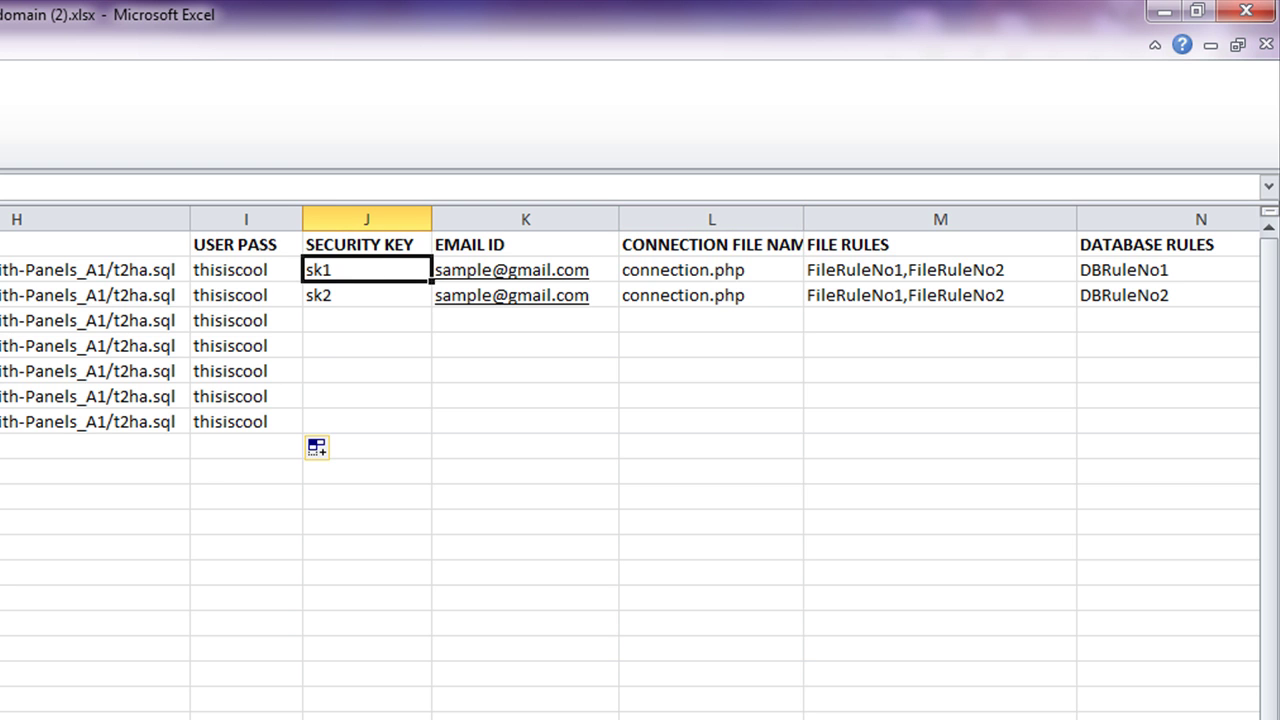
text(aaa)
key(Tab)
click(346, 270)
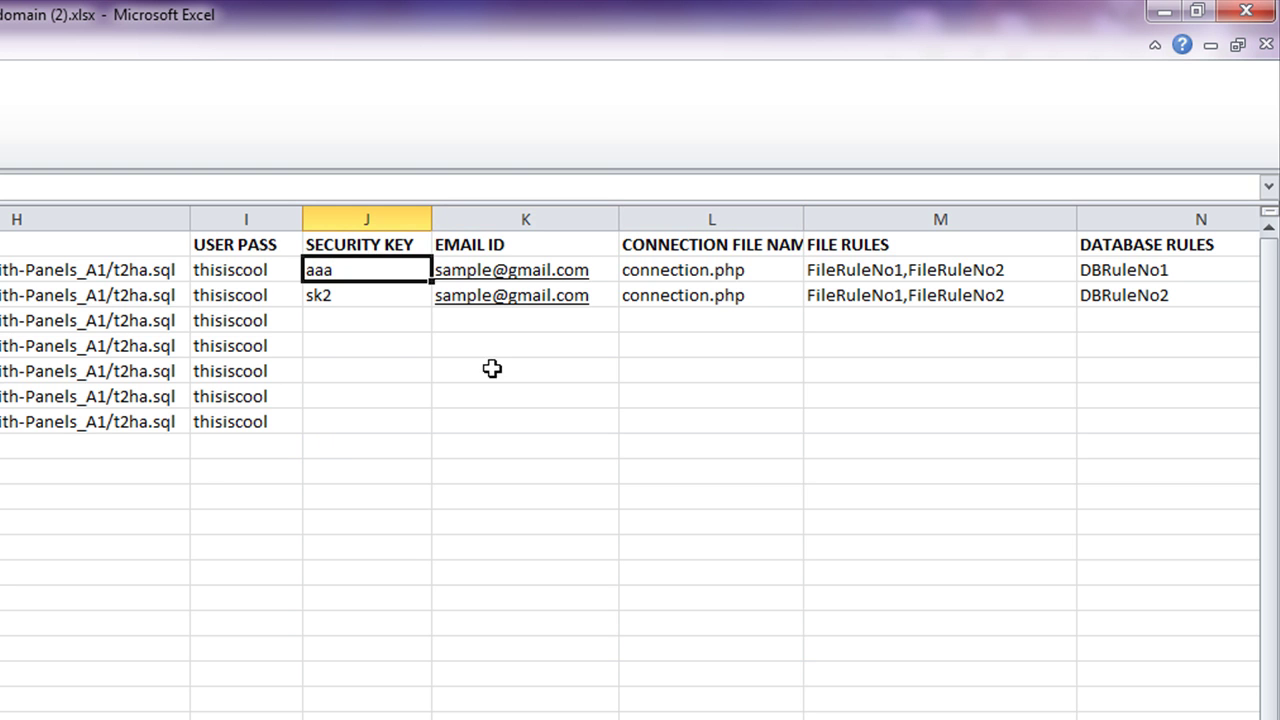
drag(430, 281, 417, 428)
click(68, 488)
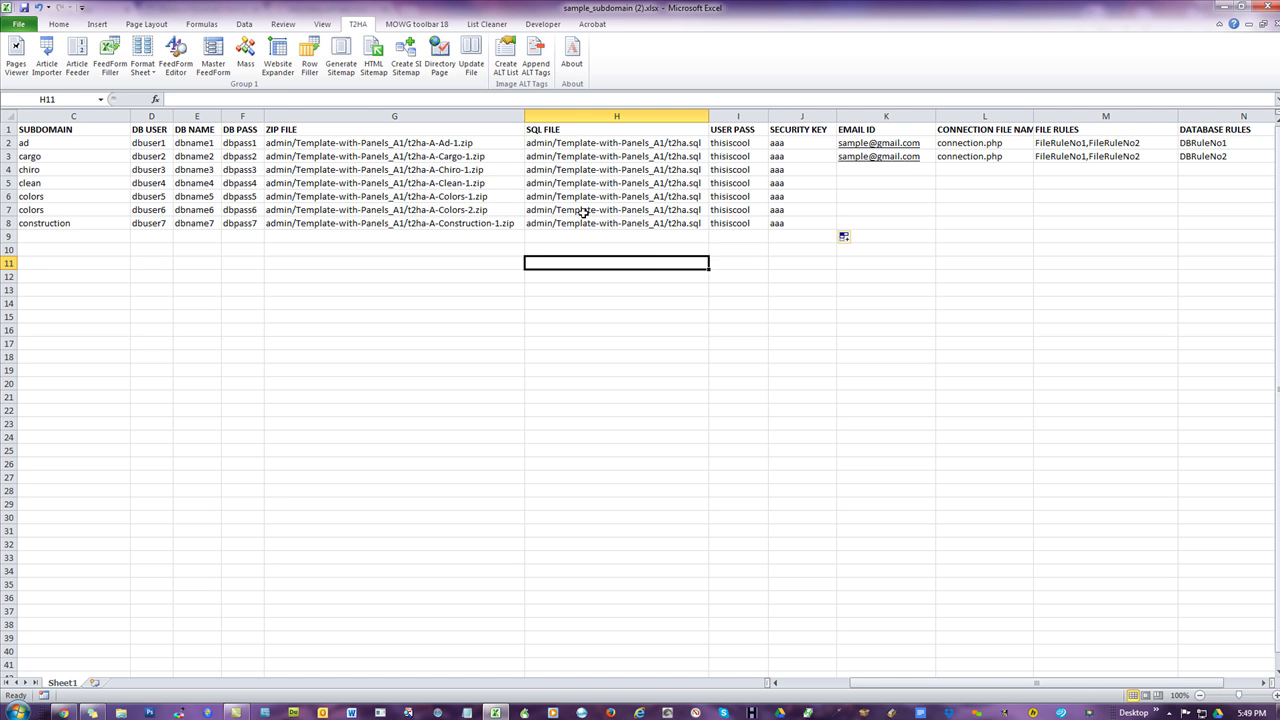
click(455, 145)
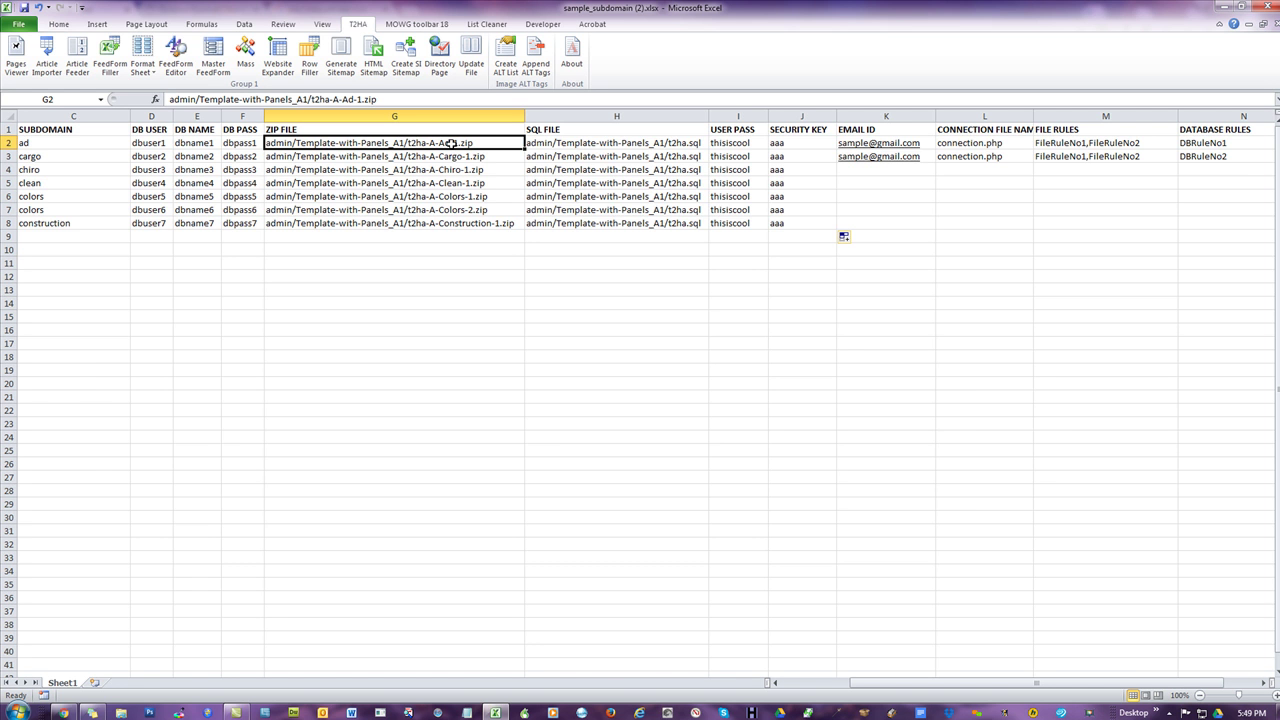
click(452, 170)
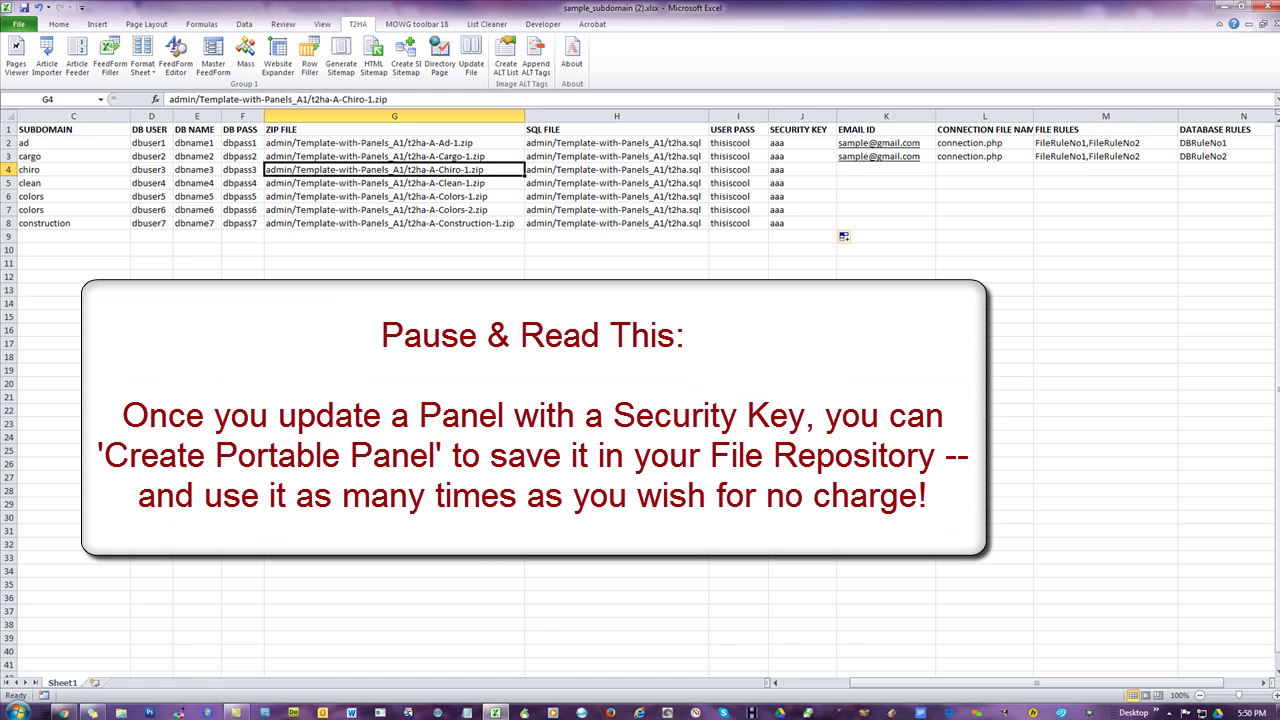
click(471, 211)
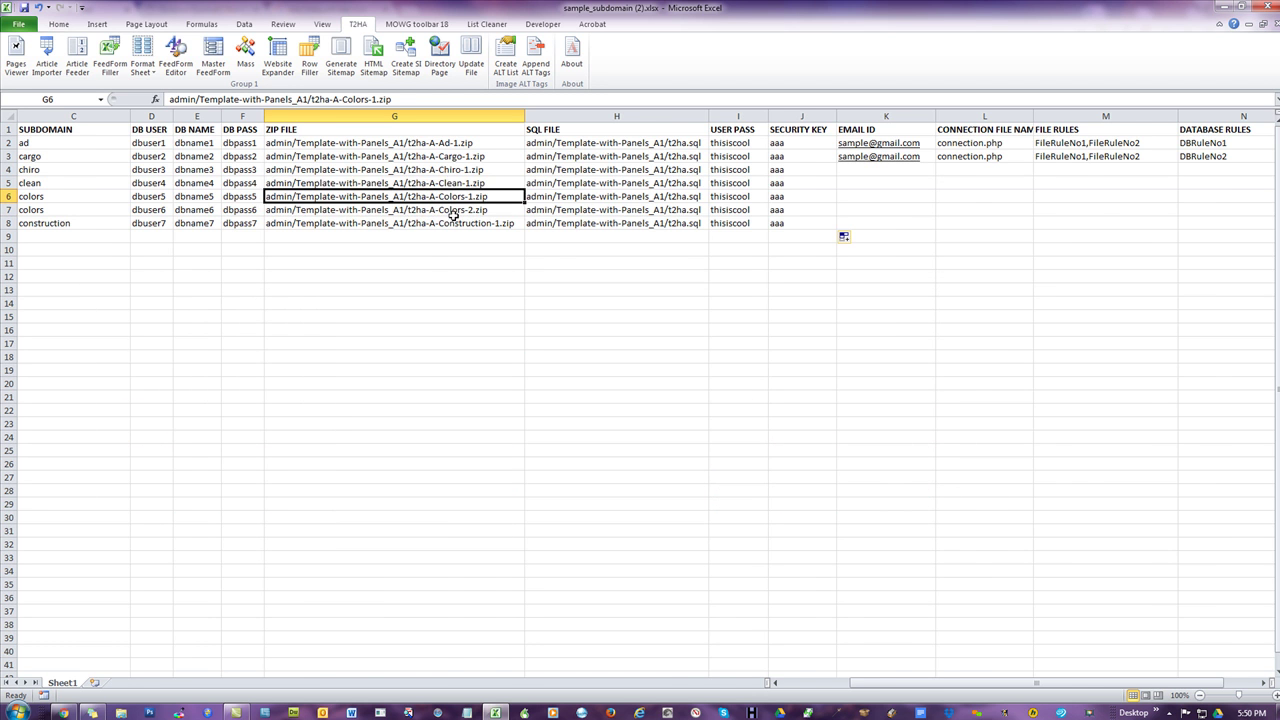
drag(930, 684, 862, 684)
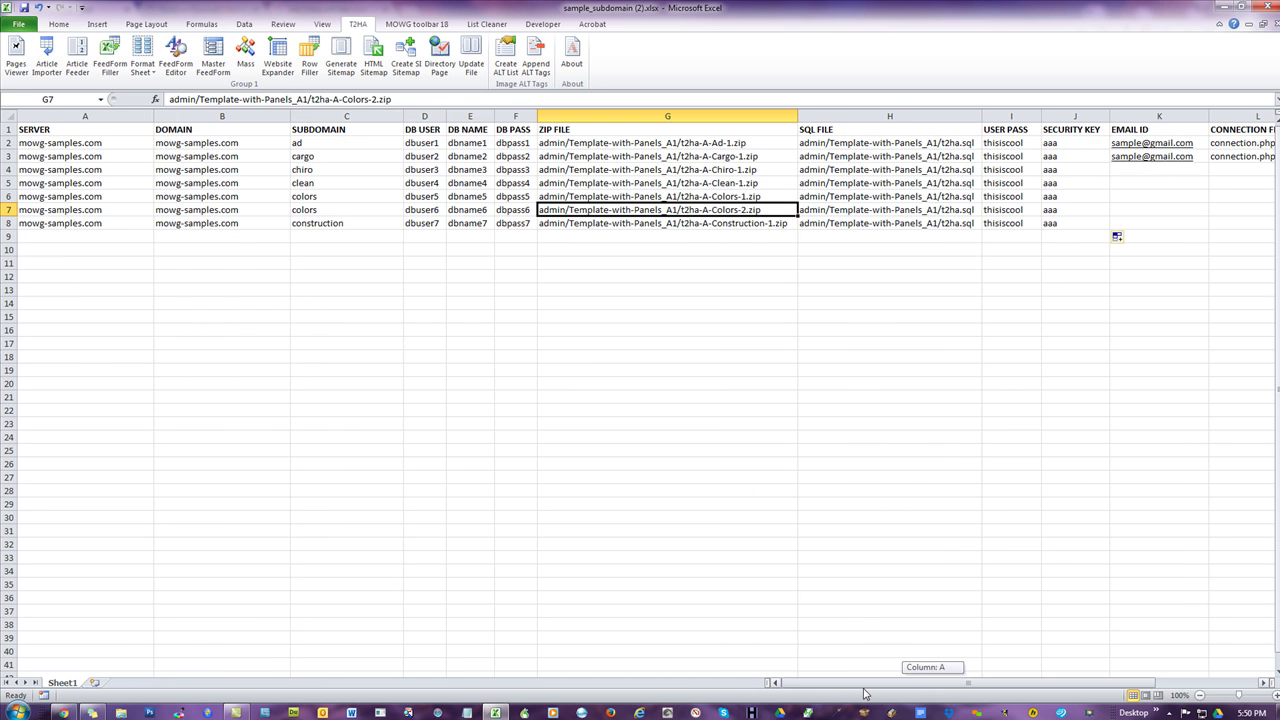
drag(340, 143, 326, 209)
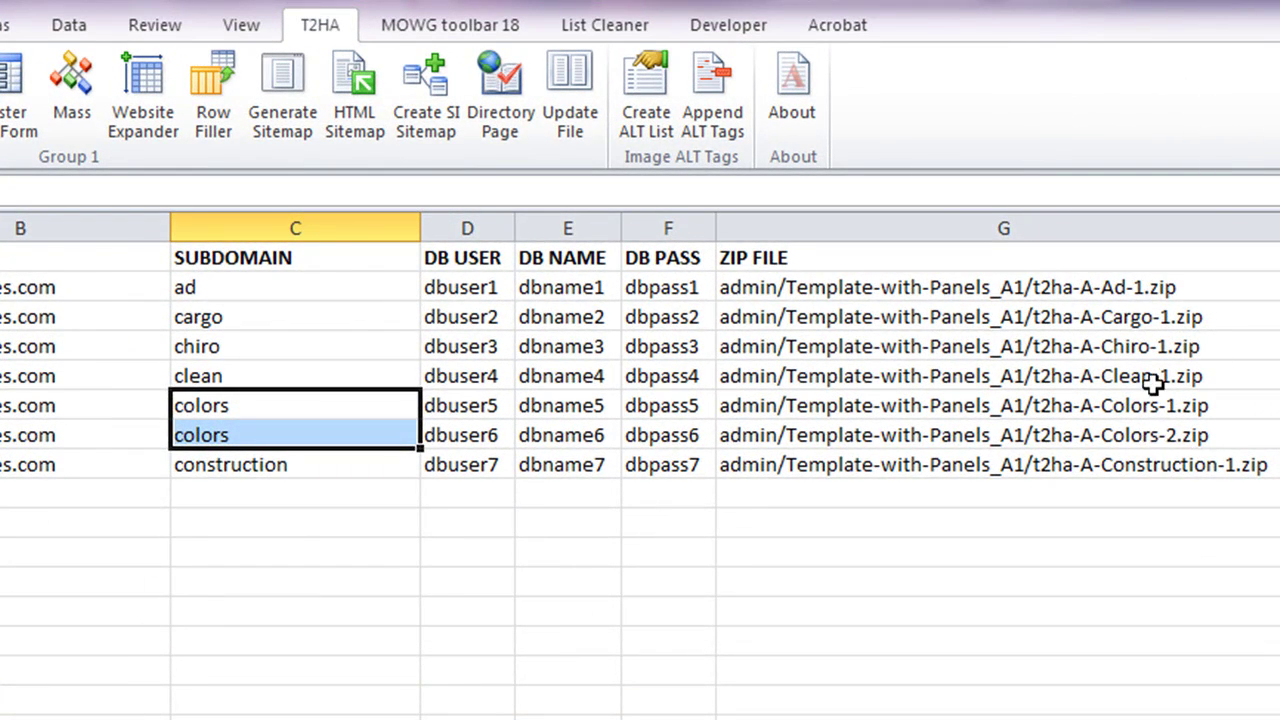
- Change the second colors subdomain in C7 to colors2
double_click(246, 437)
text(2)
click(1254, 703)
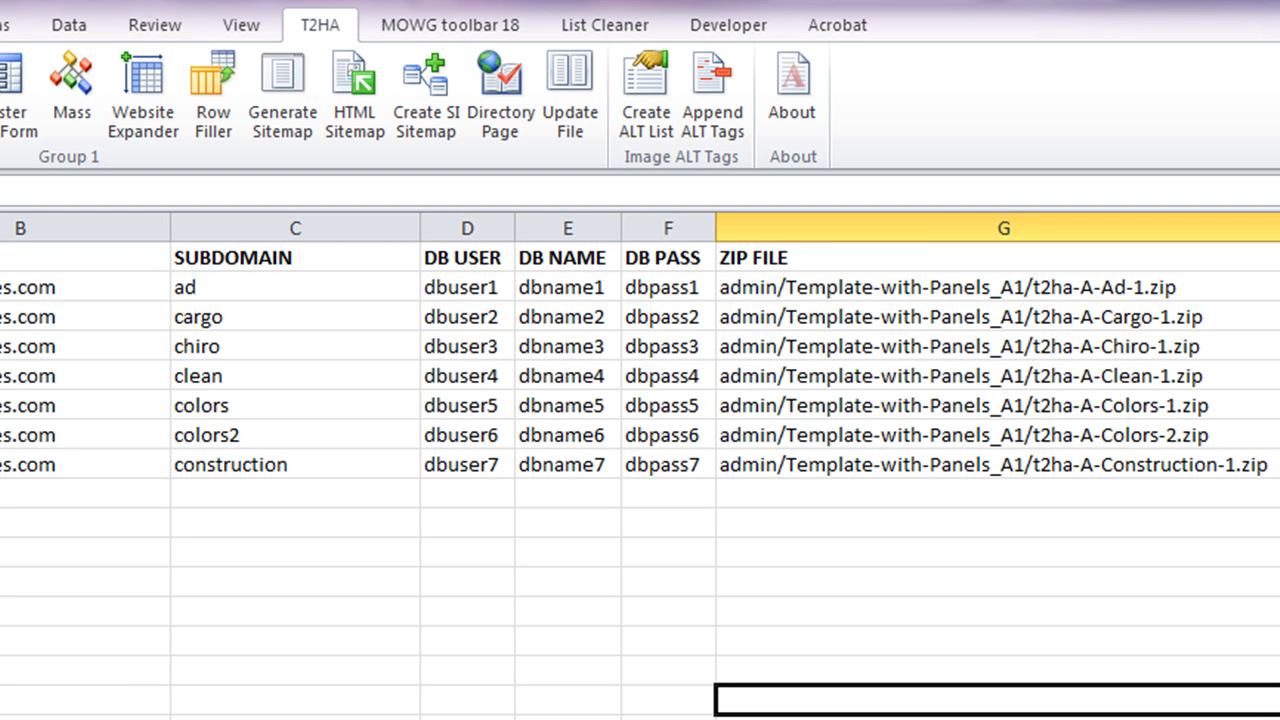
scroll(640, 400, right, 3)
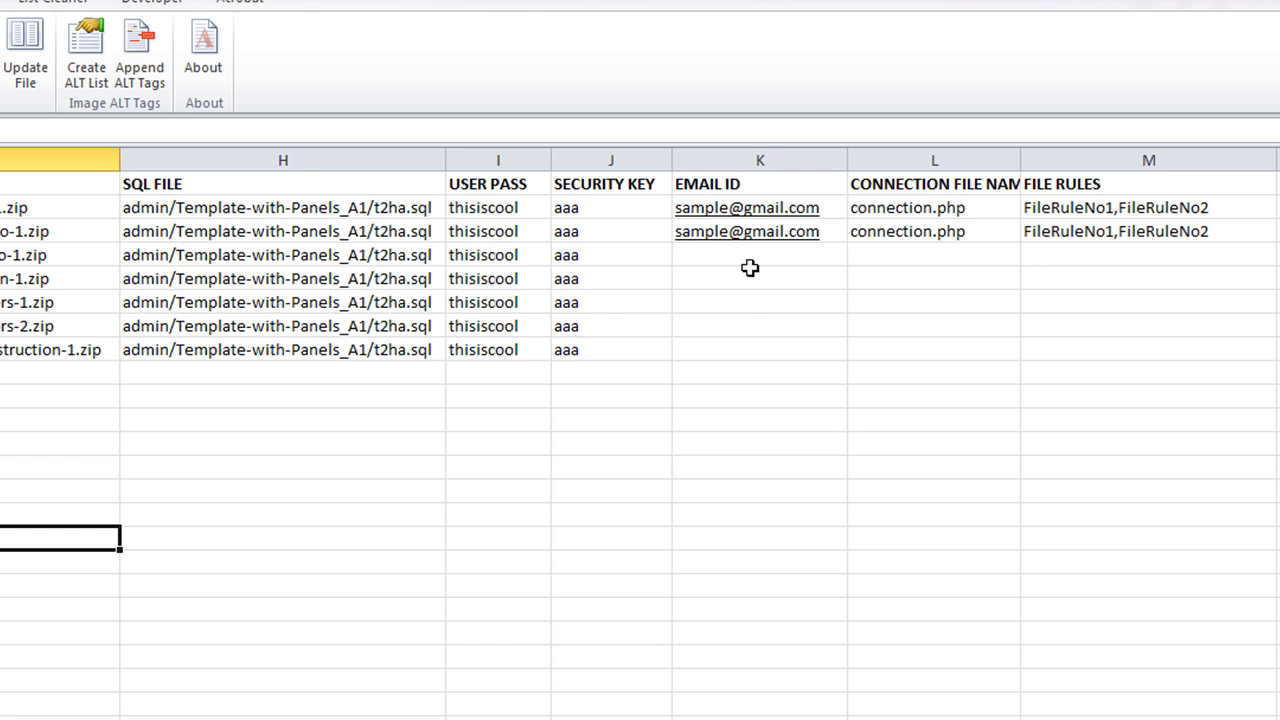
- Remove the hyperlinks from the EMAIL ID cells K2:K8
drag(754, 448, 737, 209)
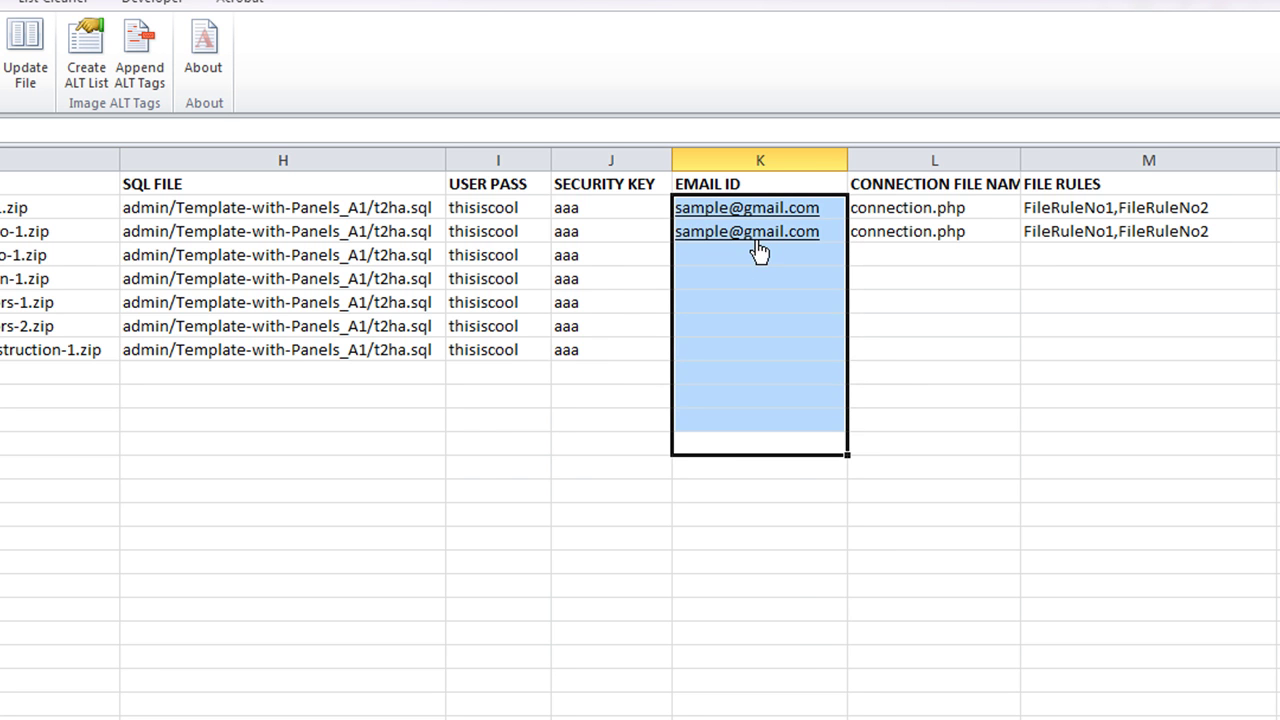
right_click(765, 244)
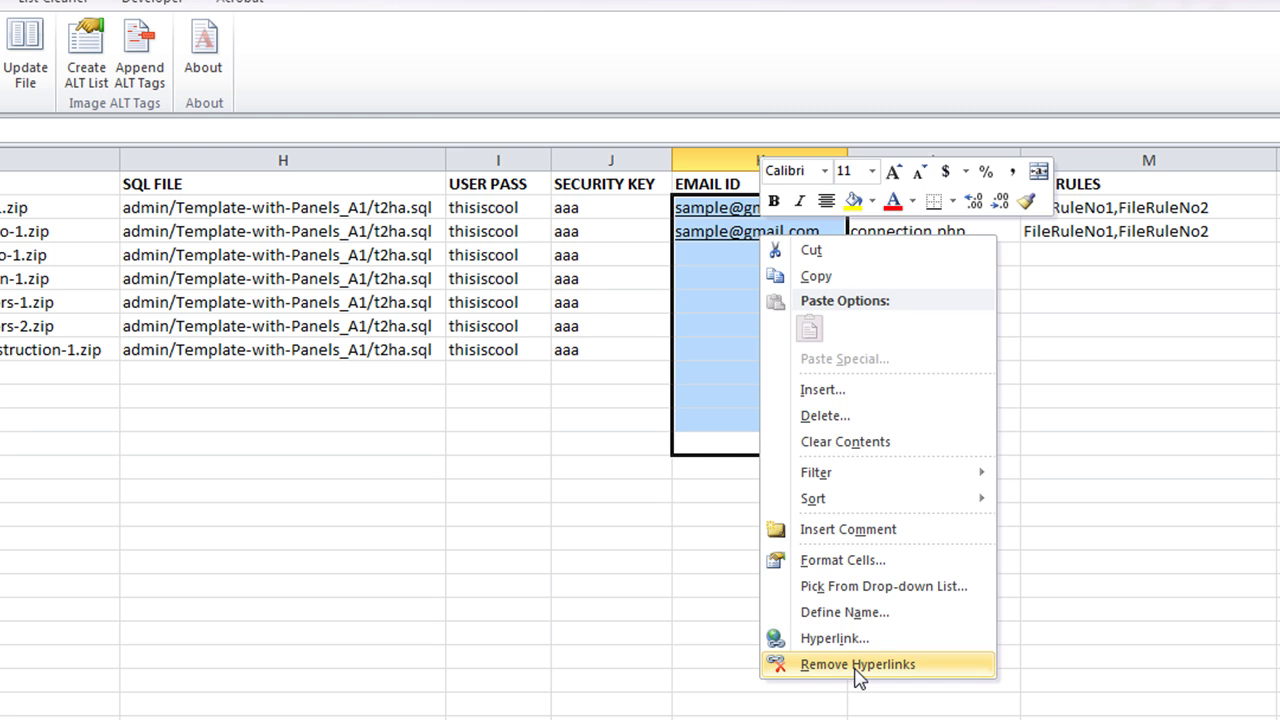
click(857, 664)
click(780, 512)
- Enter the support e-mail in K2, widen its column, and fill it down every site row
click(745, 214)
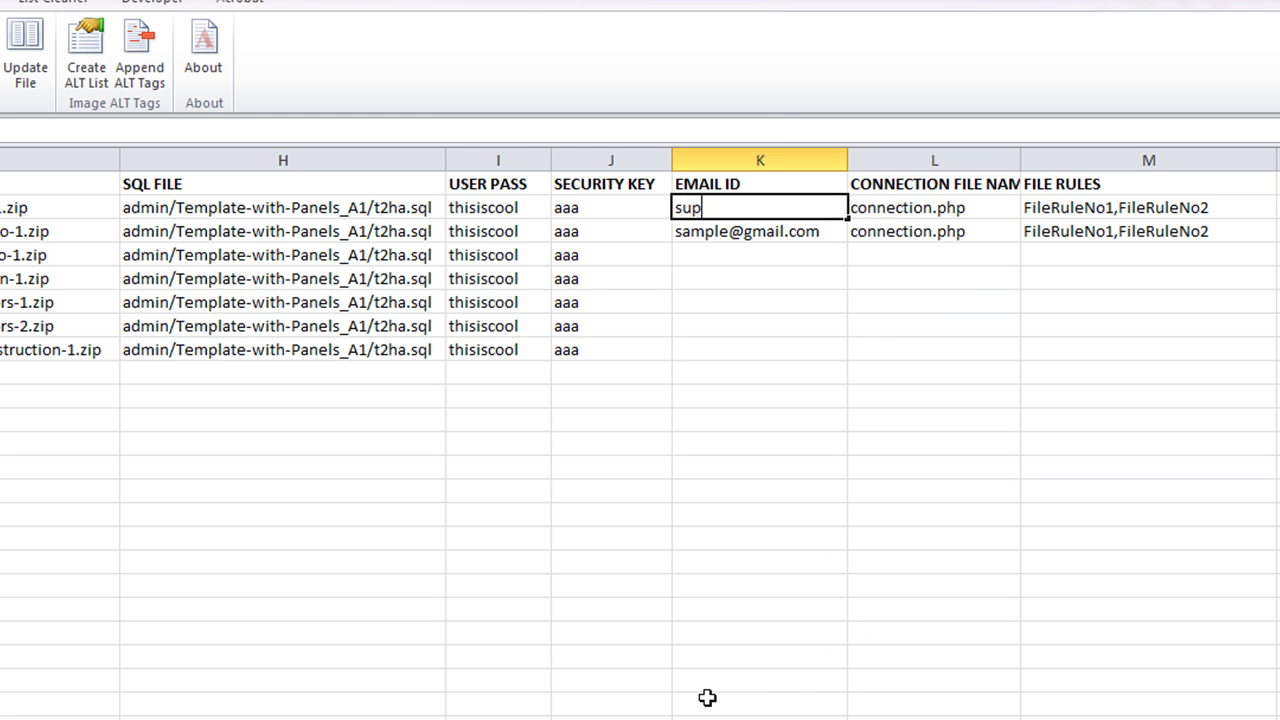
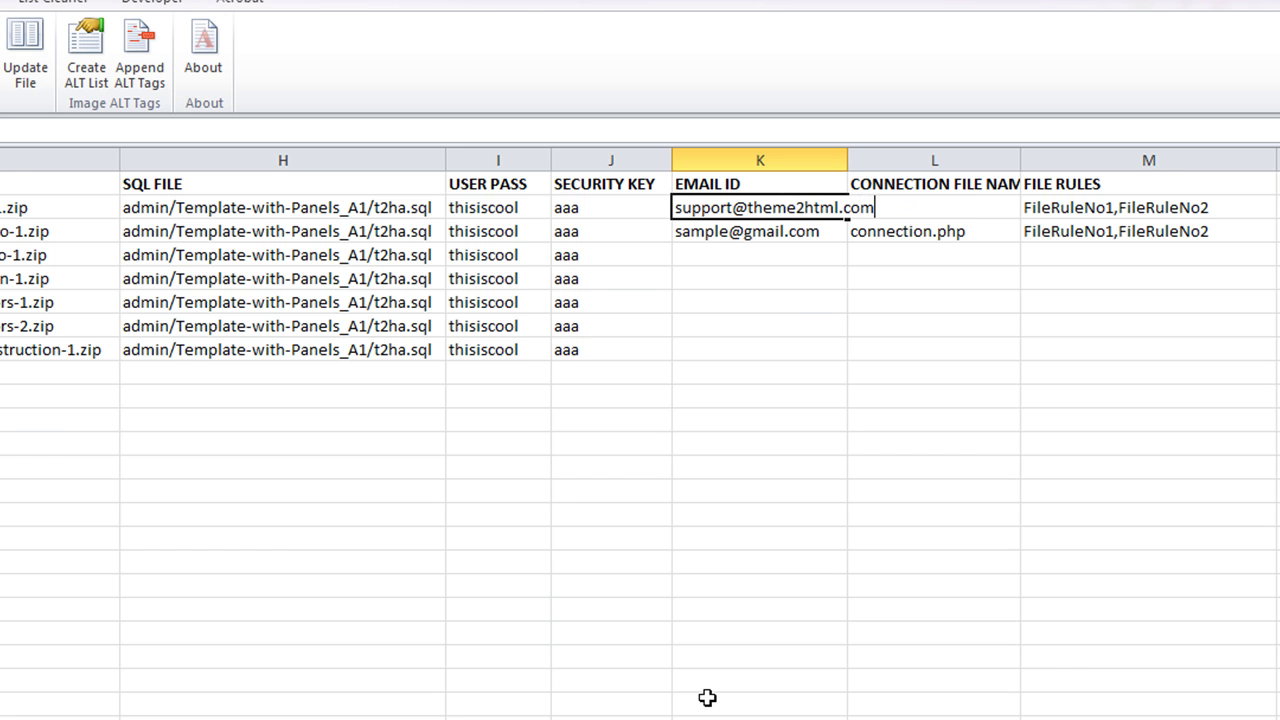
click(491, 491)
drag(855, 160, 884, 160)
click(866, 208)
drag(886, 219, 872, 364)
click(444, 512)
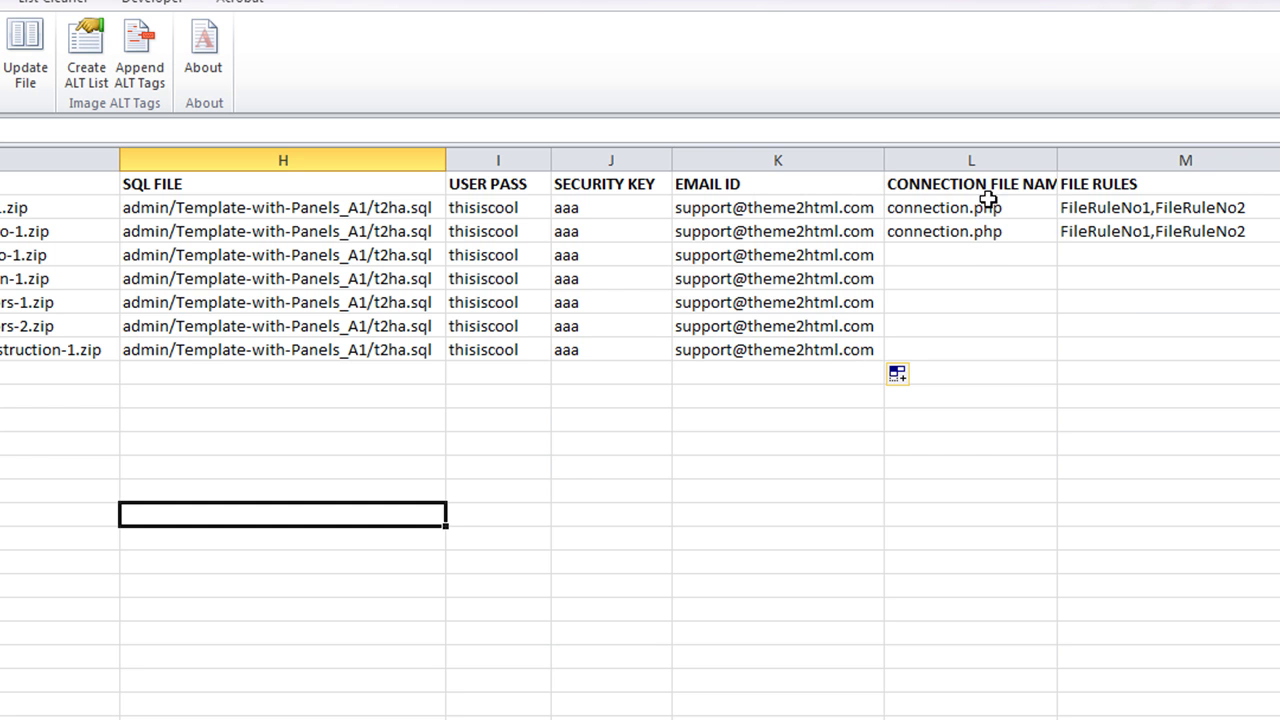
- Fill connection.php down the CONNECTION FILE NAME column and auto-fit its width
drag(986, 210, 1048, 362)
click(398, 557)
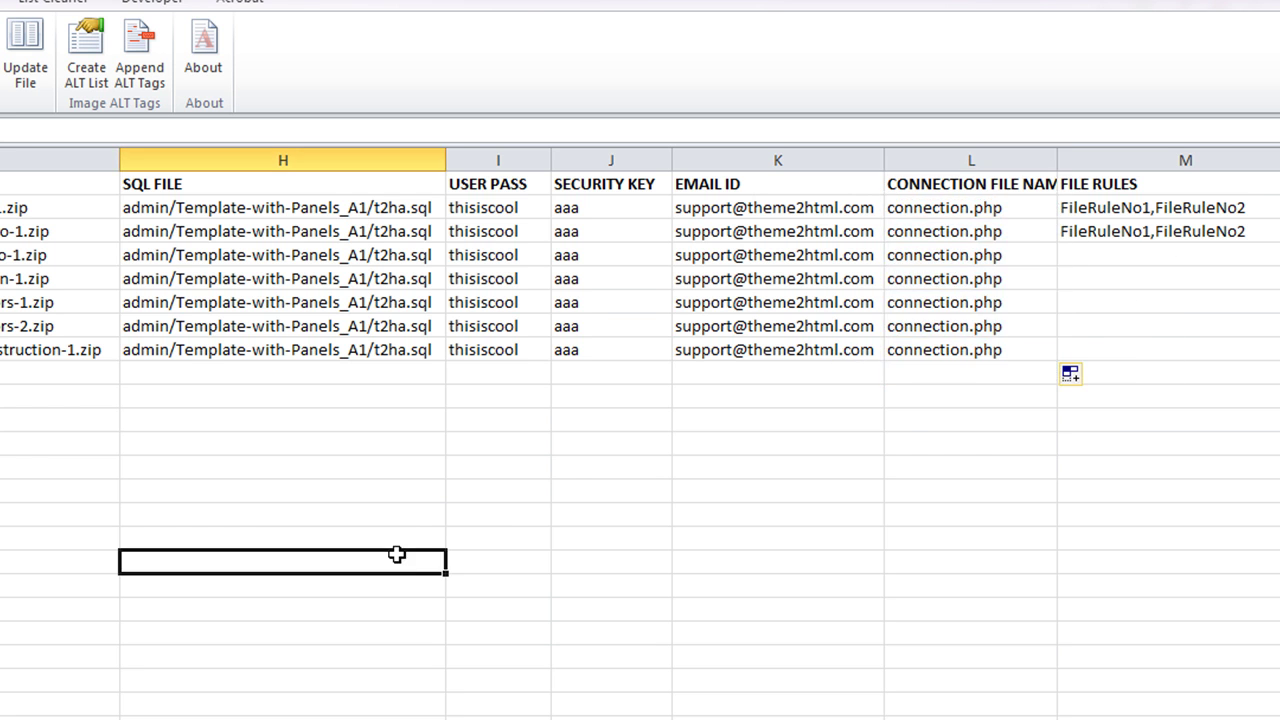
drag(1190, 184, 1223, 302)
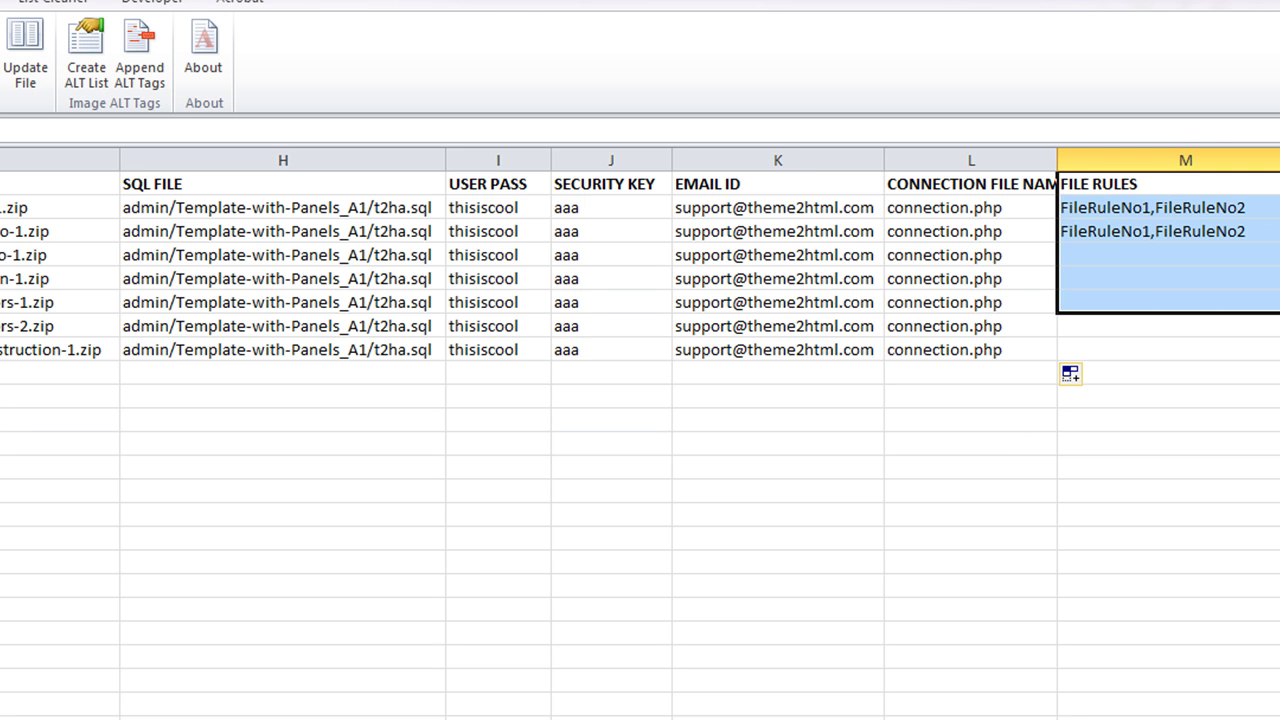
click(792, 556)
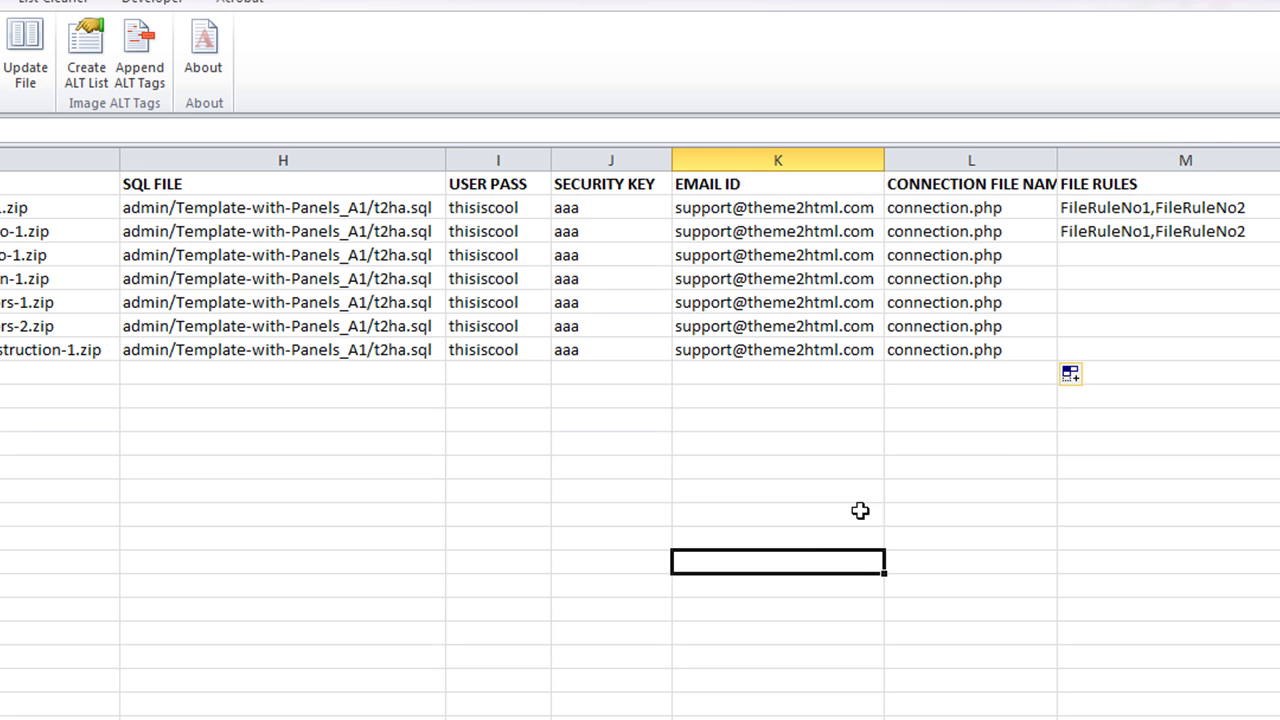
double_click(1057, 158)
click(327, 493)
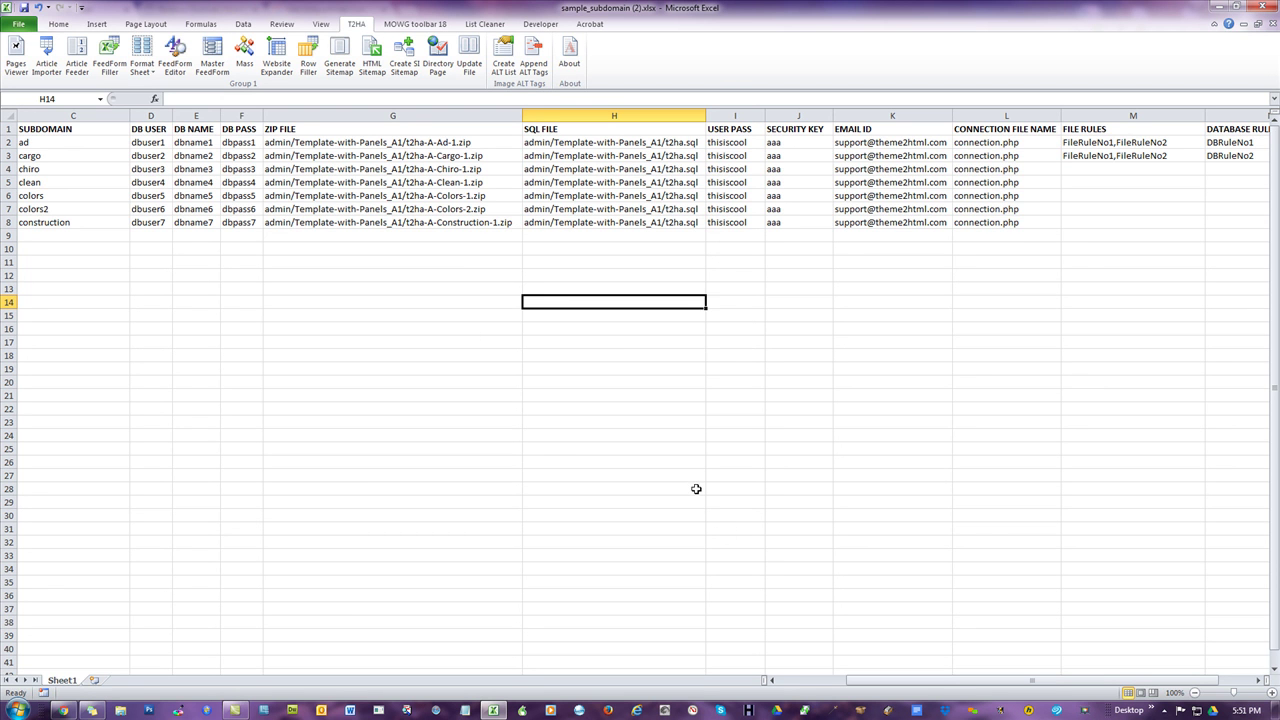
- Check the connection file entries and auto-fit every column on the sheet
click(1008, 226)
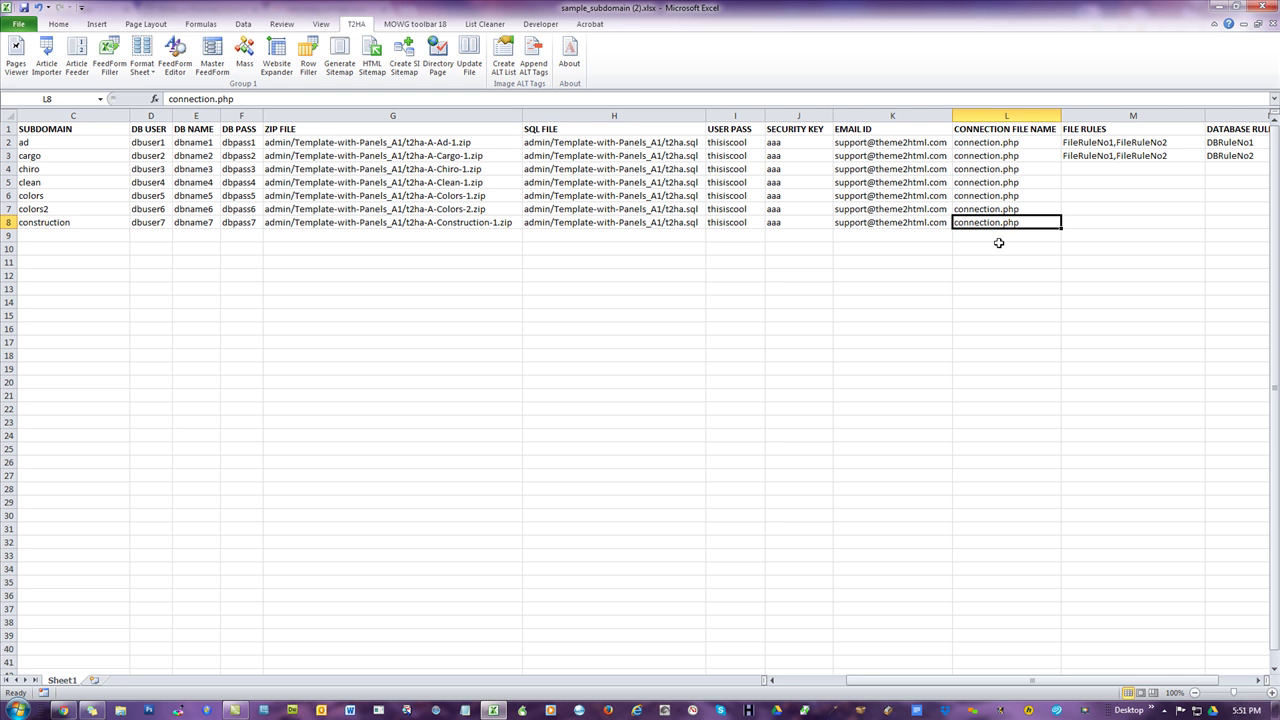
drag(988, 219, 595, 128)
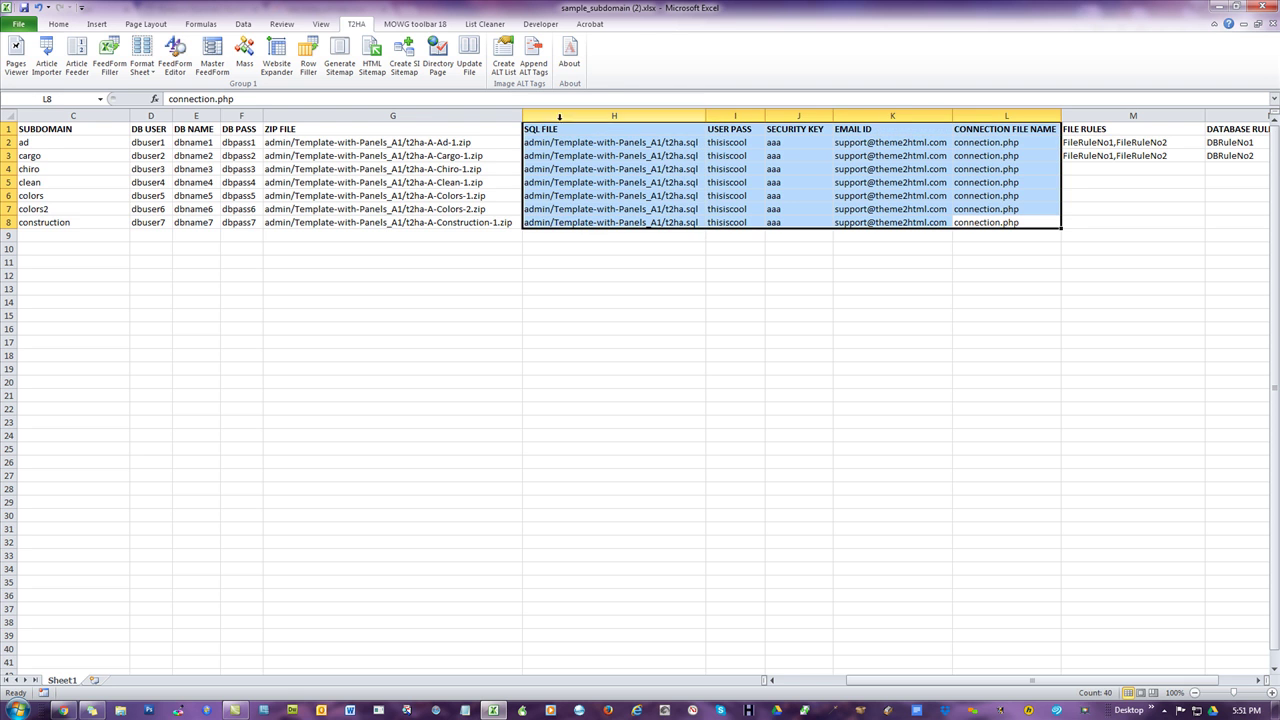
click(982, 314)
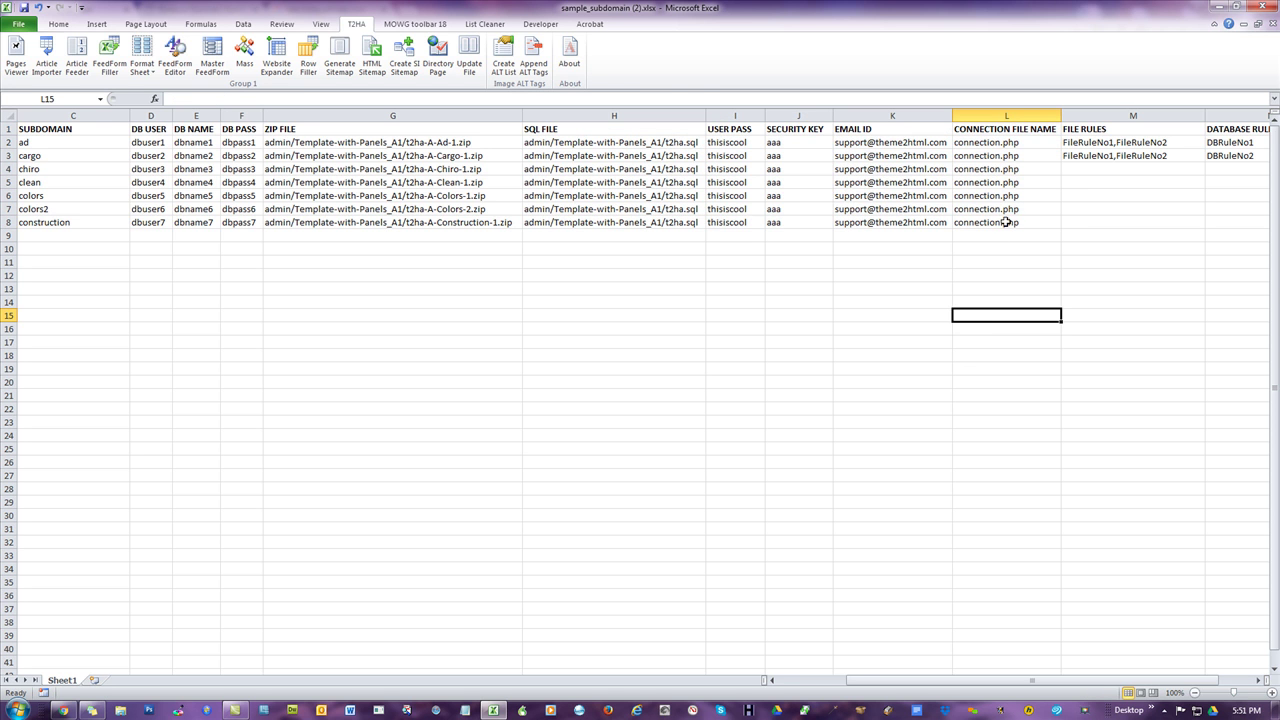
click(1018, 222)
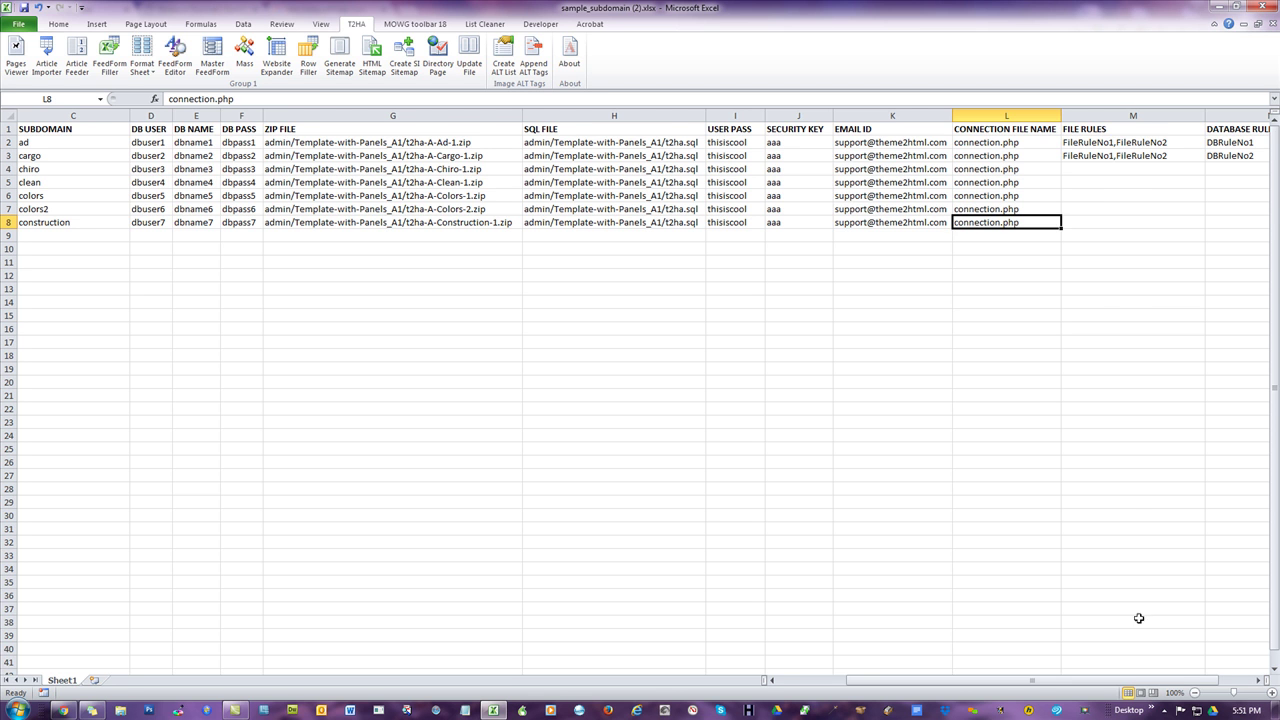
drag(1110, 681, 900, 688)
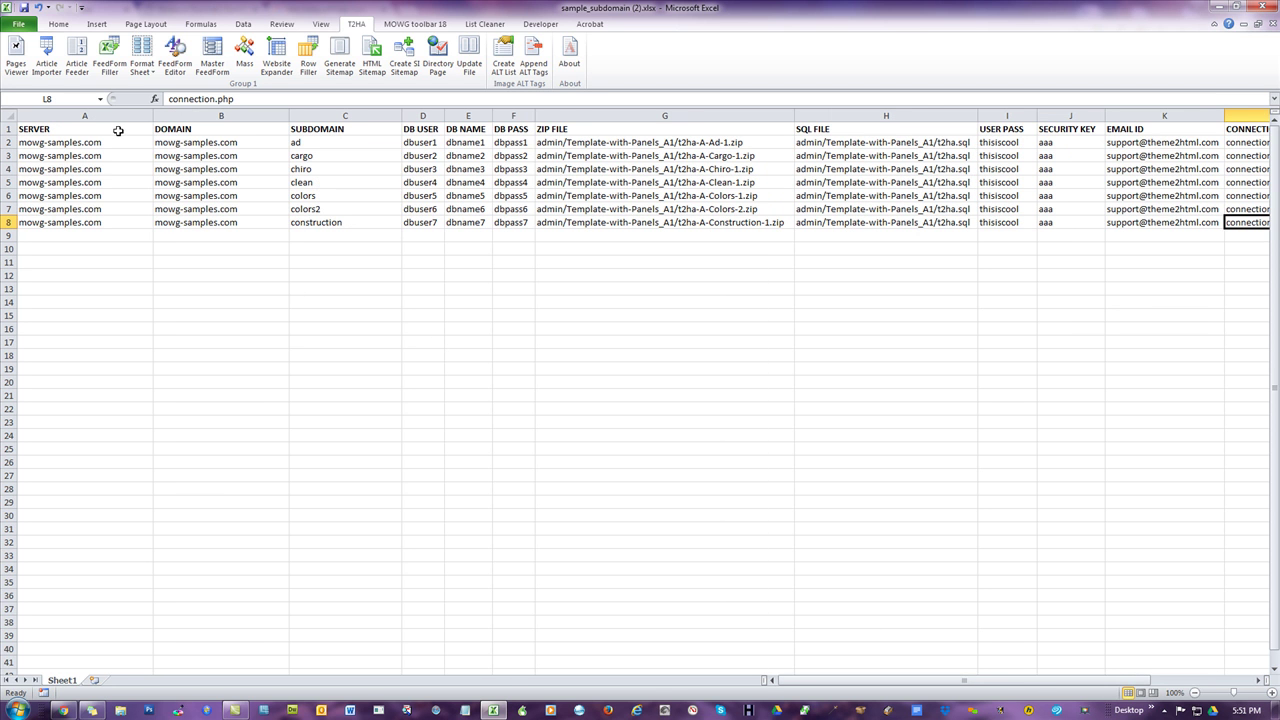
key(ctrl+a)
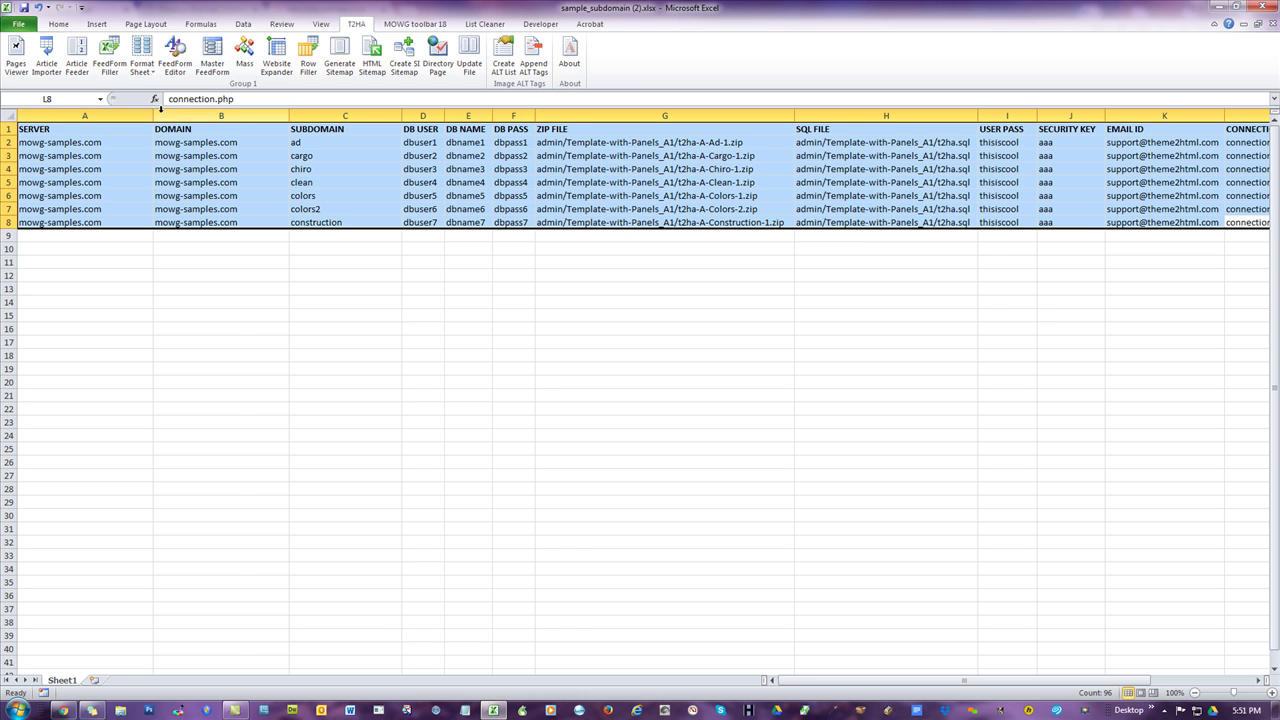
drag(153, 116, 106, 116)
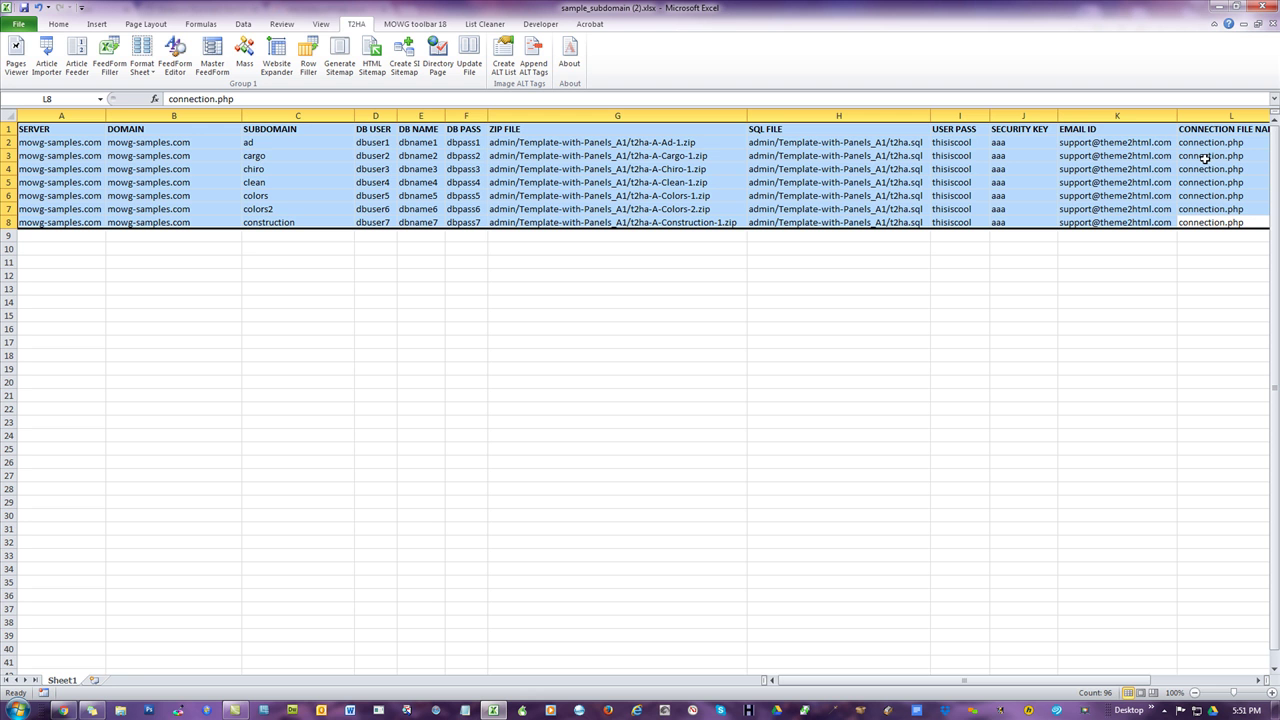
click(6, 116)
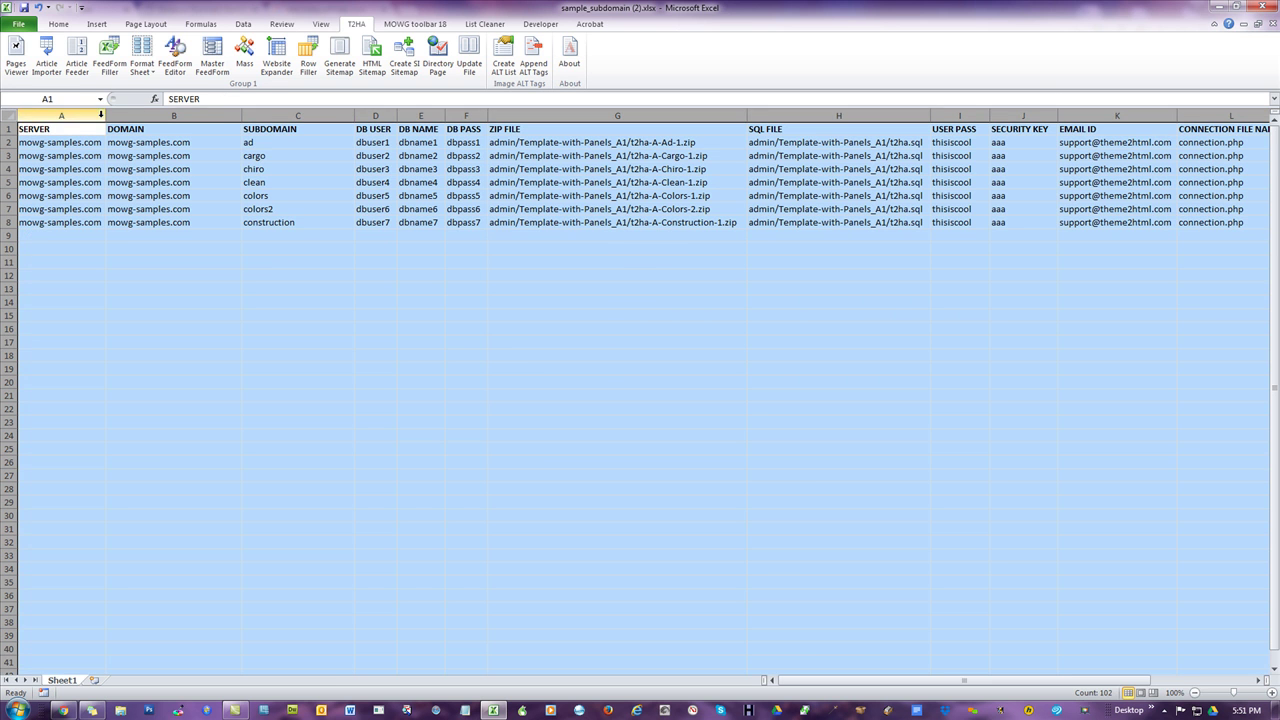
double_click(104, 116)
click(580, 341)
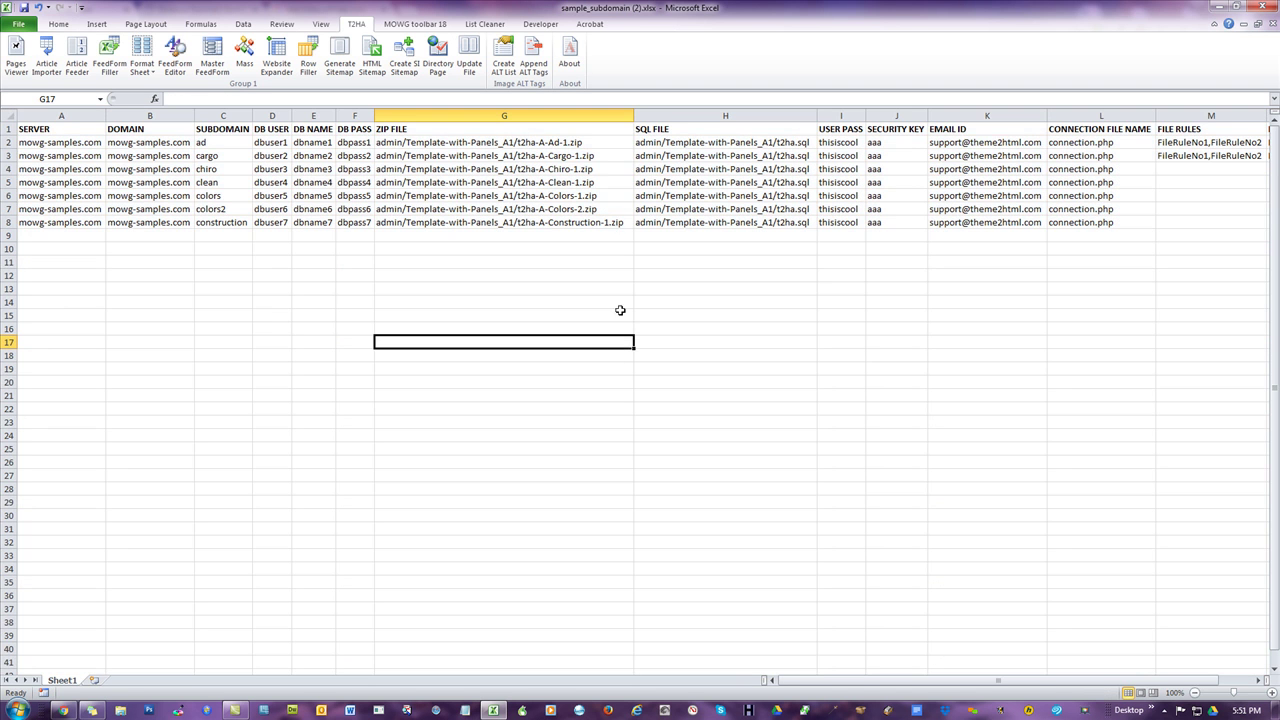
- Copy the data range A1:L8 and switch to the Soft Installer Tool in Chrome
drag(66, 129, 1063, 226)
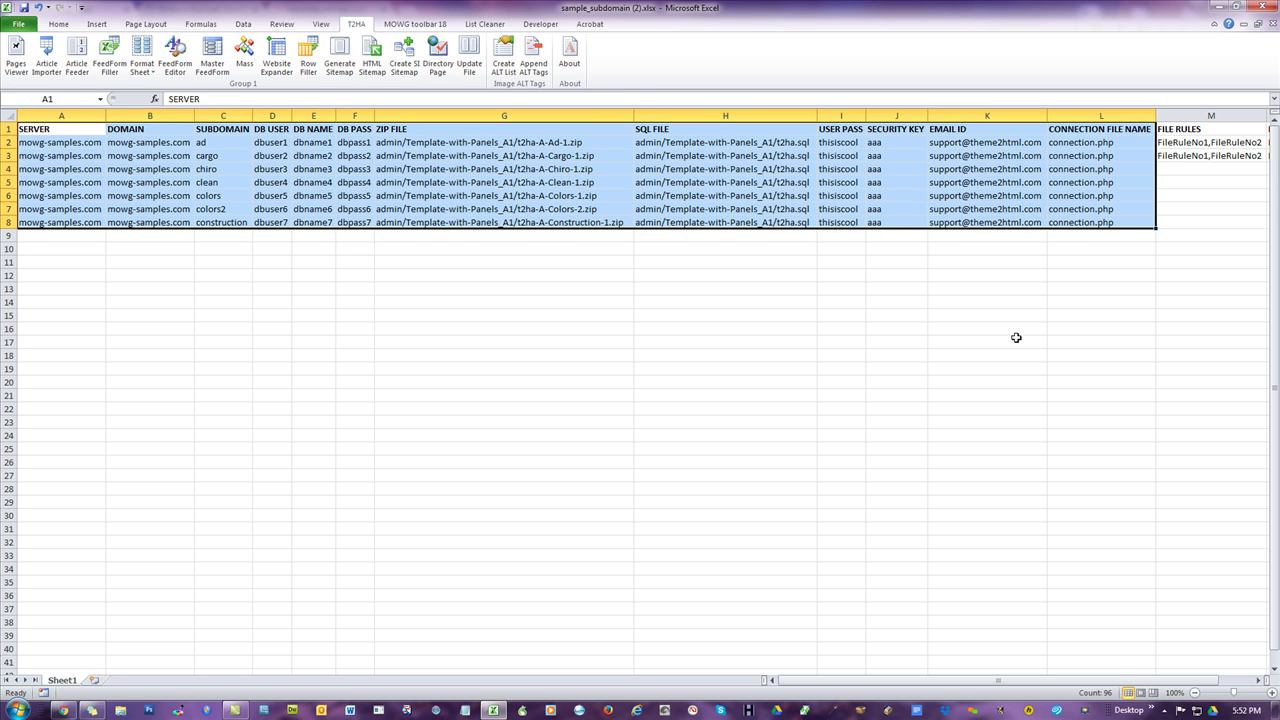
right_click(590, 151)
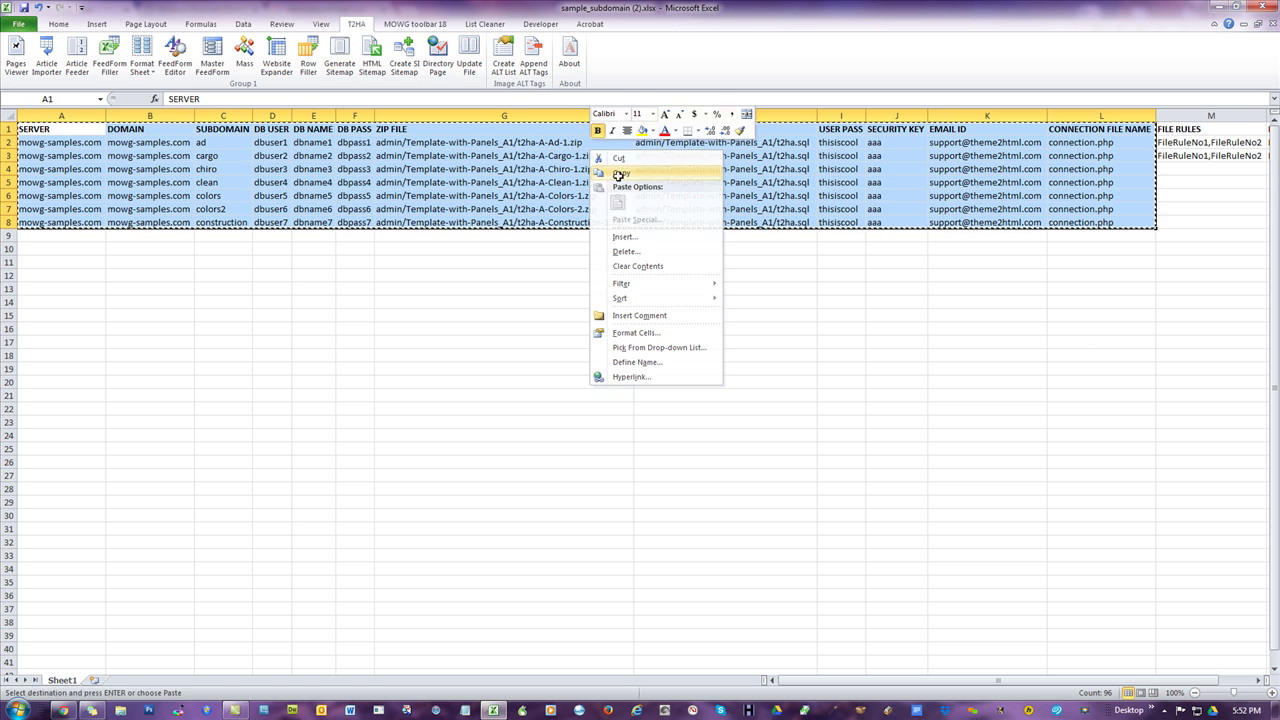
click(621, 173)
click(63, 710)
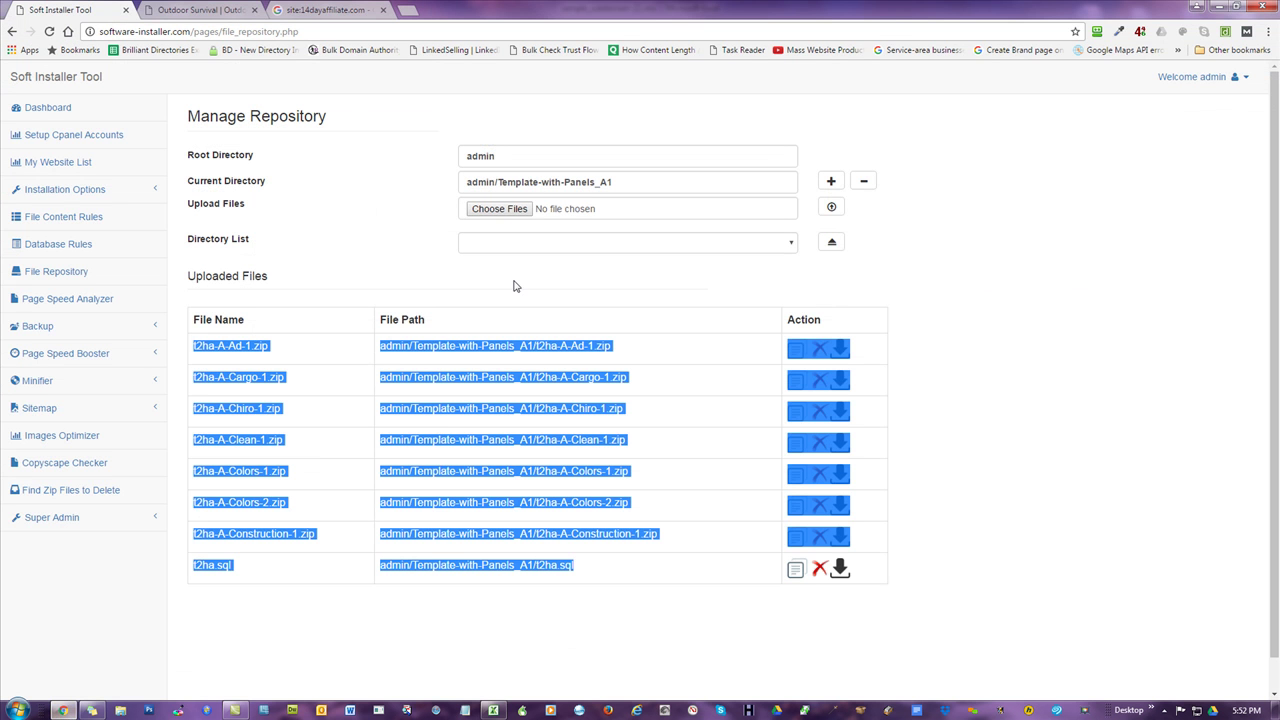
click(60, 190)
- Paste the copied rows as plain text into the Batch Installation box and process the data
click(77, 245)
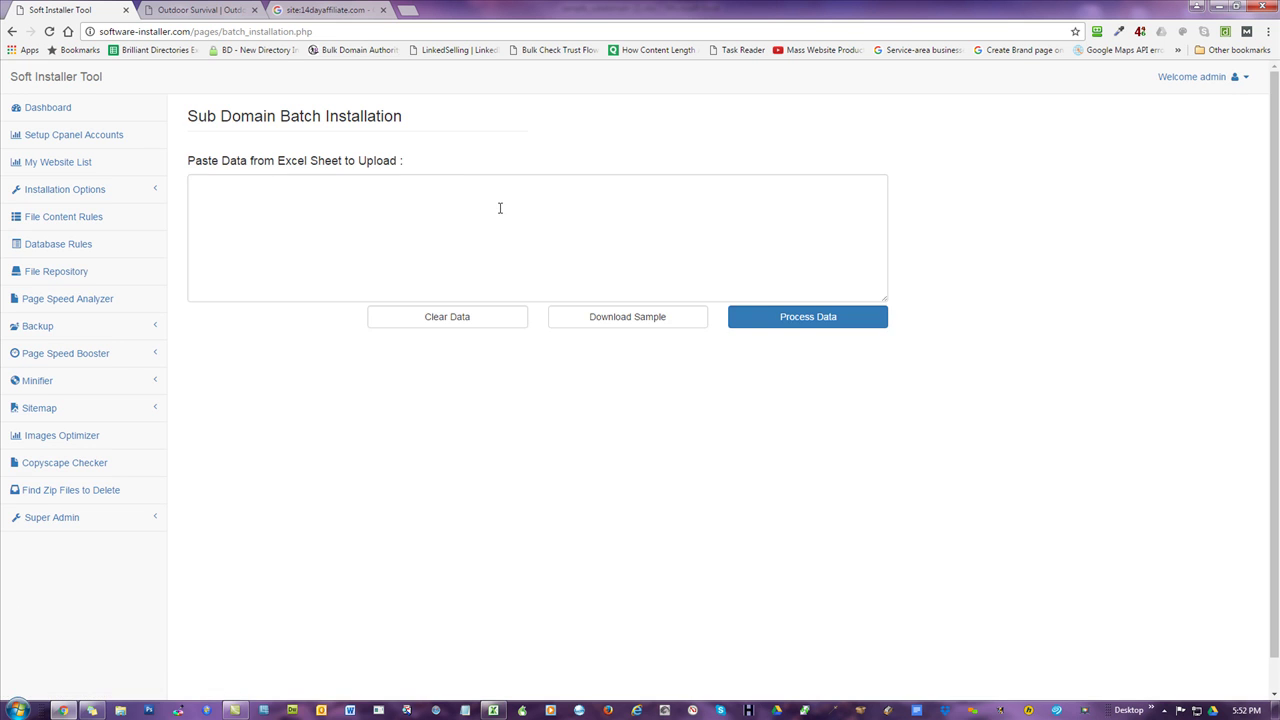
click(500, 207)
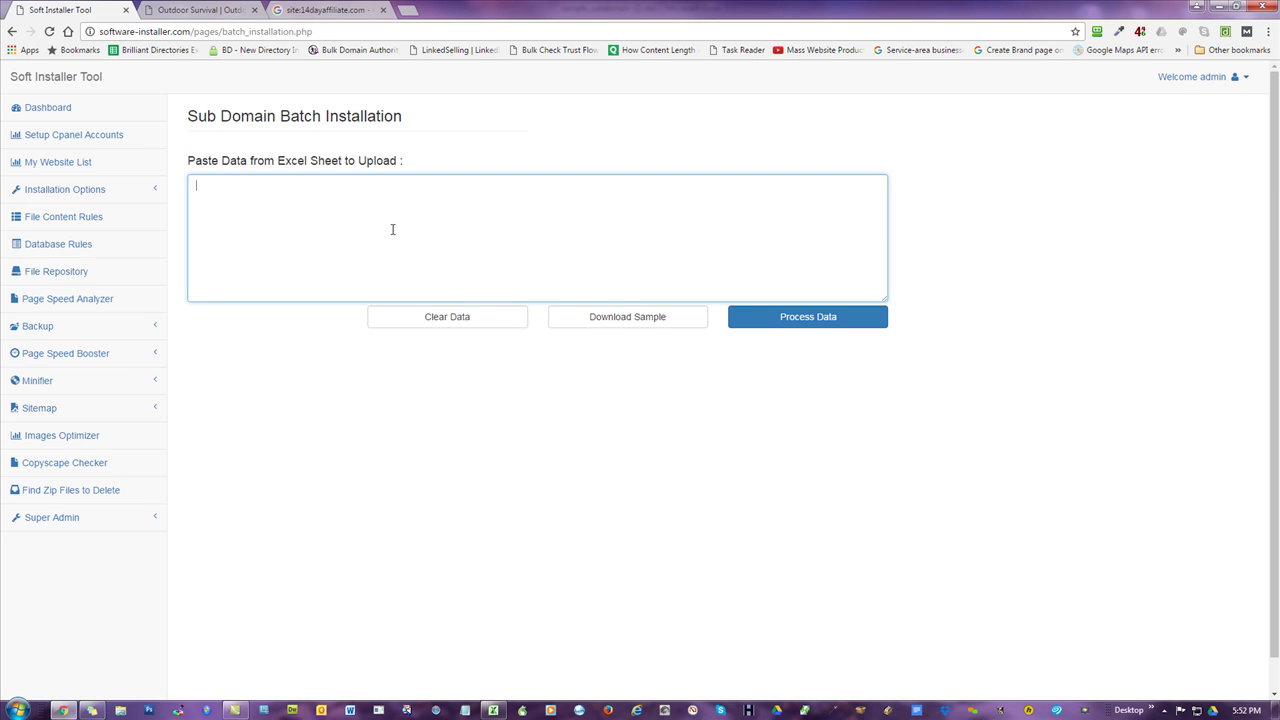
right_click(467, 204)
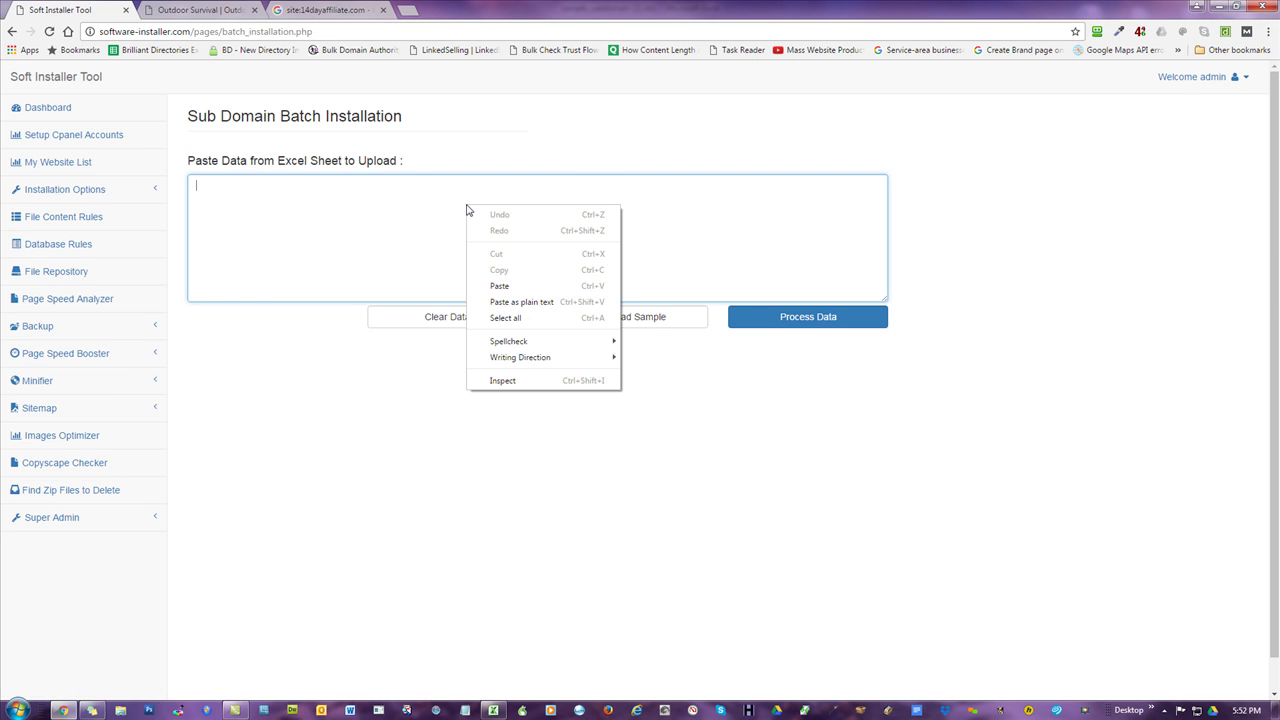
click(520, 302)
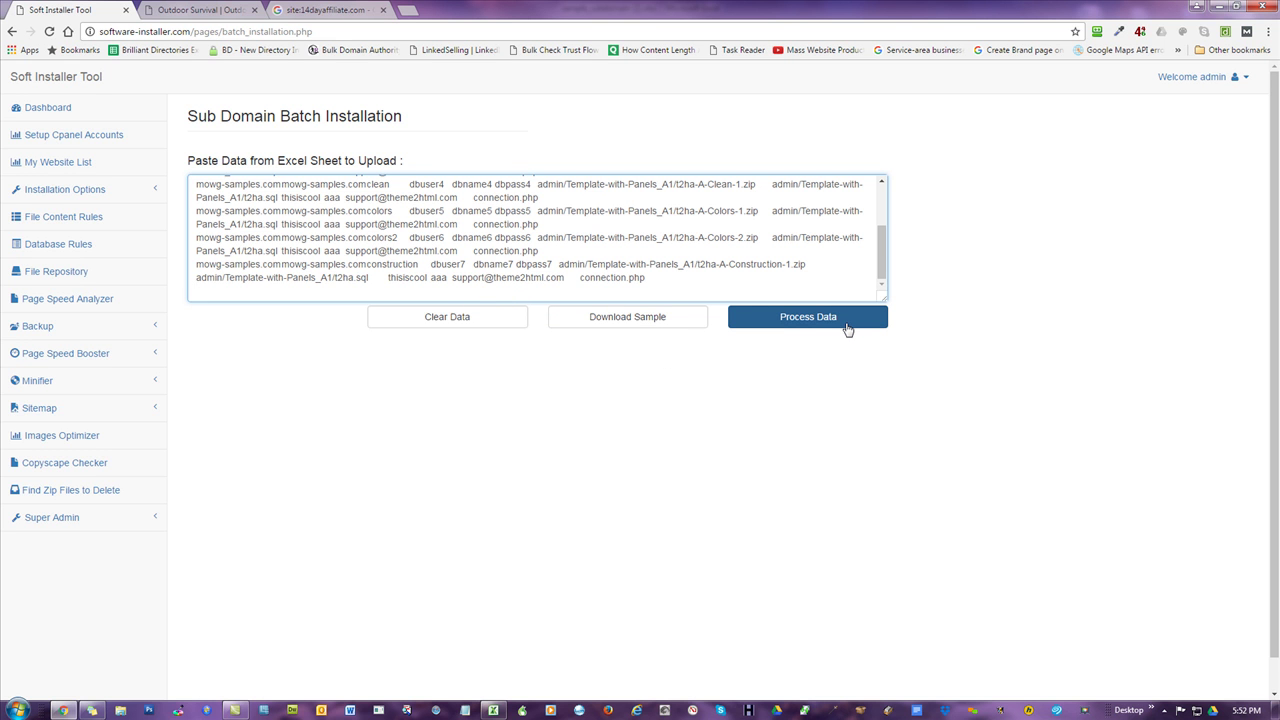
click(846, 328)
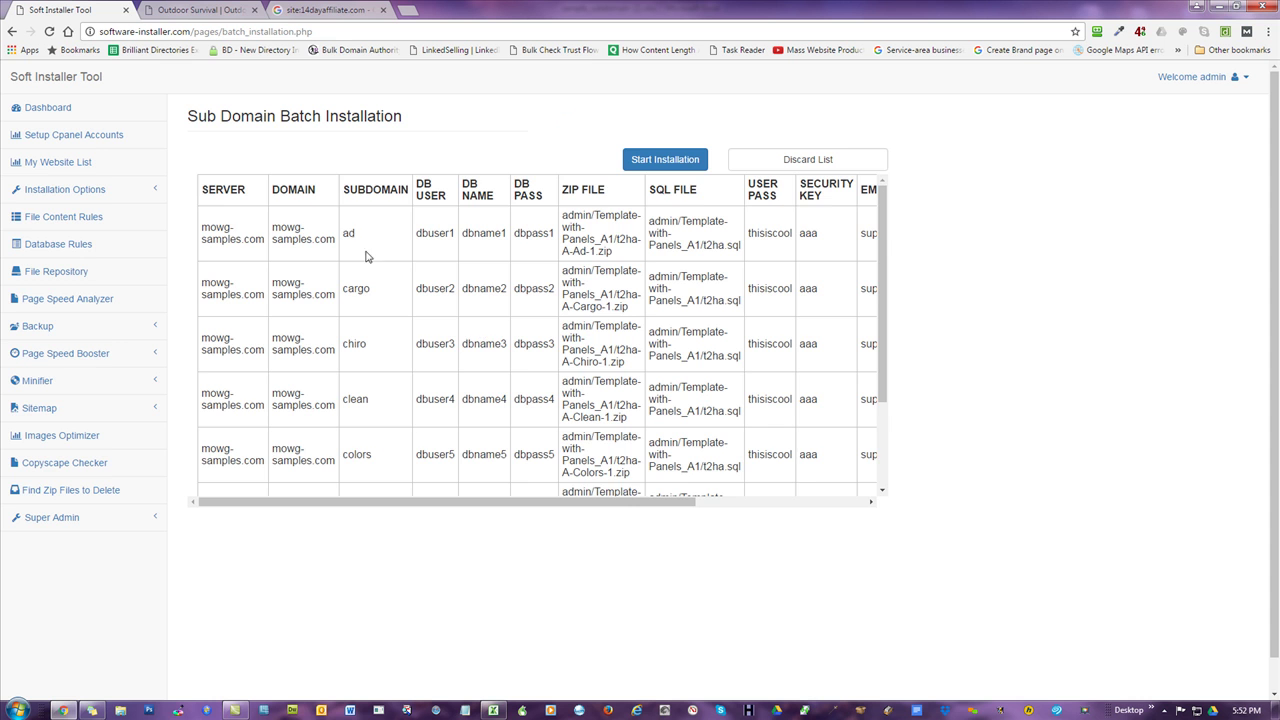
- Scroll the batch table both ways to confirm every row's Result reads verified
scroll(418, 352, down, 2)
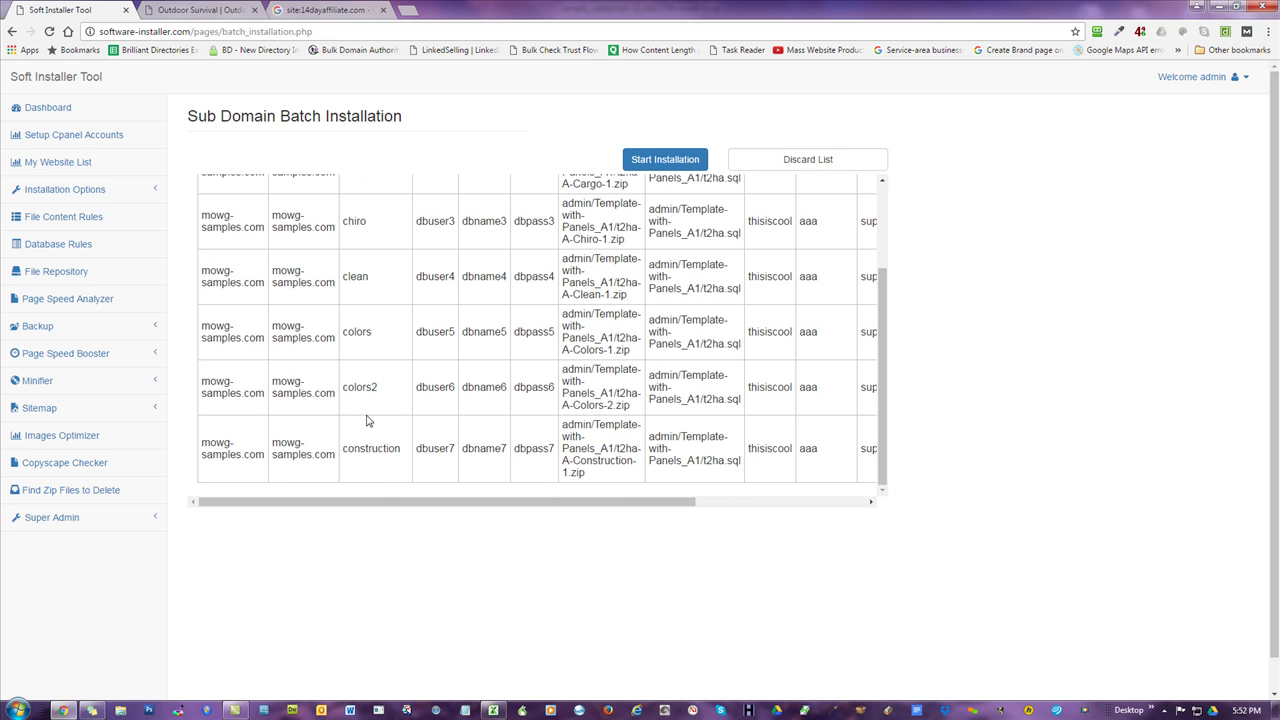
scroll(300, 340, up, 2)
drag(485, 499, 806, 517)
scroll(812, 322, down, 2)
scroll(813, 327, up, 2)
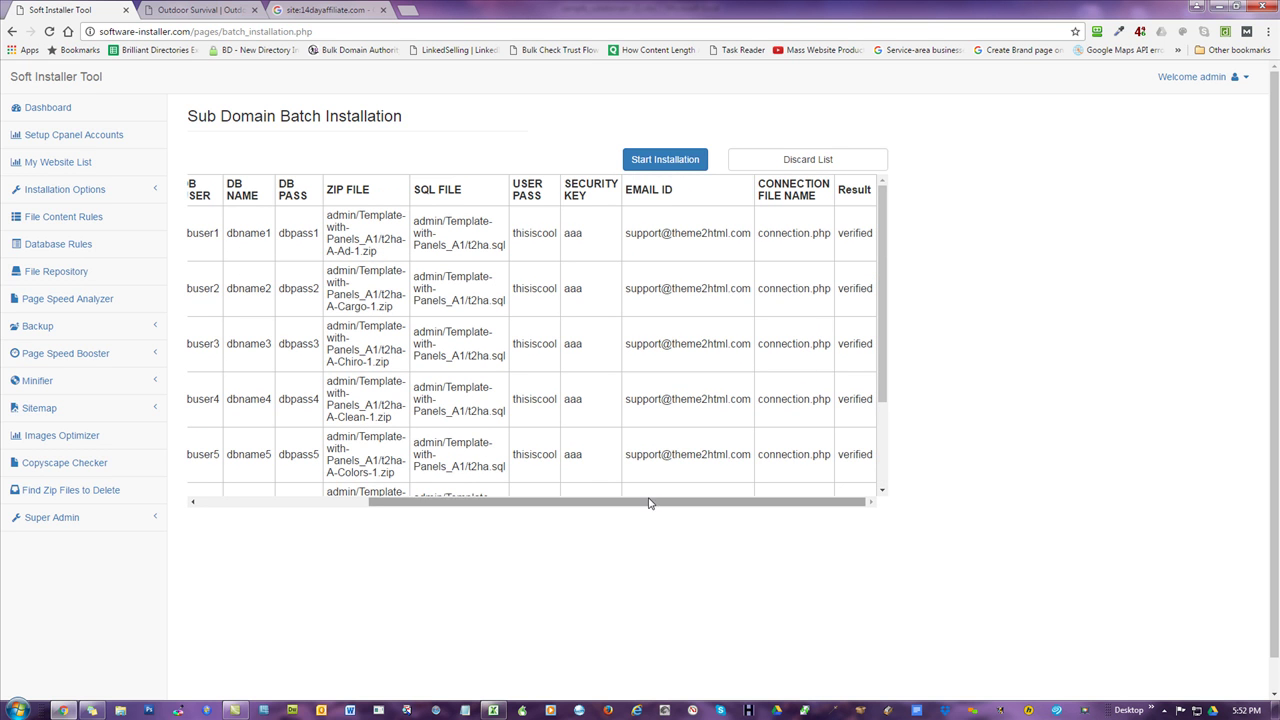
drag(651, 503, 357, 511)
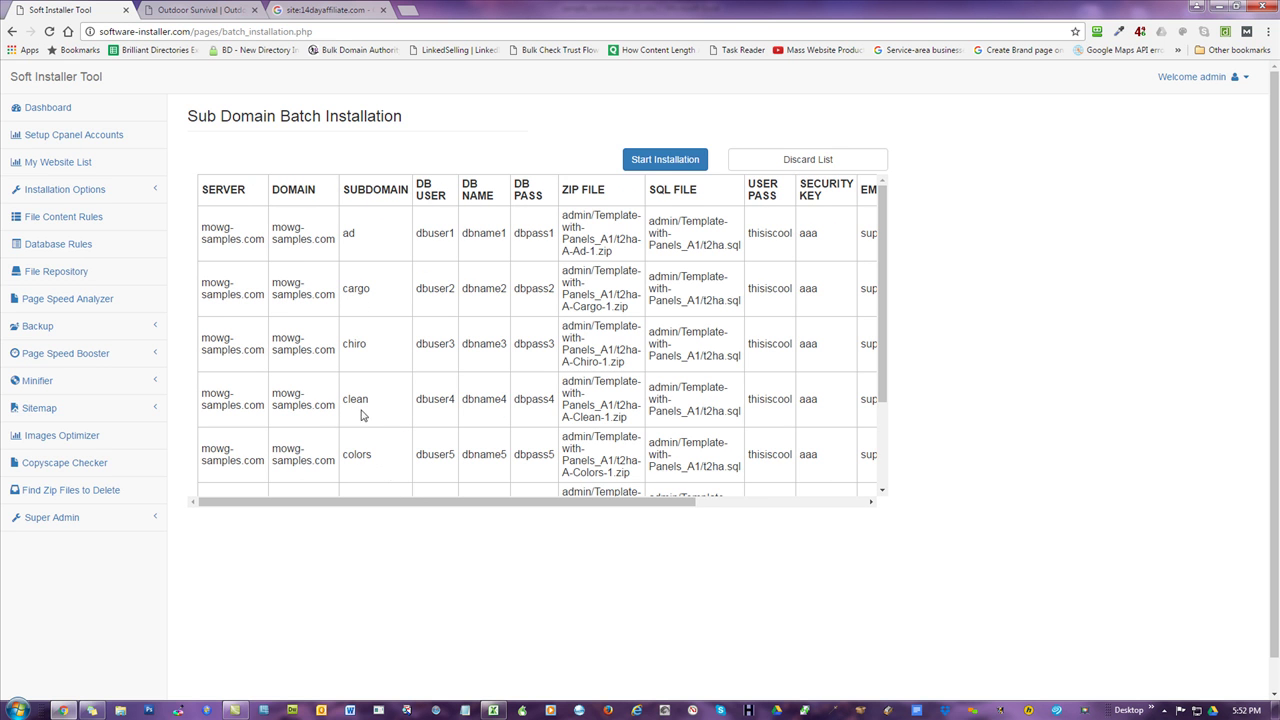
scroll(386, 389, down, 1)
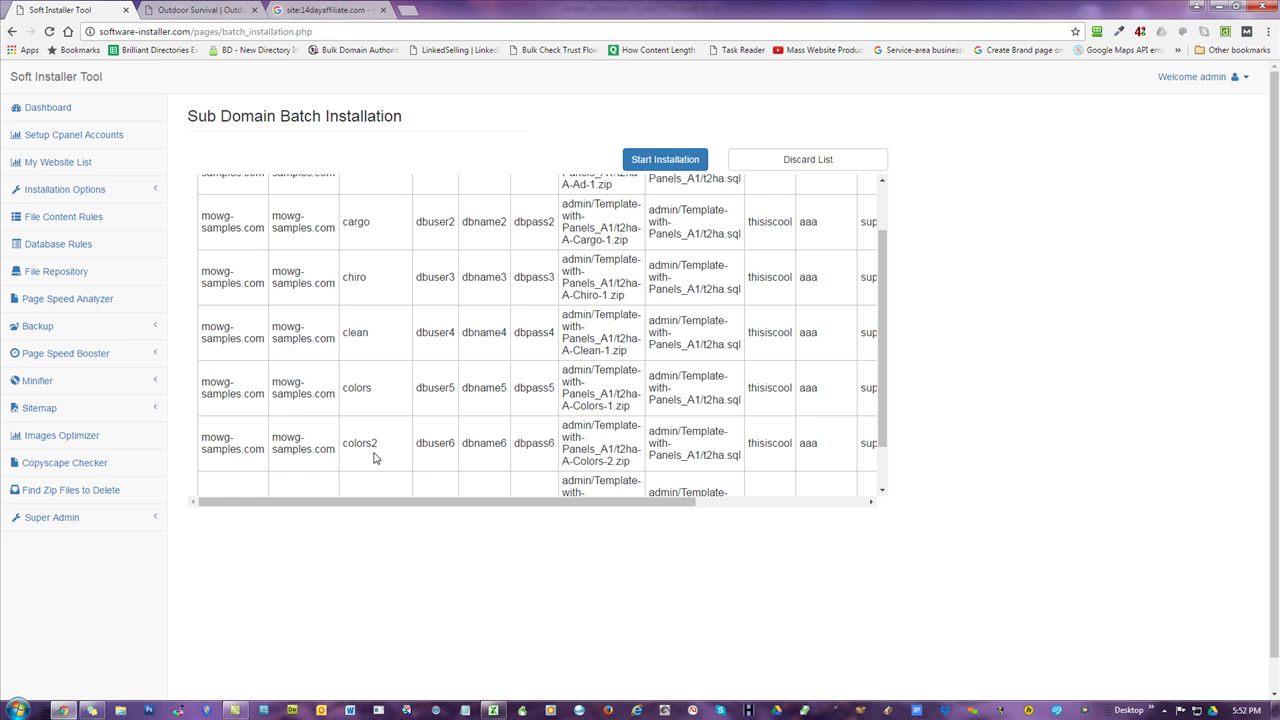
scroll(374, 430, up, 1)
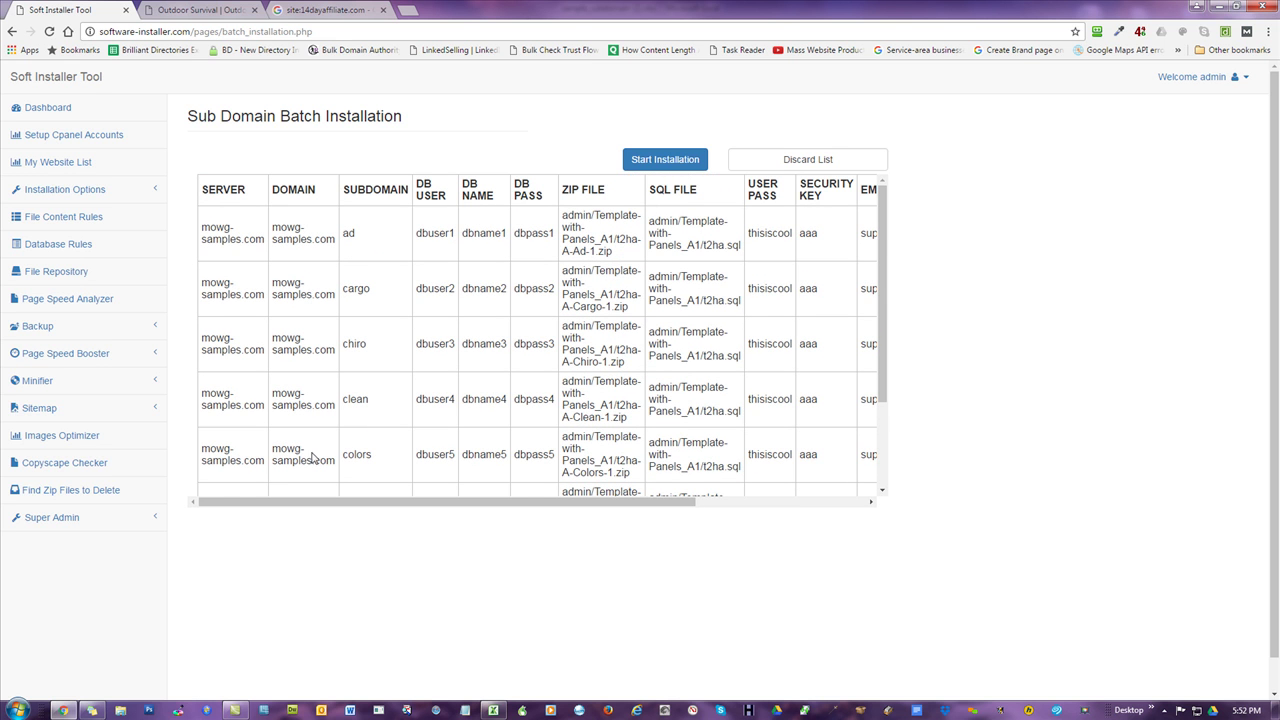
drag(620, 512, 790, 505)
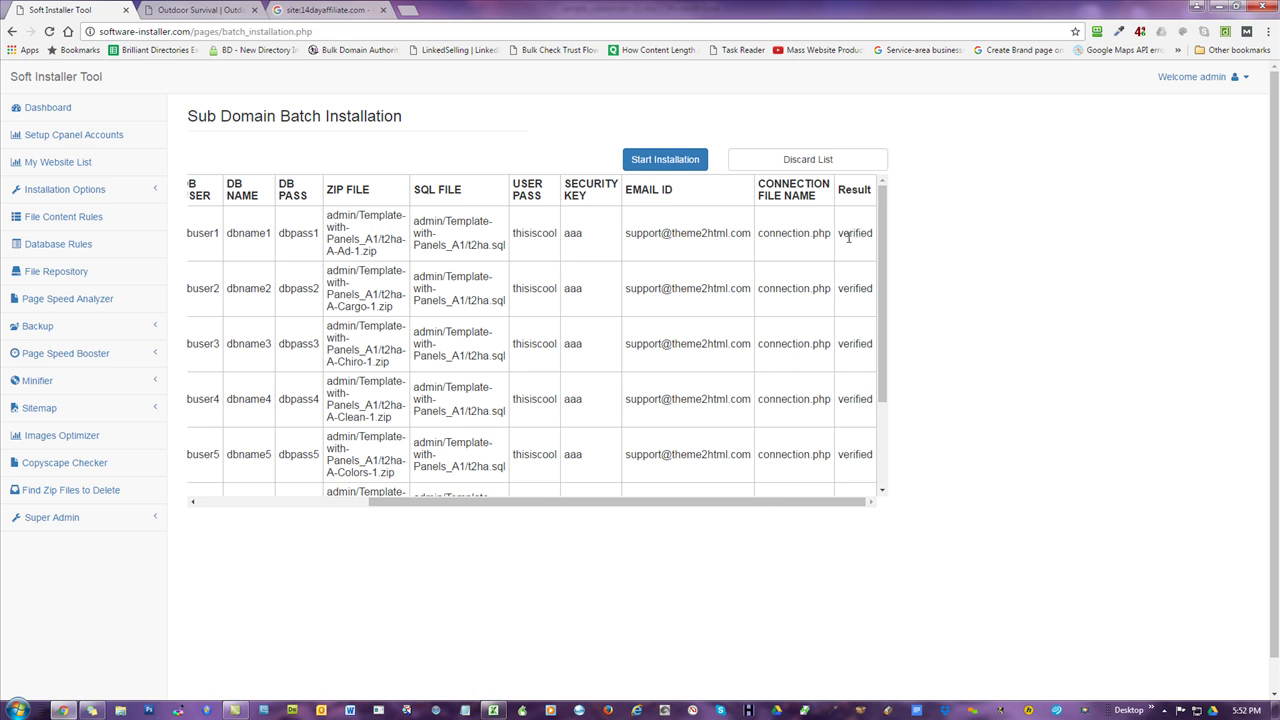
- Start the batch installation, confirm the prompt, and bring the table back to its first columns
click(665, 163)
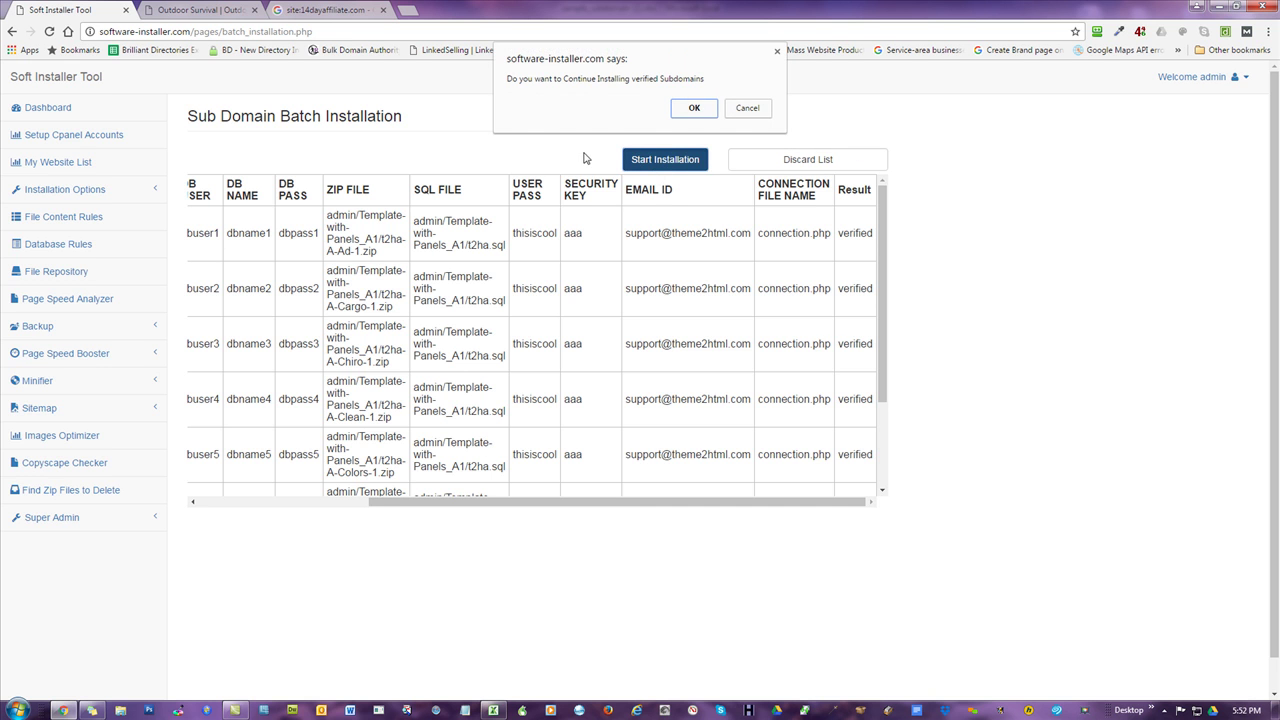
click(692, 110)
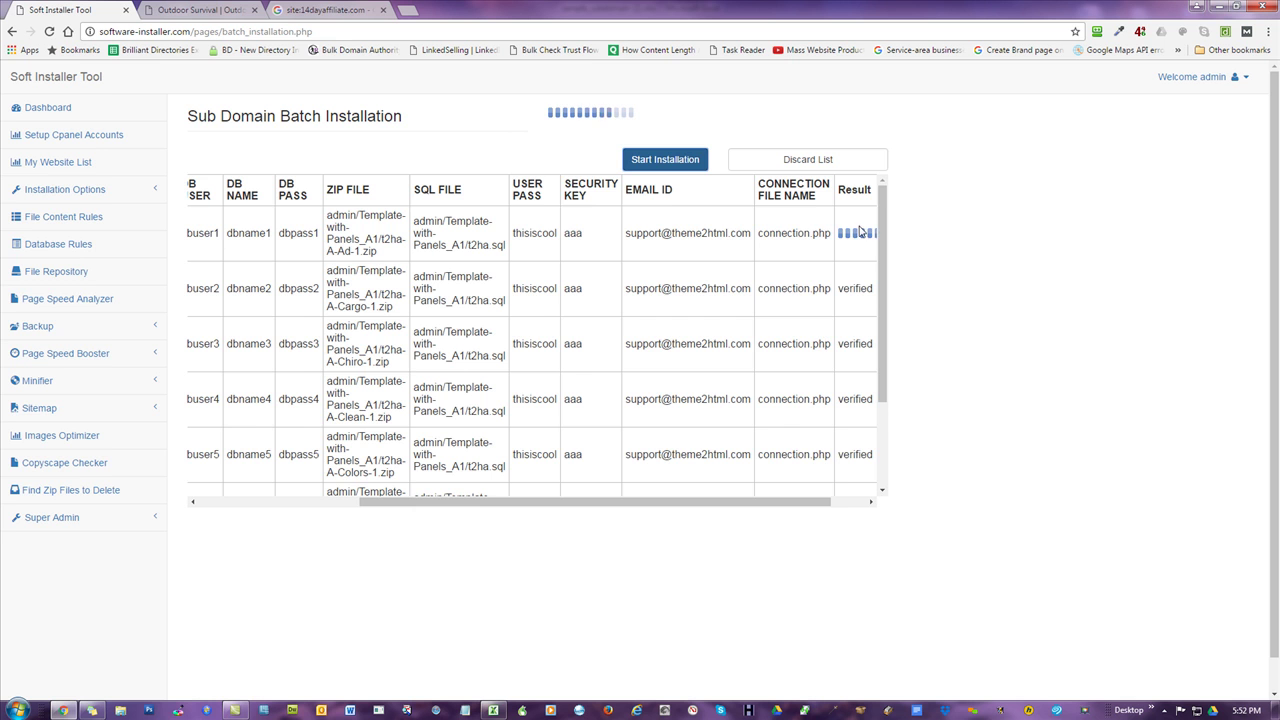
drag(820, 503, 860, 508)
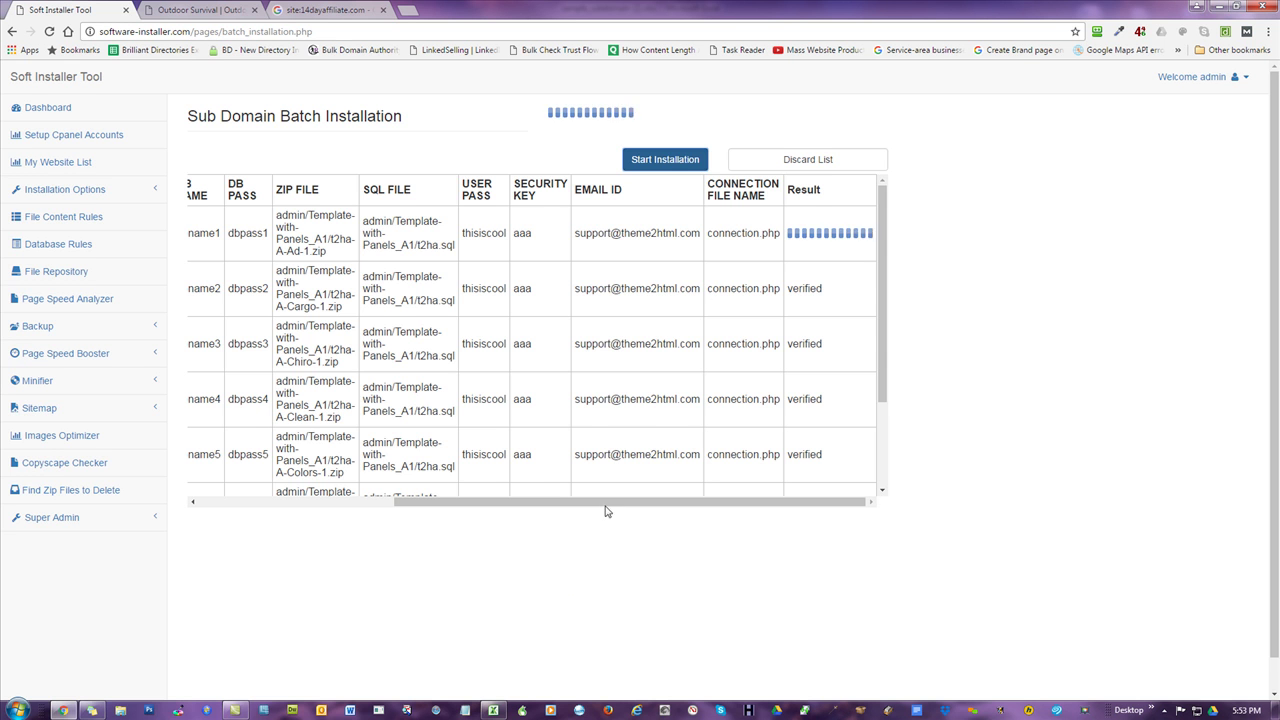
drag(626, 508, 426, 508)
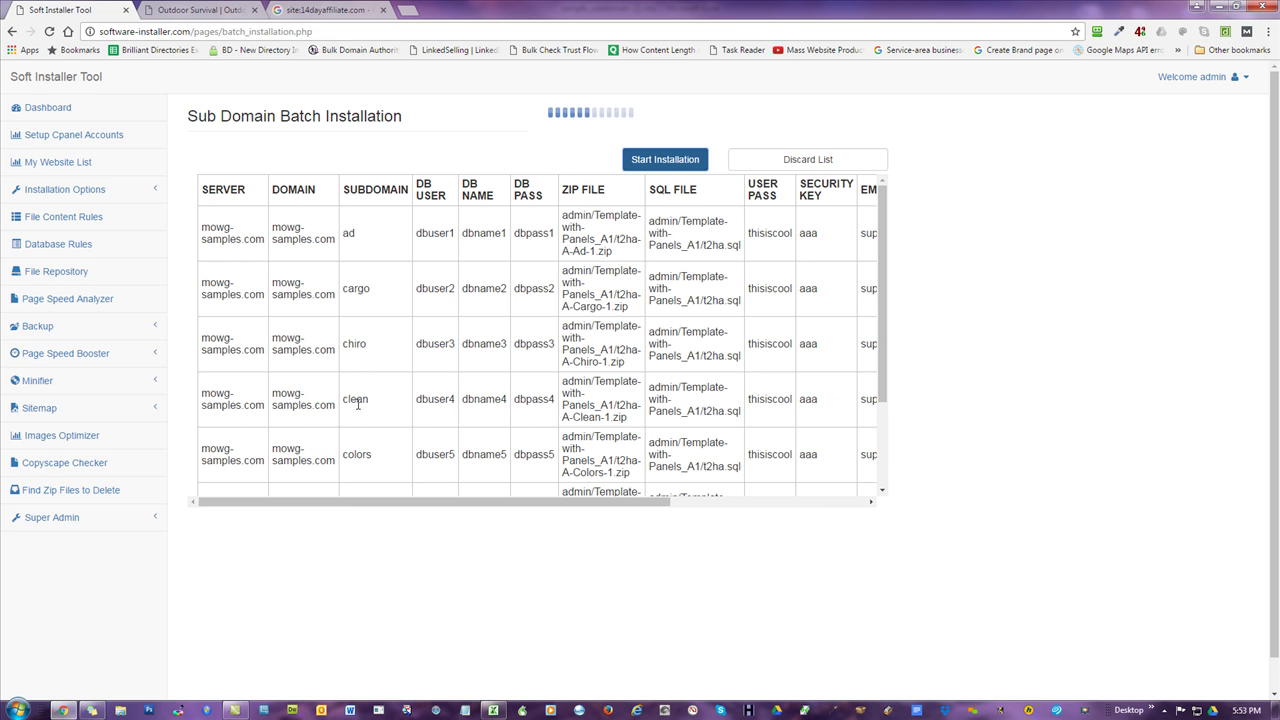
- Load clean.mowg-samples.com in the second Chrome tab
click(190, 10)
click(119, 36)
text(cle)
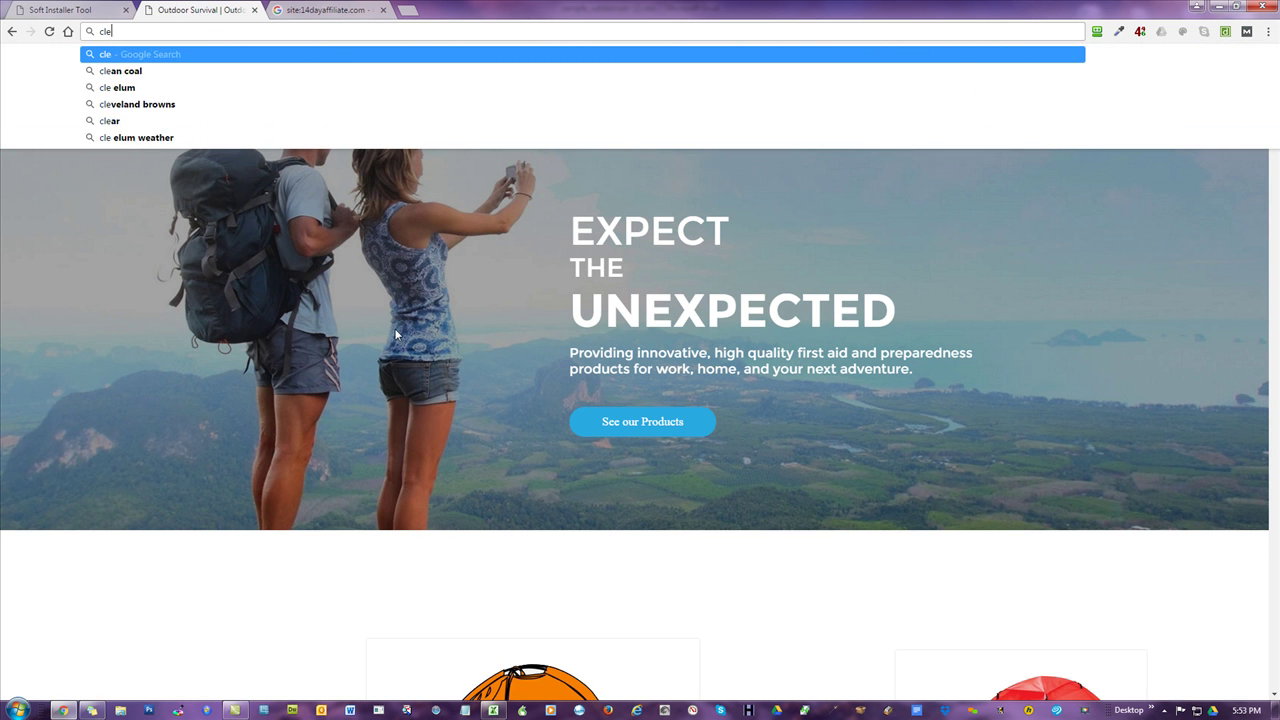
text(an.mowg-samples.ccom)
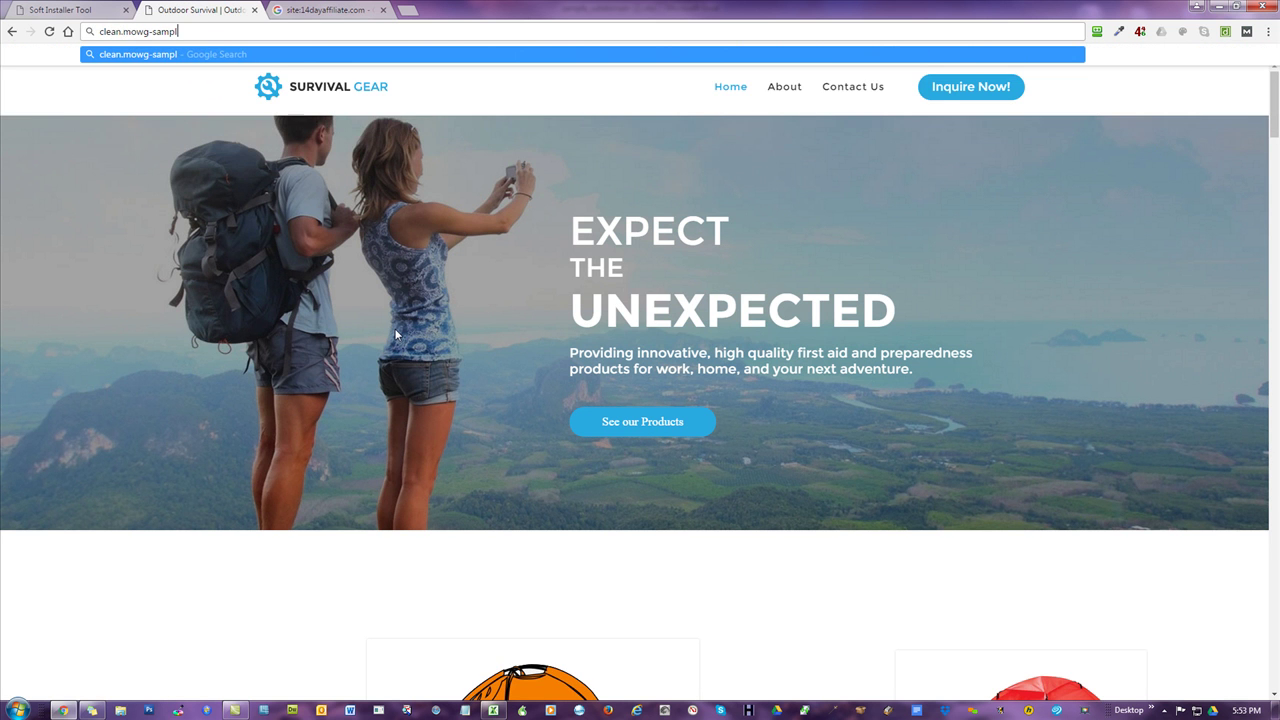
key(BackSpace)
key(BackSpace)
key(BackSpace)
text(om)
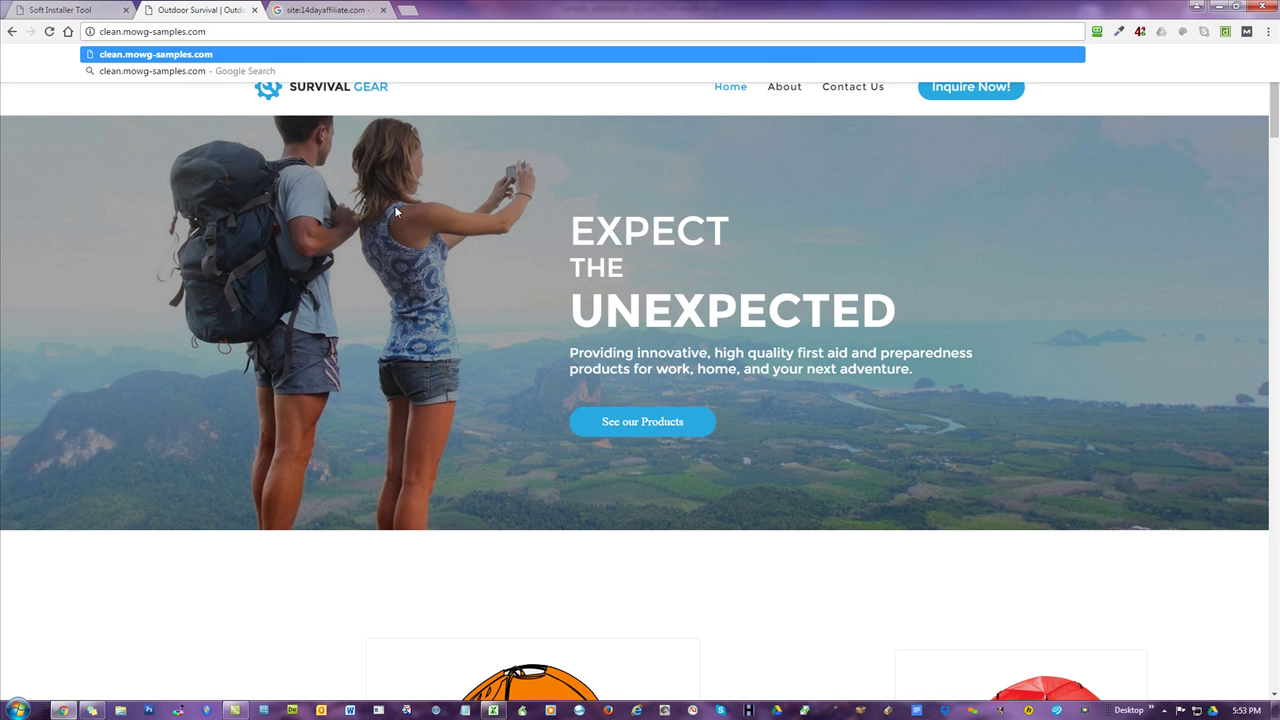
key(Return)
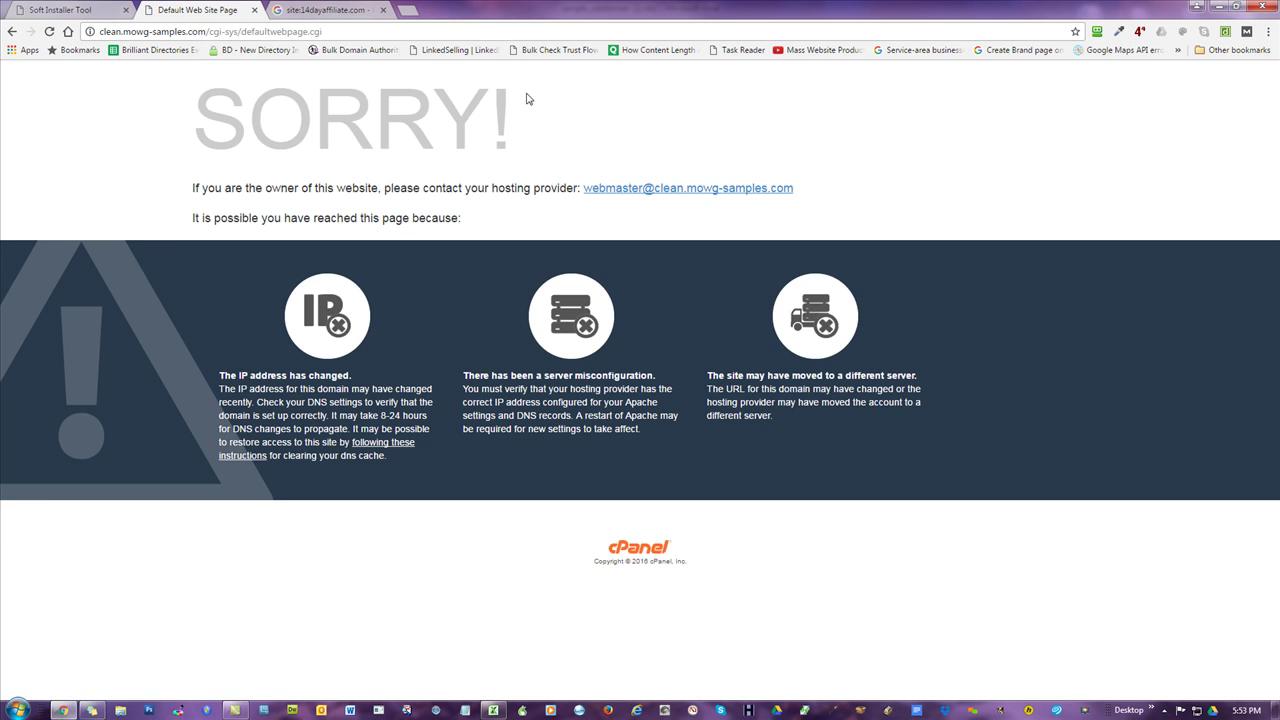
- Load colors2.mowg-samples.com, which shows the cPanel SORRY page, then return to the batch results
drag(116, 31, 47, 38)
text(colors)
key(Delete)
text(2)
key(Return)
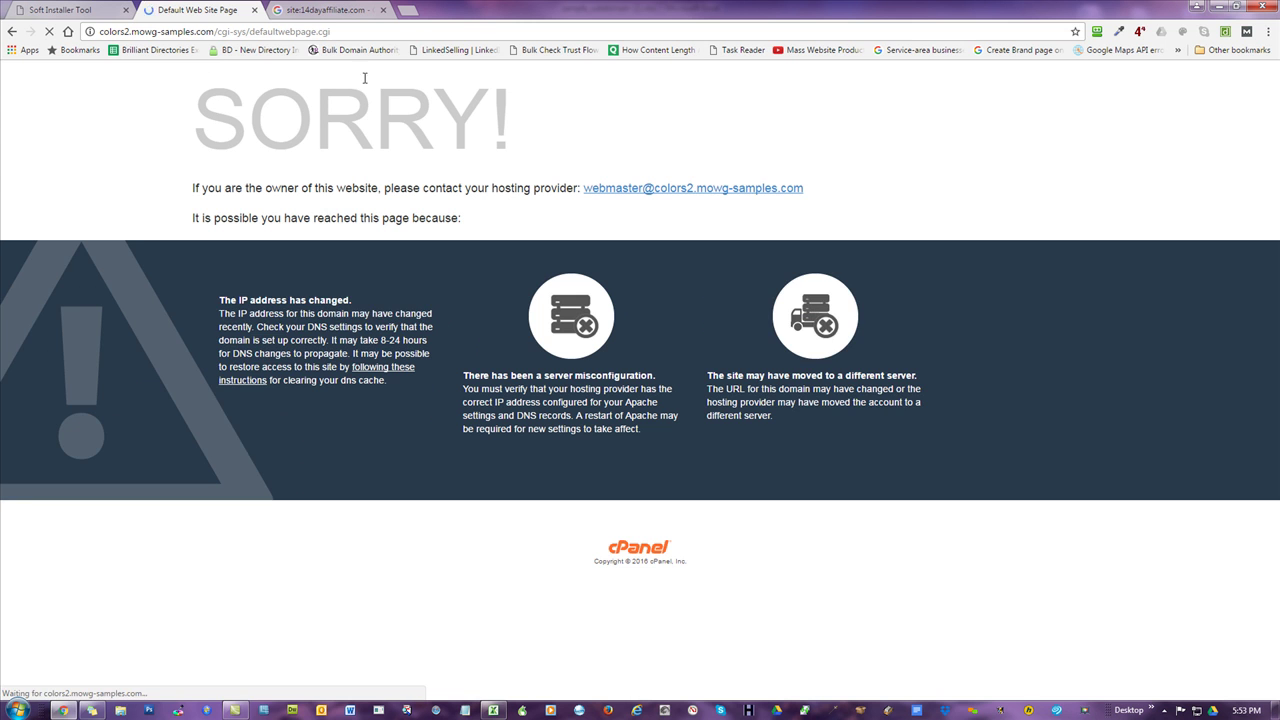
click(101, 19)
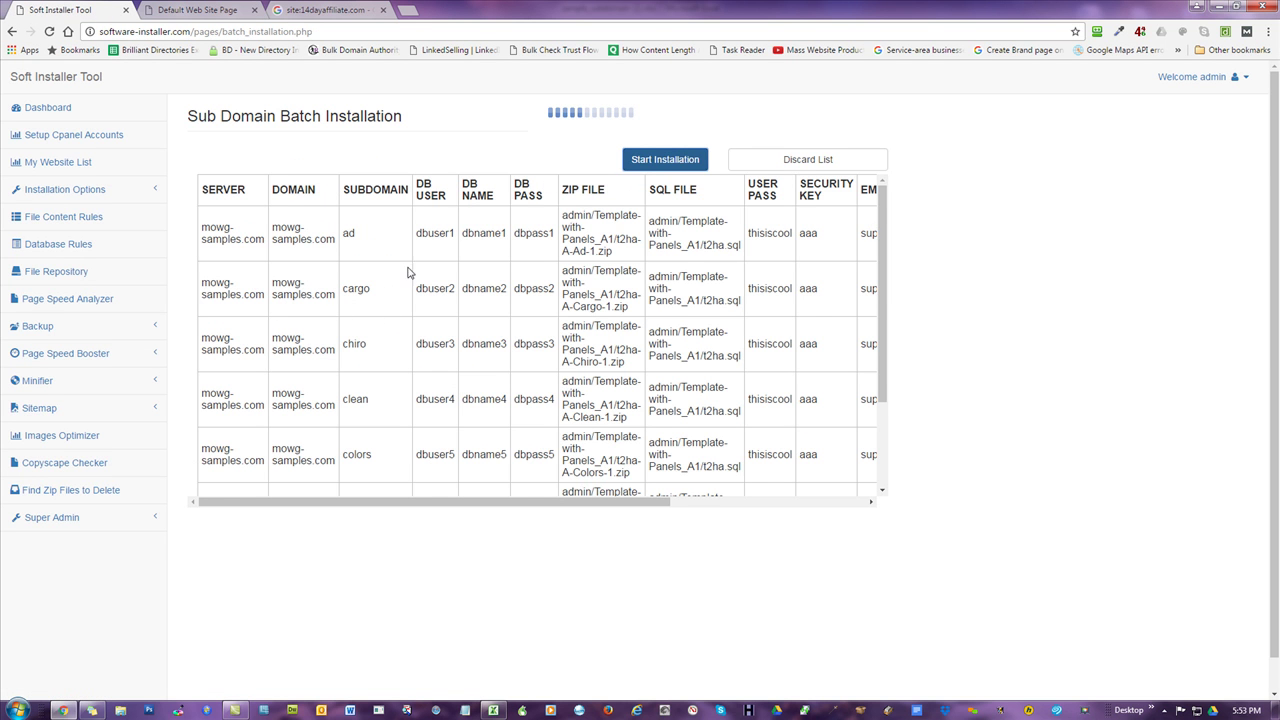
- Scroll the batch table to see ad and cargo installed, then return to the colors2 tab
drag(529, 502, 794, 520)
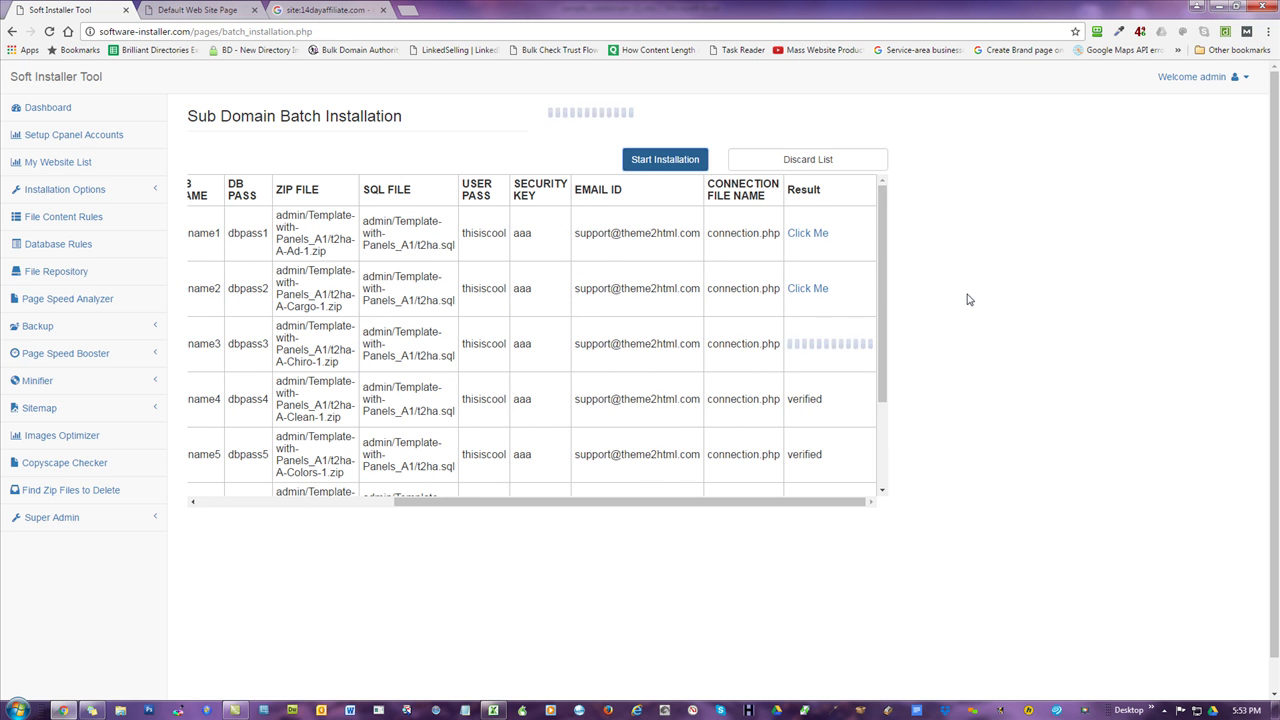
drag(649, 504, 388, 530)
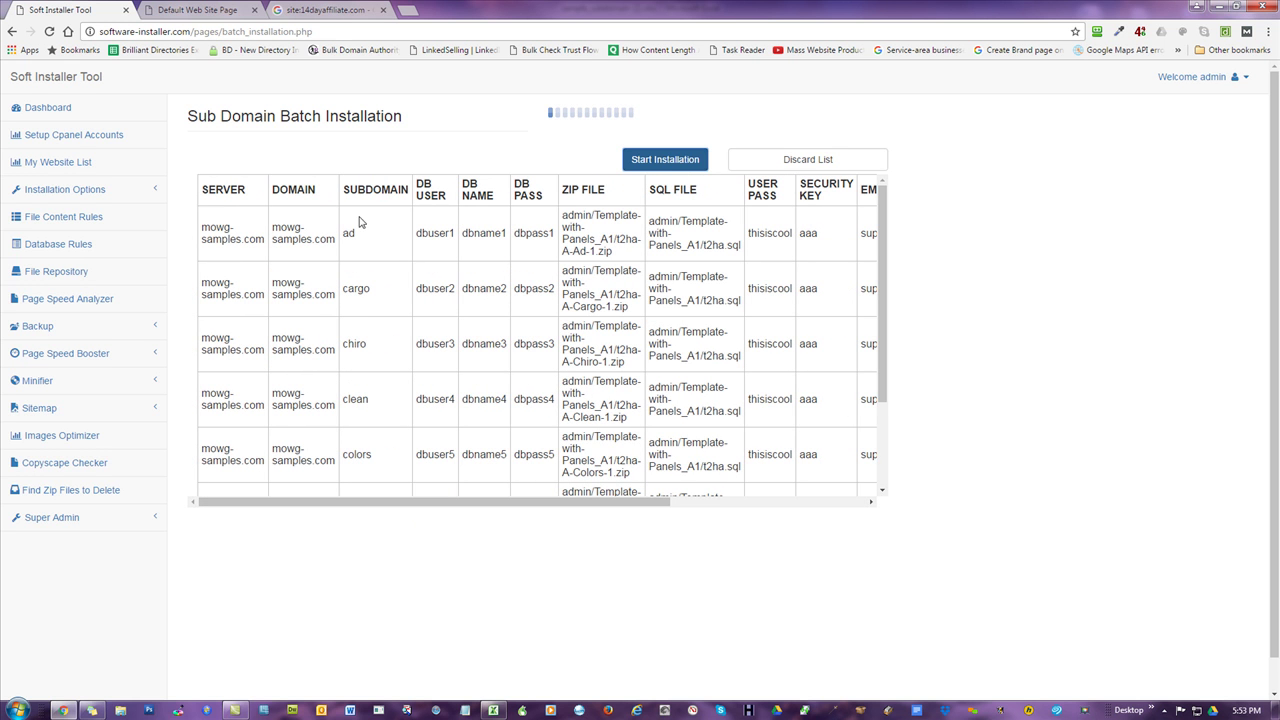
click(215, 10)
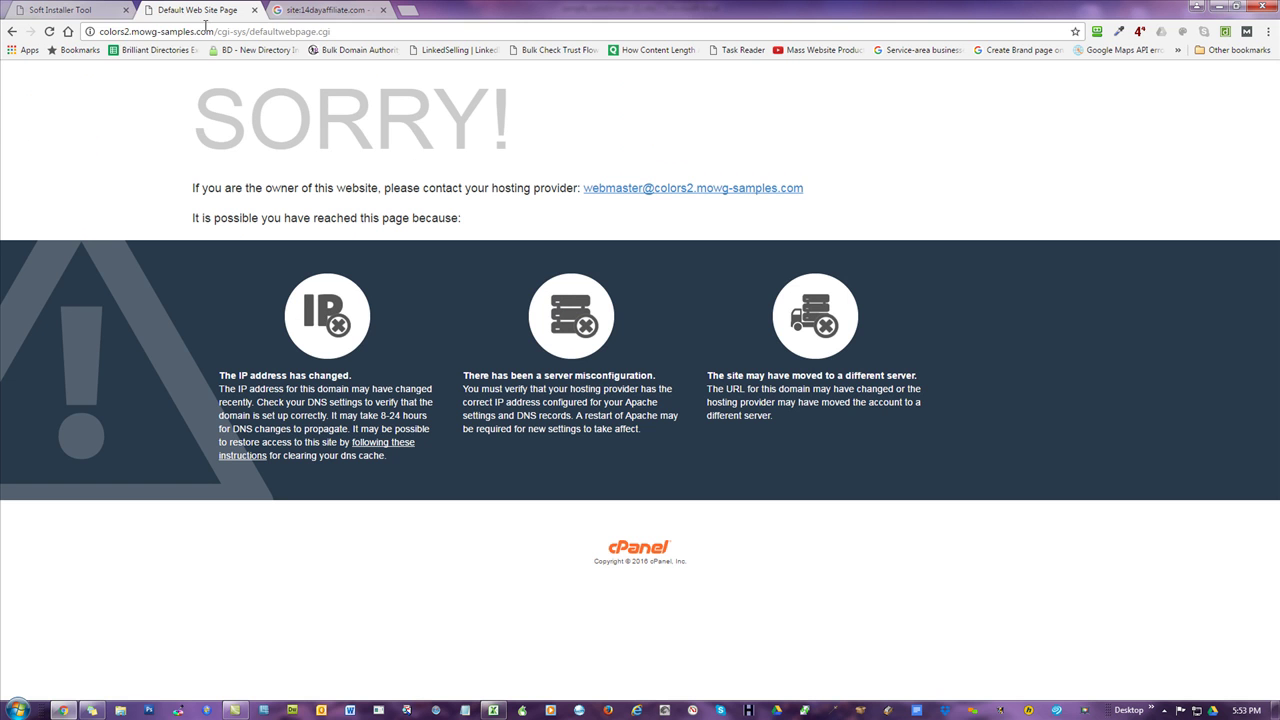
- Load ad.mowg-samples.com and scroll through its Digital Marketing, Advertising Agency template site
click(132, 31)
text(ad.)
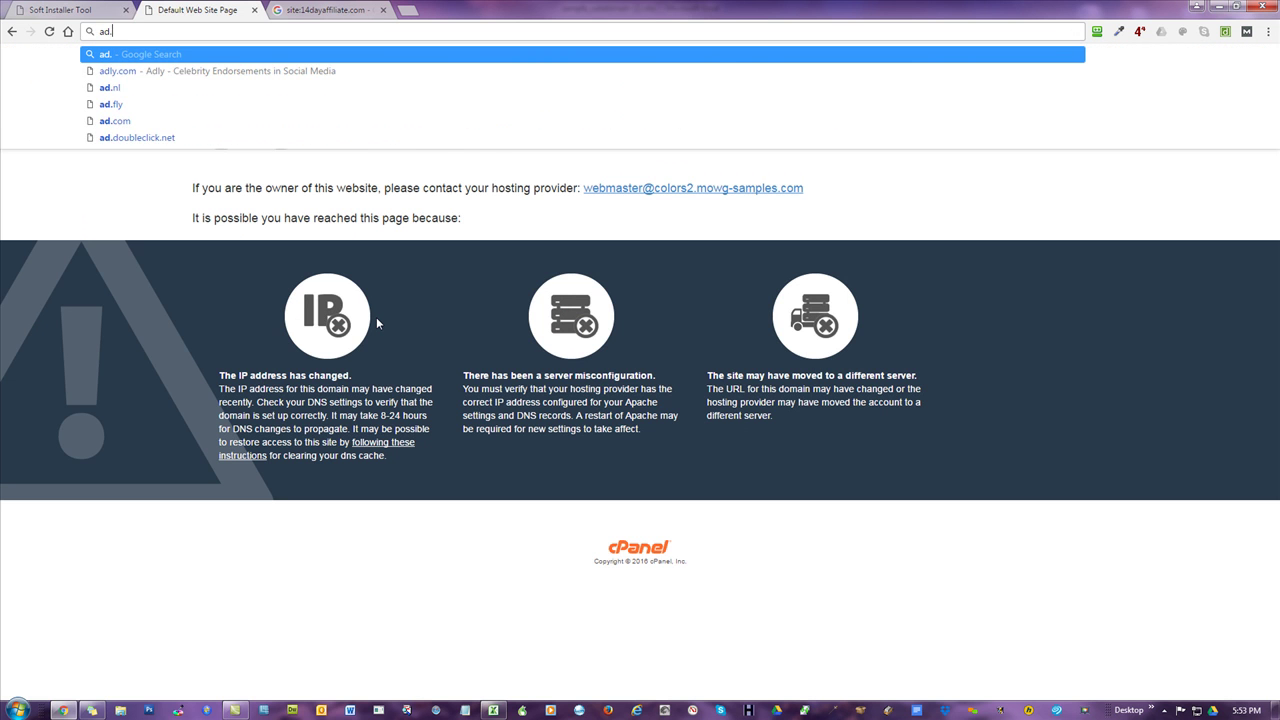
text(mowg-samples.)
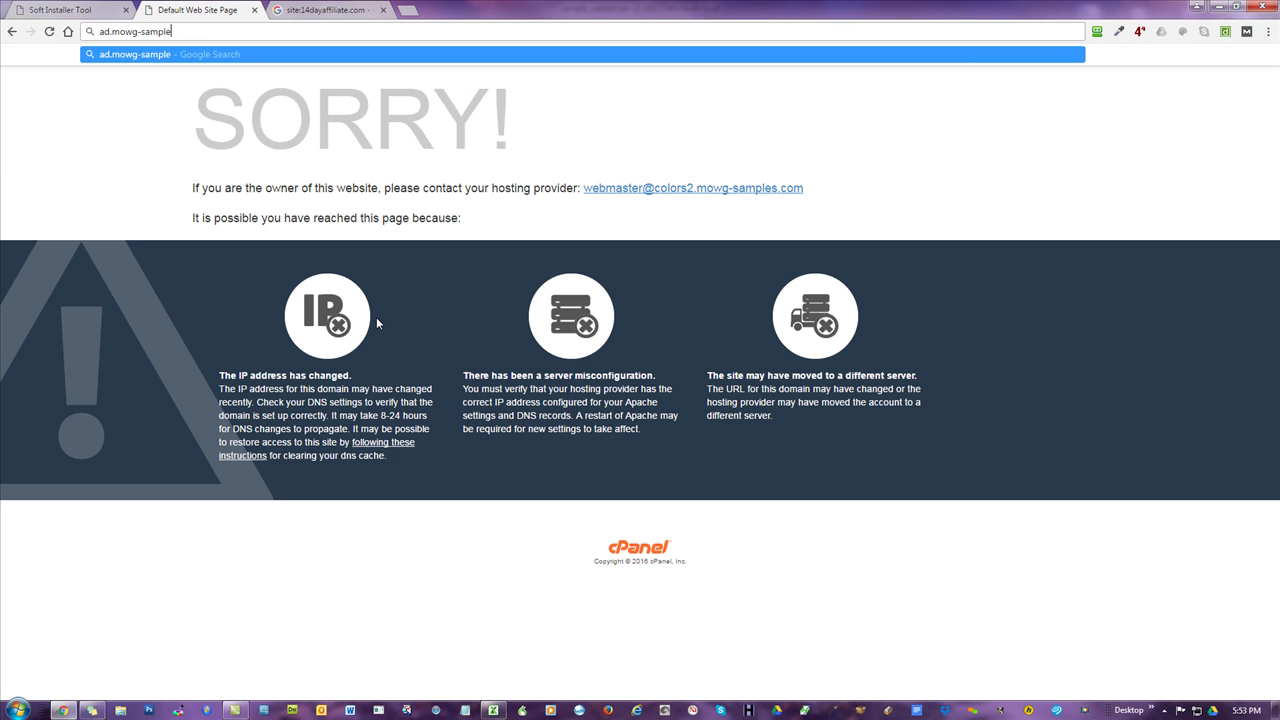
text(com)
key(Return)
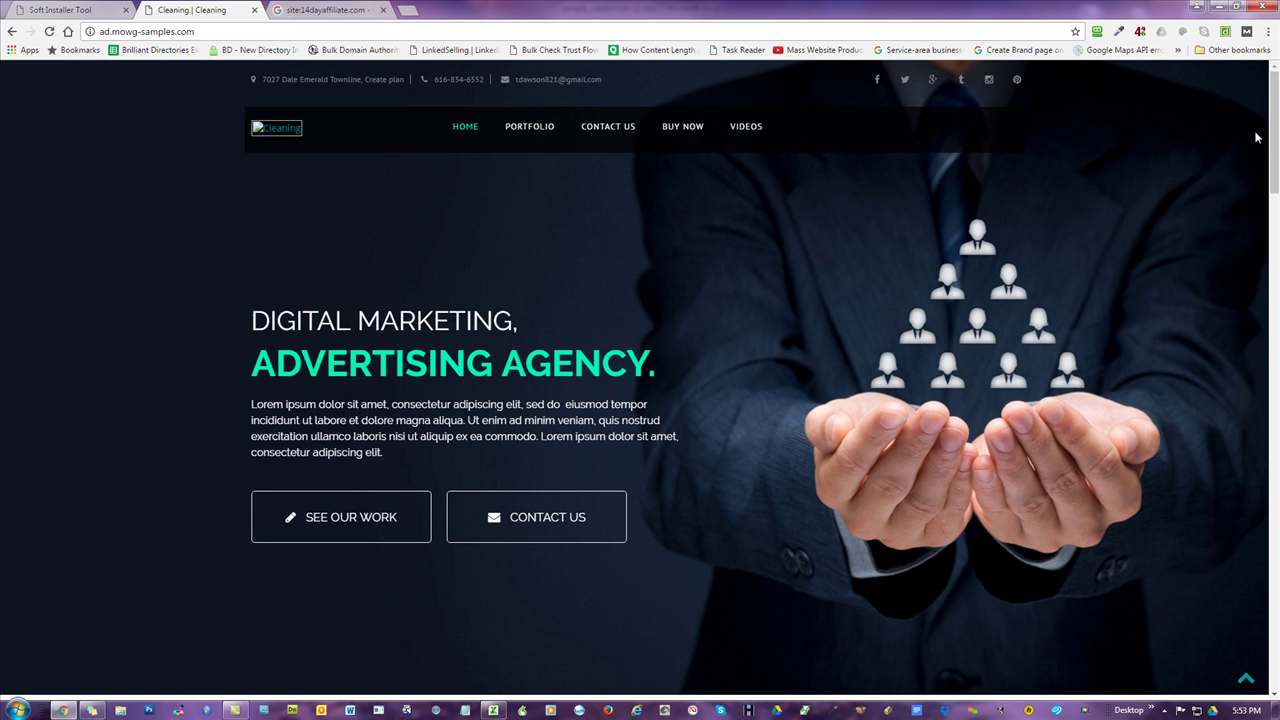
scroll(1252, 152, down, 1)
scroll(640, 360, down, 5)
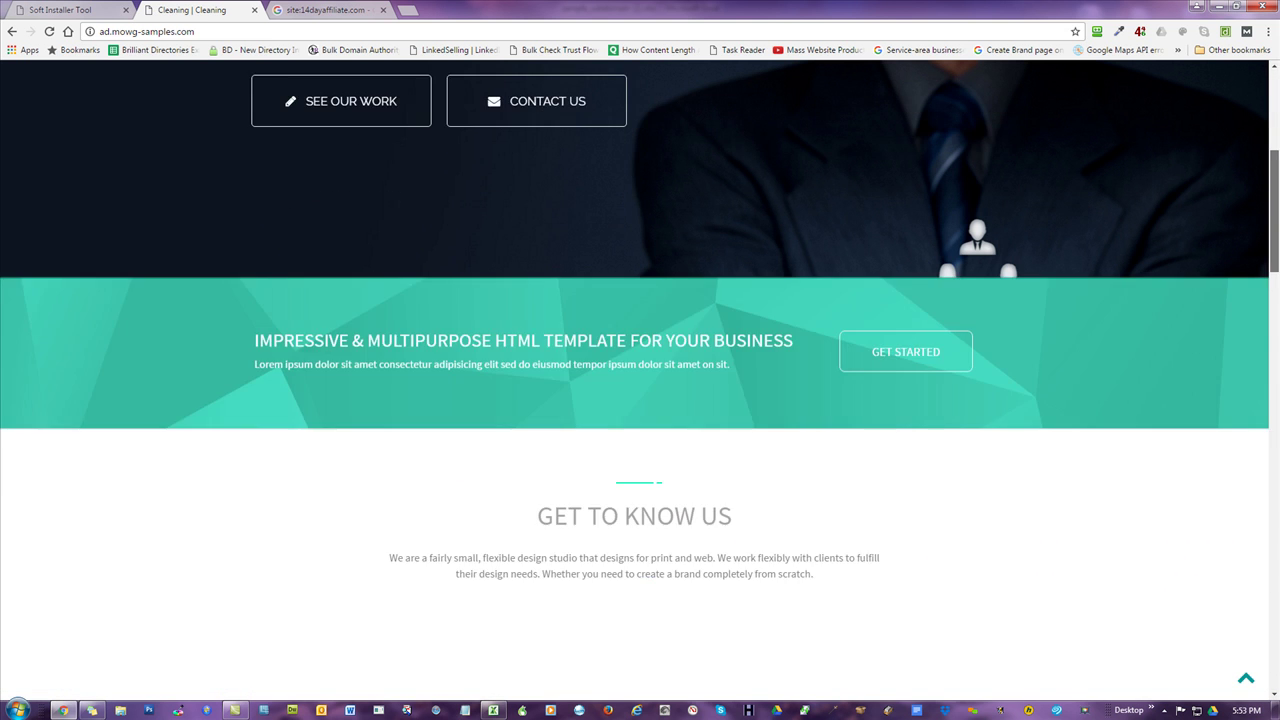
scroll(640, 360, down, 7)
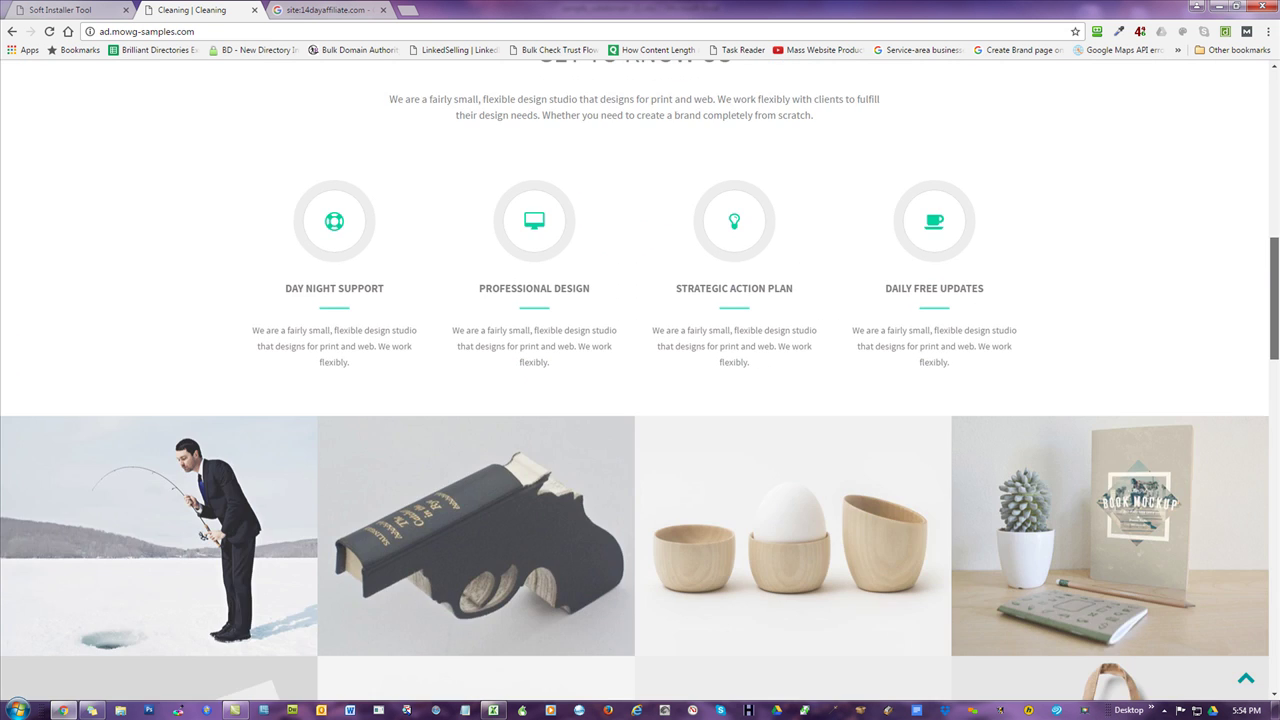
scroll(640, 360, down, 7)
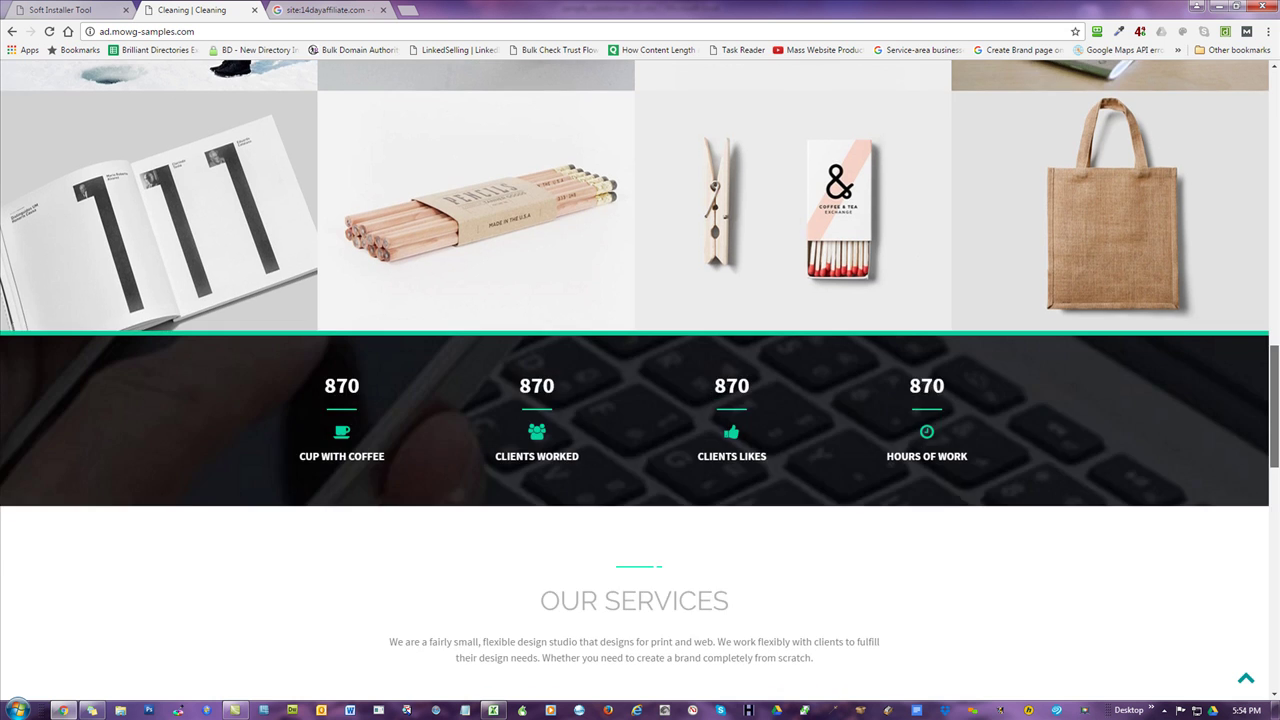
scroll(640, 360, down, 3)
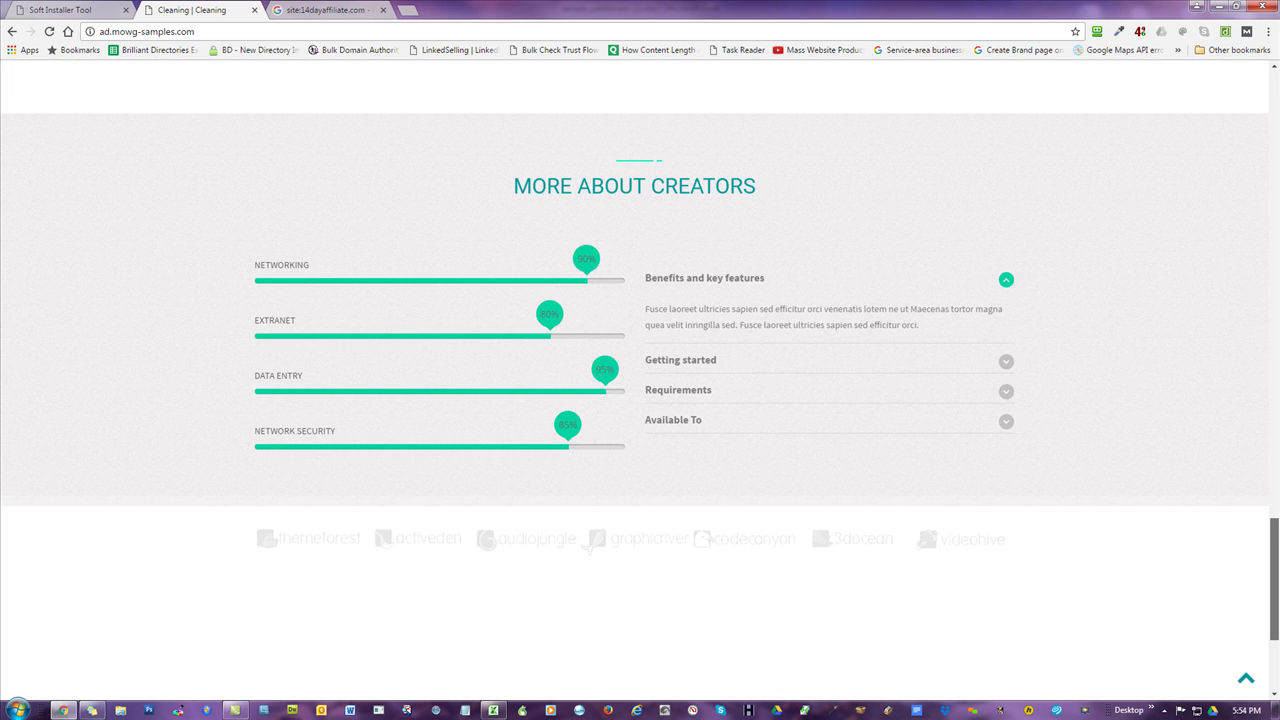
scroll(640, 360, up, 7)
scroll(482, 103, up, 20)
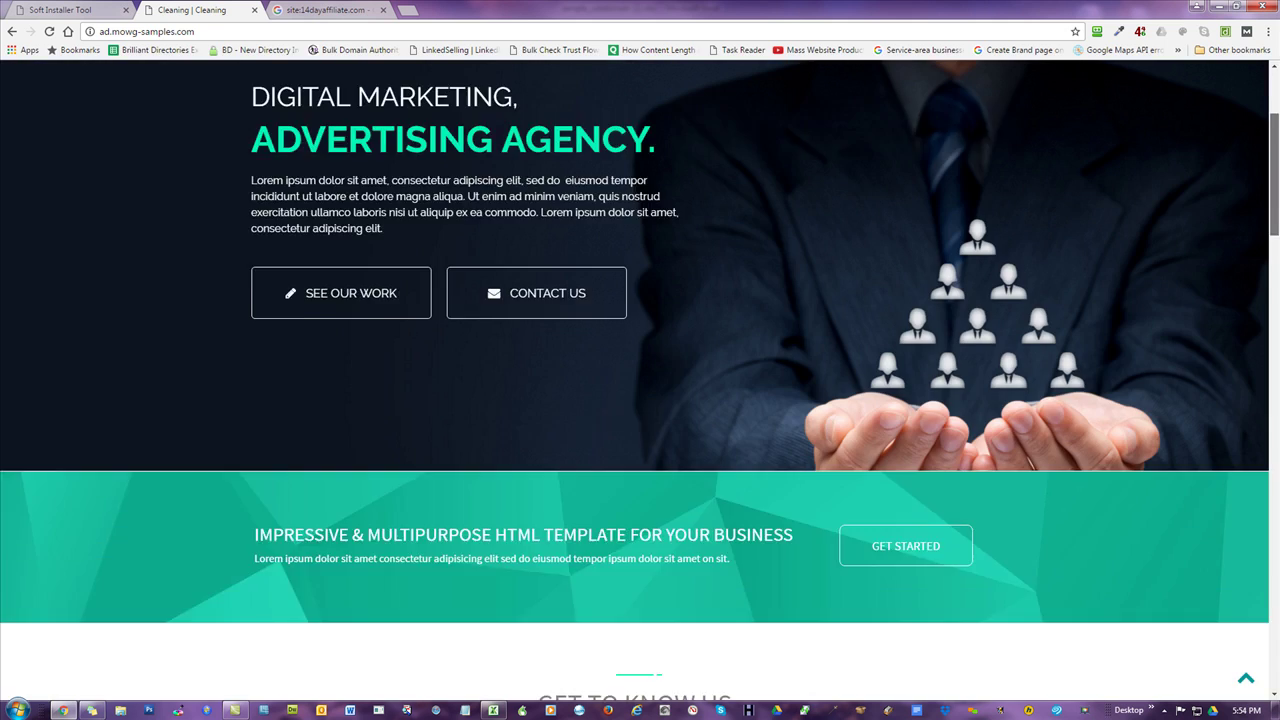
click(193, 32)
- Log into the ad subdomain's /administrator page as the admin user with its password
click(193, 32)
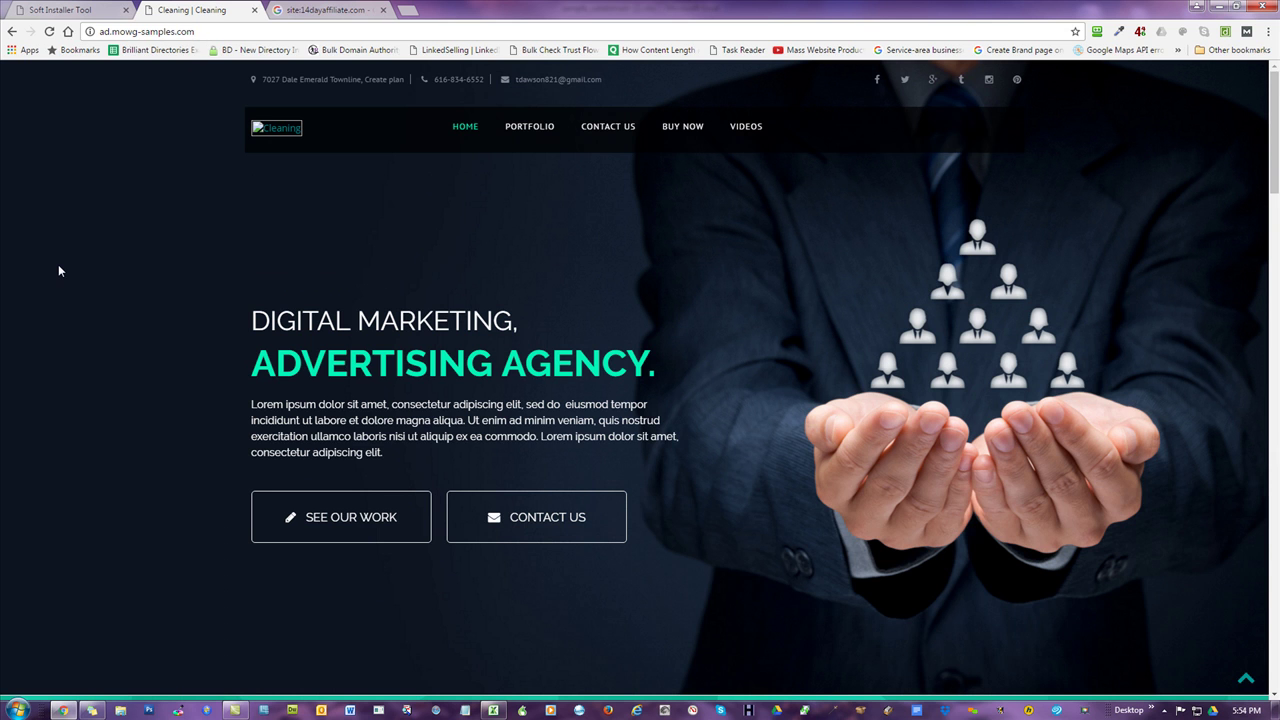
text(/administra)
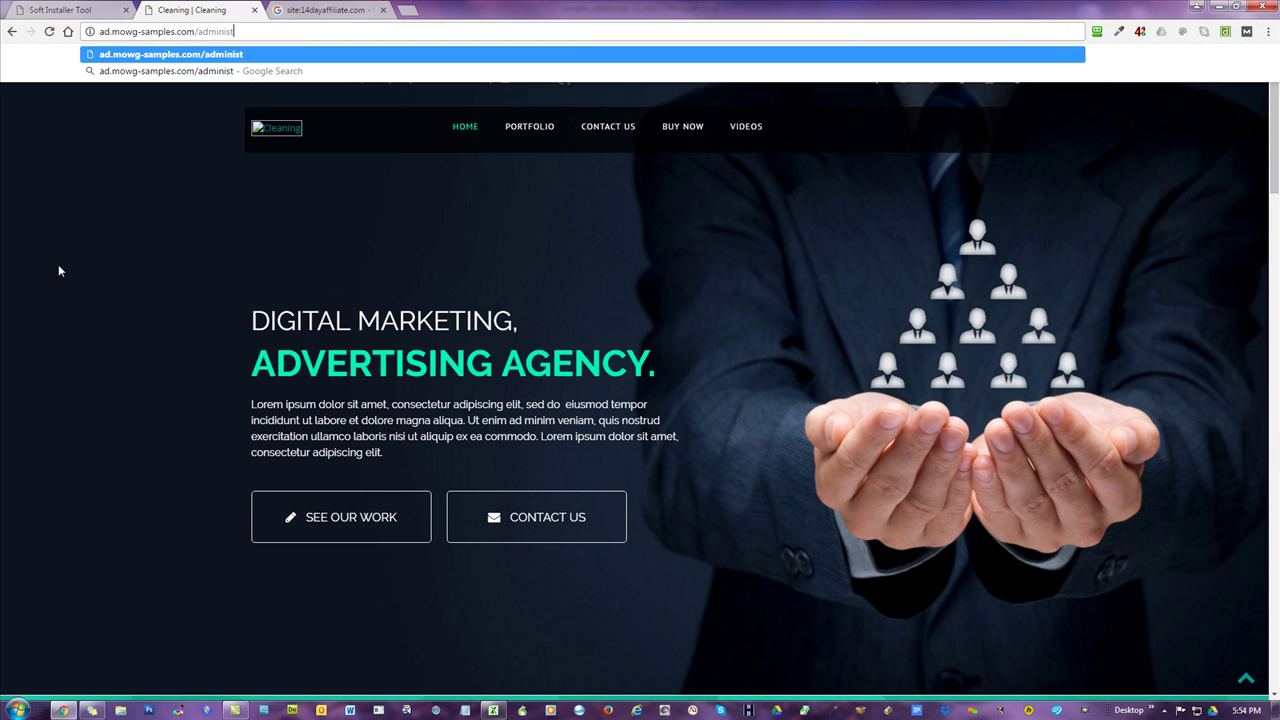
text(tor)
key(Return)
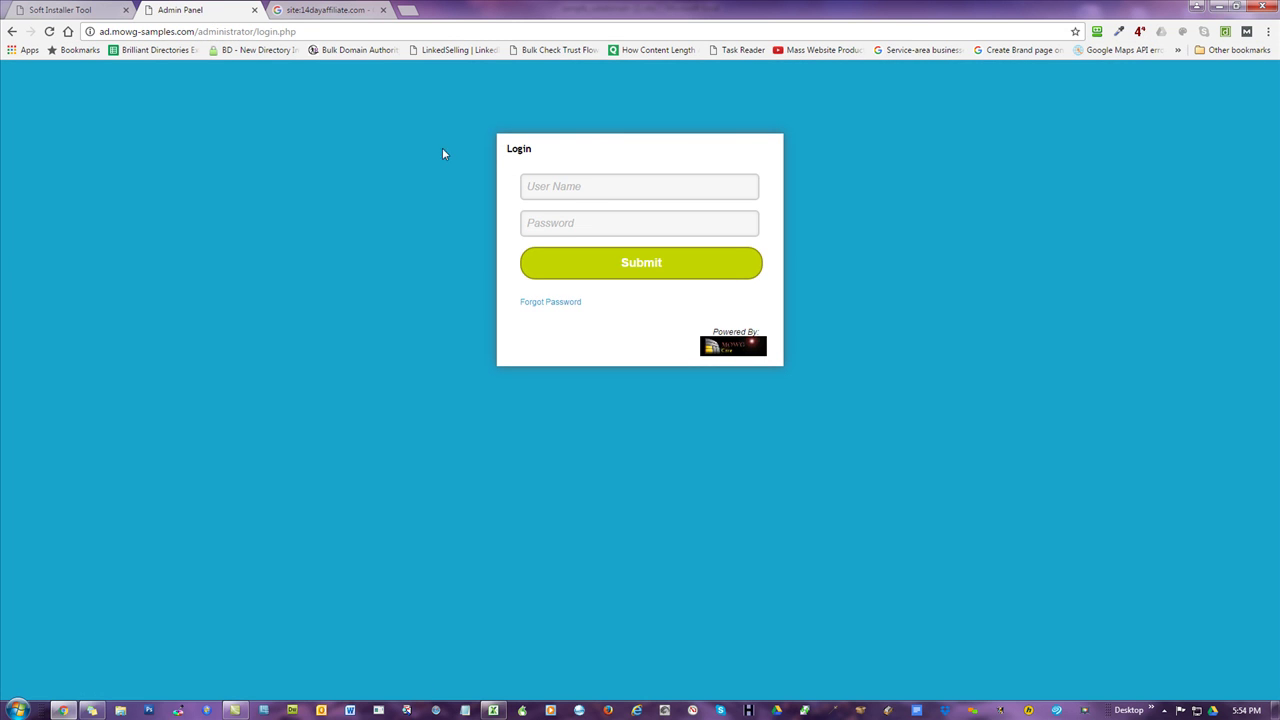
click(538, 190)
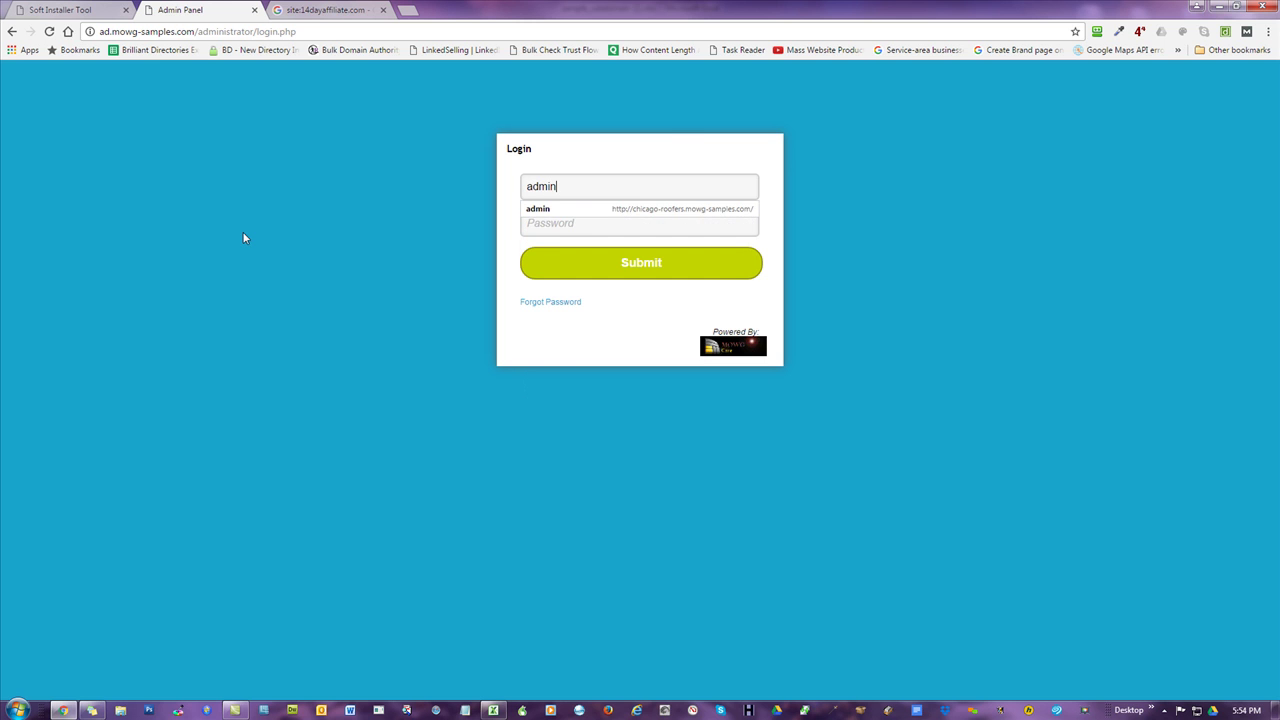
key(Tab)
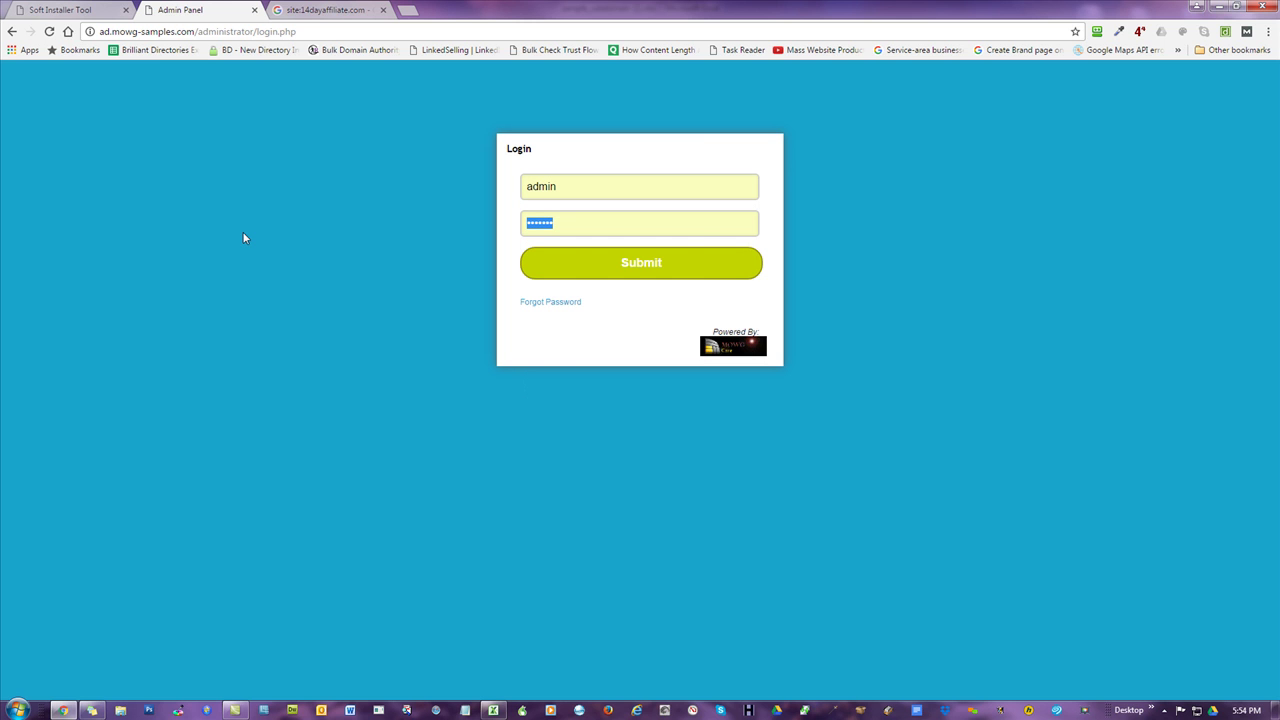
click(687, 271)
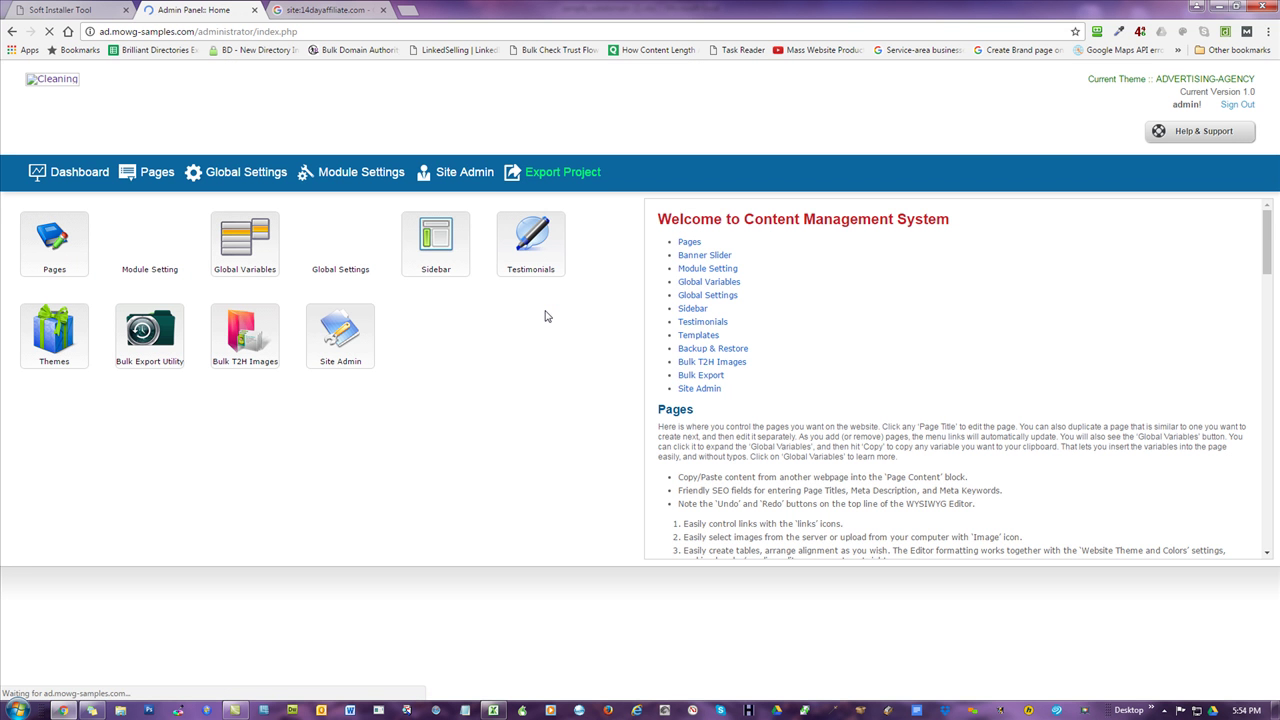
- Open Change Admin Password, check the new and retype password fields, then return to Dashboard
click(464, 173)
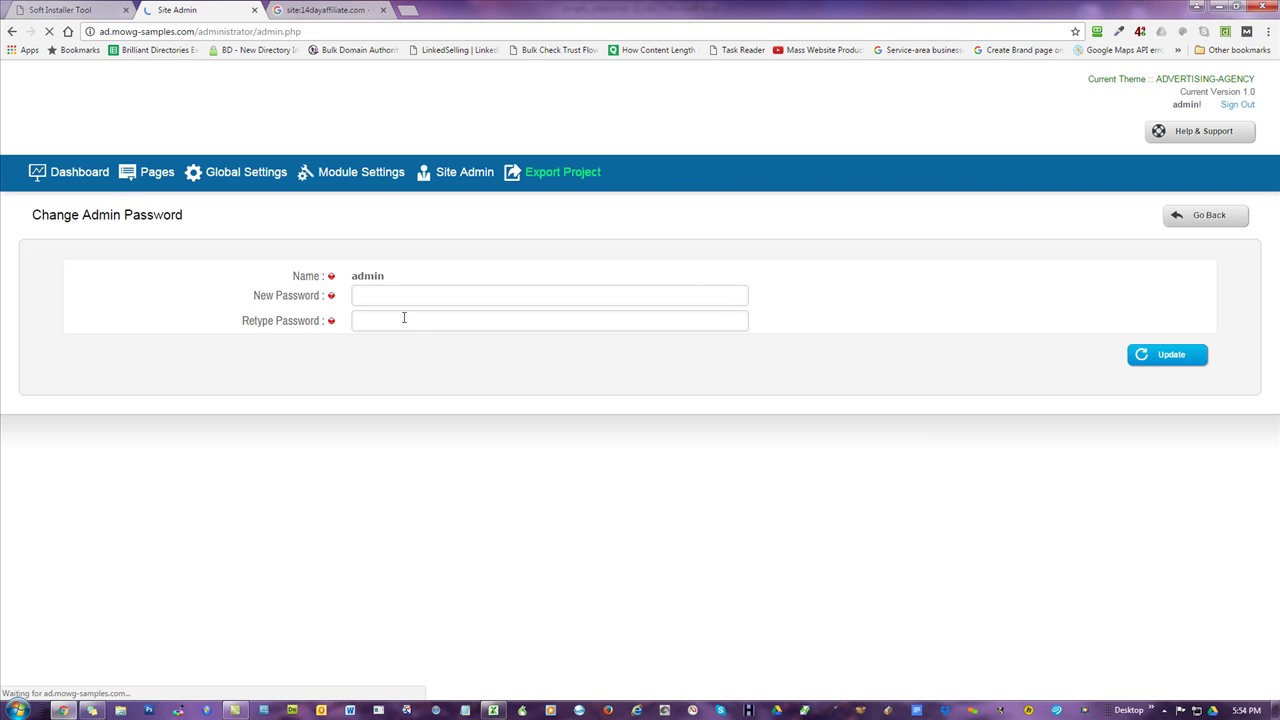
click(430, 298)
click(209, 337)
click(426, 325)
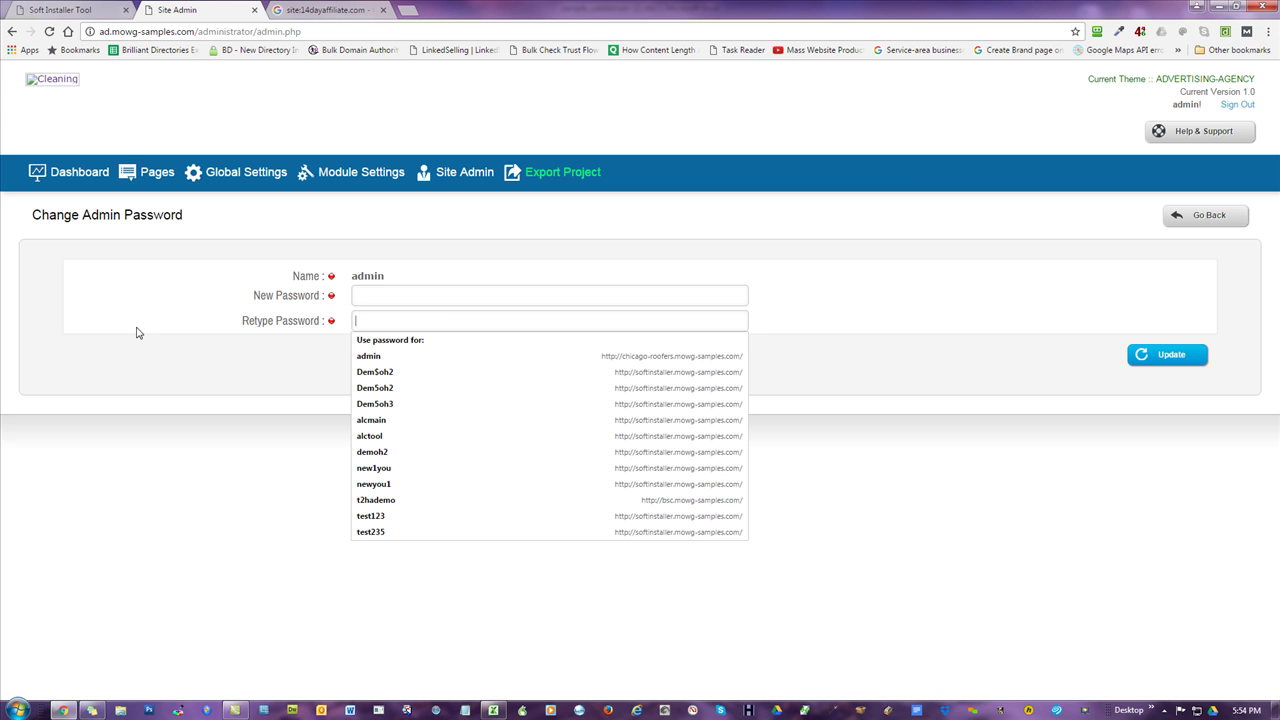
click(130, 291)
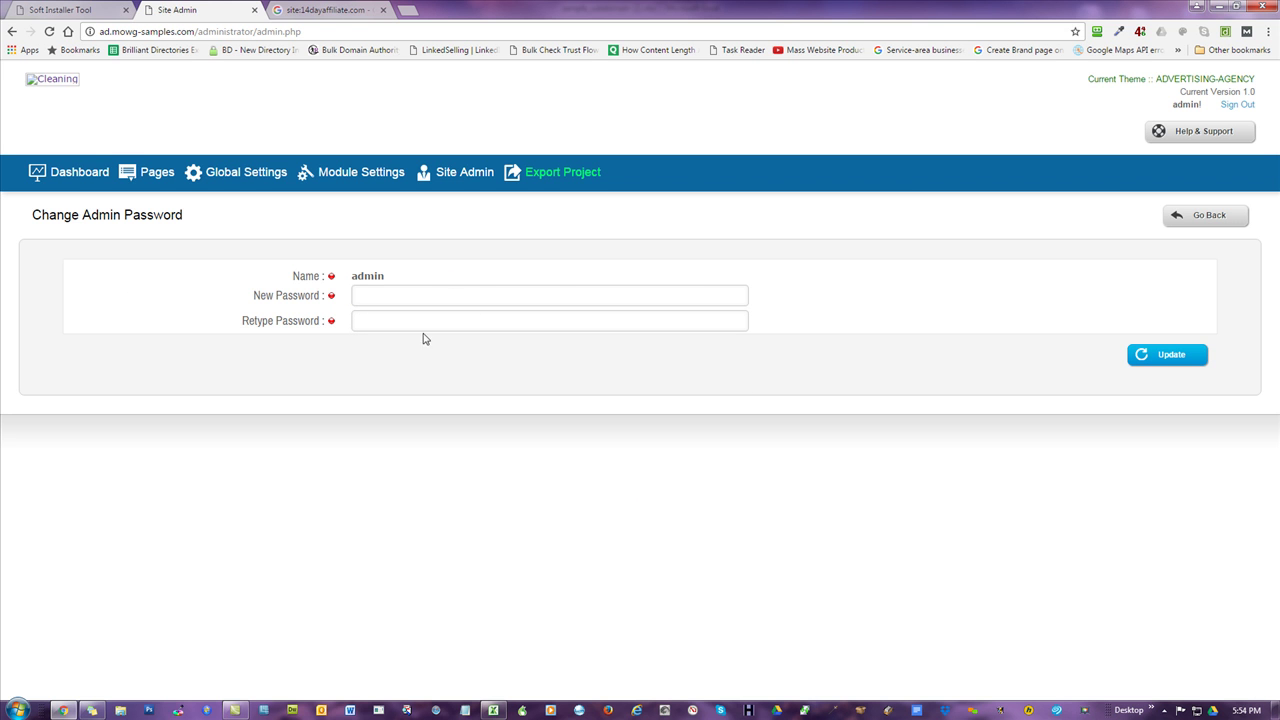
click(78, 172)
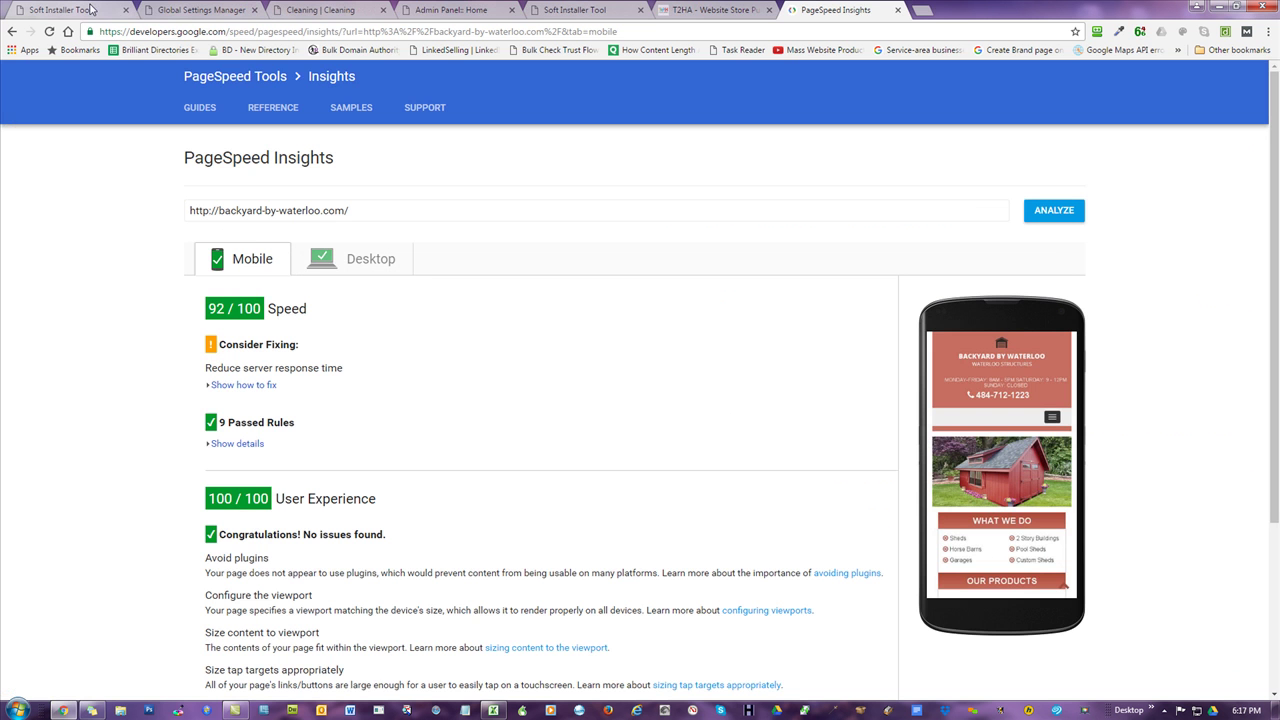
- Switch to Soft Installer Tool's upgrade page and expand Installation Options in the sidebar
click(90, 9)
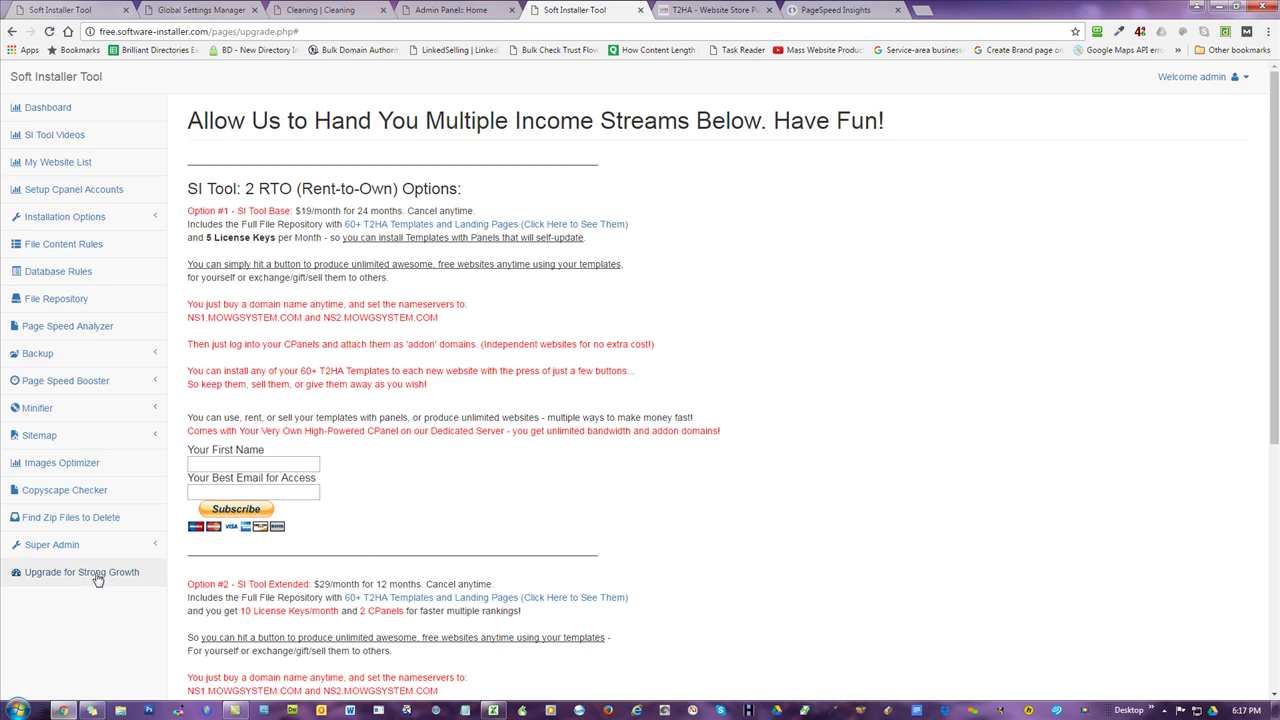
scroll(247, 366, down, 4)
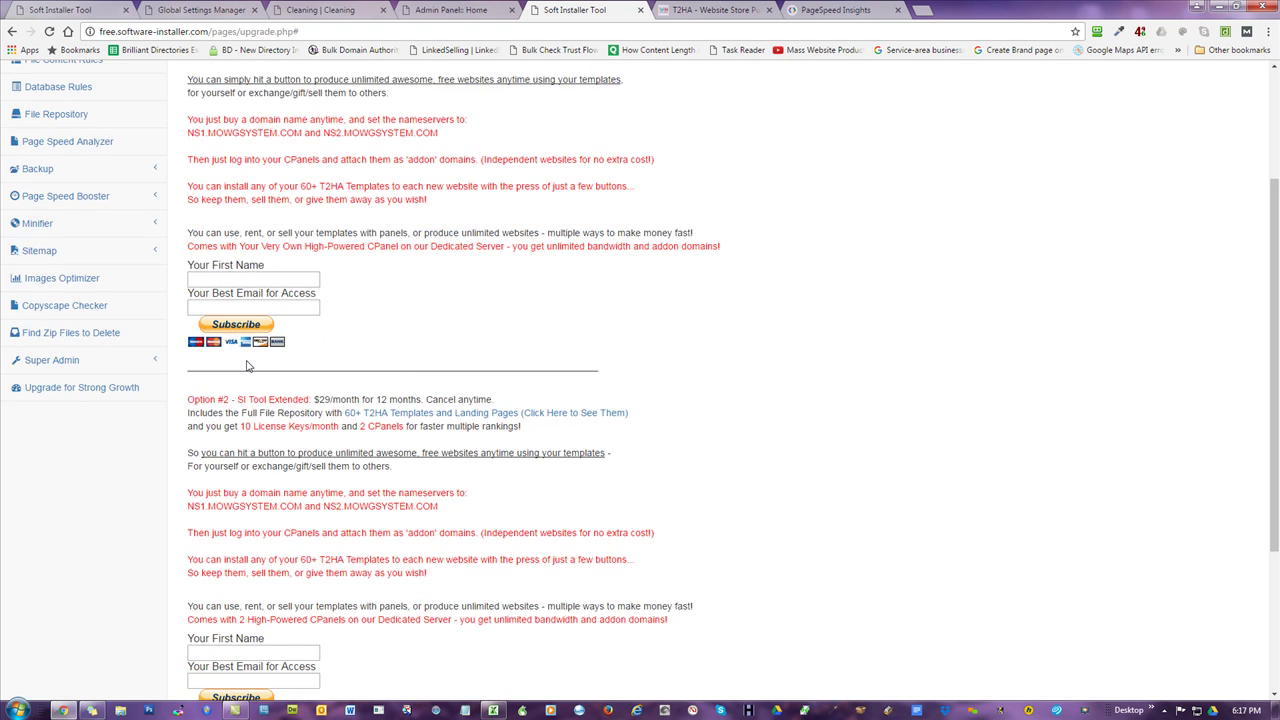
scroll(736, 252, up, 4)
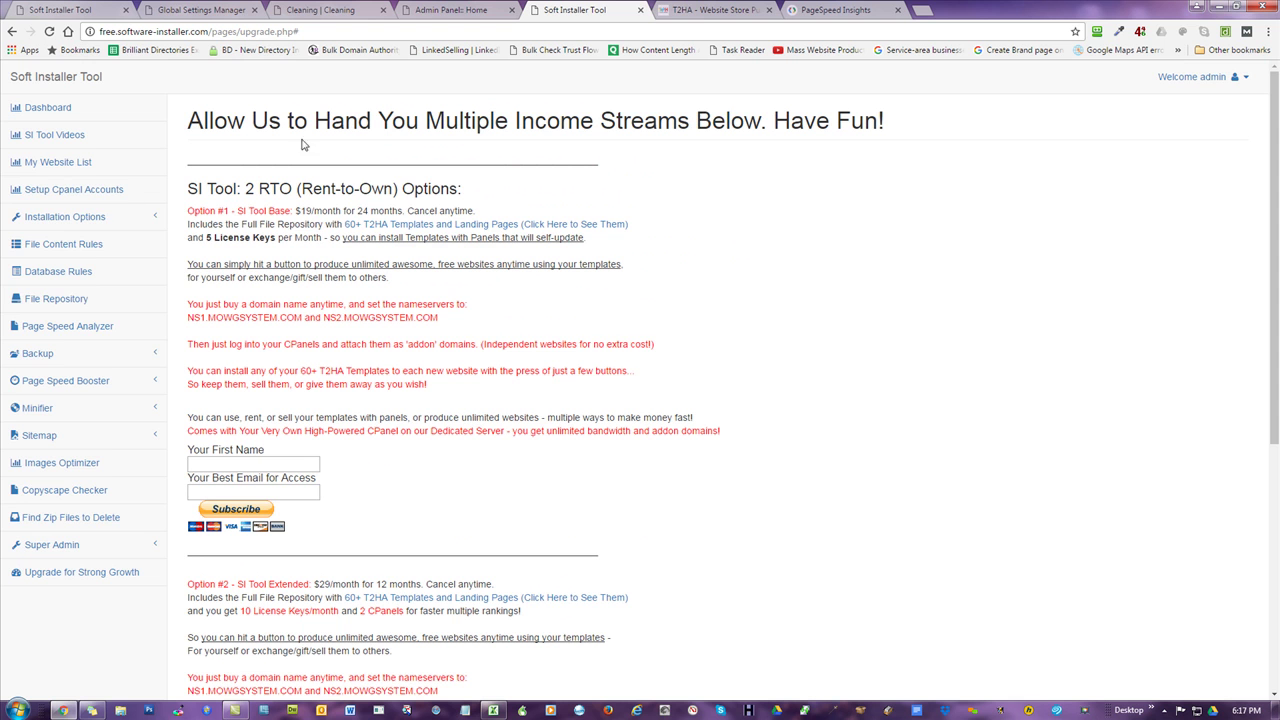
click(95, 218)
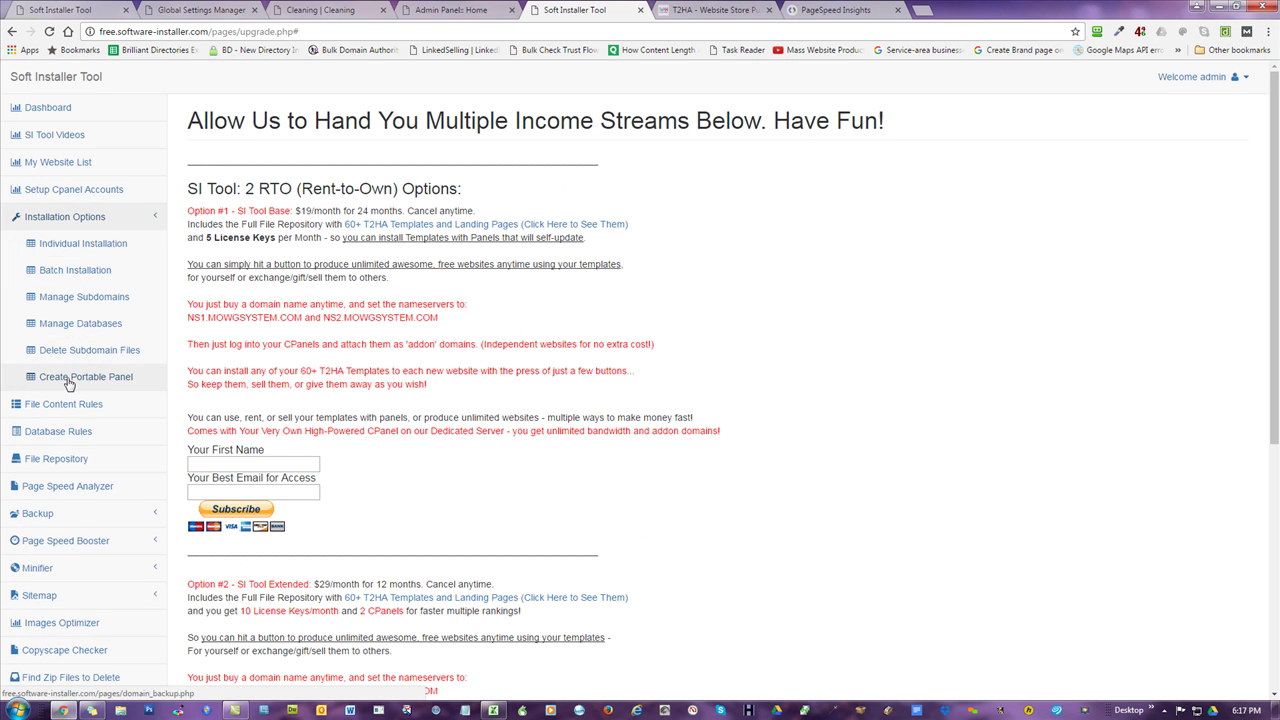